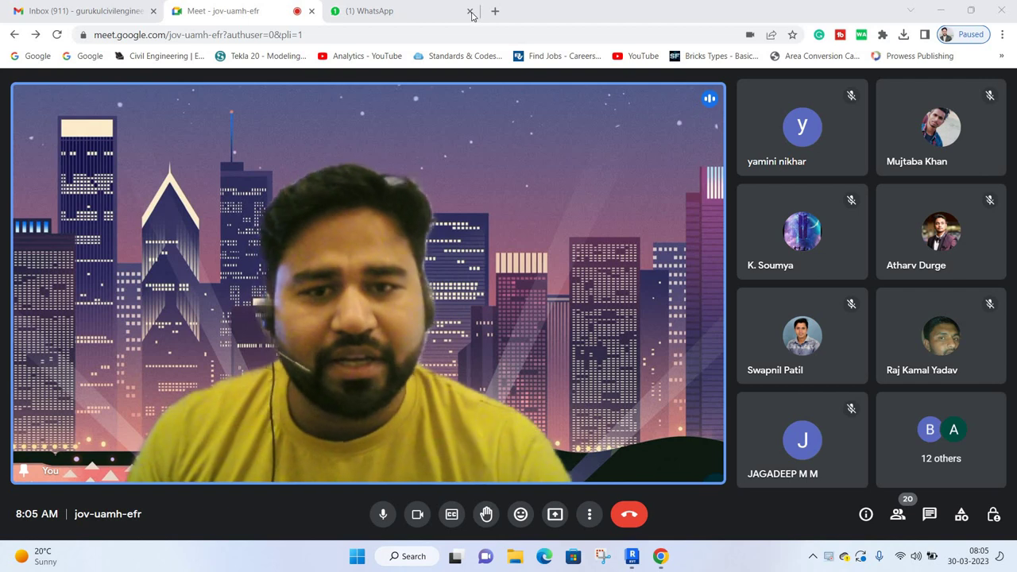
Close the WhatsApp tab and share your entire screen in the Google Meet meeting.
left_click(470, 11)
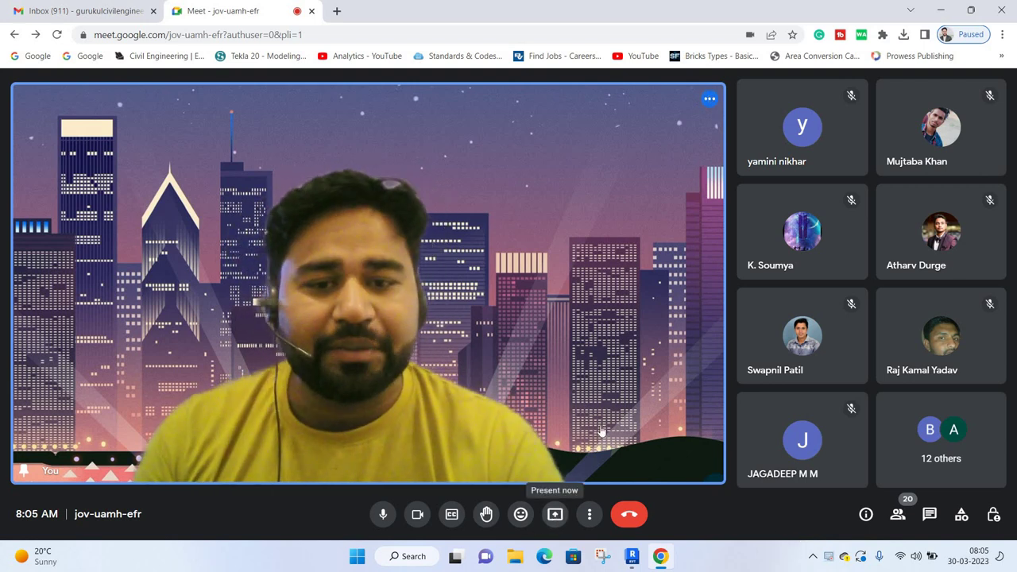
left_click(555, 514)
left_click(612, 419)
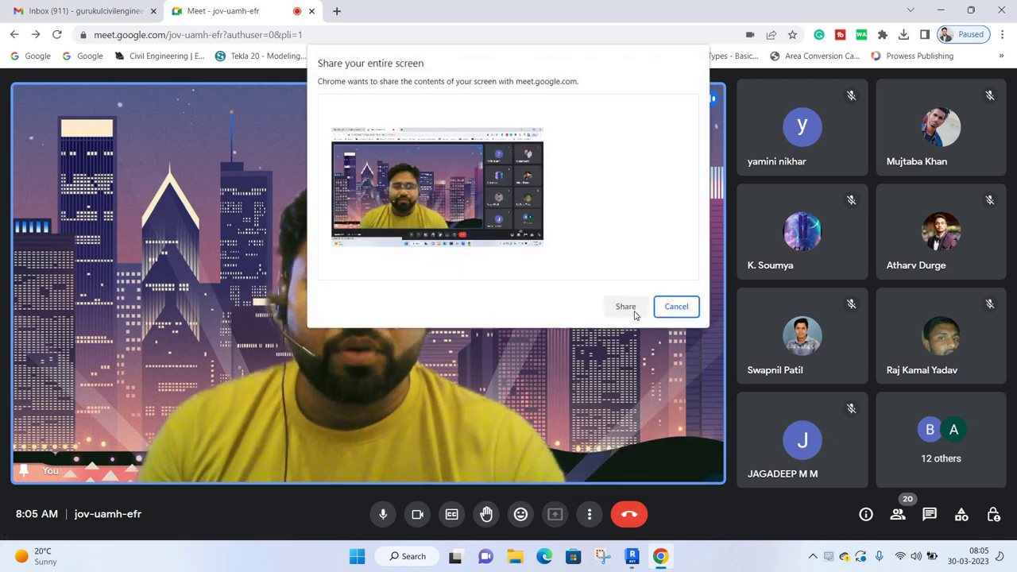
left_click(622, 305)
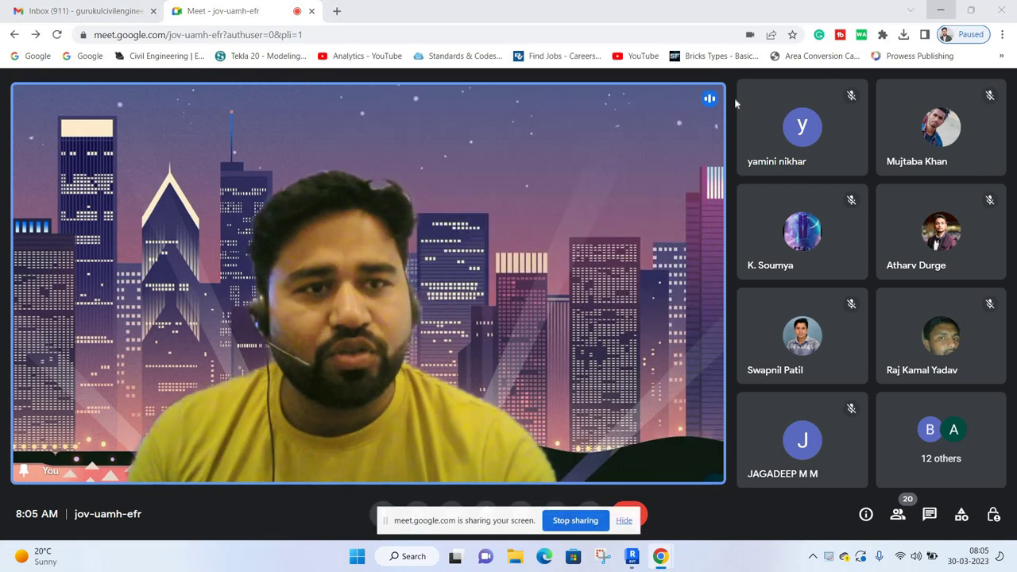
Minimize Chrome and open the Downloads folder from This PC in File Explorer.
left_click(910, 10)
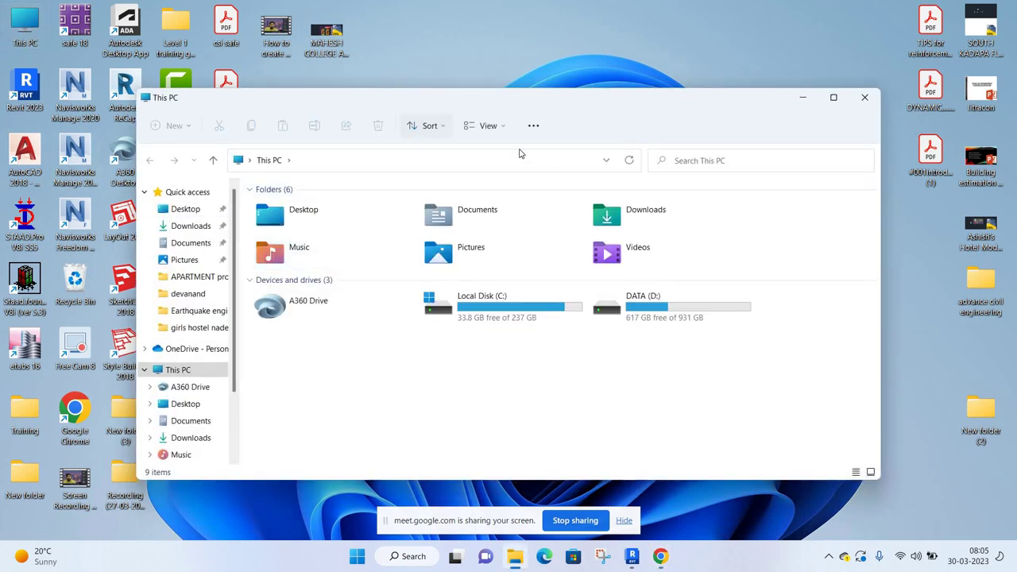
key("super+Up")
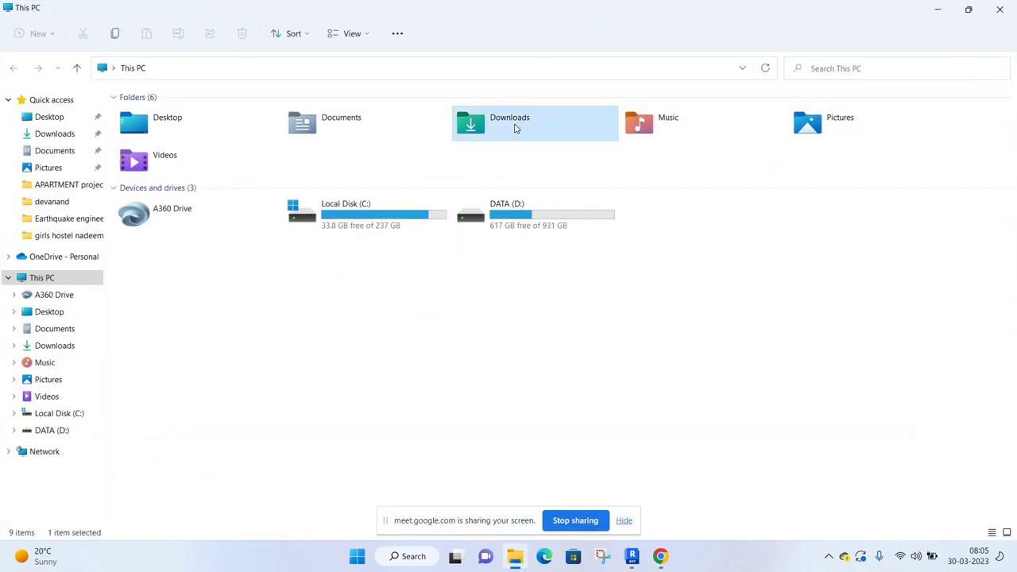
double_click(515, 128)
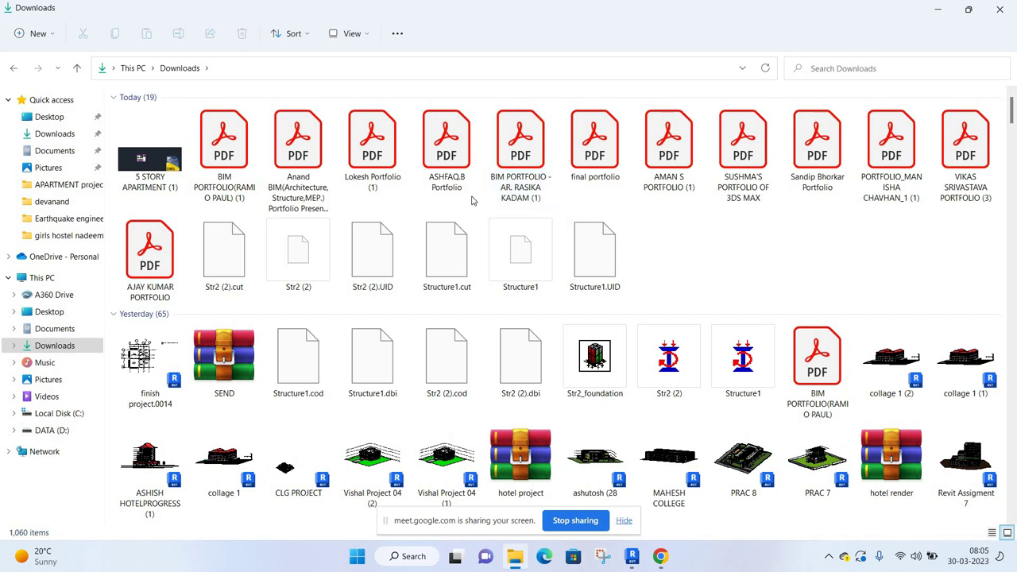
Open the first portfolio PDF in Acrobat Reader, maximized with the tools panel hidden.
double_click(445, 156)
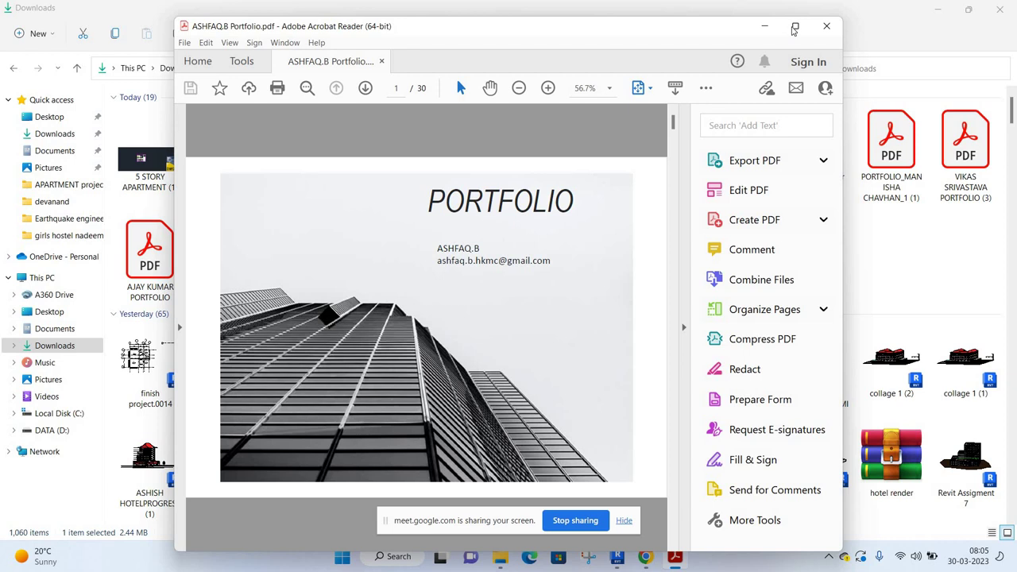
left_click(794, 27)
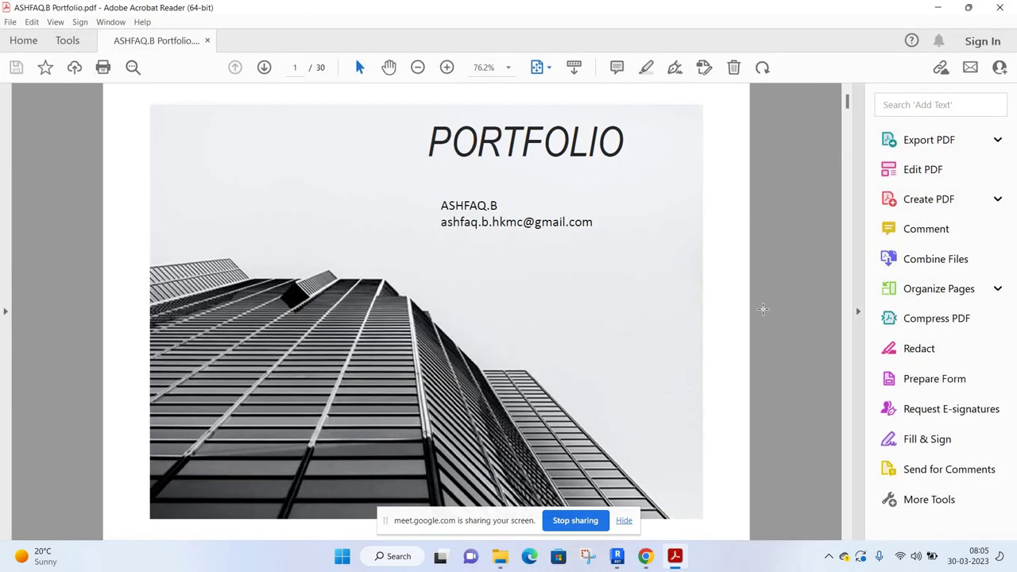
left_click(858, 311)
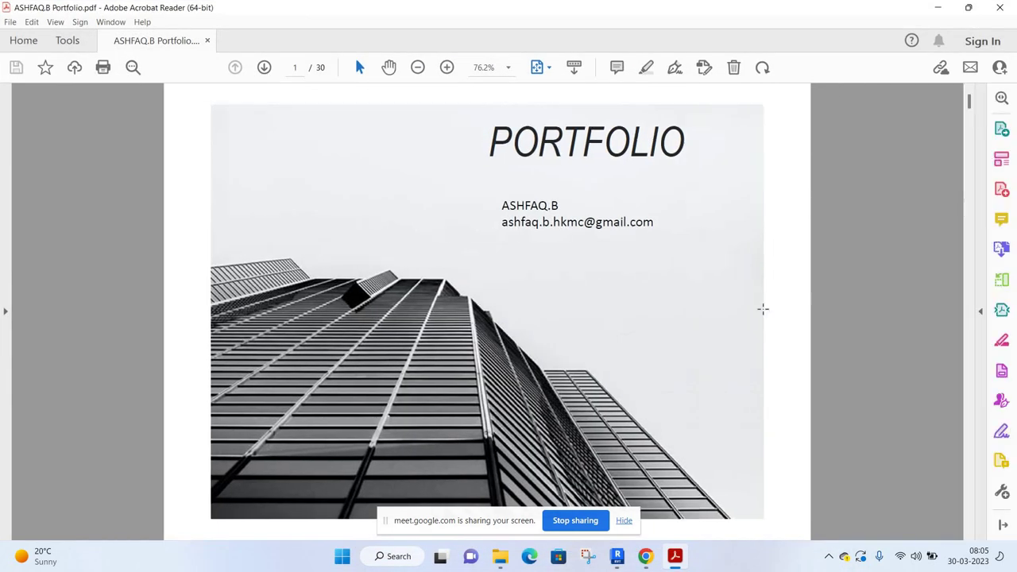
Read through to the thank-you page 30, close it, and open the BIM portfolio PDF.
scroll(764, 313, "down", 2)
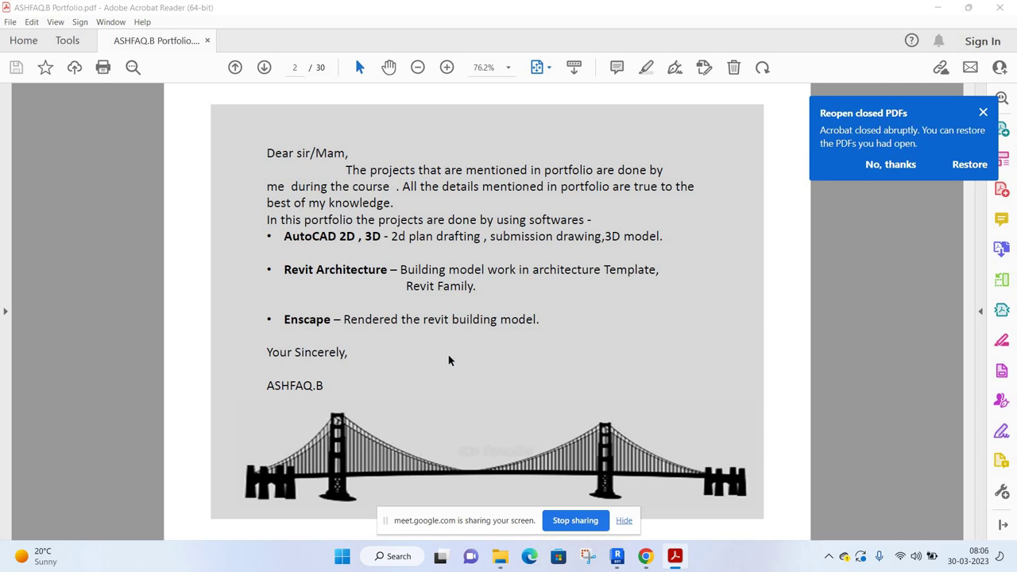
scroll(448, 352, "down", 2)
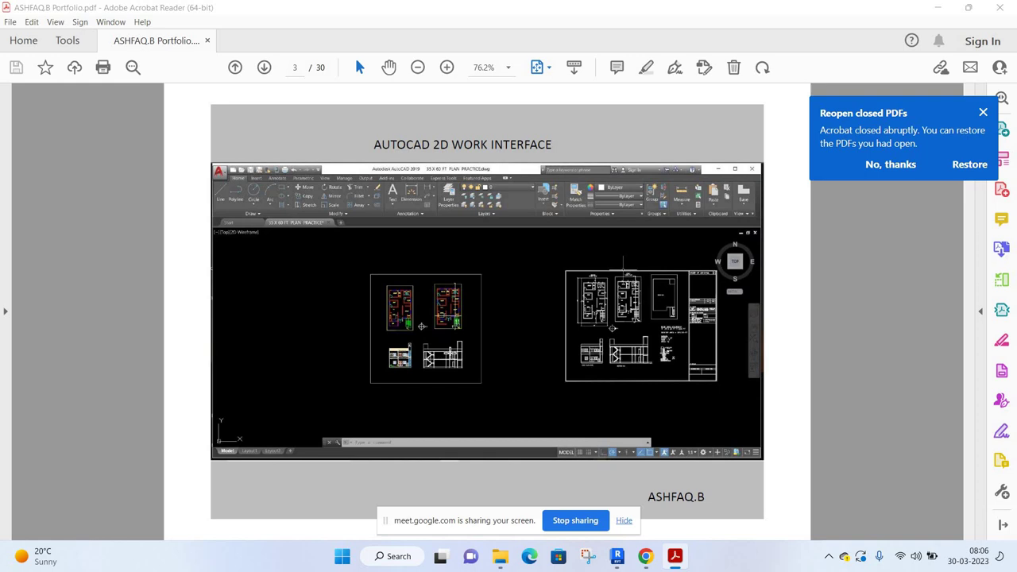
scroll(438, 360, "down", 2)
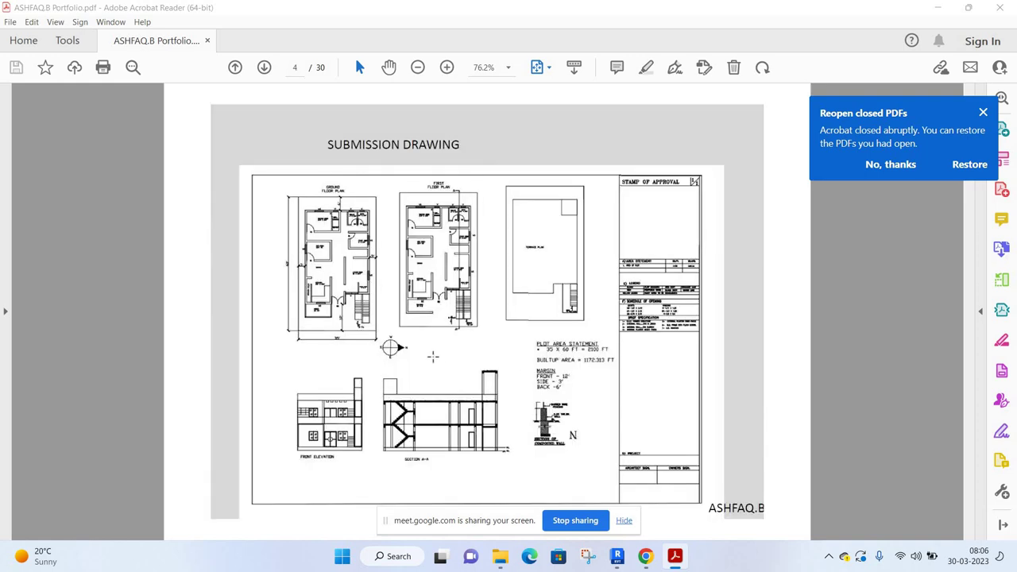
scroll(433, 356, "down", 2)
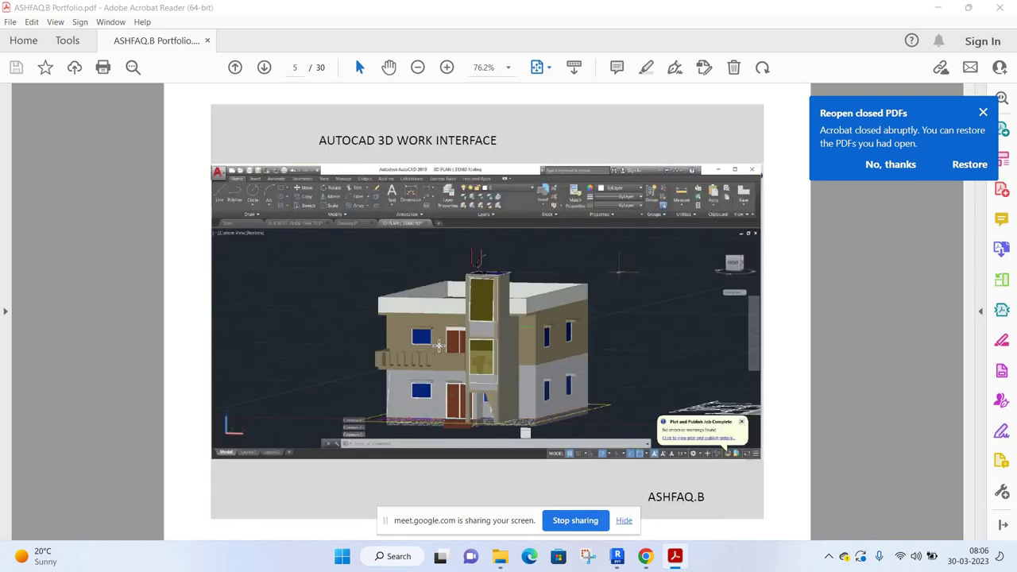
scroll(483, 282, "down", 2)
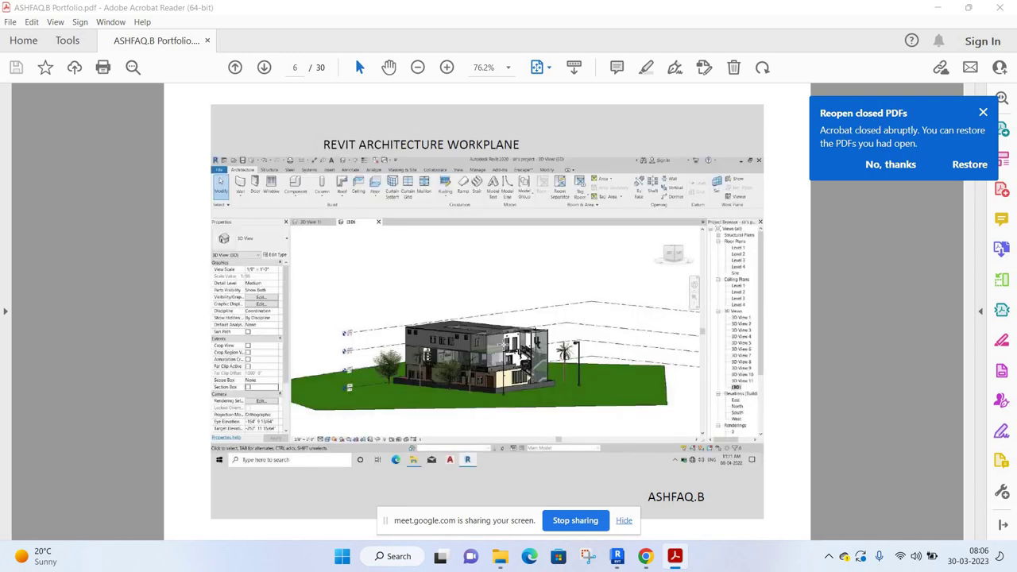
scroll(540, 211, "down", 2)
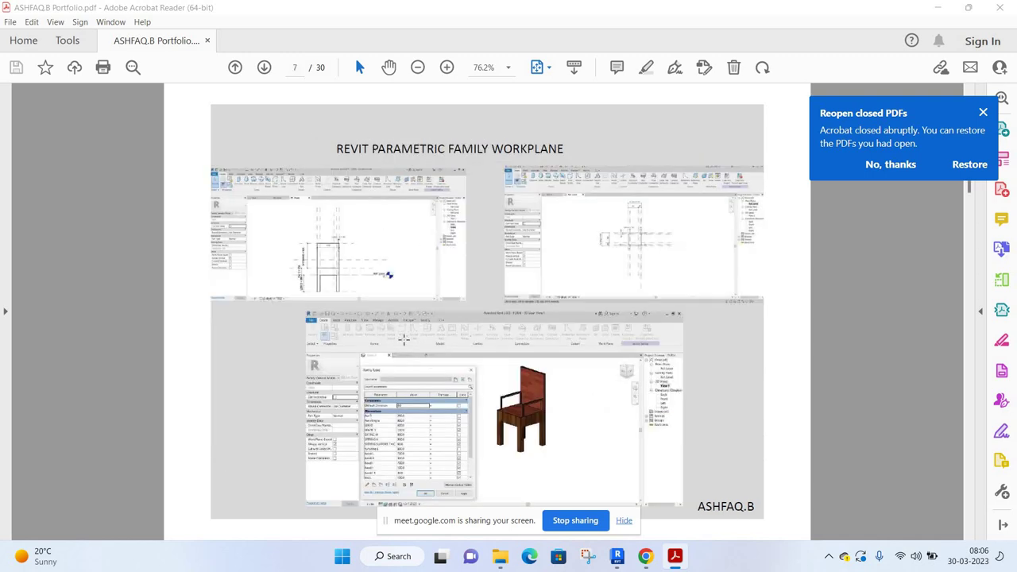
scroll(403, 339, "down", 2)
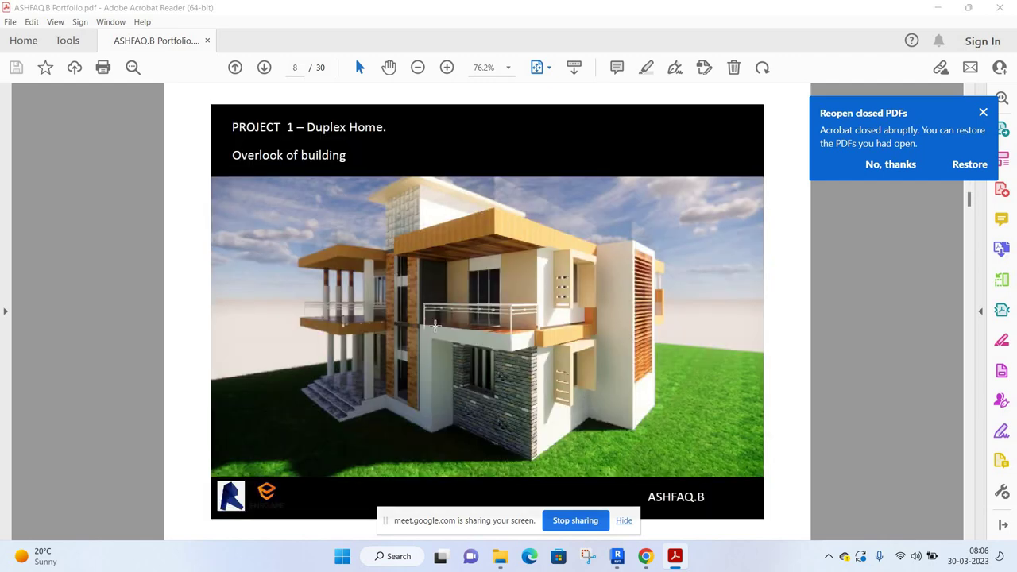
scroll(500, 383, "down", 2)
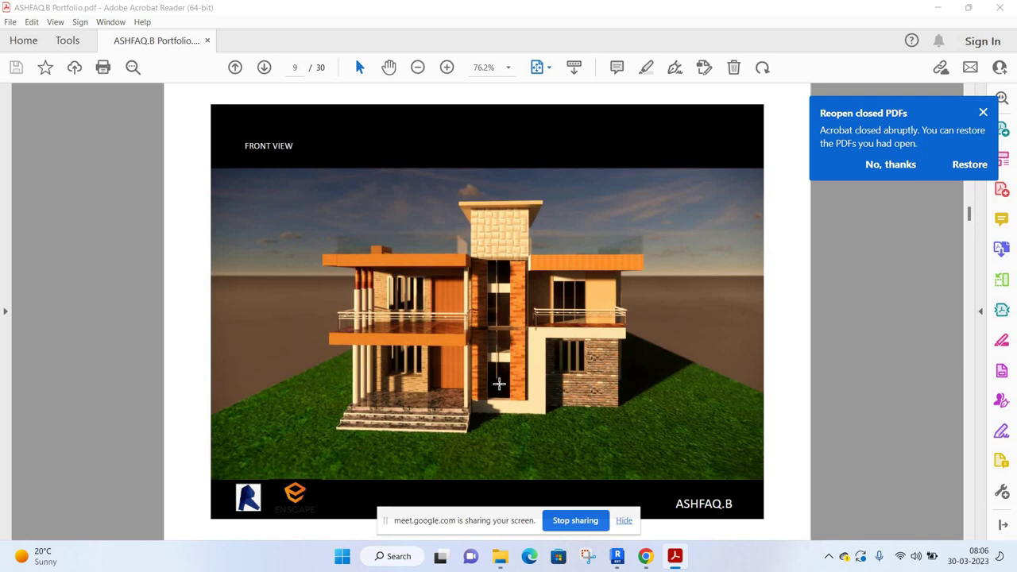
scroll(499, 393, "down", 2)
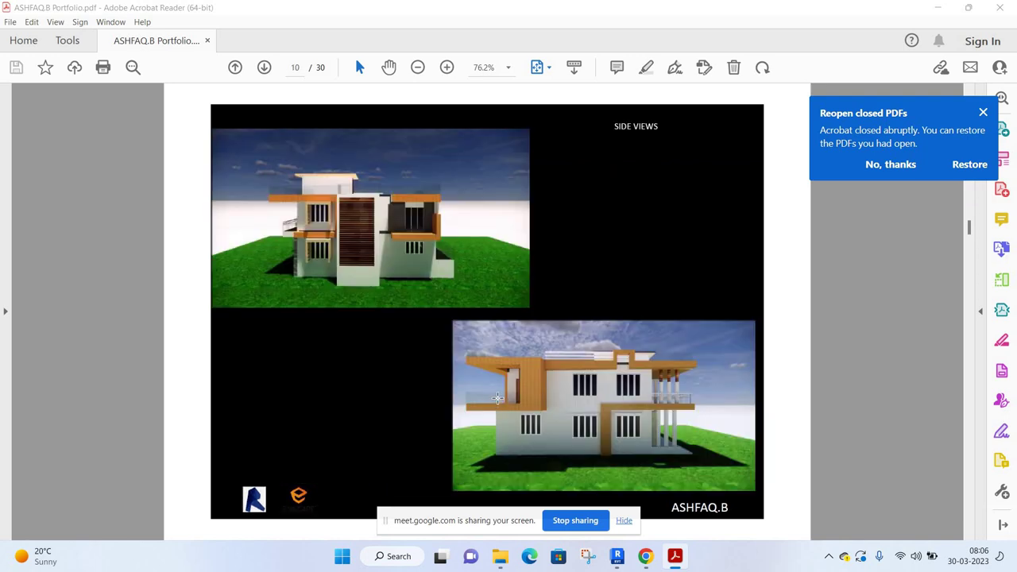
scroll(497, 397, "down", 2)
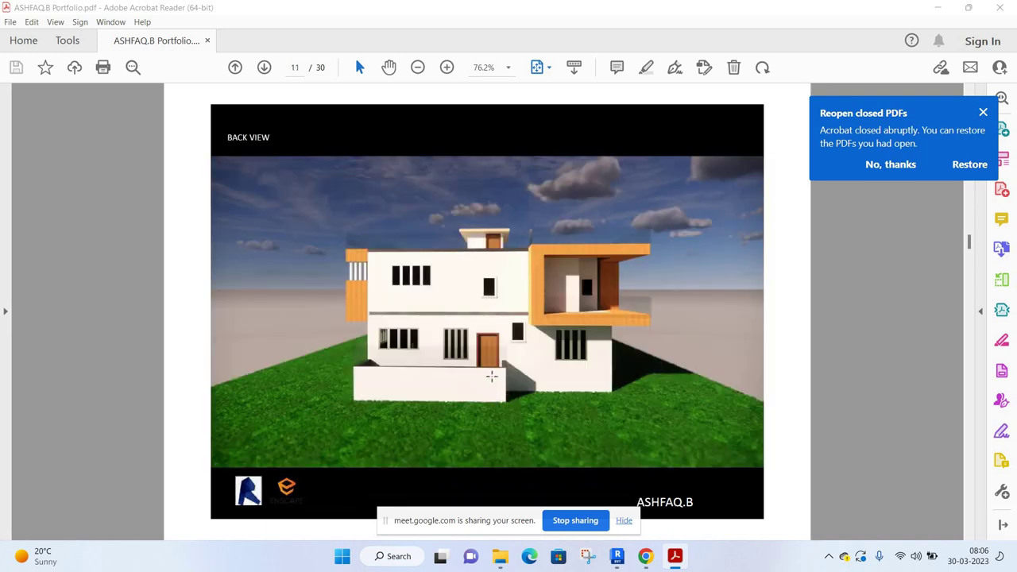
scroll(485, 227, "down", 2)
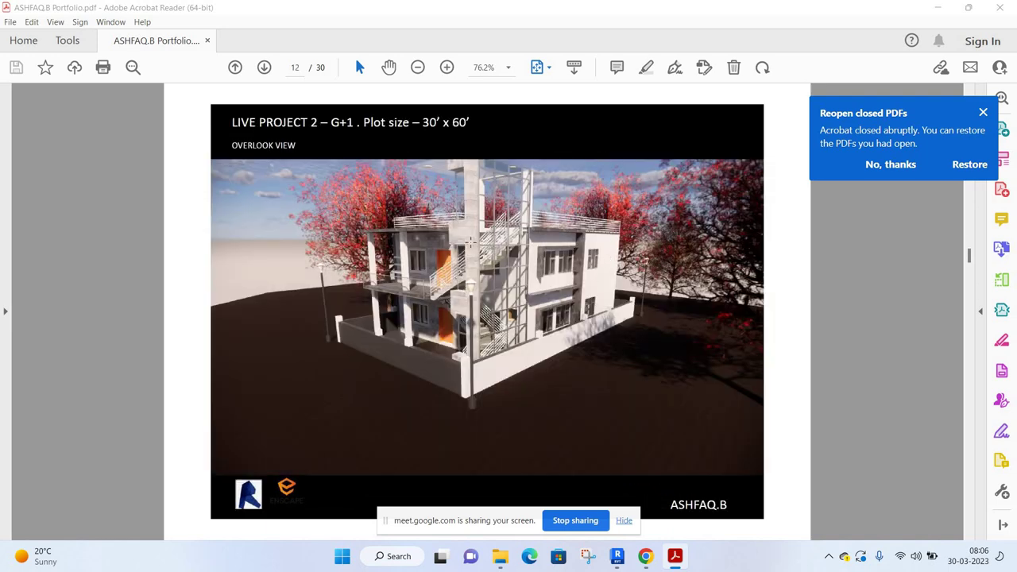
scroll(502, 360, "down", 2)
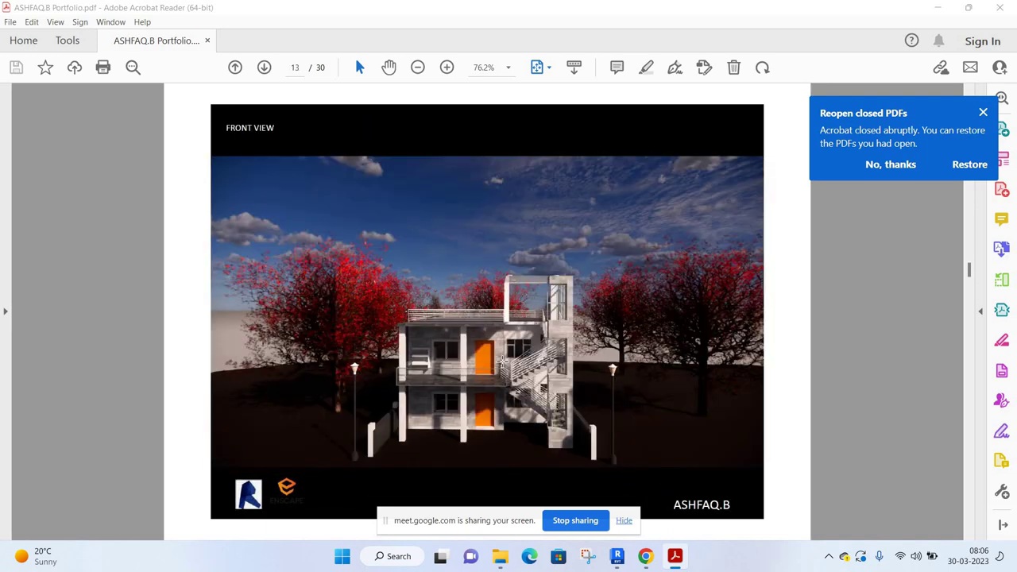
scroll(502, 360, "down", 2)
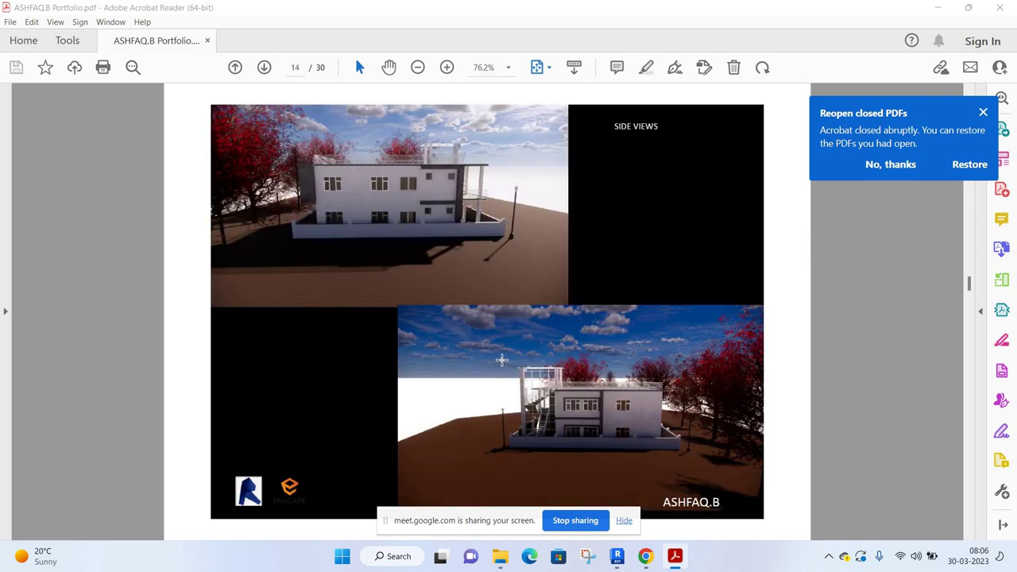
scroll(502, 360, "down", 2)
scroll(502, 360, "down", 2)
scroll(503, 356, "down", 2)
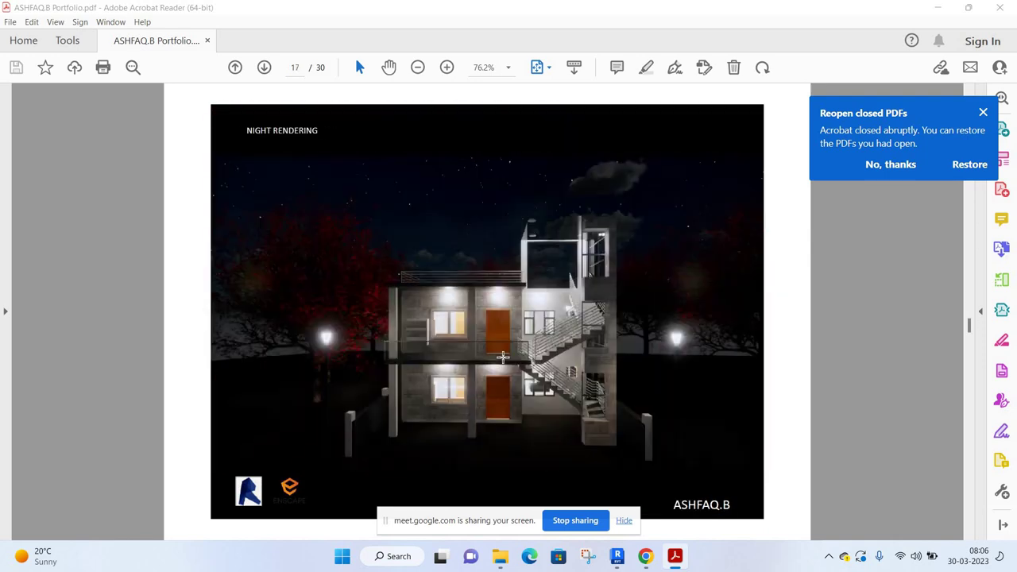
scroll(503, 357, "down", 2)
scroll(502, 357, "down", 2)
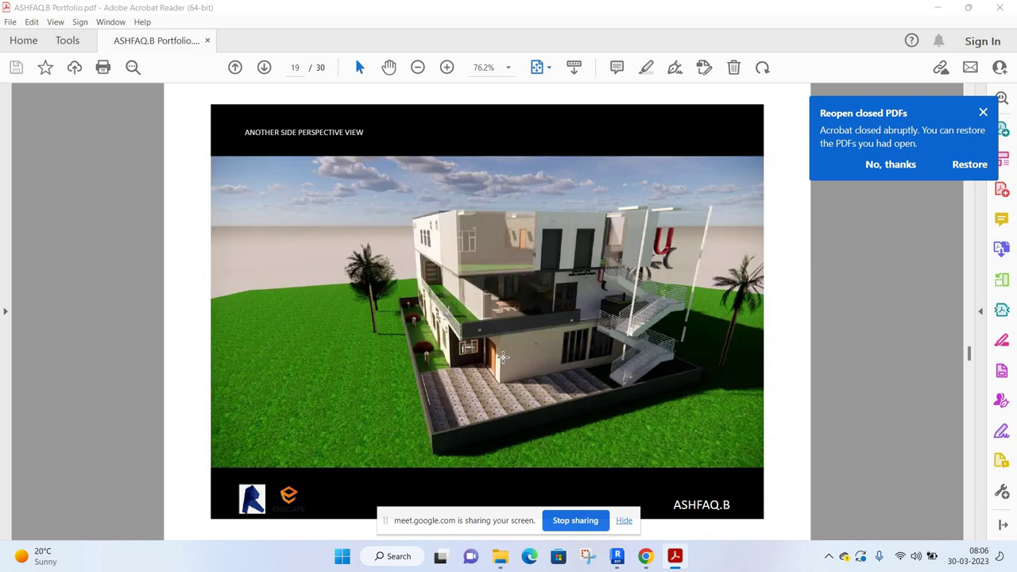
scroll(503, 357, "down", 2)
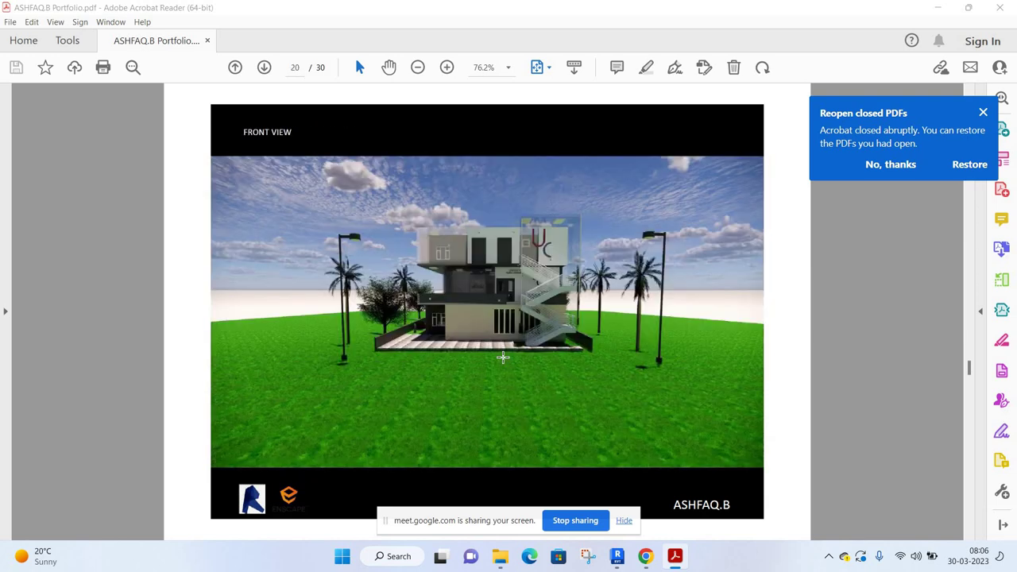
scroll(503, 357, "down", 2)
scroll(503, 357, "down", 2)
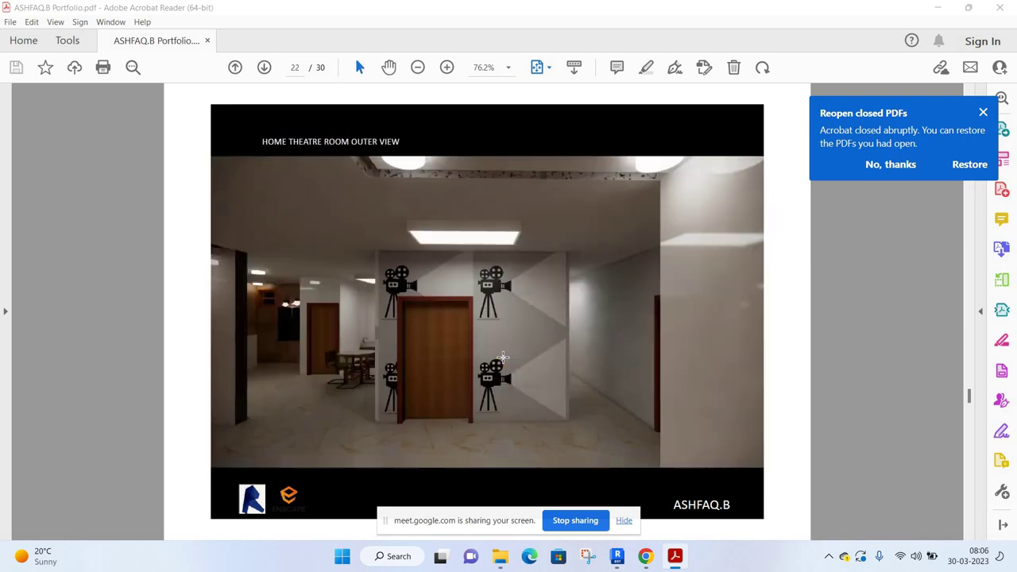
scroll(503, 357, "down", 2)
scroll(503, 357, "down", 2)
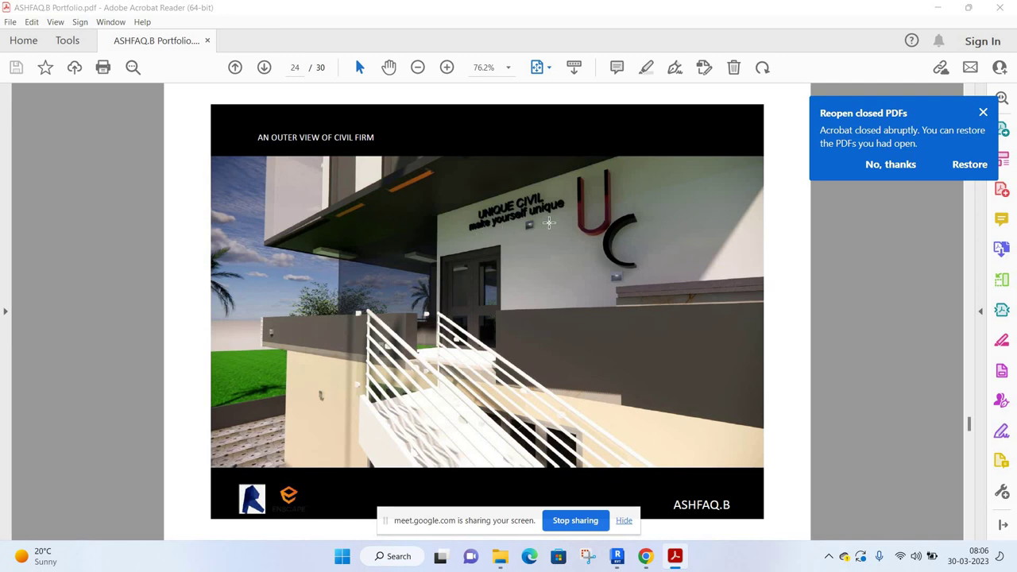
scroll(439, 411, "down", 2)
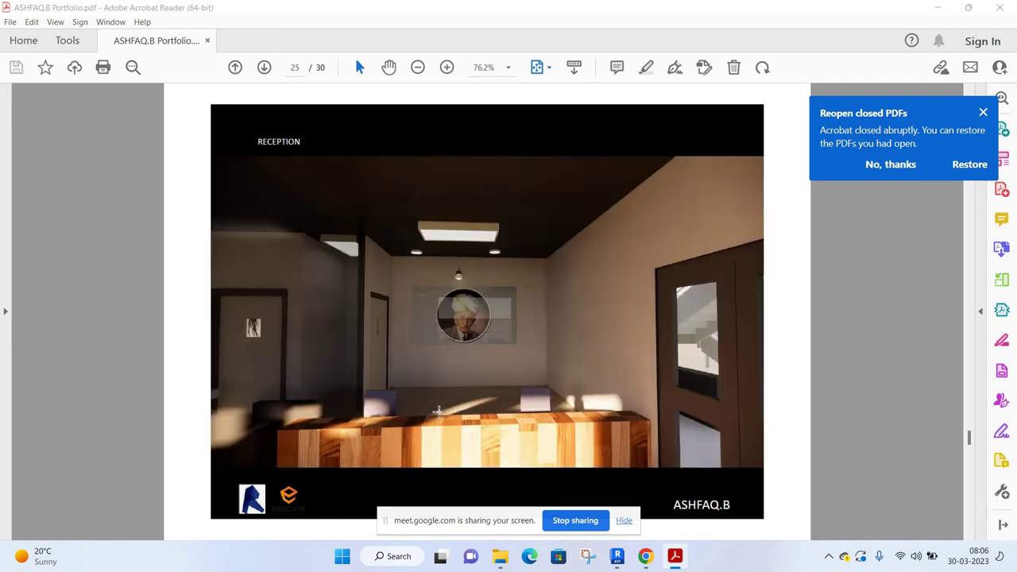
scroll(439, 411, "down", 2)
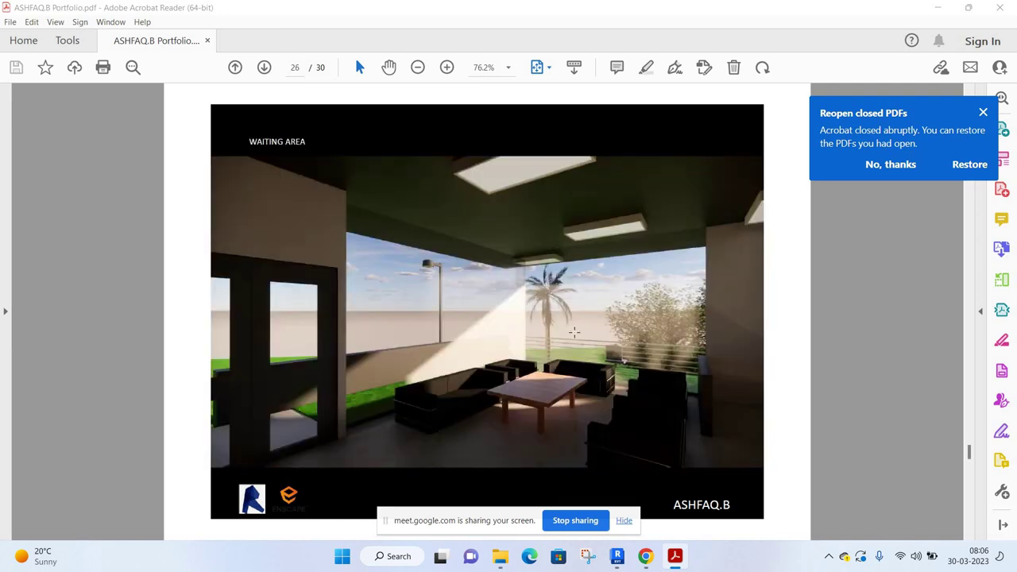
scroll(569, 375, "down", 2)
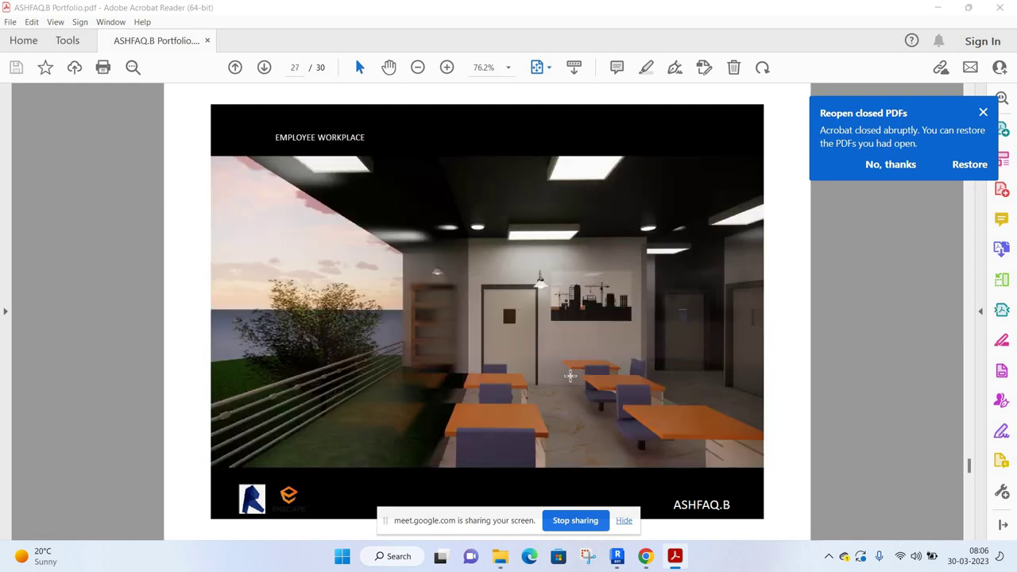
scroll(570, 375, "down", 2)
scroll(527, 352, "down", 2)
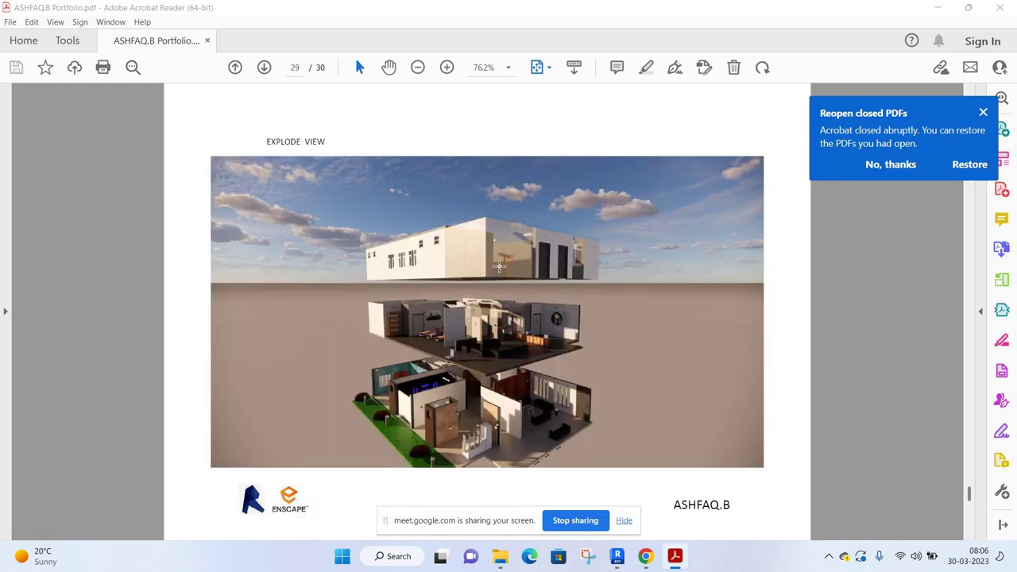
scroll(511, 426, "down", 2)
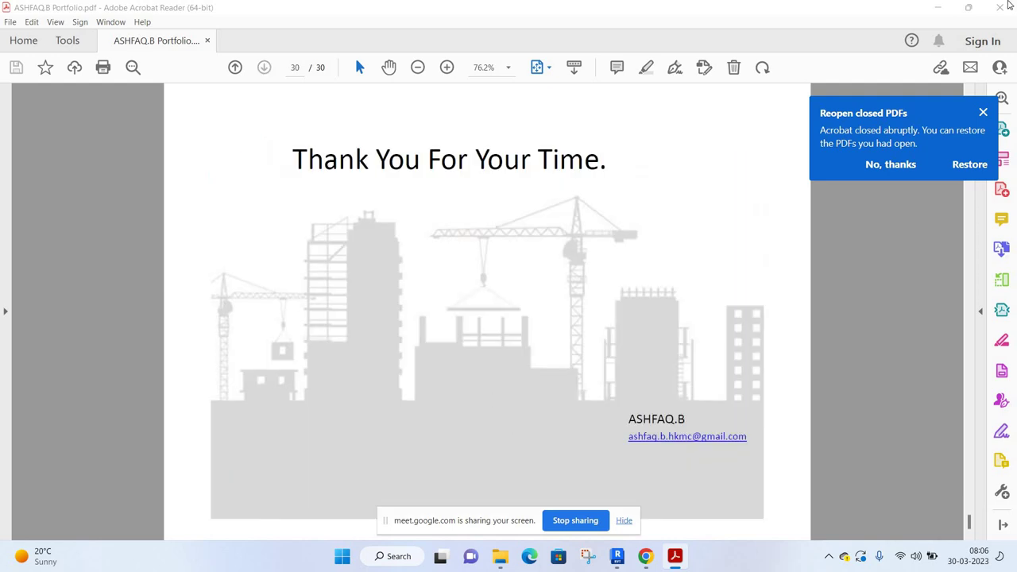
left_click(1002, 11)
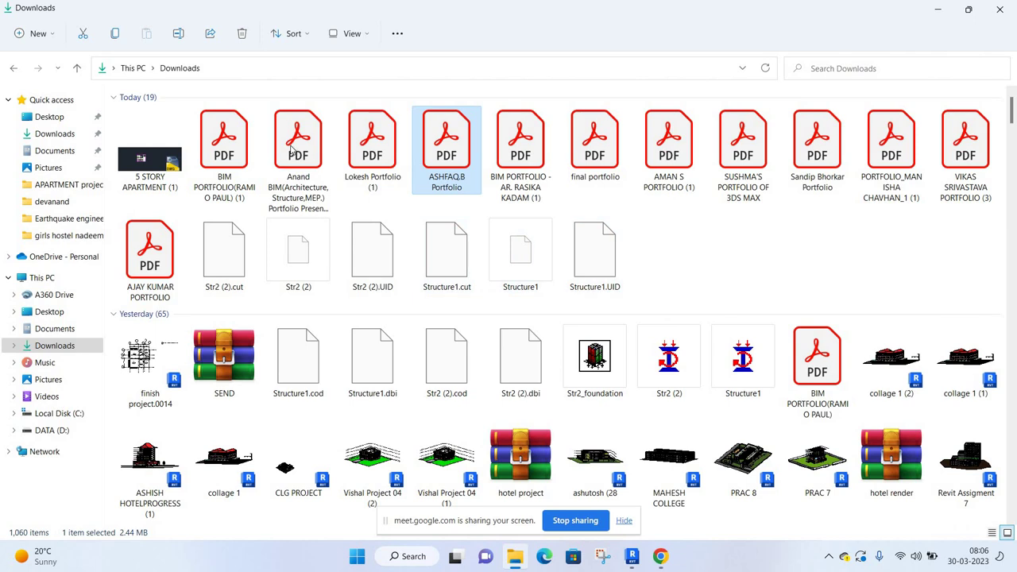
double_click(296, 151)
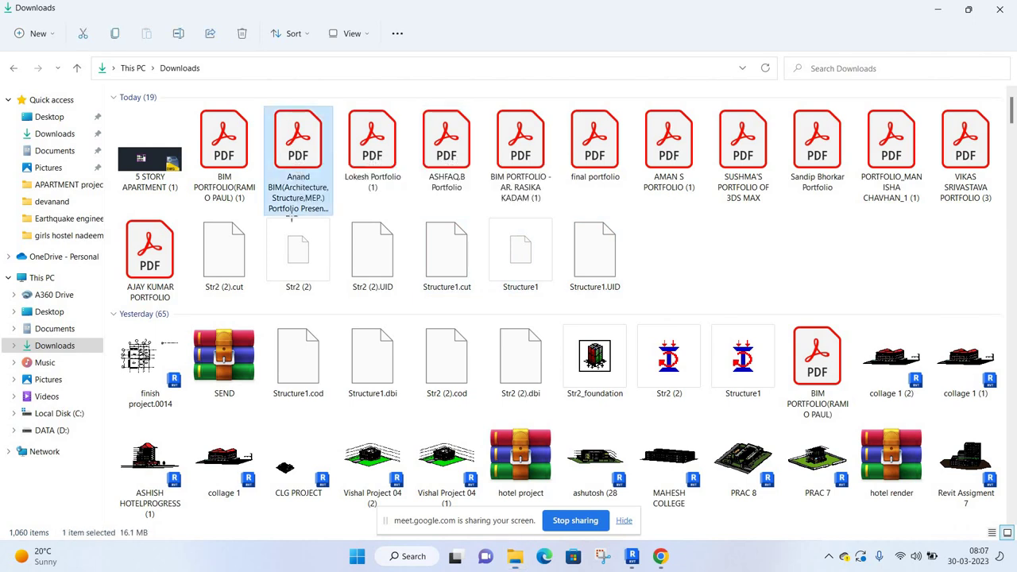
Maximize the BIM portfolio and page from the cover to page 22 of 56.
left_click(794, 27)
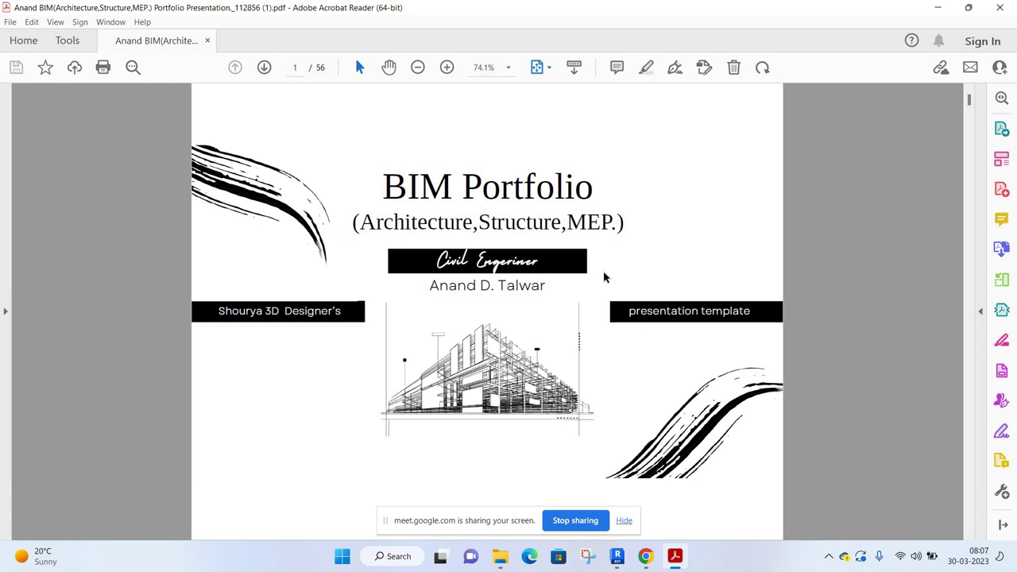
scroll(604, 277, "down", 1)
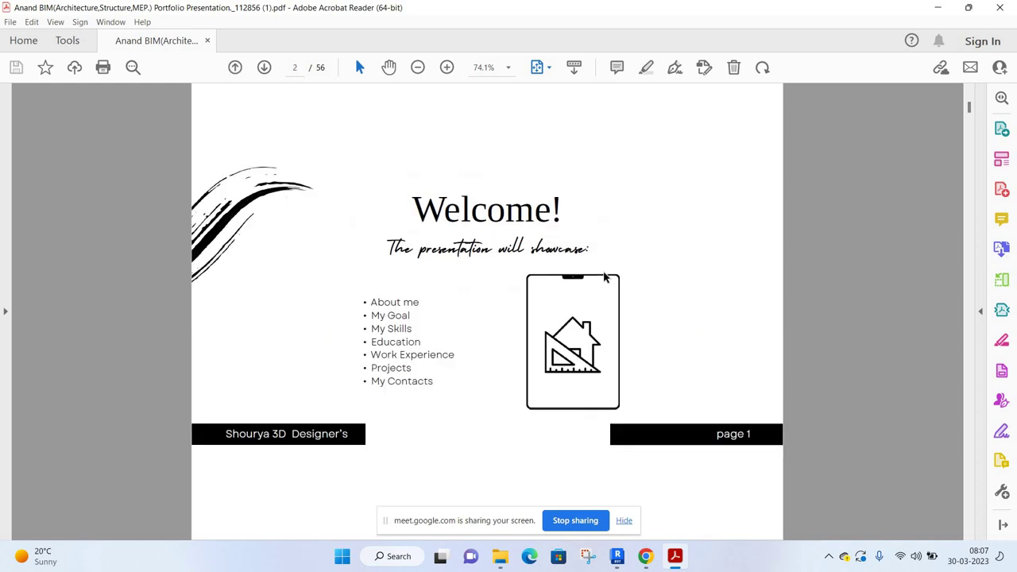
scroll(603, 276, "down", 1)
scroll(603, 272, "down", 1)
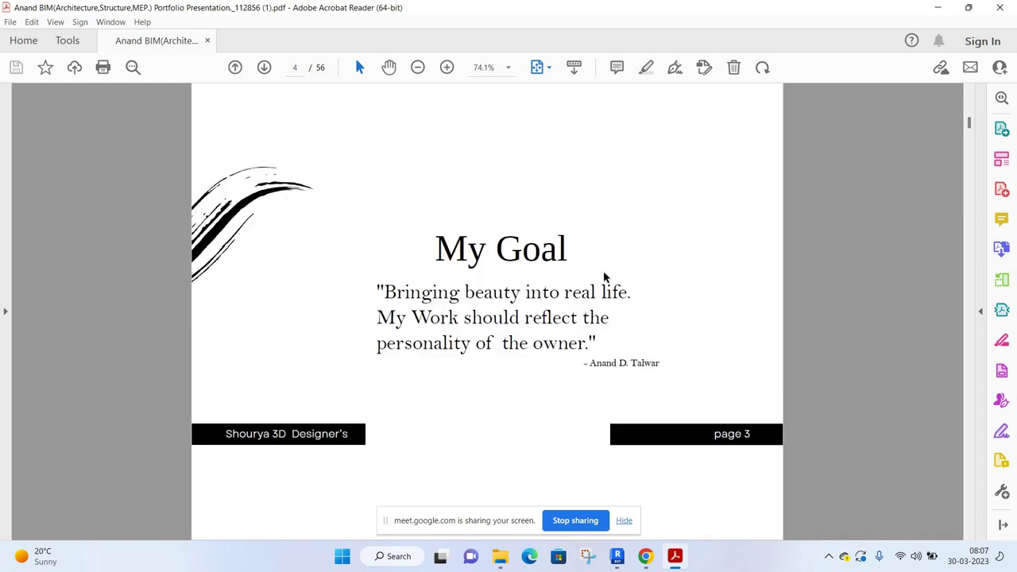
scroll(604, 276, "down", 1)
scroll(602, 276, "down", 1)
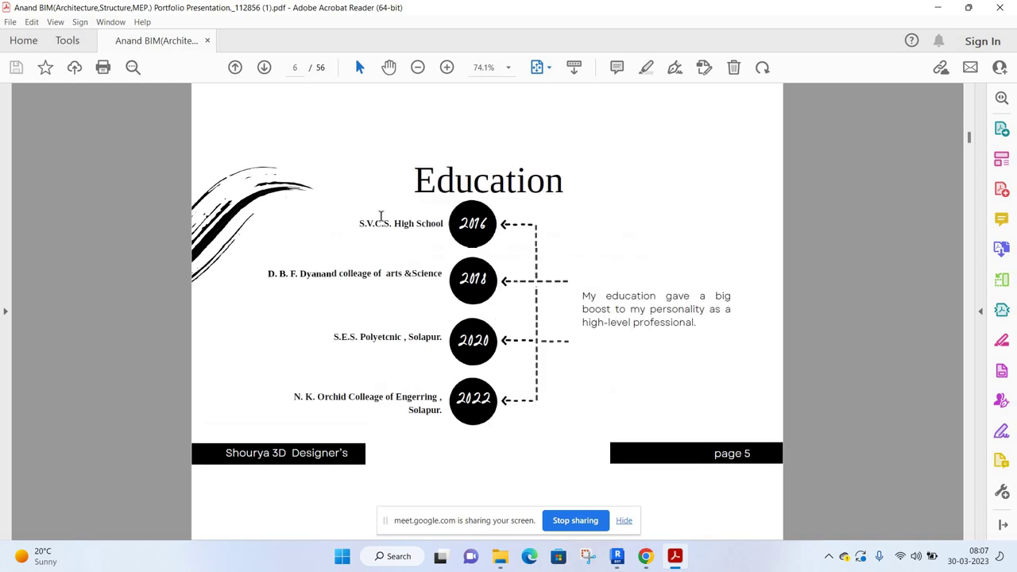
scroll(370, 216, "up", 1)
scroll(370, 216, "up", 1)
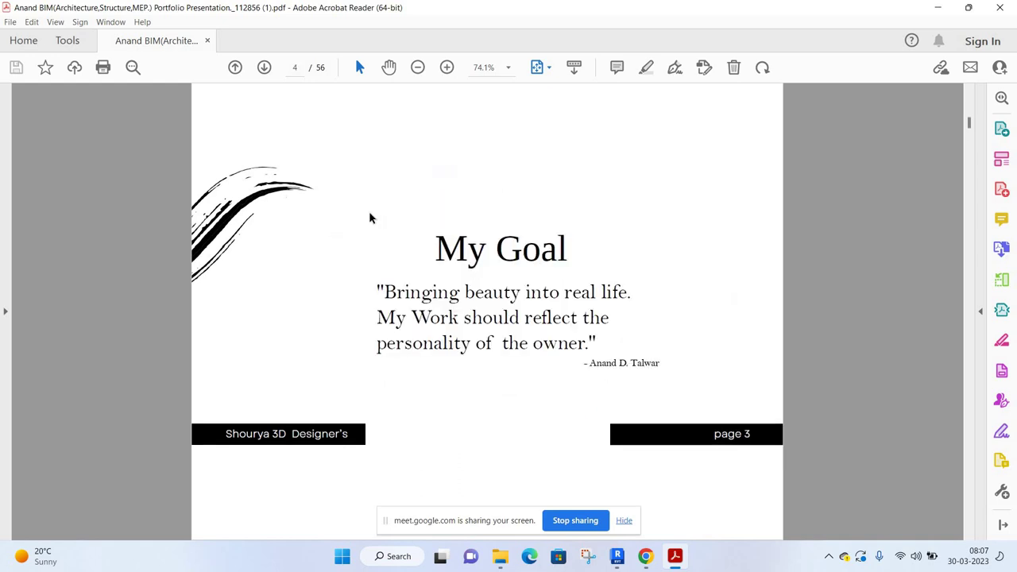
scroll(370, 218, "down", 1)
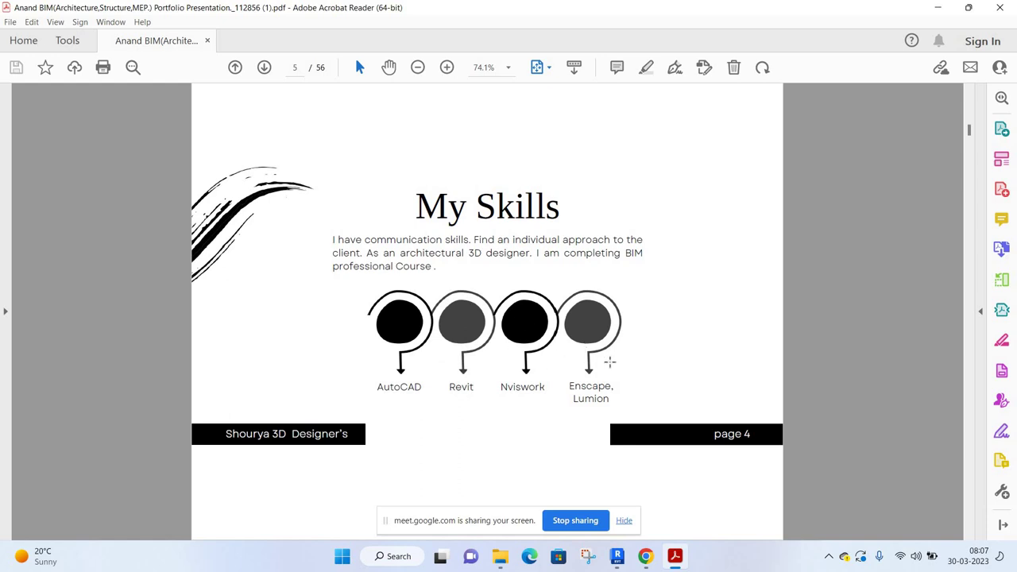
scroll(513, 232, "down", 1)
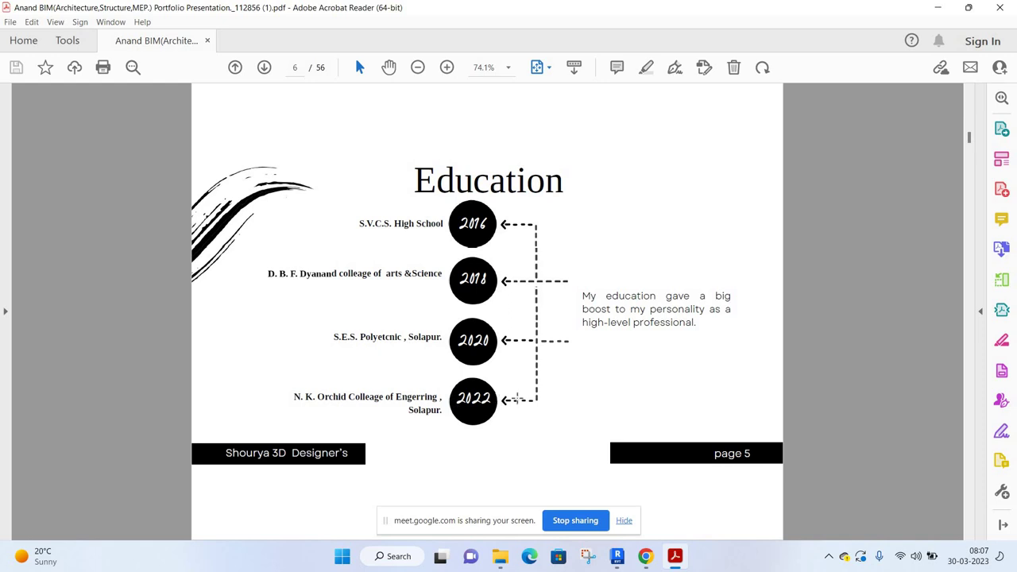
scroll(520, 341, "down", 1)
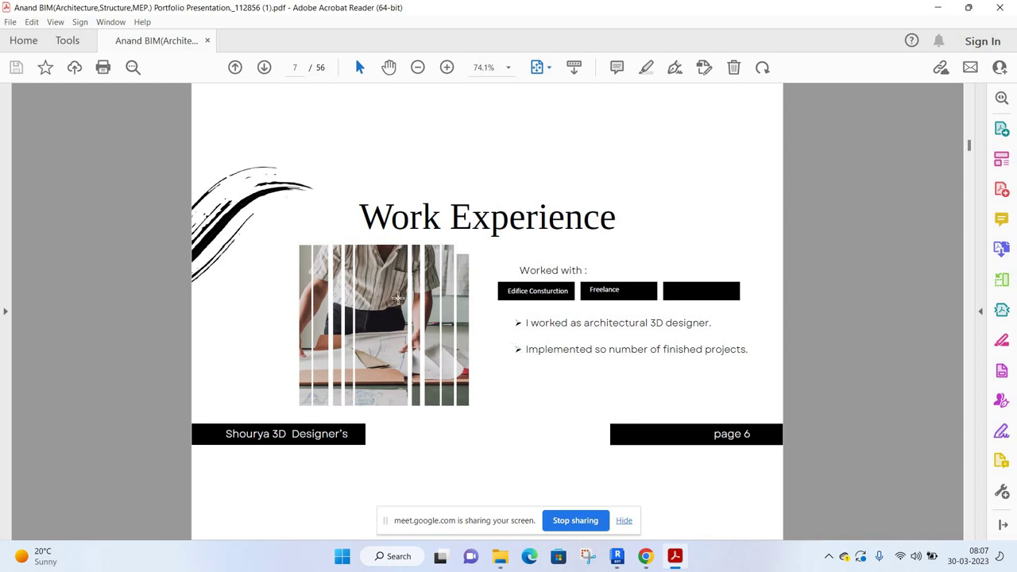
scroll(394, 299, "down", 1)
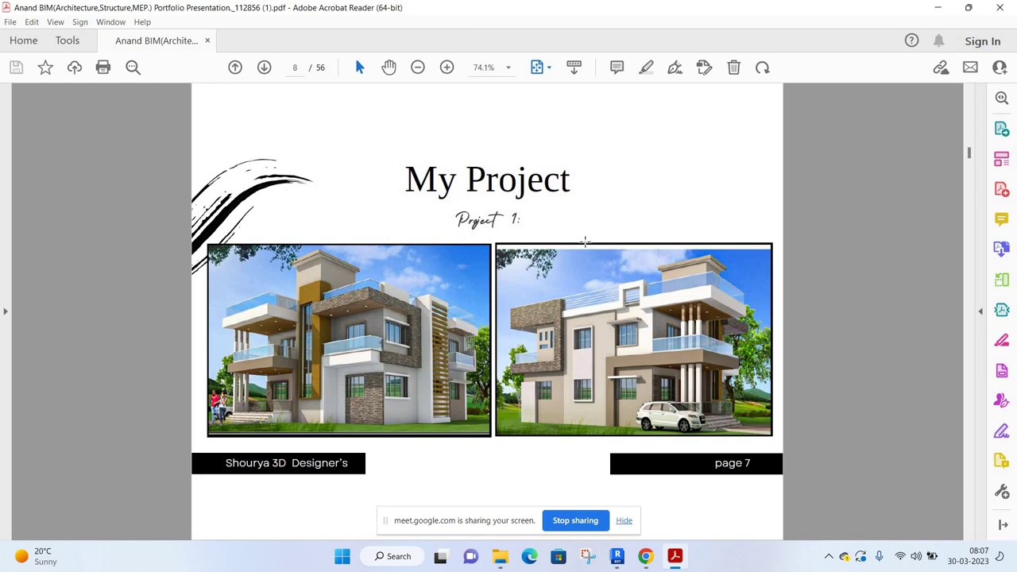
scroll(585, 238, "down", 1)
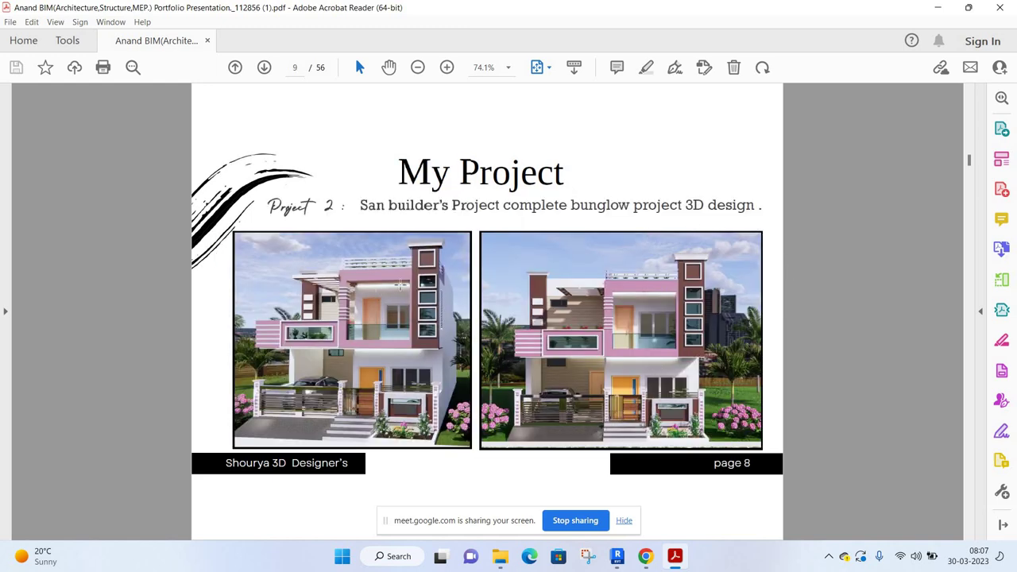
scroll(518, 228, "down", 1)
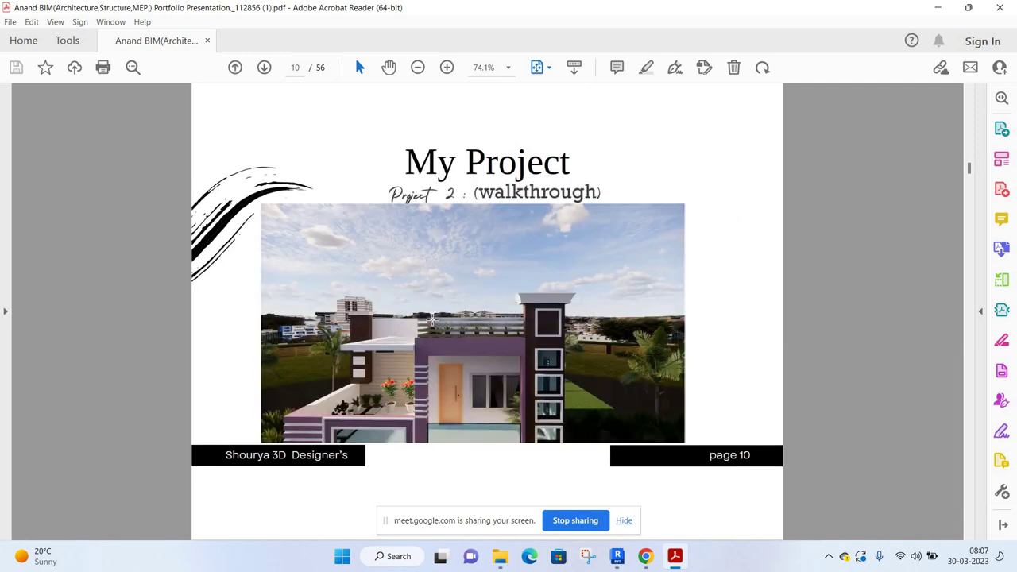
scroll(431, 320, "down", 1)
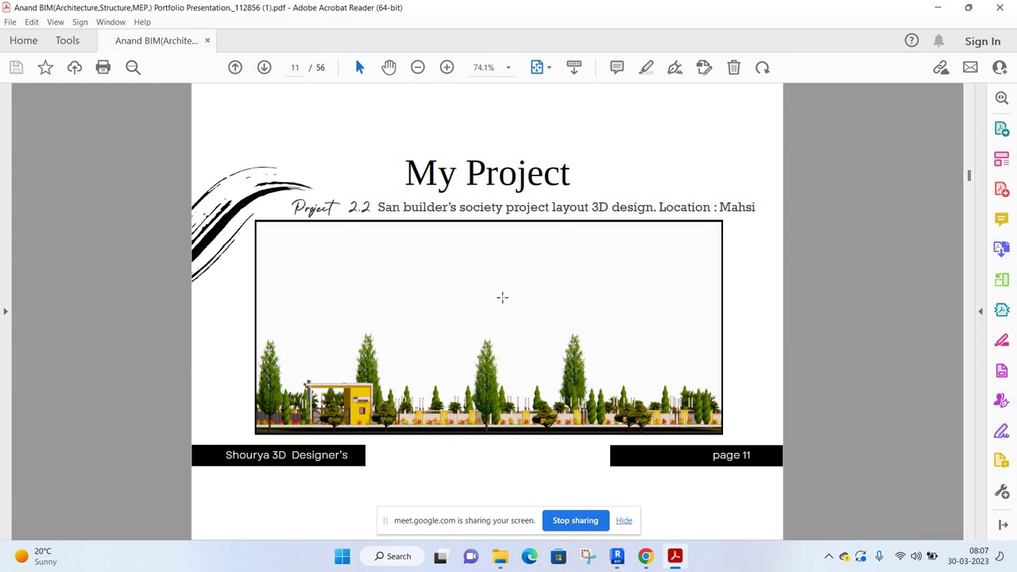
scroll(579, 326, "down", 1)
scroll(397, 307, "down", 1)
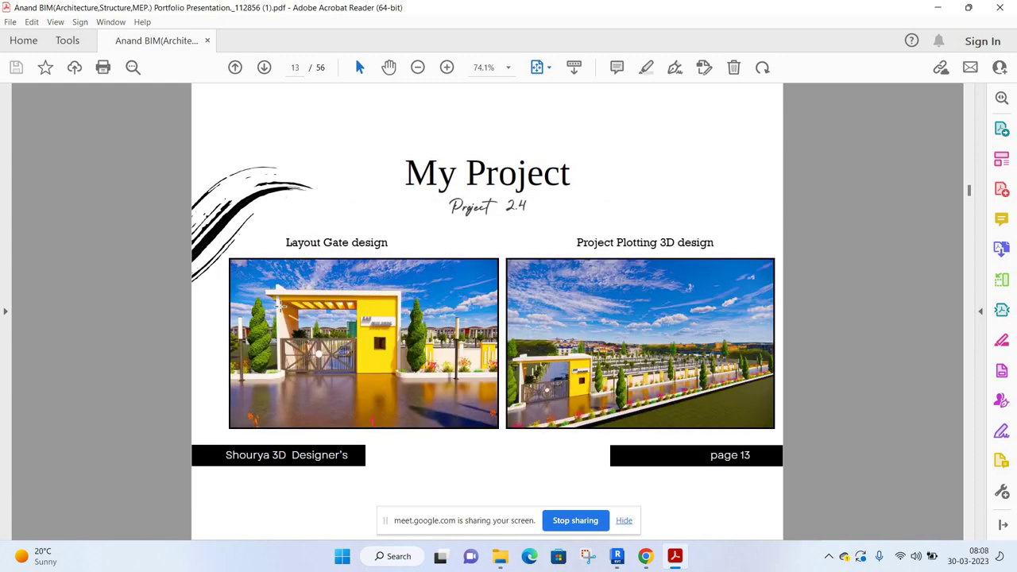
scroll(464, 275, "down", 1)
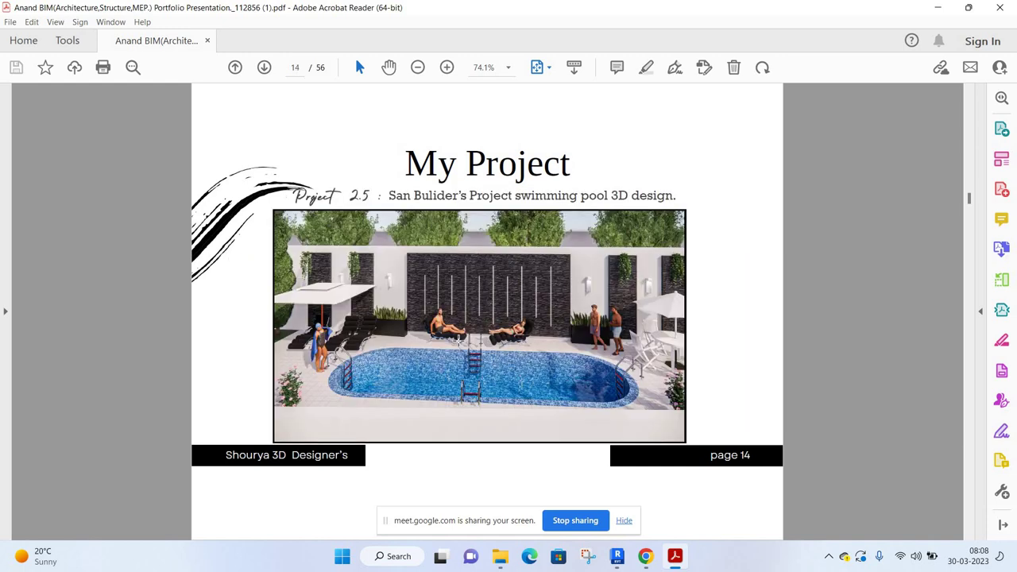
scroll(458, 339, "down", 1)
scroll(459, 337, "down", 1)
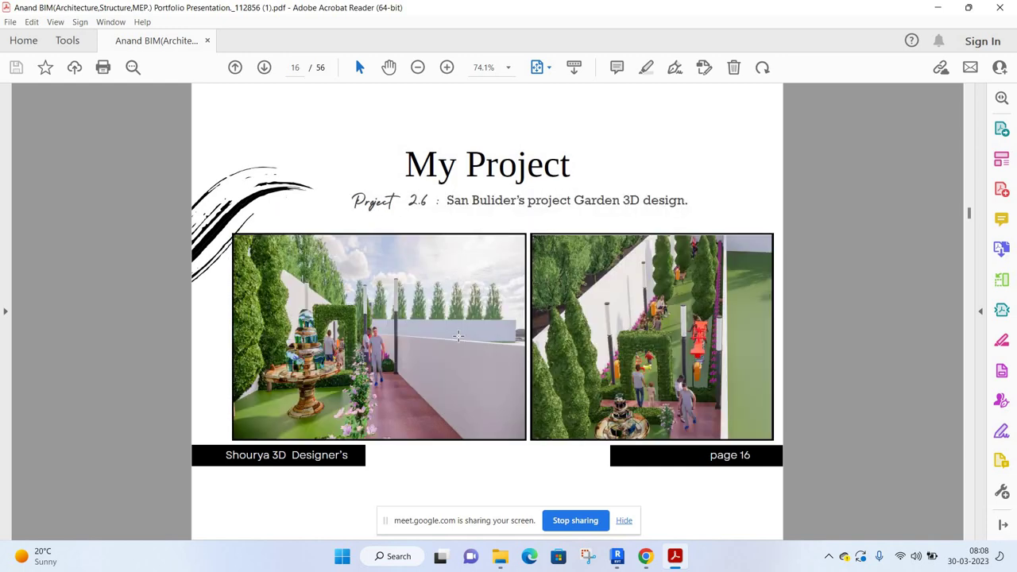
scroll(458, 335, "down", 1)
scroll(459, 336, "down", 1)
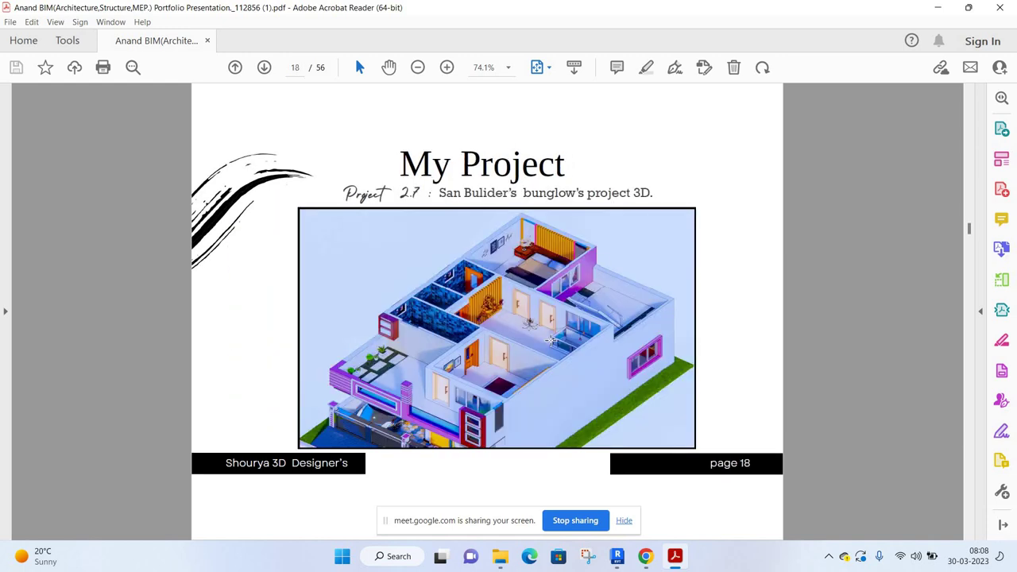
scroll(550, 340, "down", 1)
scroll(578, 351, "down", 1)
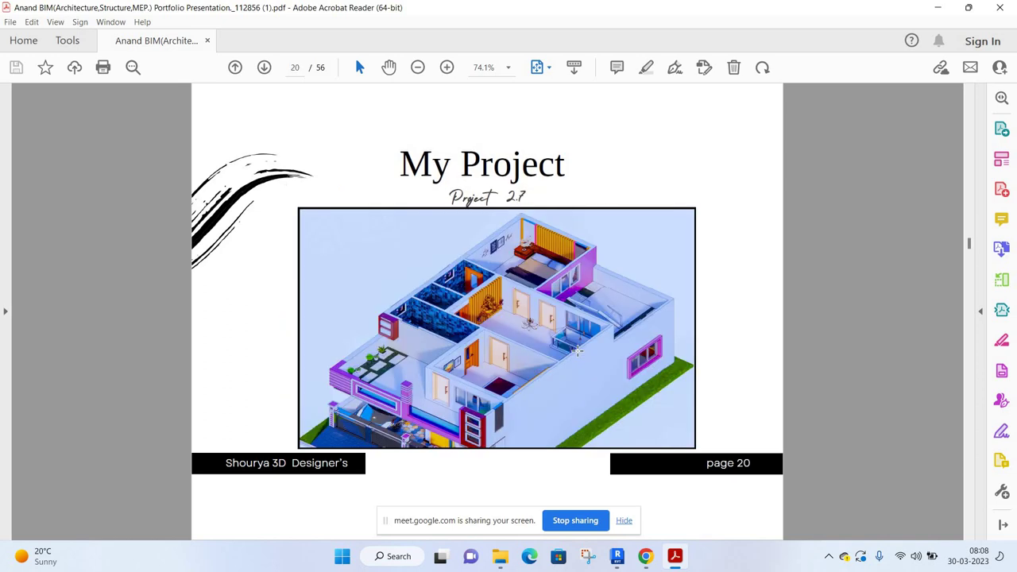
scroll(481, 317, "down", 2)
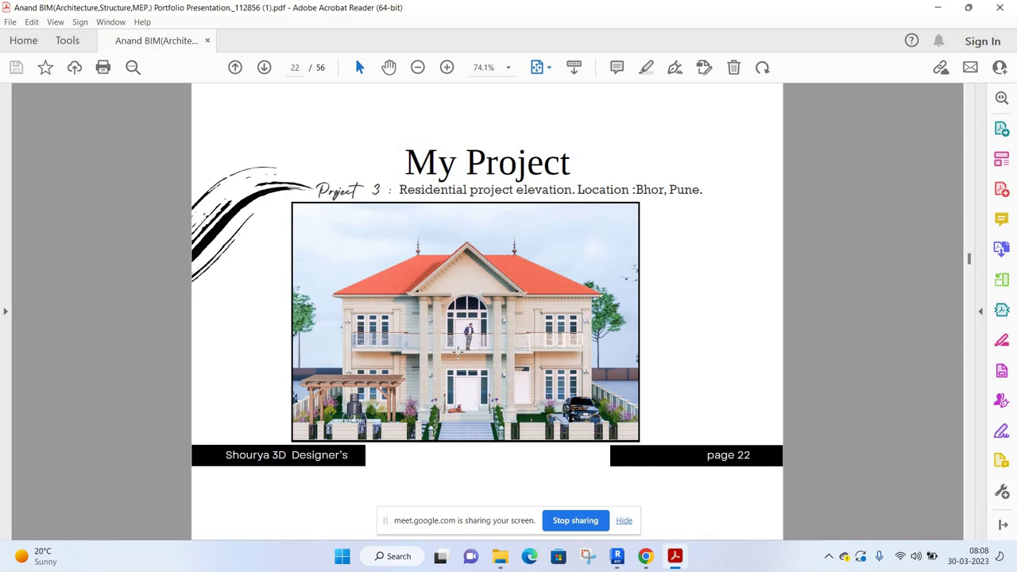
Scroll through the remaining project pages to the My Contact page, 56 of 56.
scroll(457, 352, "down", 1)
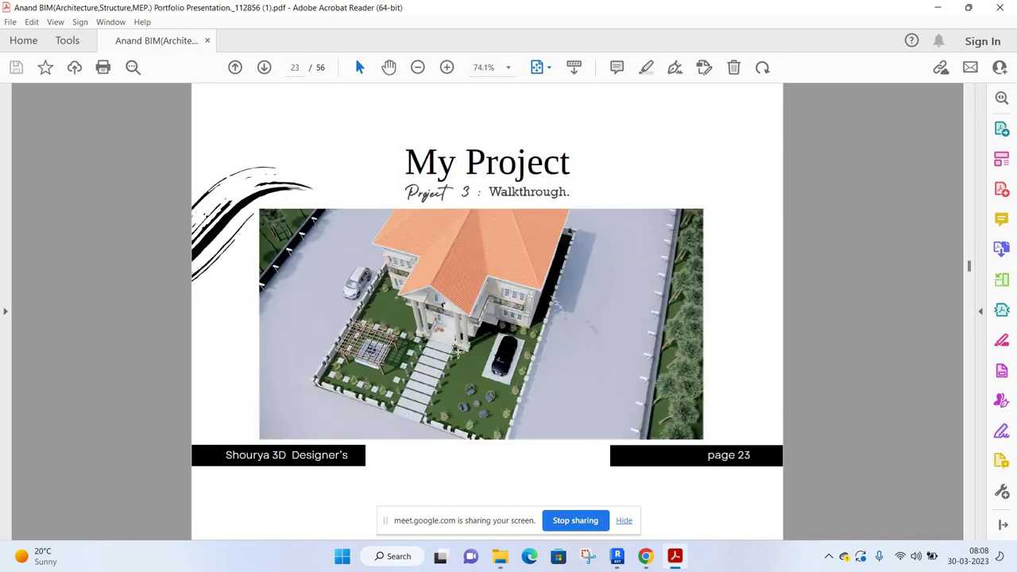
scroll(477, 325, "down", 1)
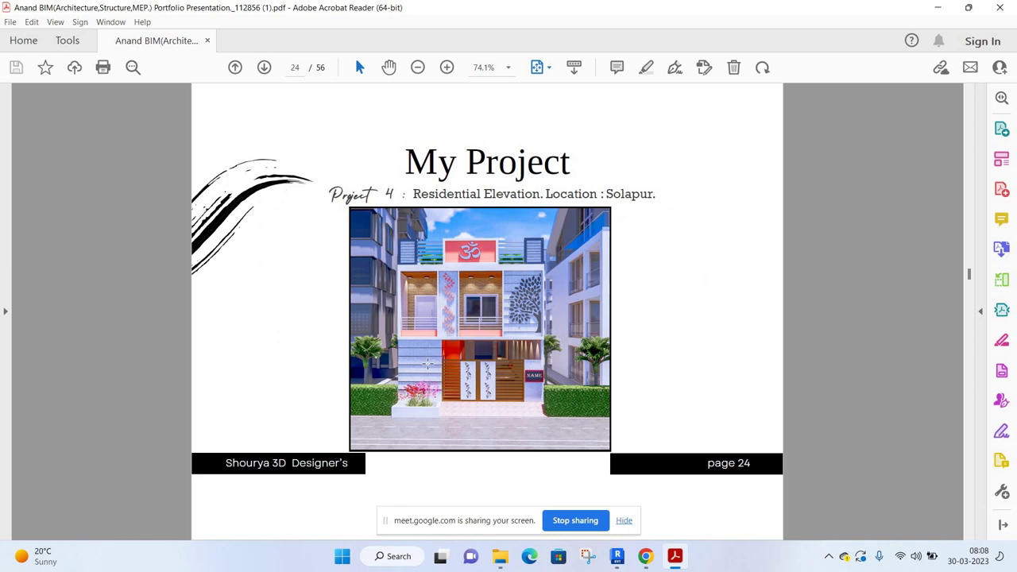
scroll(433, 343, "down", 1)
scroll(490, 352, "down", 1)
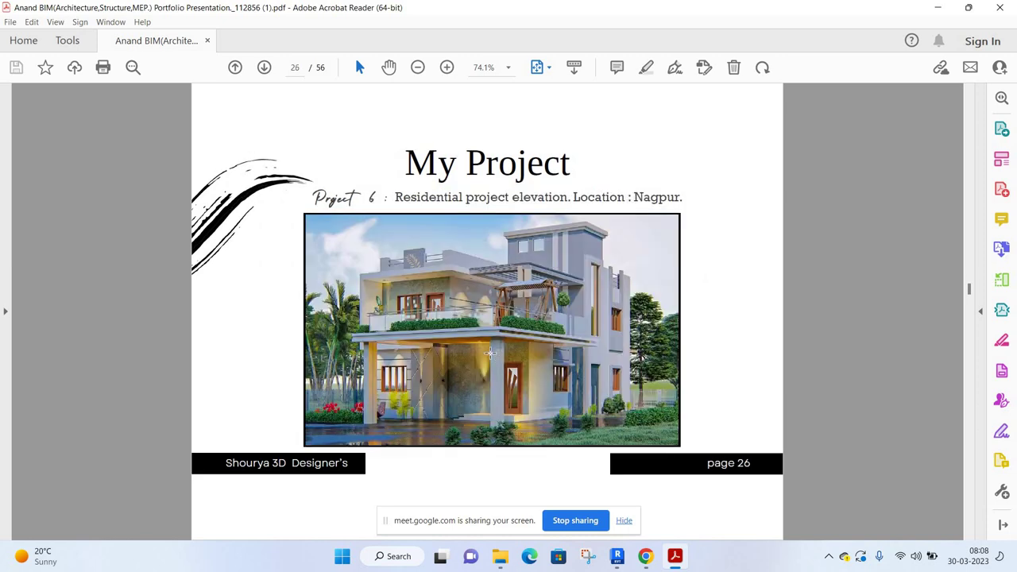
scroll(542, 351, "down", 1)
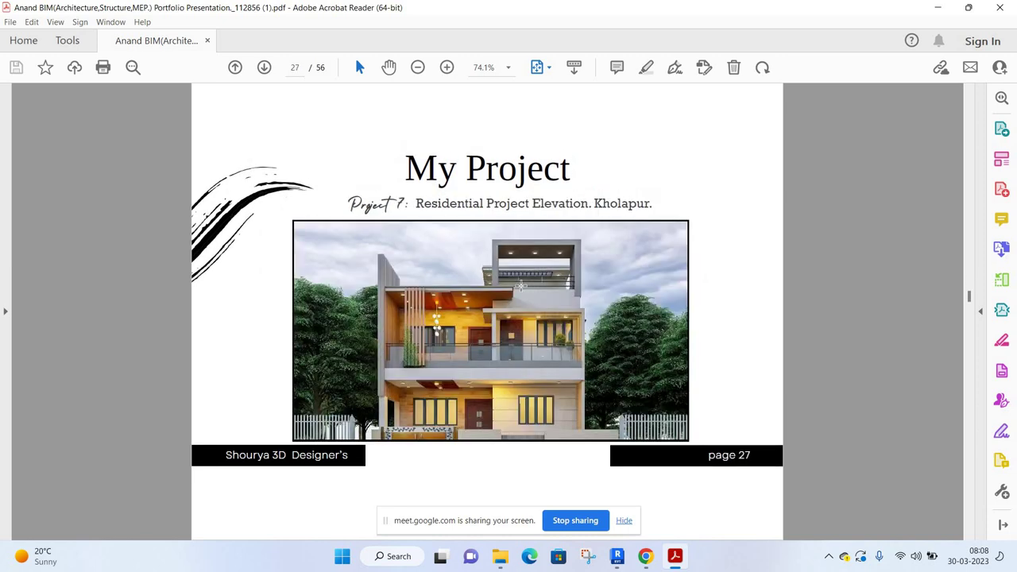
scroll(524, 389, "down", 1)
scroll(561, 378, "down", 1)
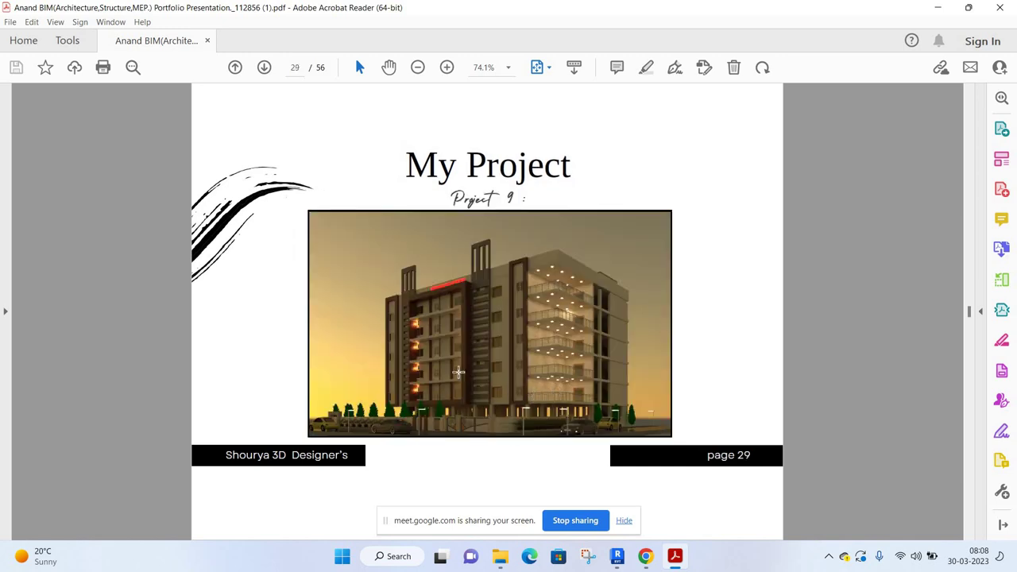
scroll(506, 364, "down", 1)
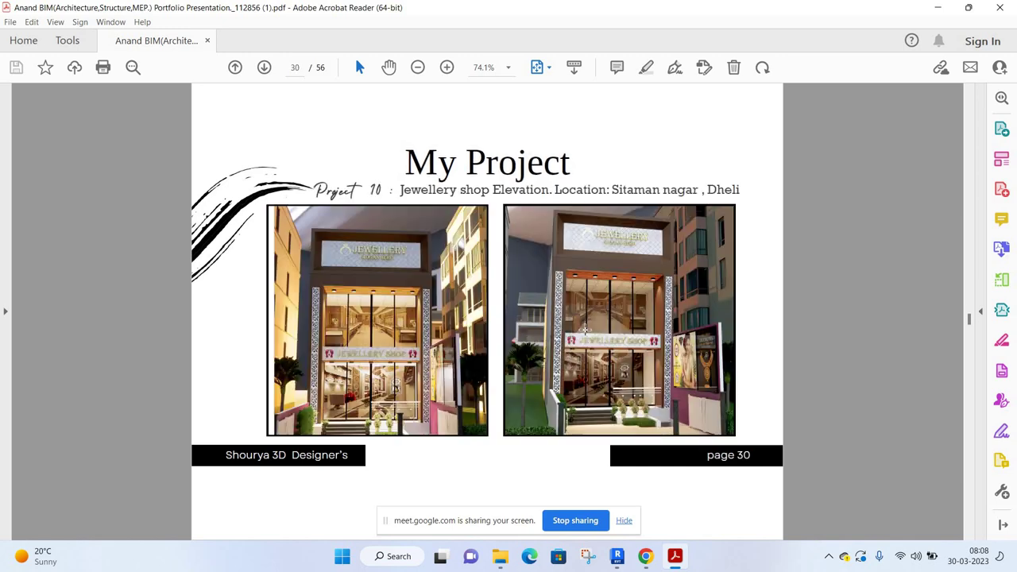
scroll(501, 326, "down", 1)
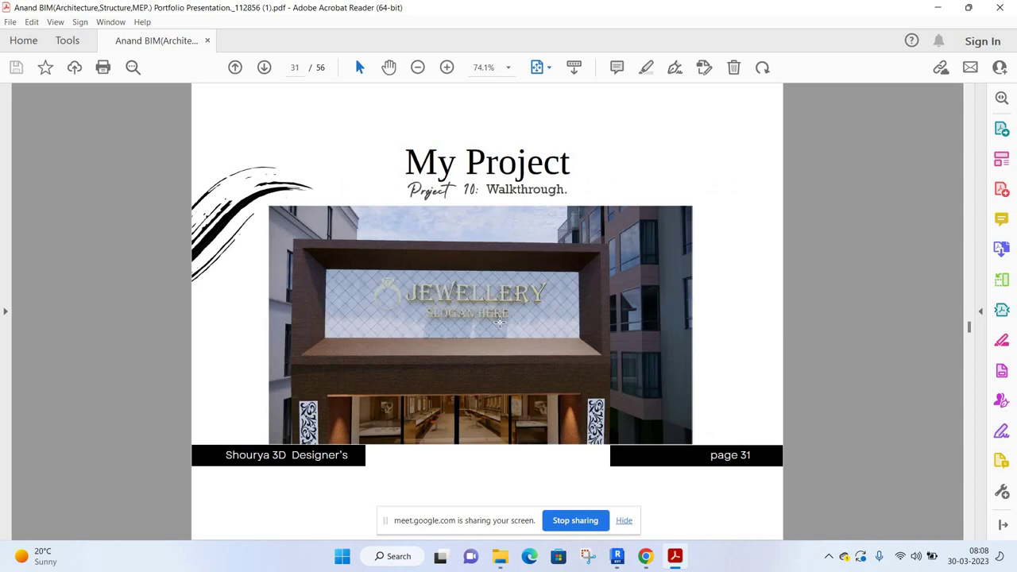
scroll(589, 373, "down", 1)
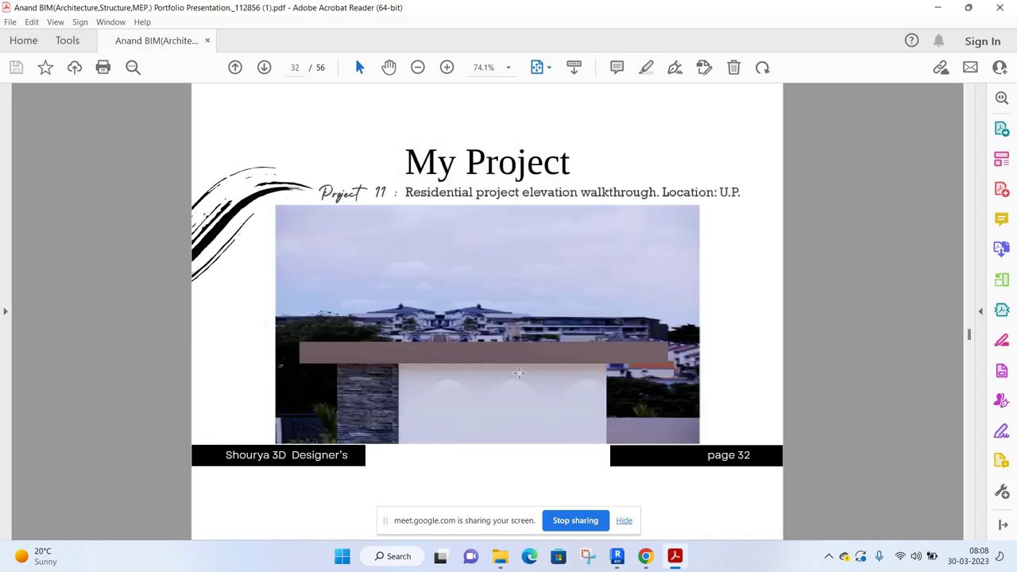
scroll(518, 373, "down", 1)
scroll(518, 372, "down", 1)
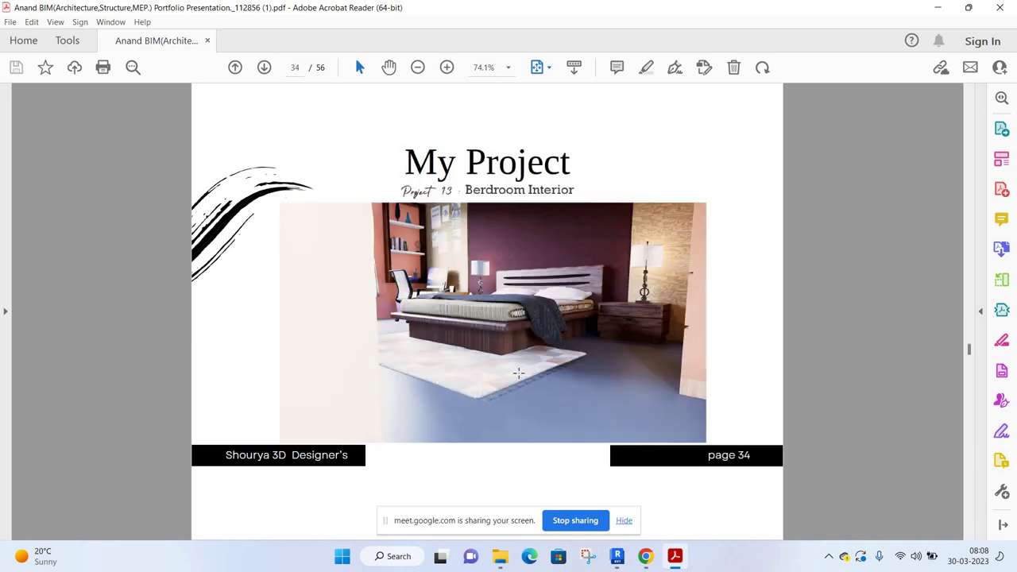
scroll(518, 372, "down", 1)
scroll(518, 373, "down", 1)
scroll(518, 373, "down", 1)
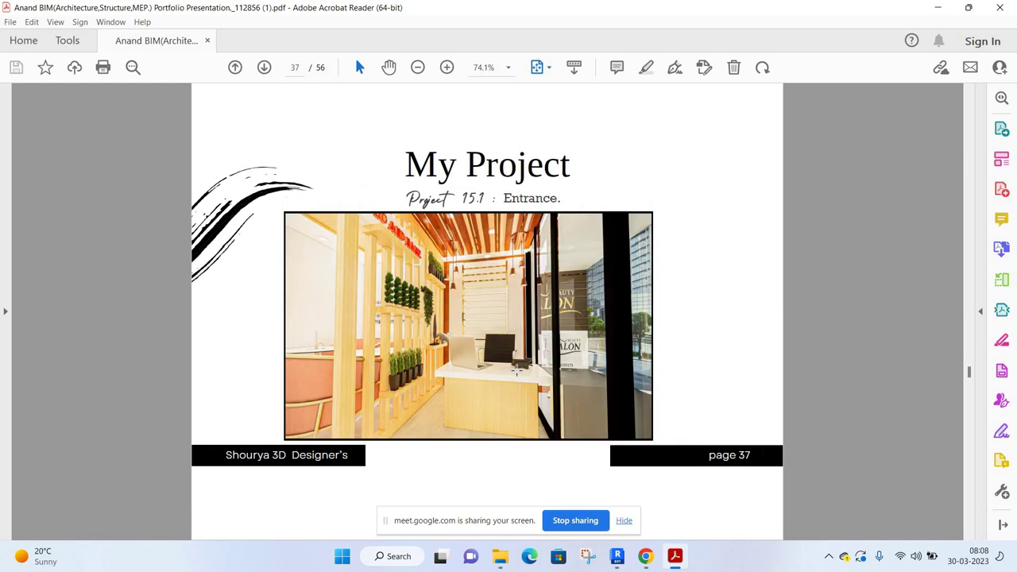
scroll(516, 370, "down", 1)
scroll(517, 370, "down", 1)
scroll(516, 371, "down", 1)
scroll(517, 370, "down", 1)
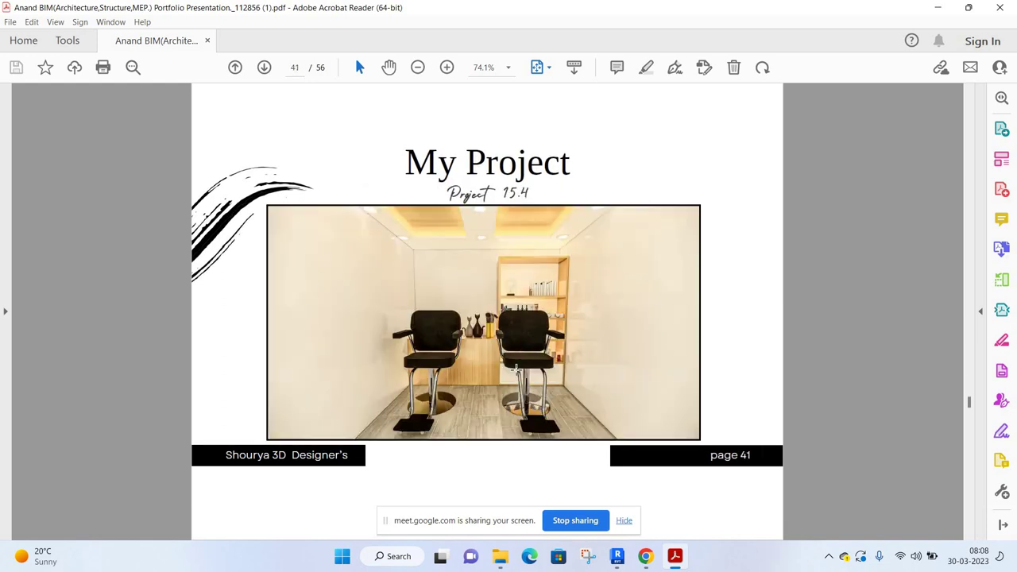
scroll(517, 370, "down", 1)
scroll(517, 370, "down", 1)
scroll(517, 370, "down", 1)
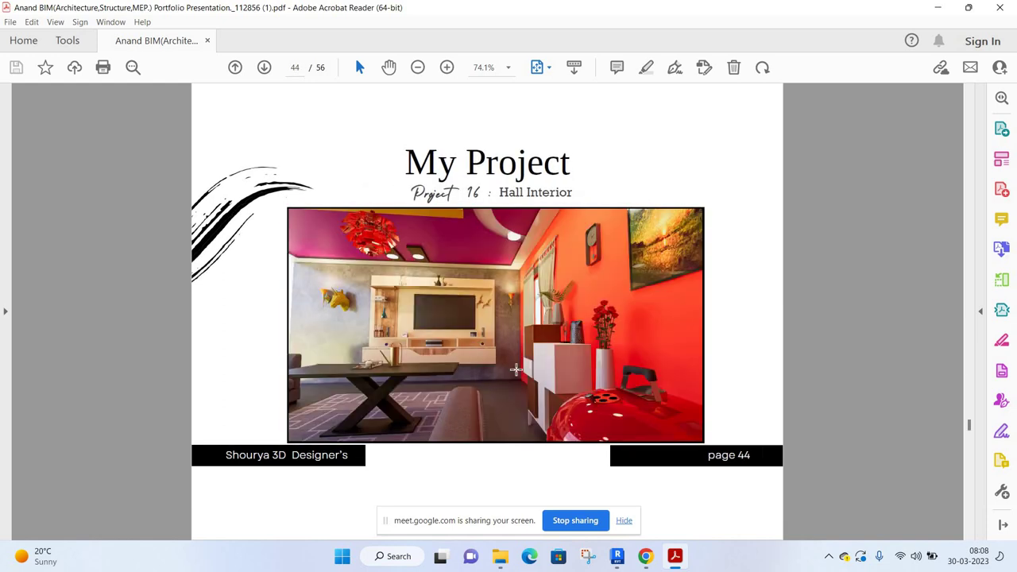
scroll(517, 371, "down", 1)
scroll(517, 370, "down", 1)
scroll(516, 371, "down", 1)
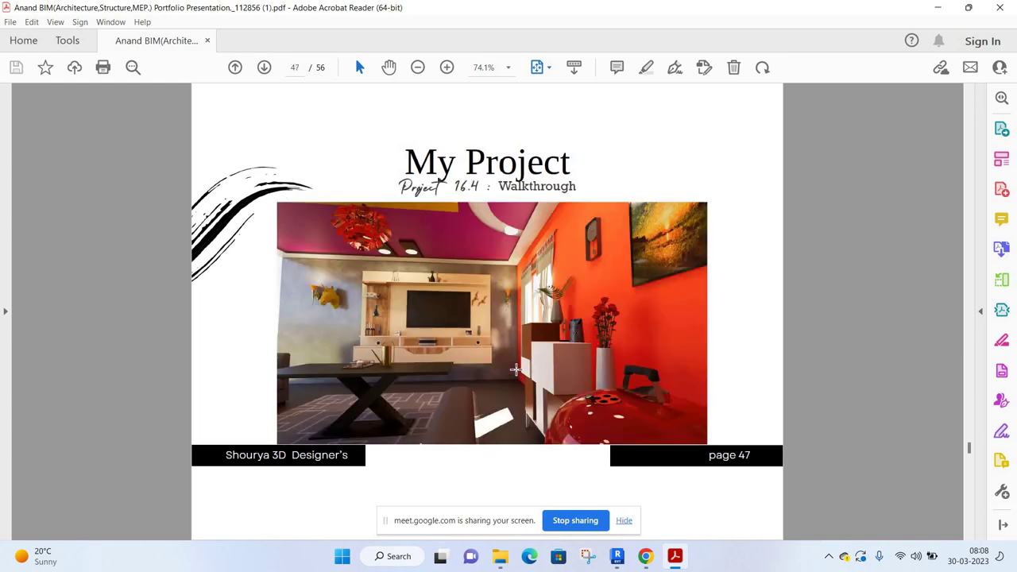
scroll(516, 370, "down", 1)
scroll(515, 369, "down", 1)
scroll(515, 369, "down", 1)
scroll(516, 368, "down", 1)
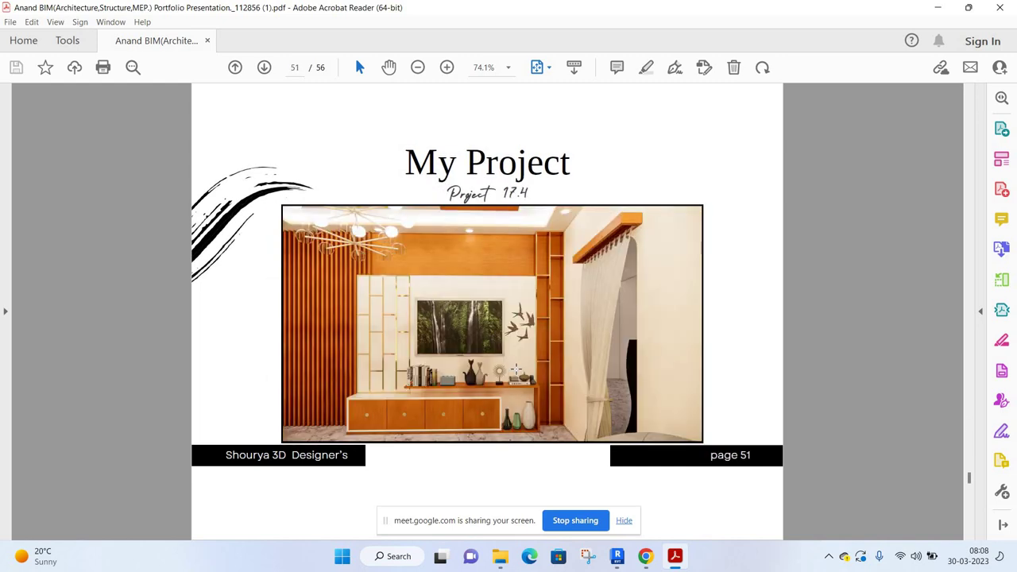
scroll(515, 369, "down", 1)
scroll(515, 368, "down", 1)
scroll(515, 368, "down", 1)
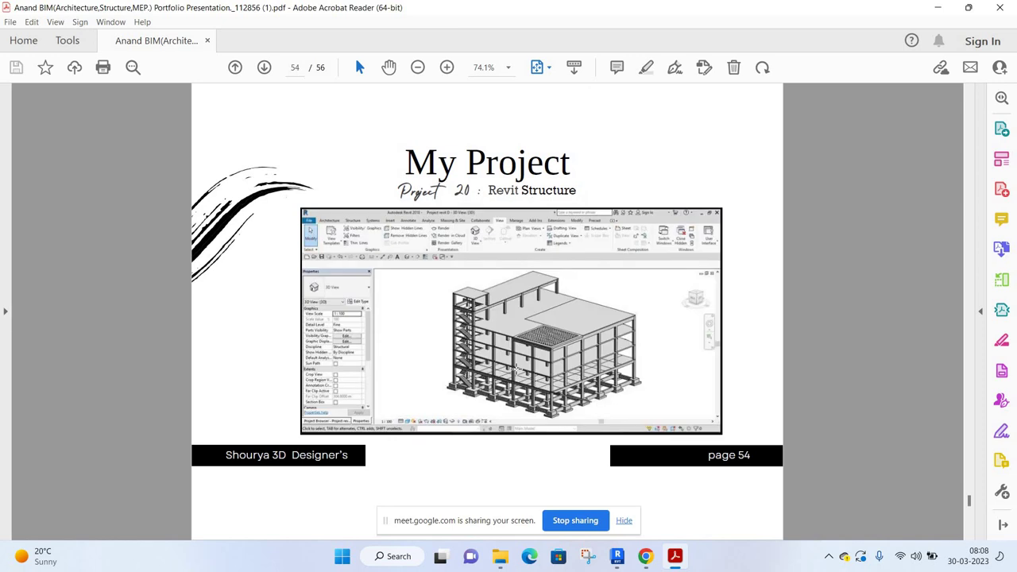
scroll(515, 368, "down", 1)
scroll(514, 368, "down", 1)
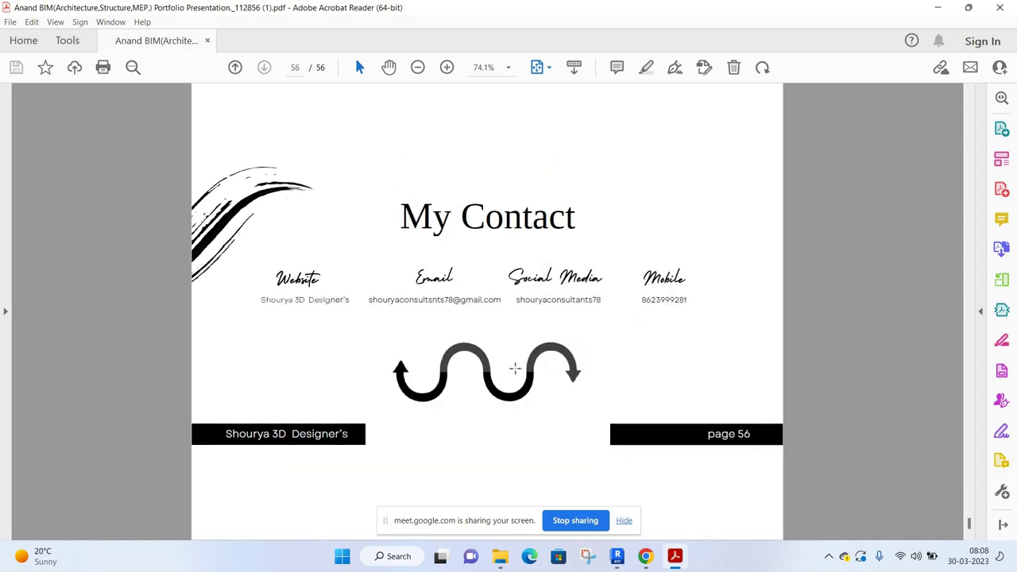
Close the BIM portfolio and open another portfolio PDF from Downloads.
left_click(1001, 10)
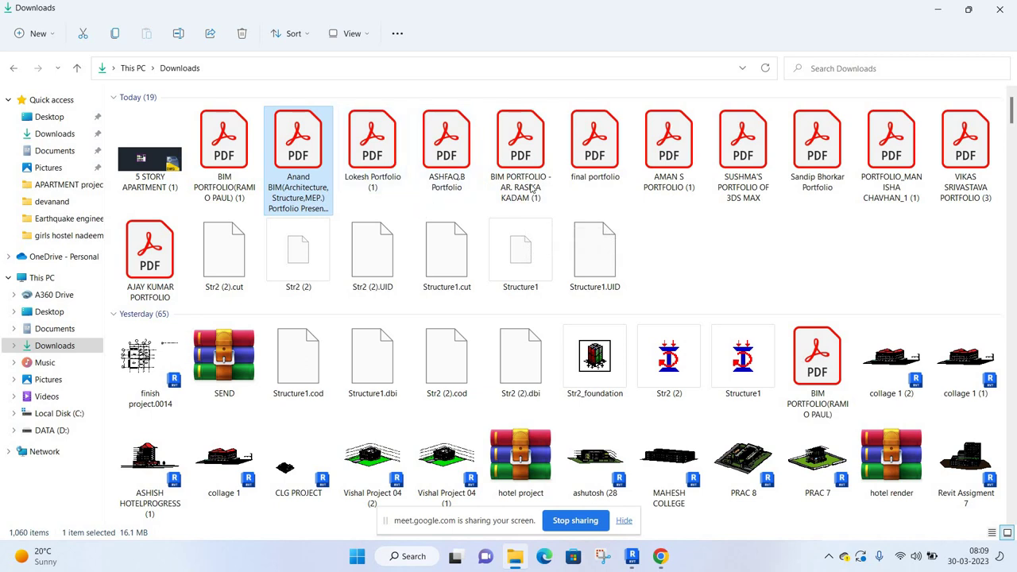
left_click(523, 141)
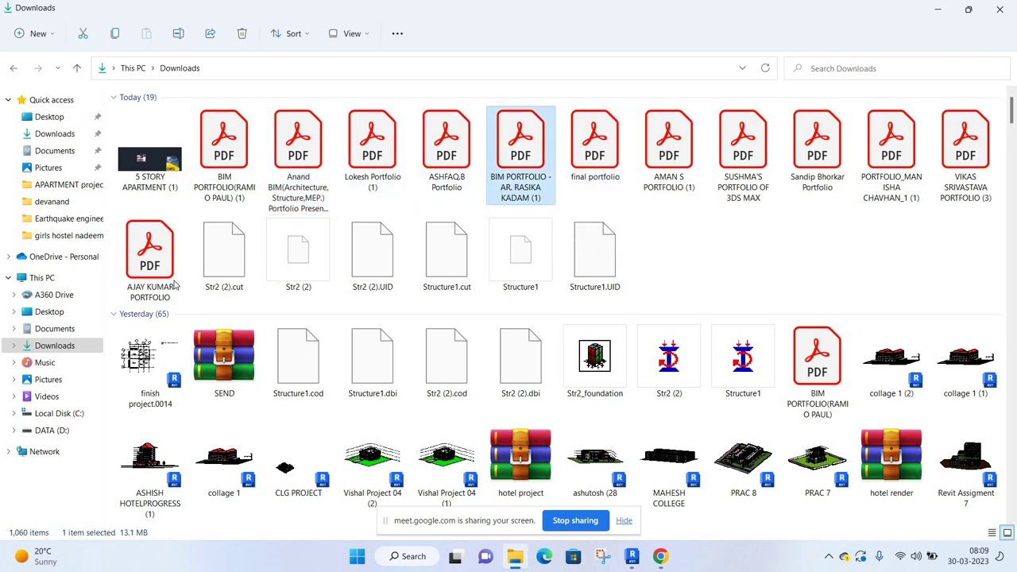
double_click(149, 248)
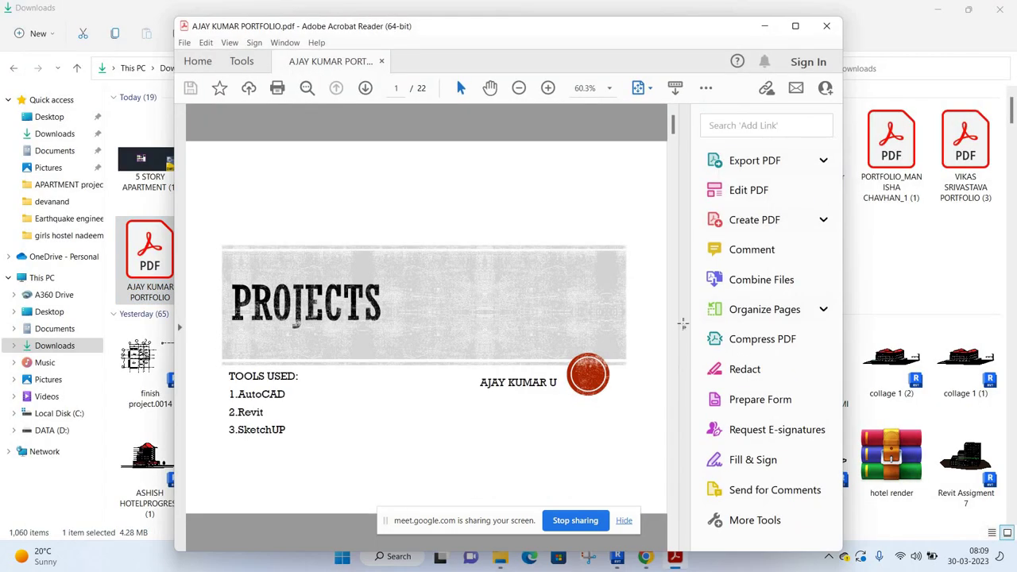
Maximize the reader window and page through the 22-page portfolio to its end.
left_click(682, 324)
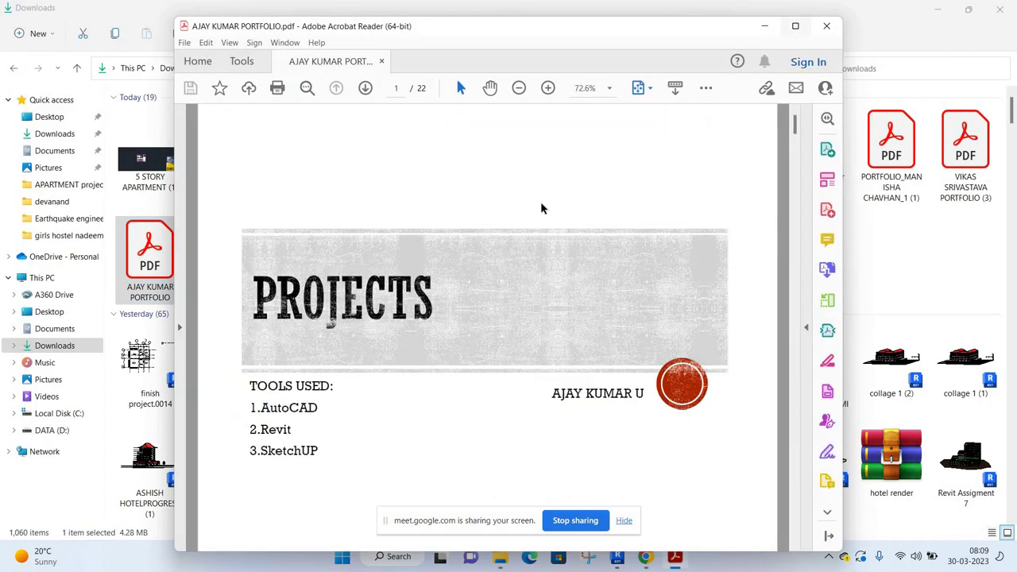
key("super+Up")
scroll(540, 201, "down", 5)
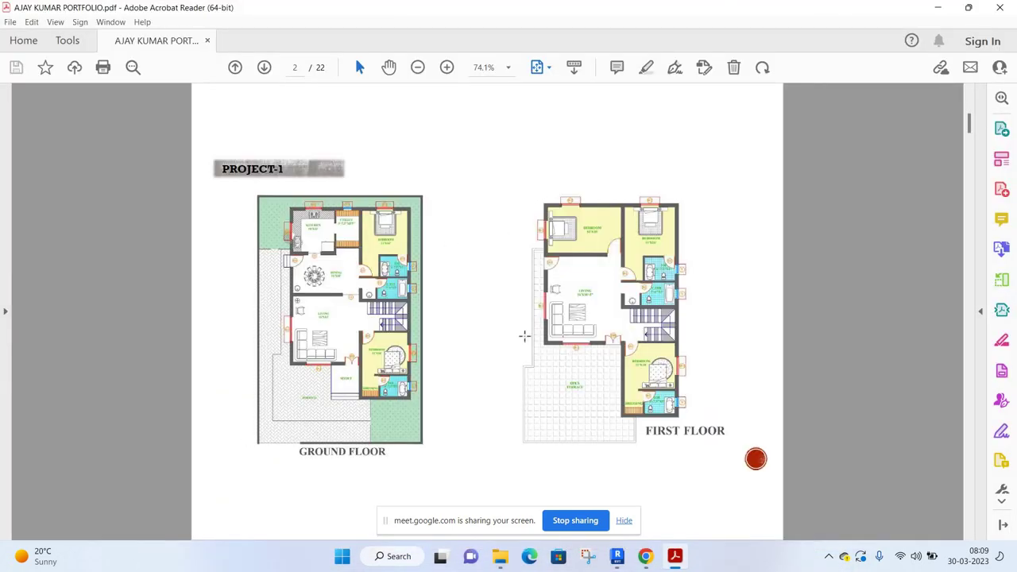
scroll(506, 310, "down", 3)
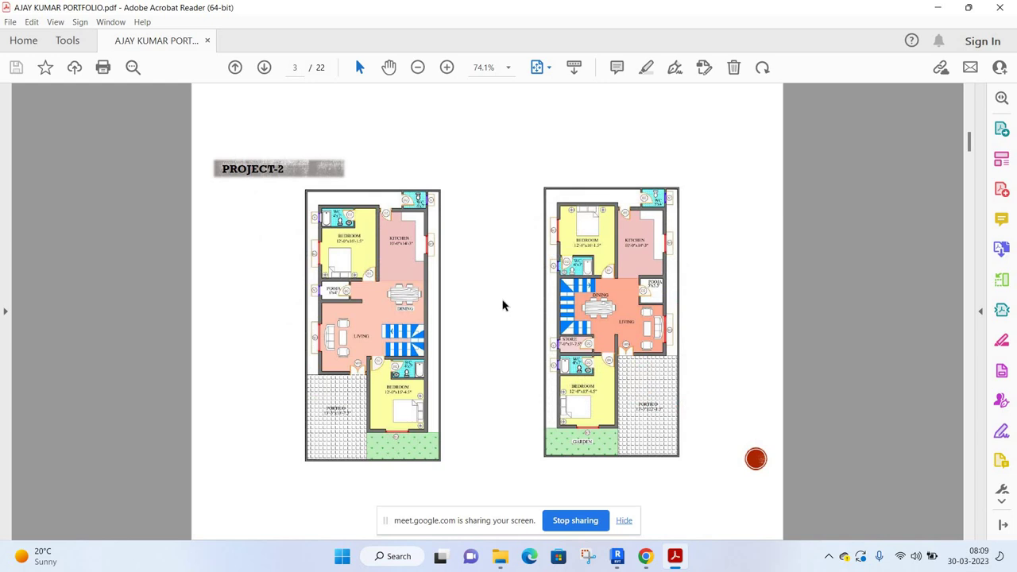
scroll(502, 304, "down", 3)
scroll(402, 255, "down", 3)
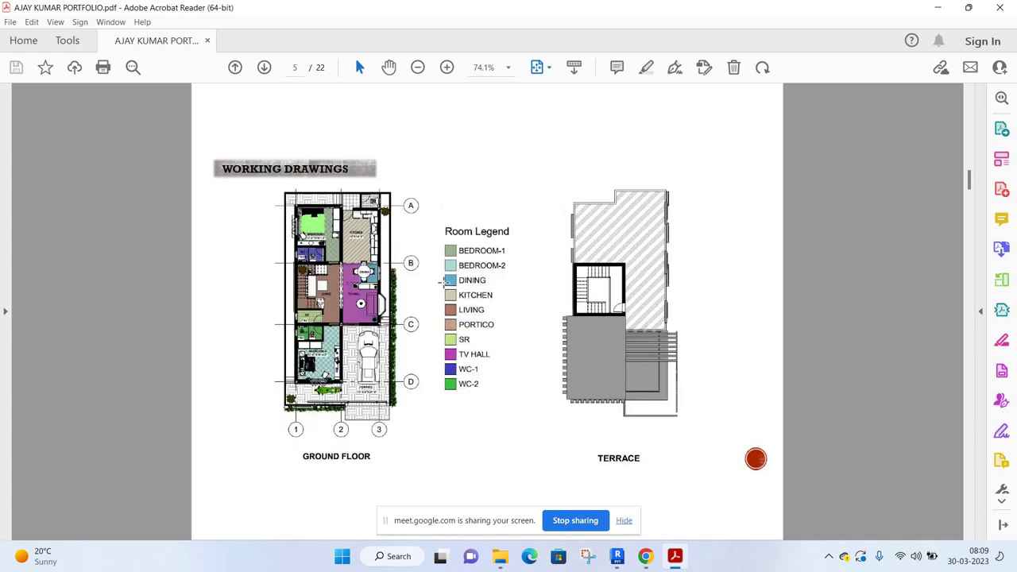
scroll(496, 236, "down", 3)
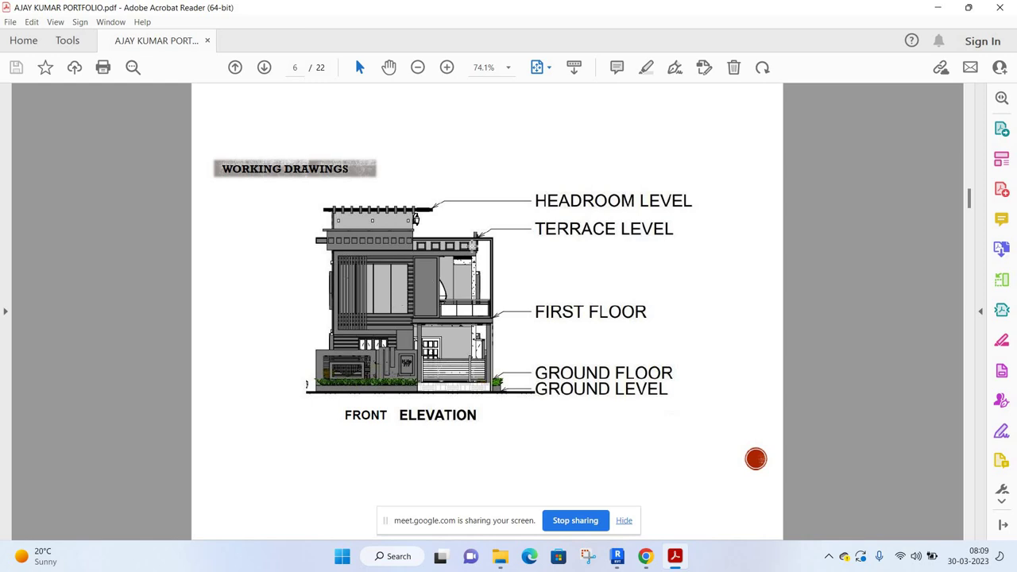
scroll(583, 252, "down", 3)
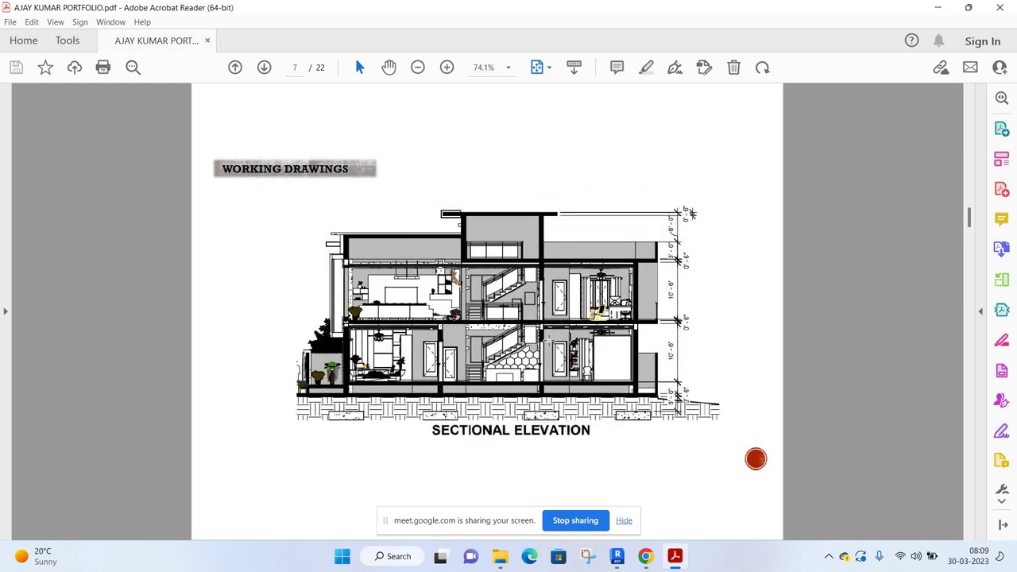
scroll(547, 340, "down", 3)
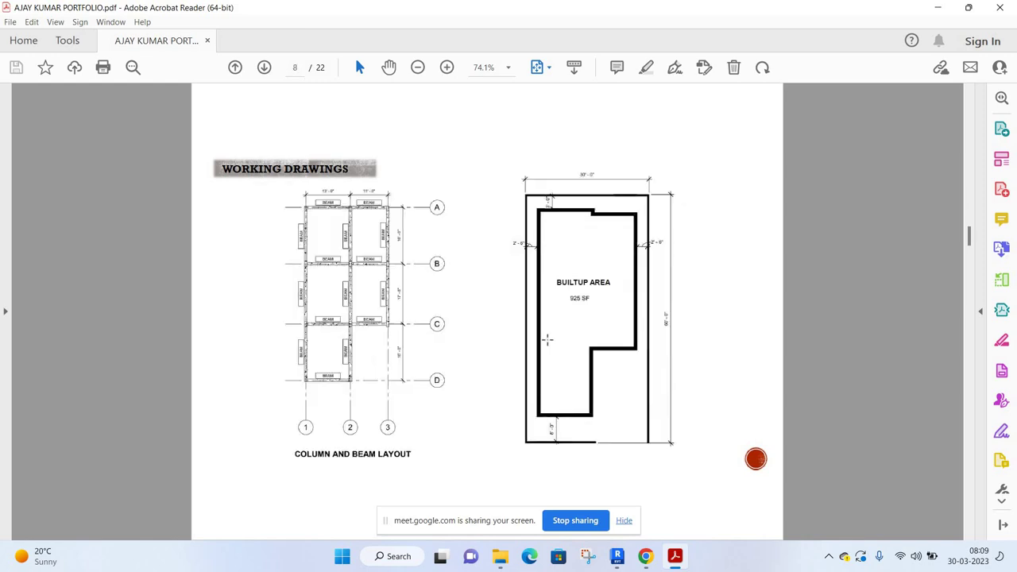
scroll(487, 308, "down", 3)
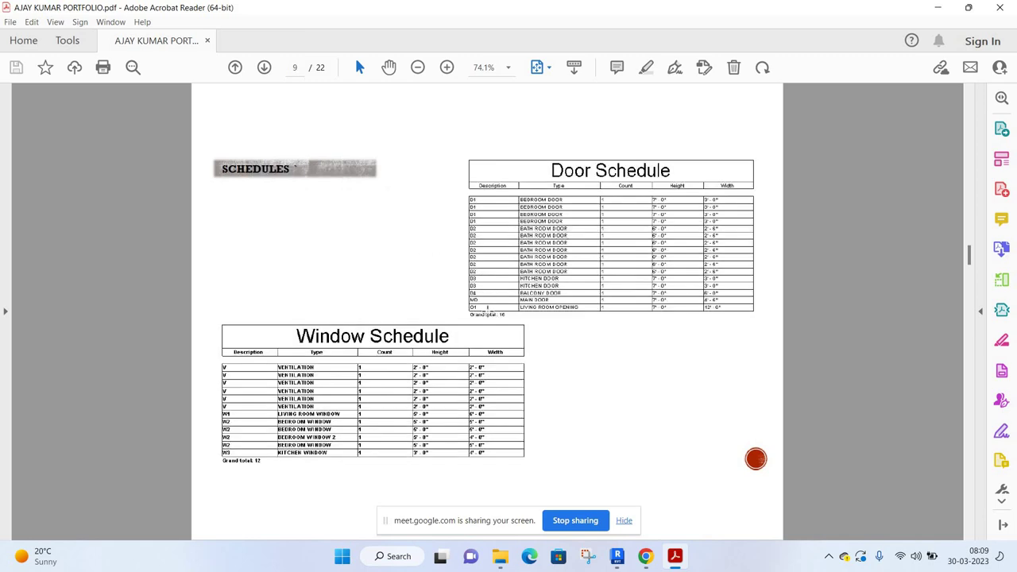
scroll(487, 308, "down", 3)
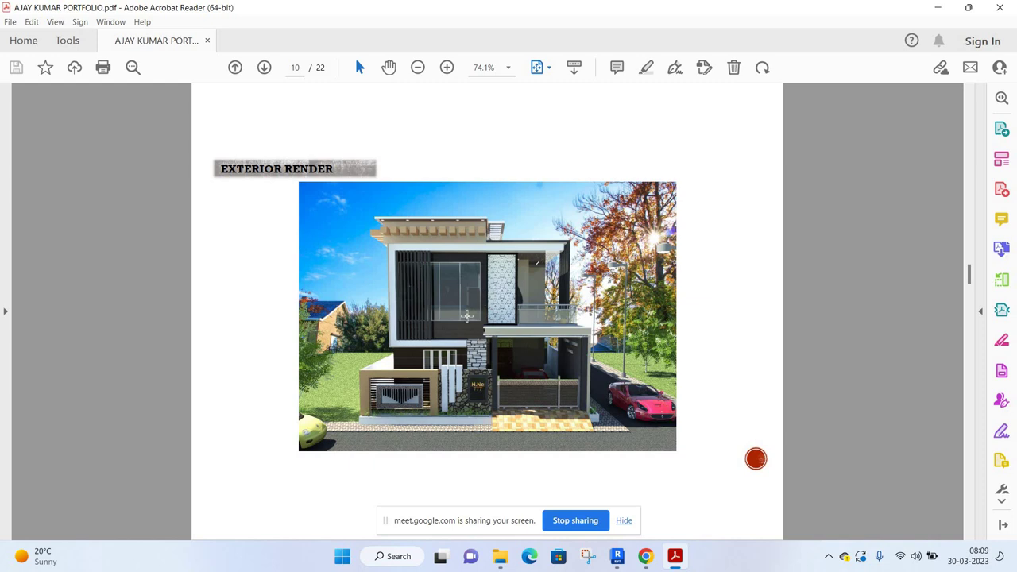
scroll(546, 340, "down", 3)
scroll(548, 340, "down", 3)
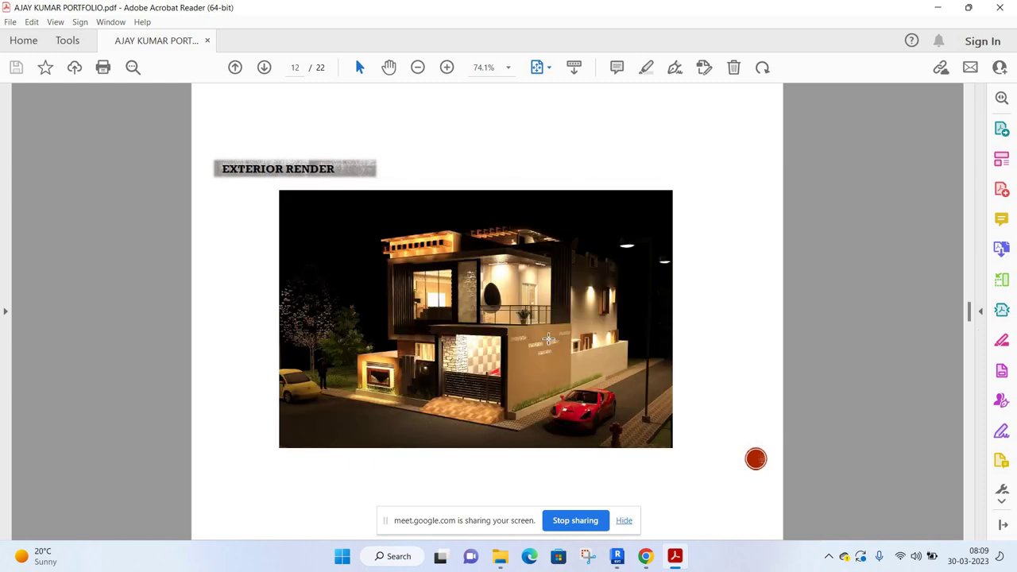
scroll(551, 361, "down", 3)
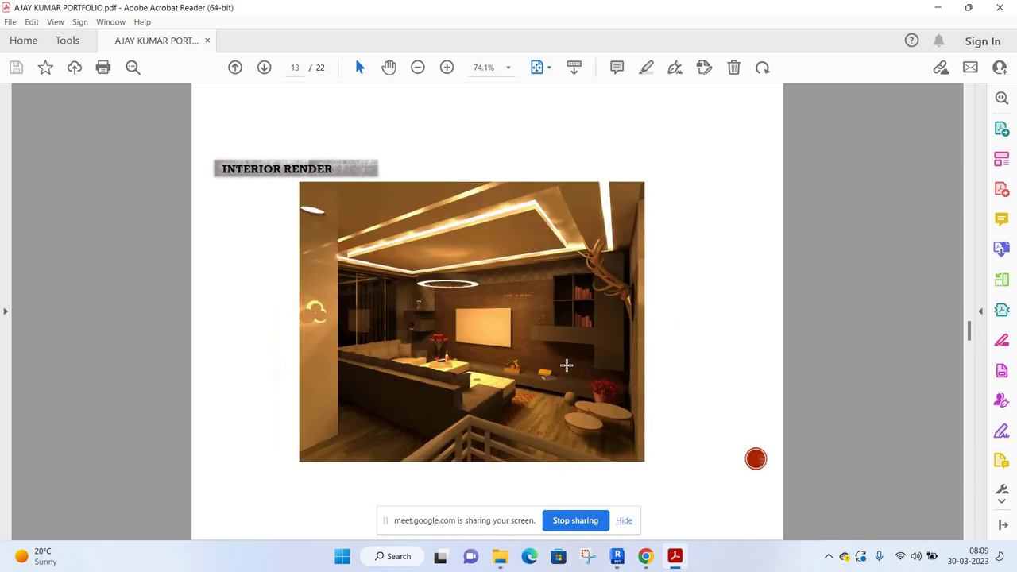
scroll(525, 359, "down", 3)
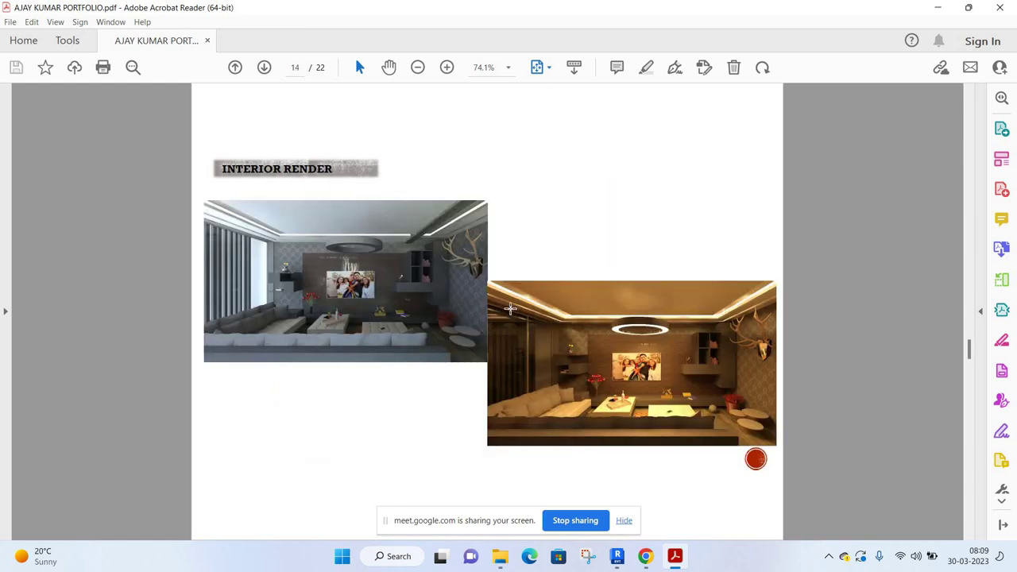
scroll(595, 376, "down", 3)
scroll(552, 361, "down", 3)
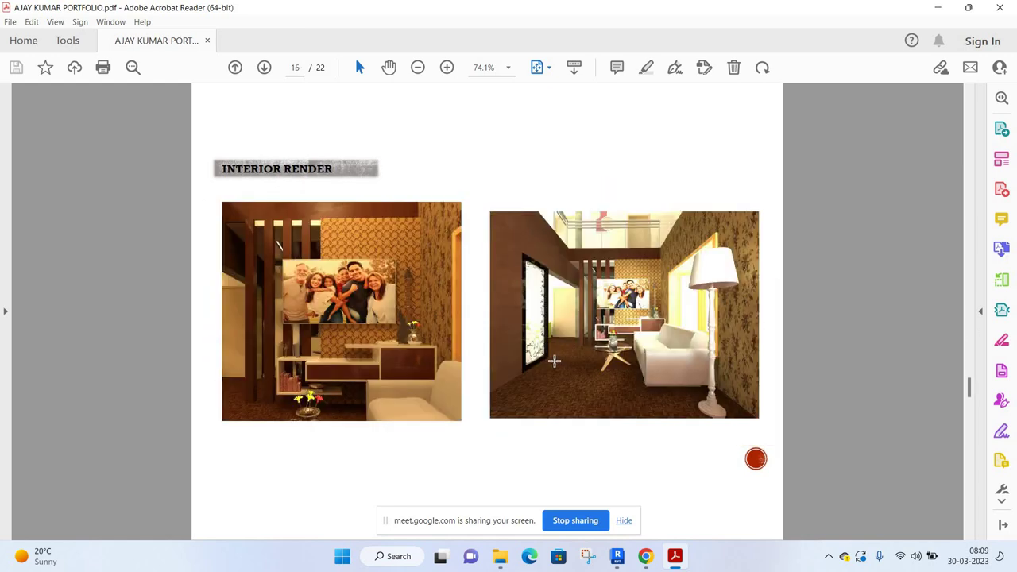
scroll(540, 350, "down", 3)
scroll(554, 291, "down", 3)
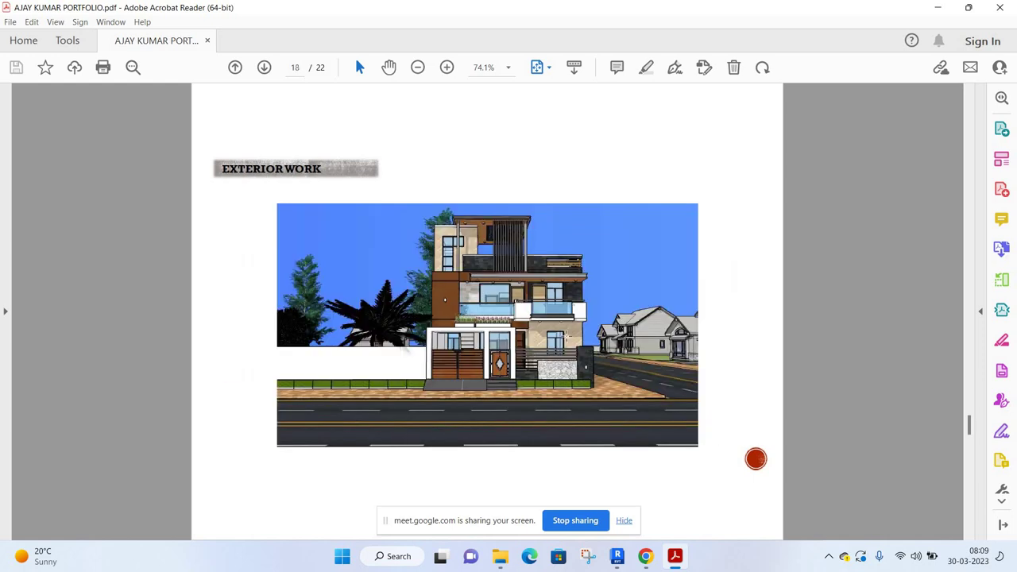
scroll(502, 268, "down", 3)
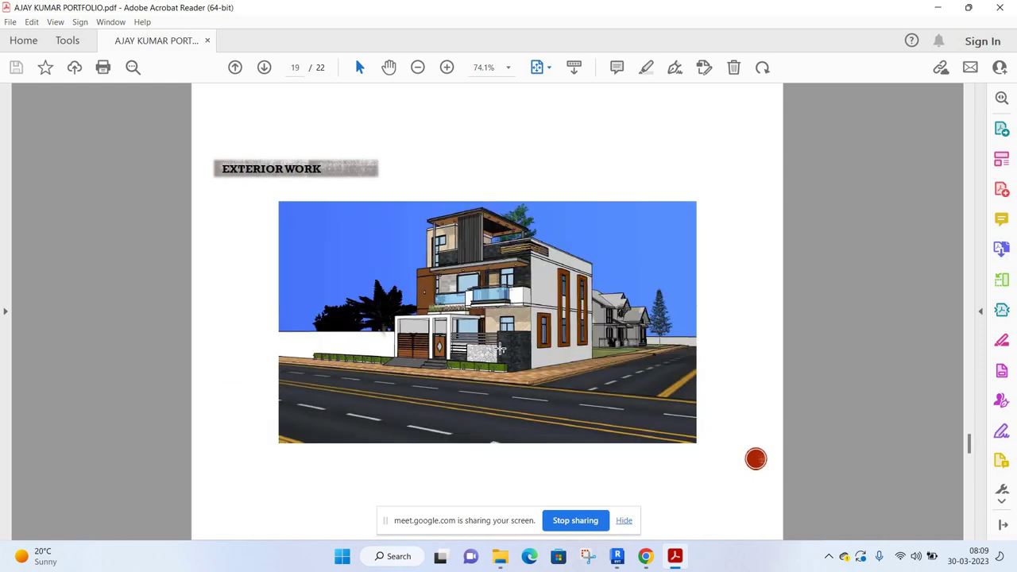
scroll(591, 370, "down", 3)
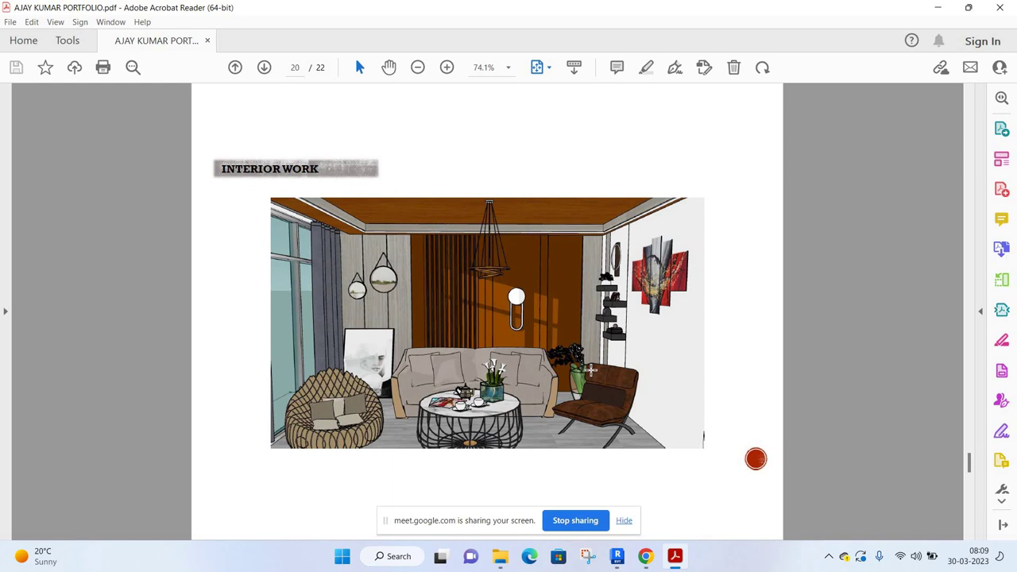
scroll(588, 369, "down", 3)
scroll(502, 356, "down", 3)
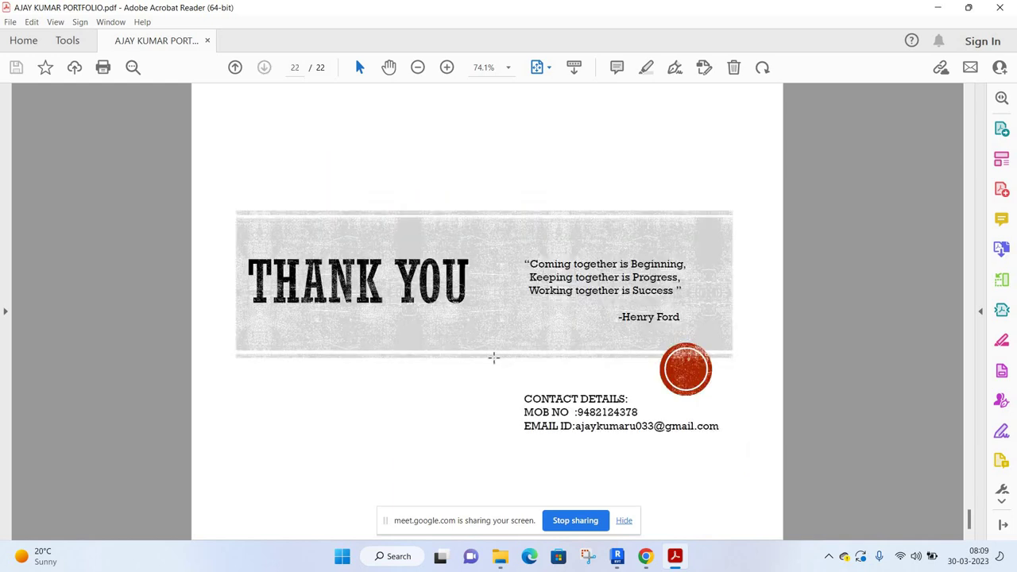
Scroll back up, close this portfolio, and open the 35-page BIM portfolio PDF.
scroll(492, 357, "up", 3)
scroll(492, 353, "up", 3)
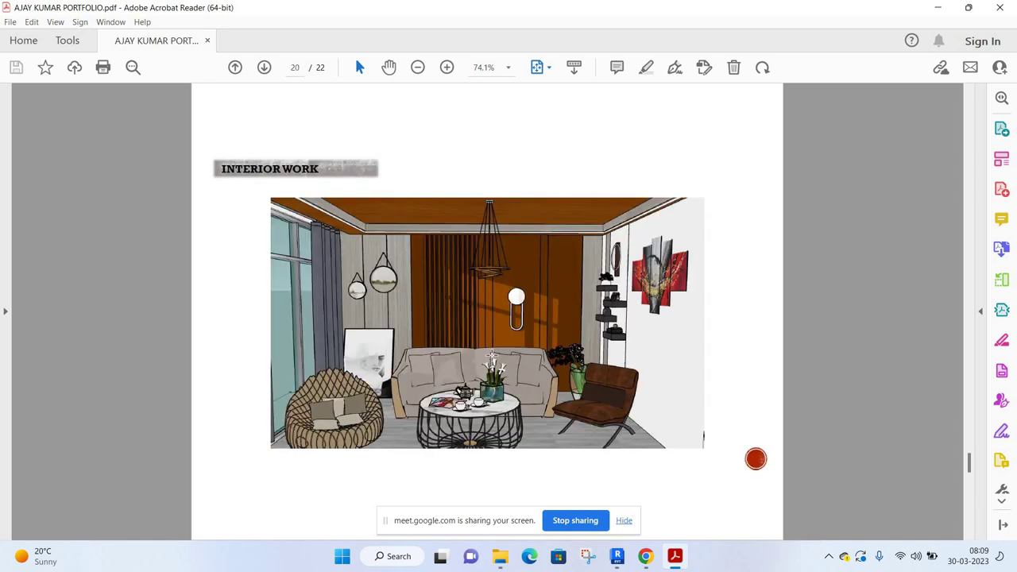
scroll(492, 347, "up", 3)
scroll(492, 348, "up", 3)
scroll(484, 362, "up", 3)
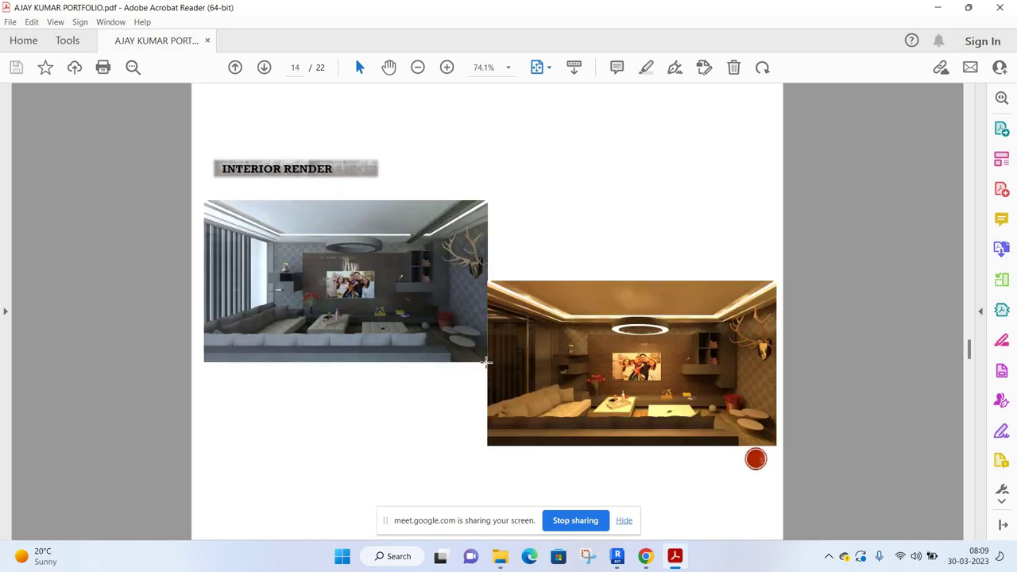
scroll(487, 361, "up", 3)
scroll(484, 358, "up", 3)
scroll(483, 359, "up", 3)
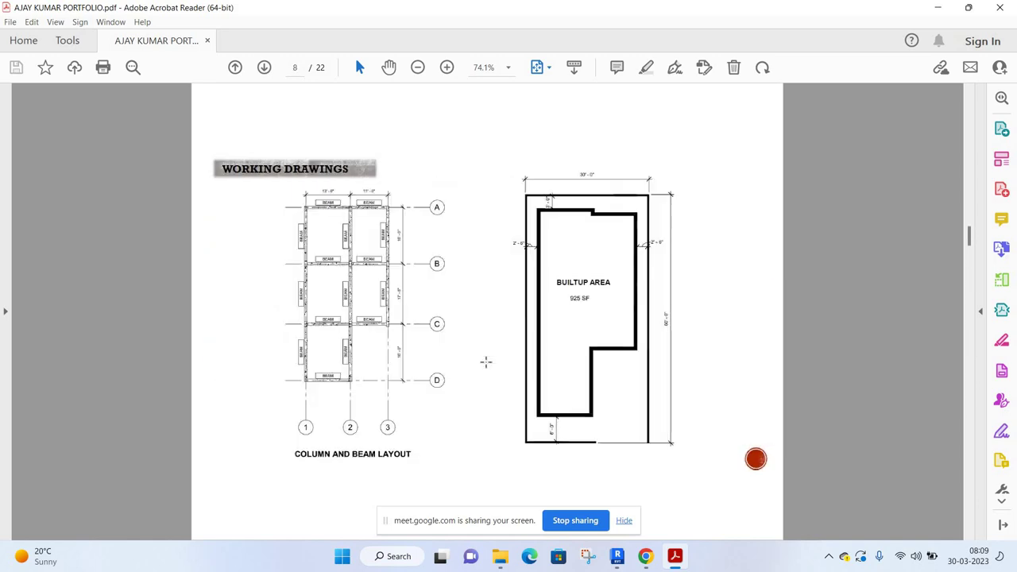
scroll(483, 358, "up", 3)
scroll(486, 318, "up", 3)
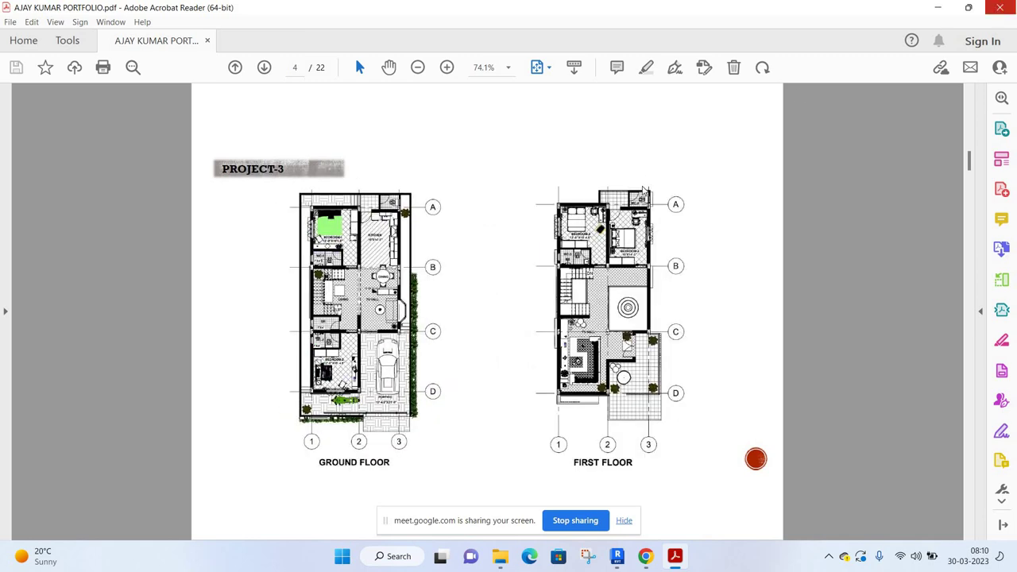
key("alt+F4")
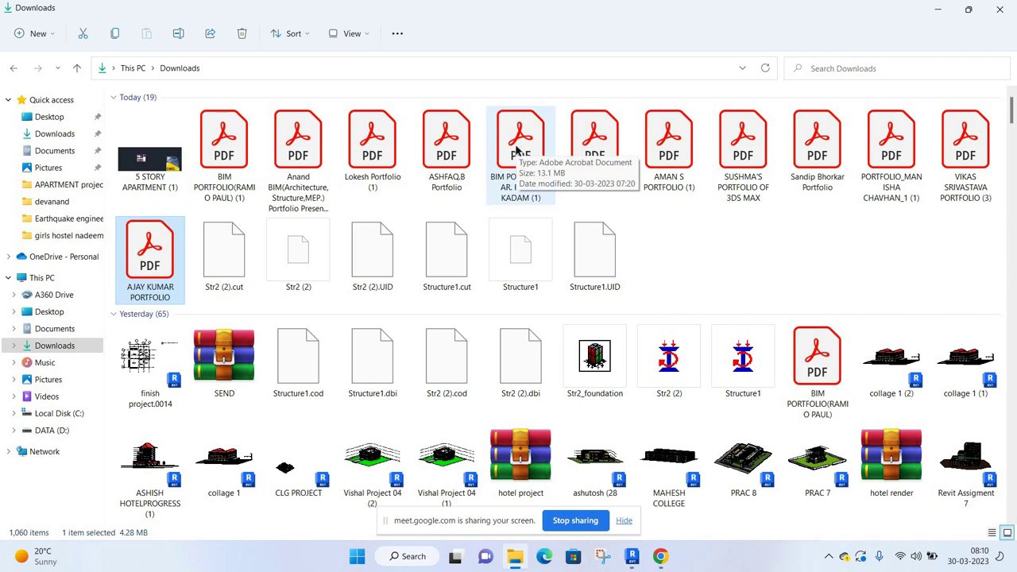
double_click(517, 151)
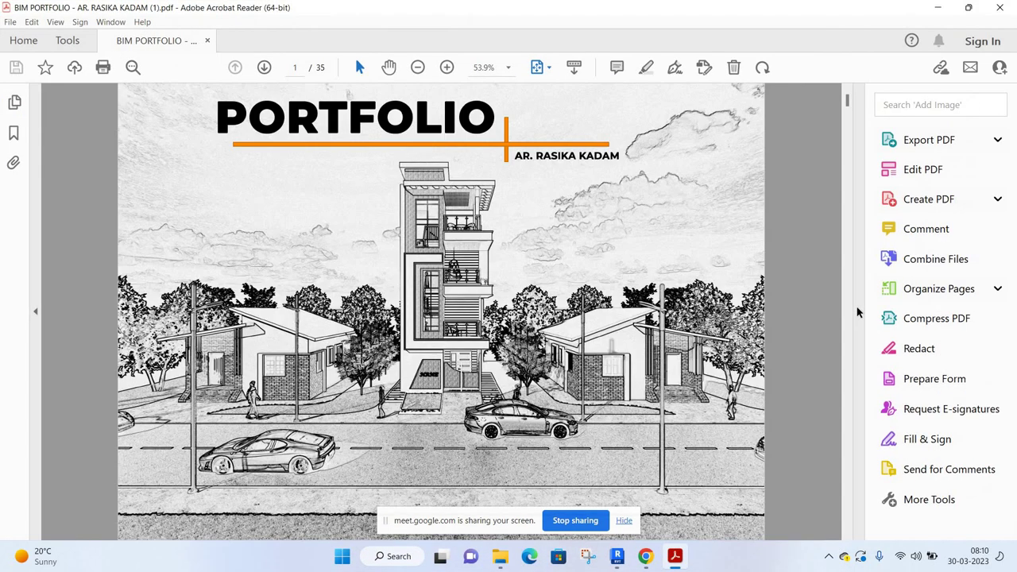
Collapse the Tools pane and scroll through the first pages of the portfolio.
left_click(858, 311)
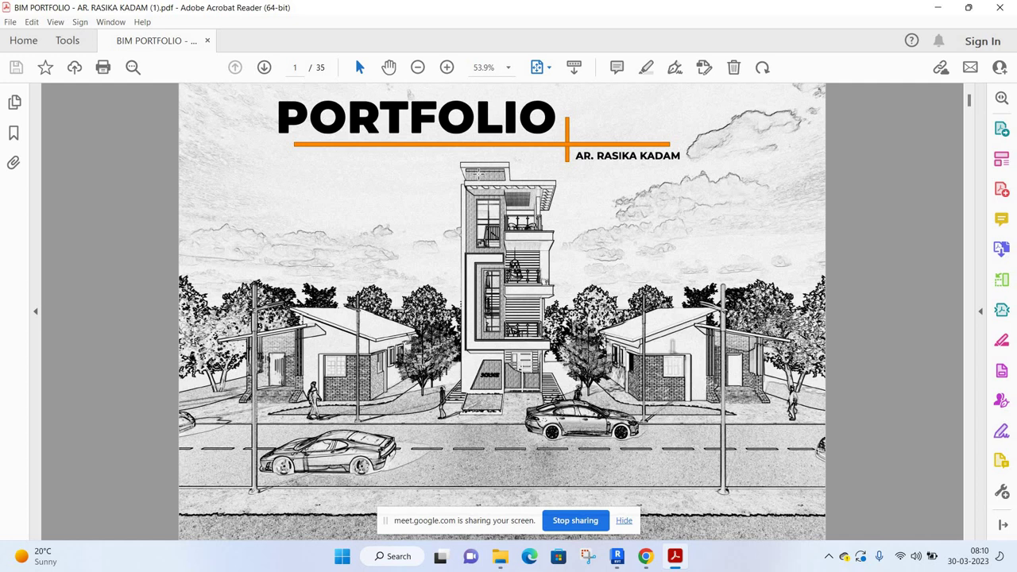
scroll(445, 177, "down", 2)
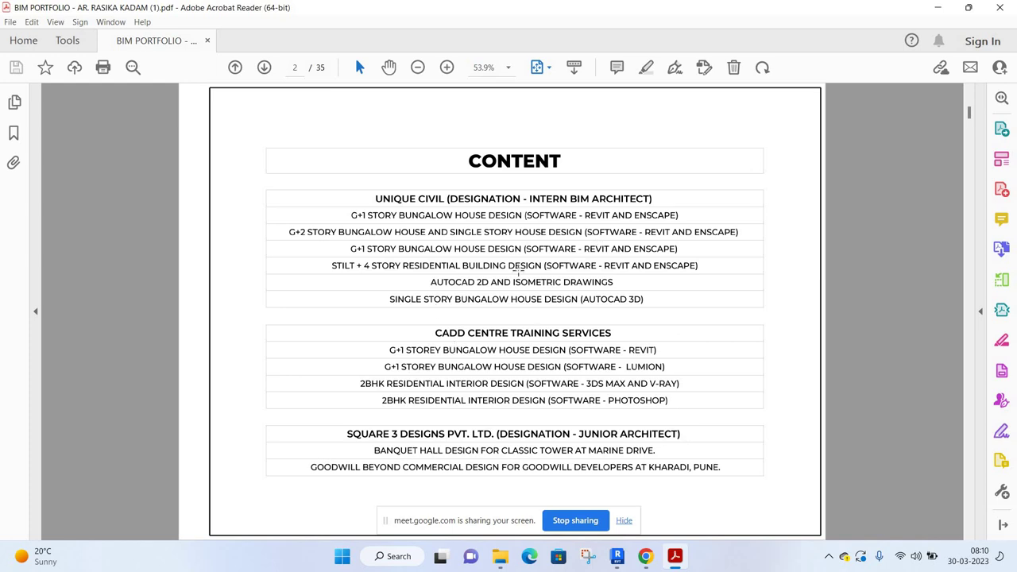
scroll(397, 192, "down", 2)
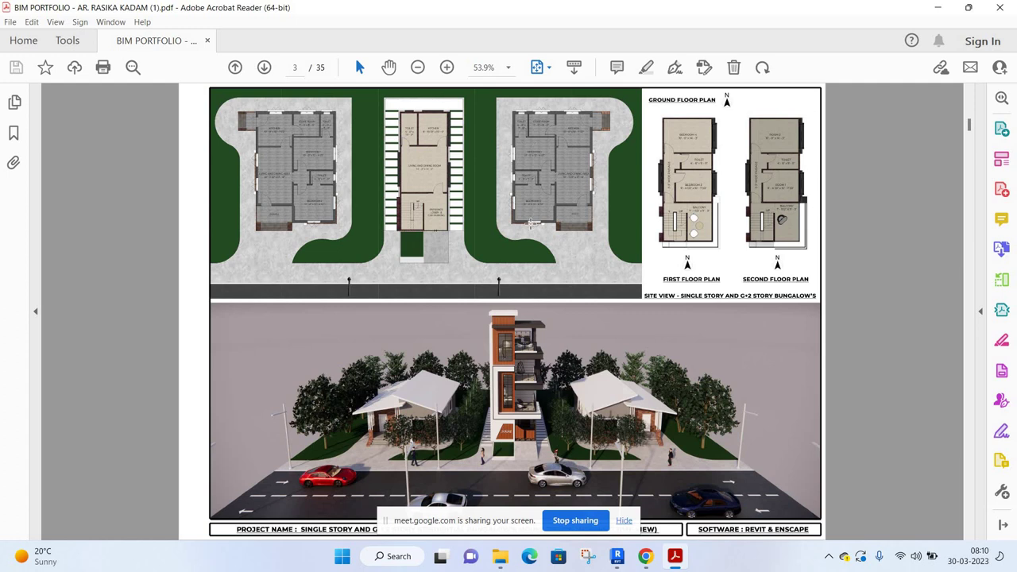
scroll(728, 173, "down", 2)
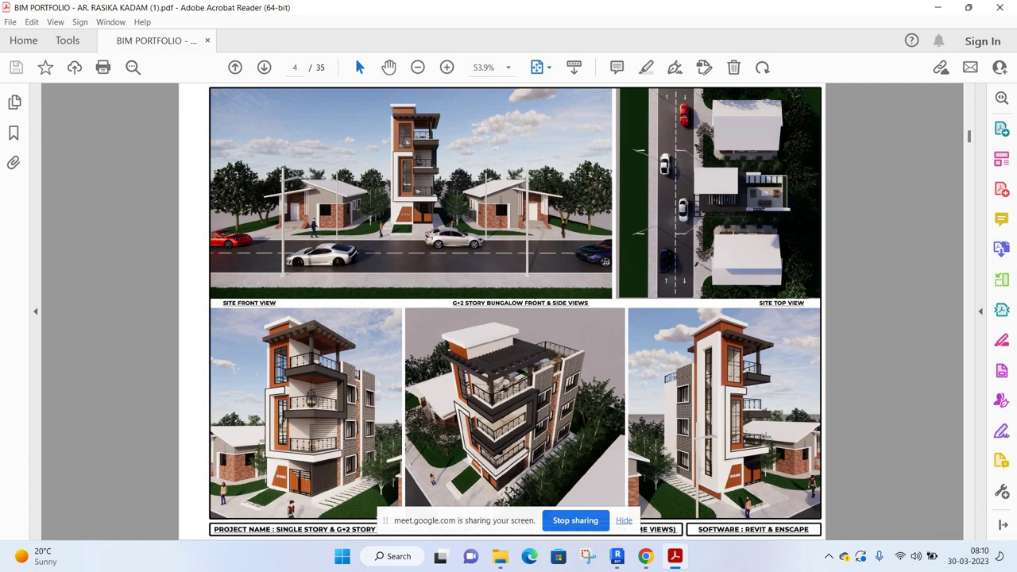
scroll(391, 185, "down", 2)
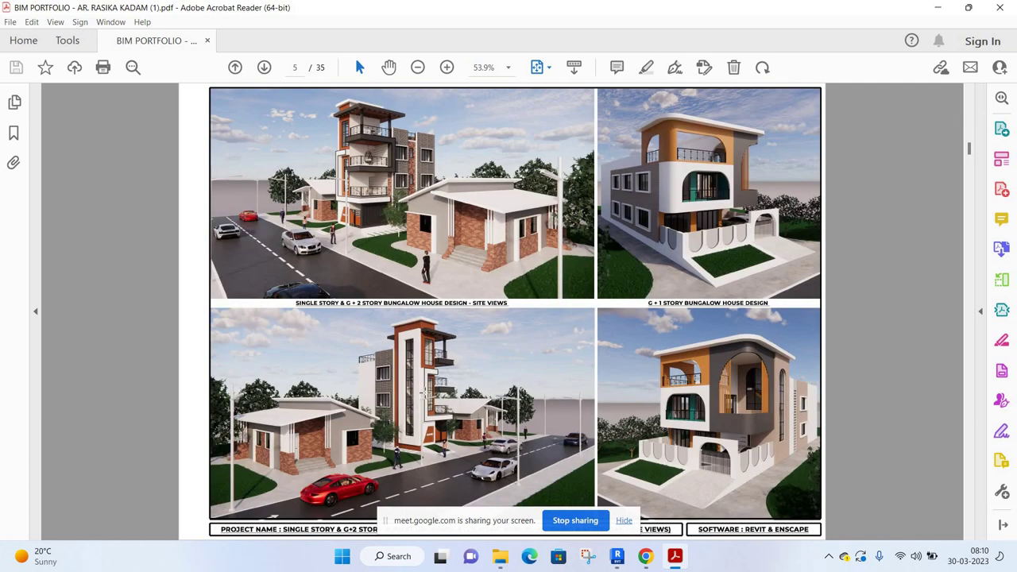
scroll(612, 163, "down", 2)
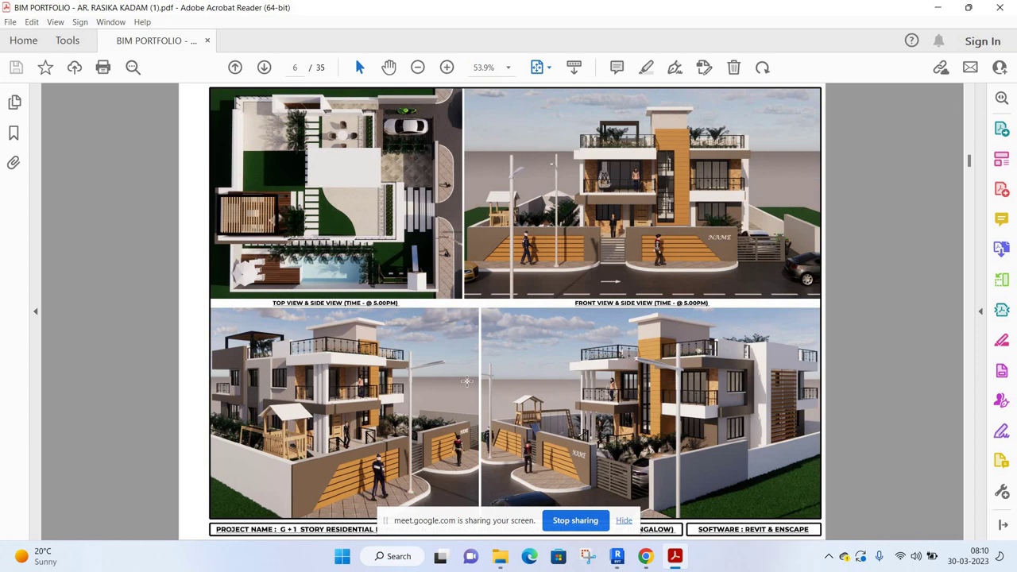
scroll(537, 172, "down", 1)
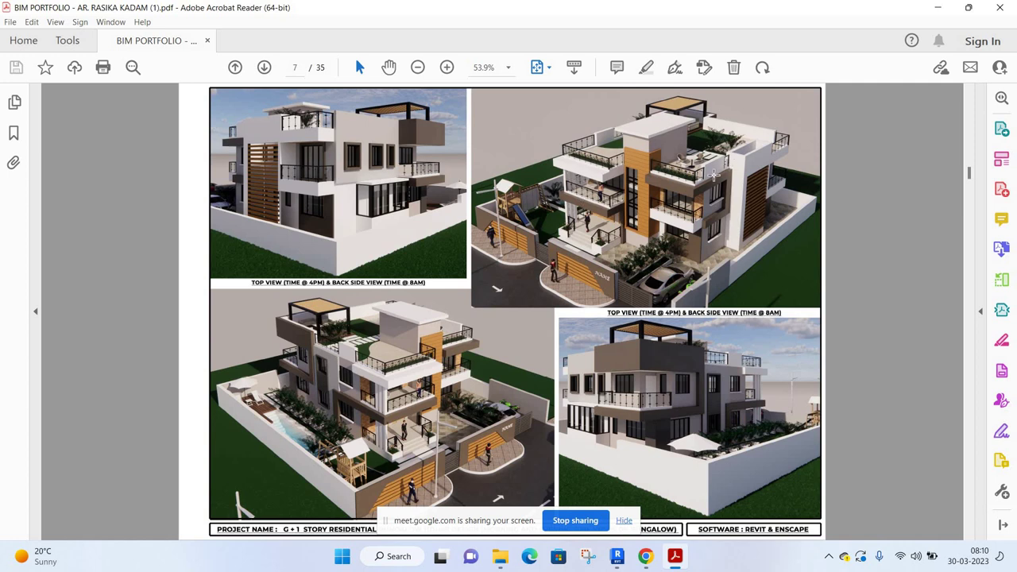
Keep scrolling down the portfolio to the exterior and terrace night views on page 13.
scroll(696, 174, "down", 1)
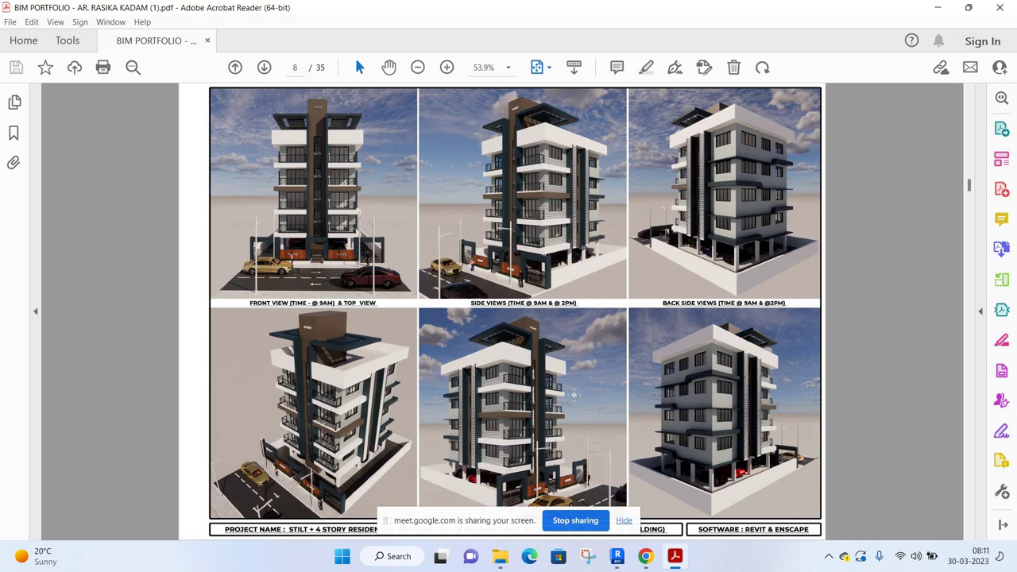
scroll(614, 369, "down", 1)
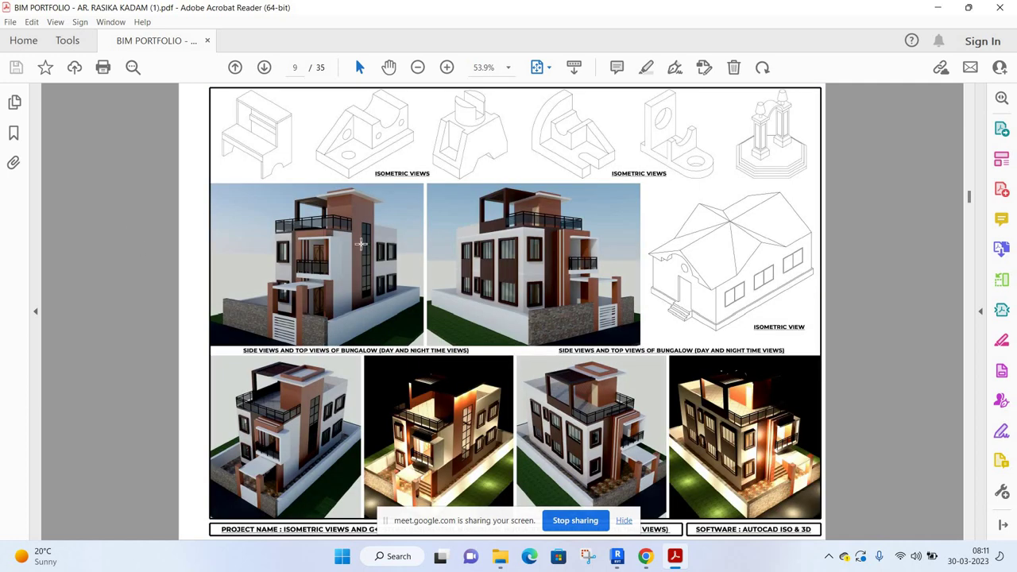
scroll(670, 317, "down", 1)
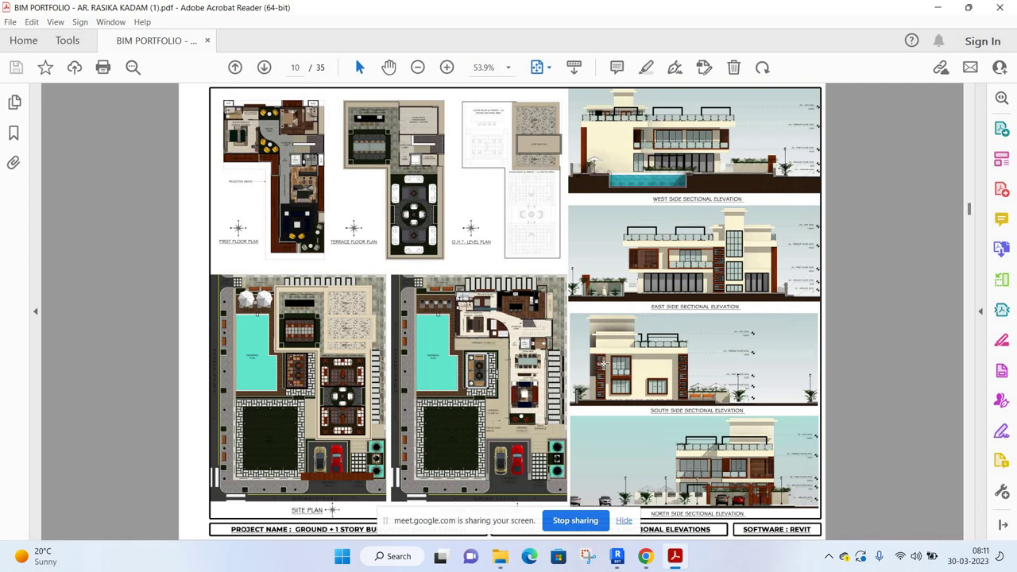
scroll(603, 363, "down", 1)
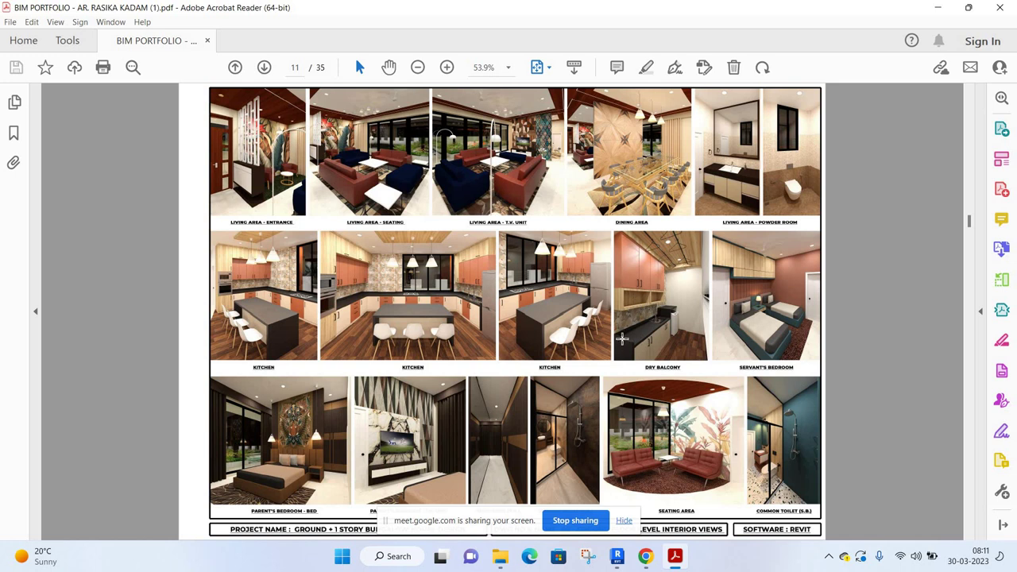
scroll(635, 302, "down", 2)
scroll(634, 300, "down", 2)
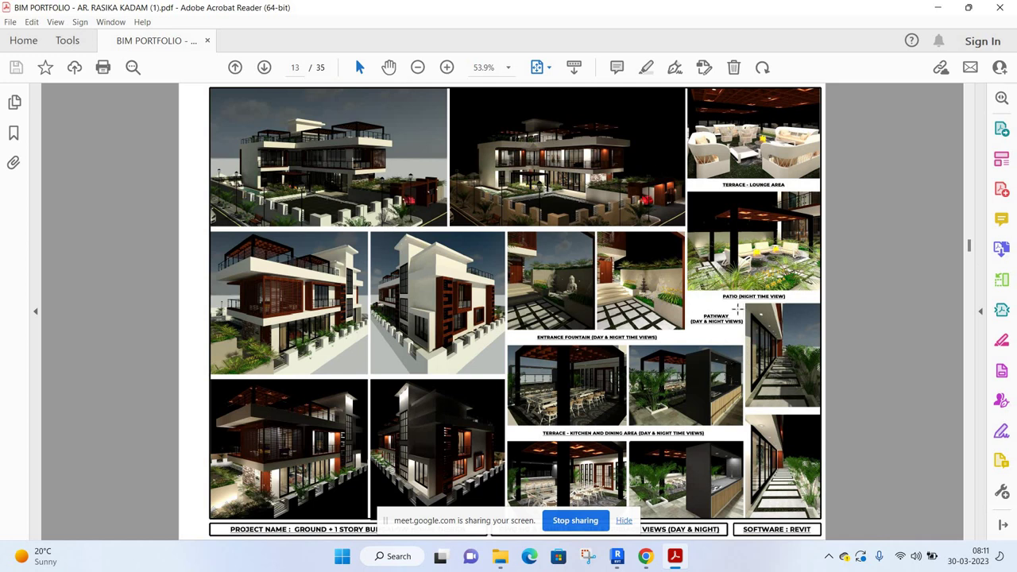
Scroll quickly through the middle of the portfolio onward from page 14.
scroll(735, 307, "down", 2)
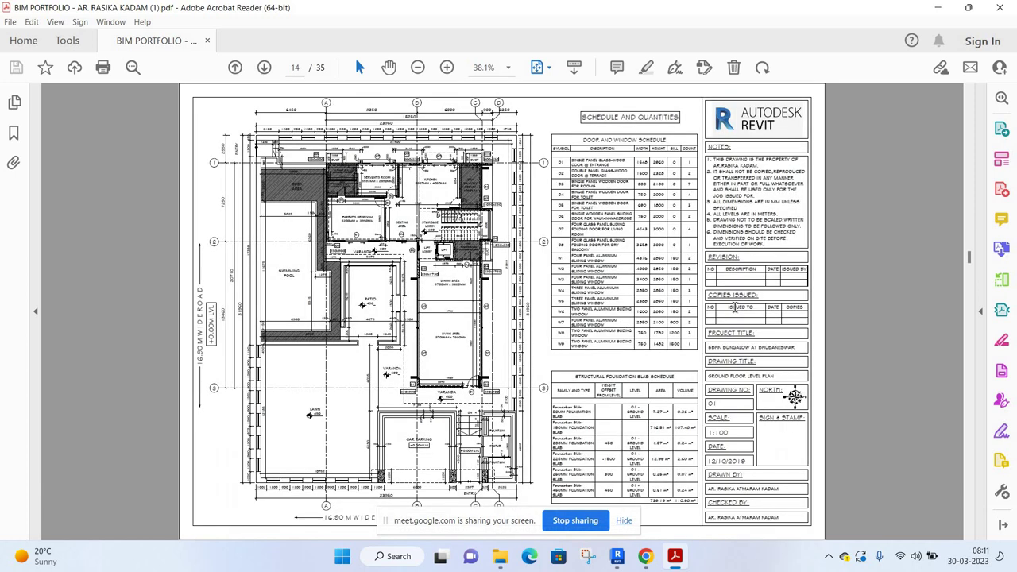
scroll(735, 307, "down", 2)
scroll(735, 307, "down", 2)
scroll(733, 307, "down", 2)
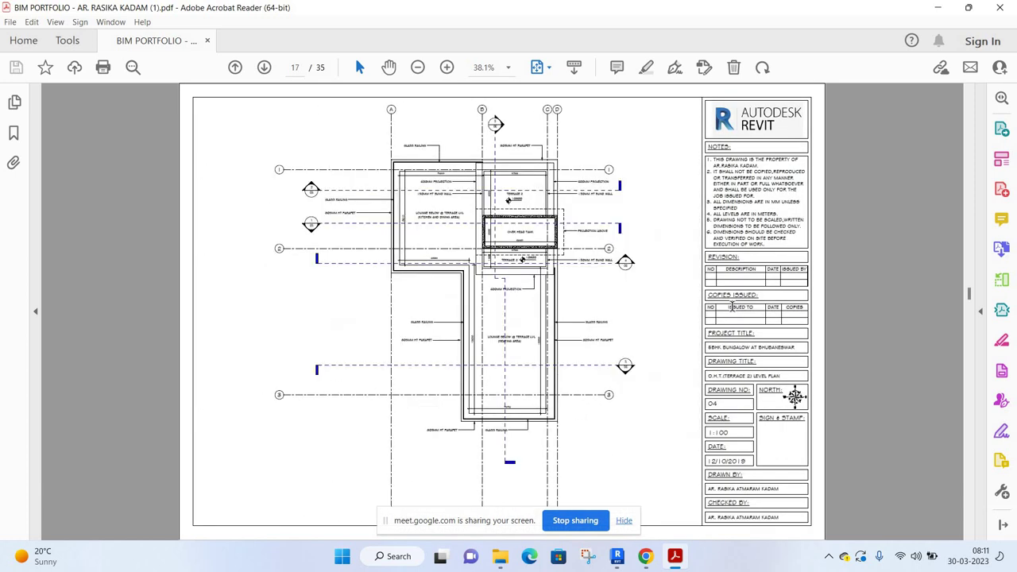
scroll(729, 306, "down", 2)
scroll(730, 307, "down", 4)
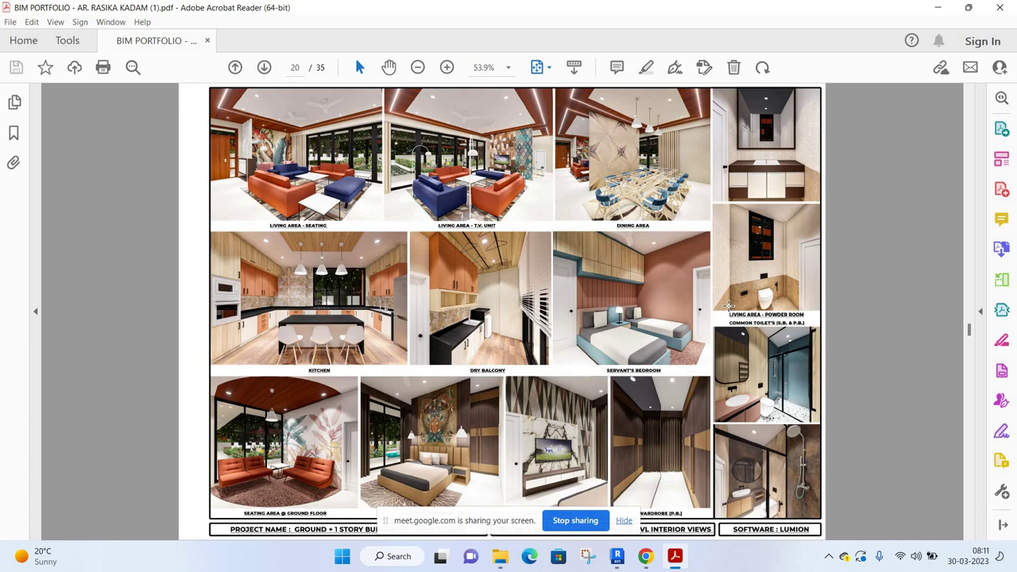
scroll(729, 304, "down", 2)
scroll(729, 305, "down", 2)
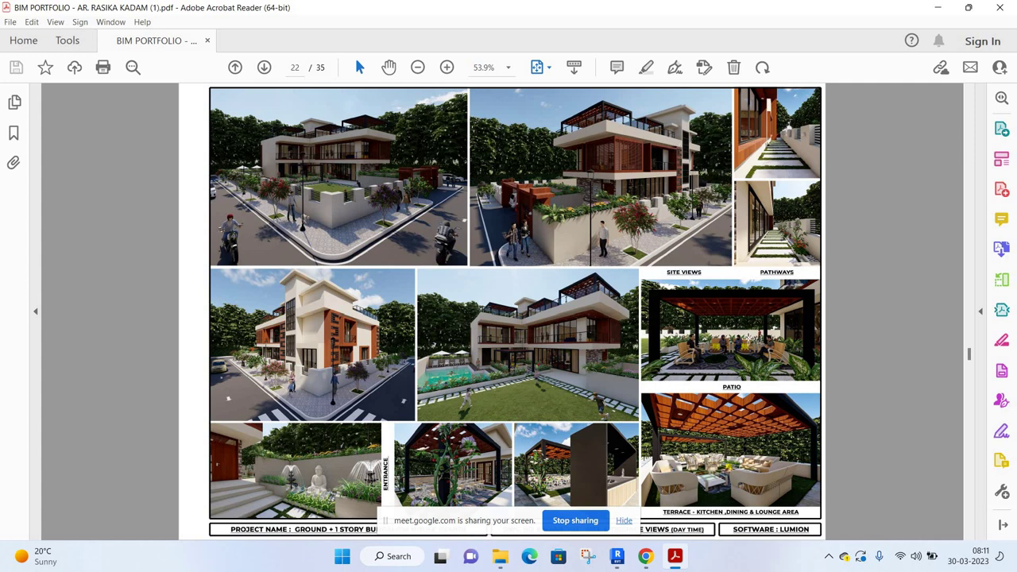
Step page by page, briefly revisiting the banquet hall interiors, to the sectional elevations on page 34.
key("Right")
key("Right")
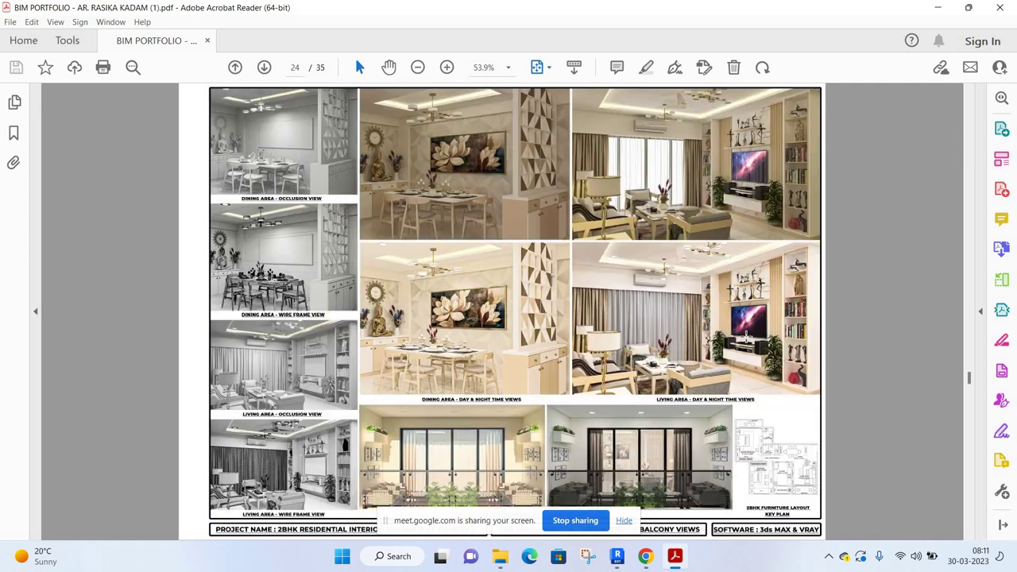
key("Right")
key("Right")
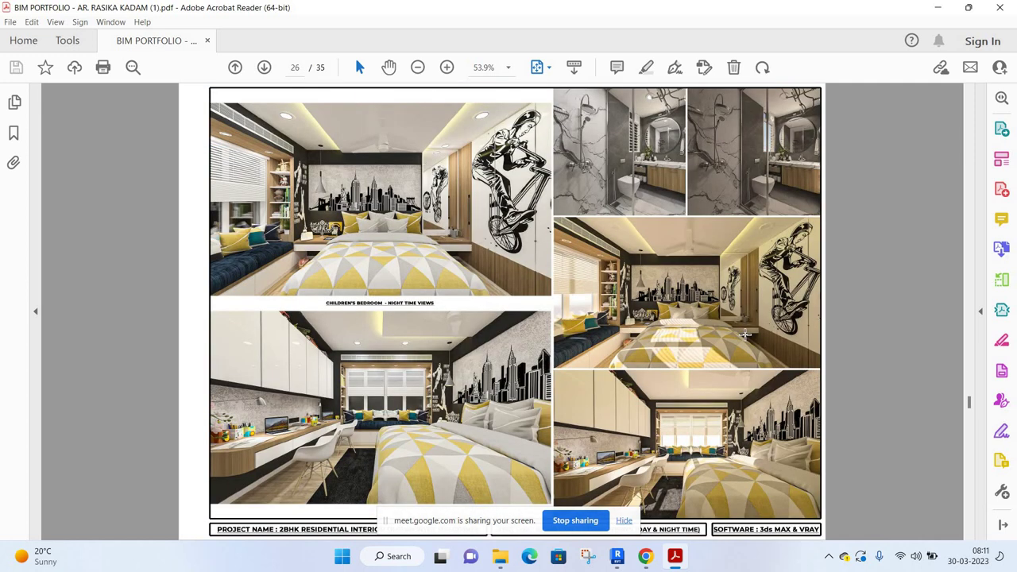
key("Right")
key("Right")
key("Right")
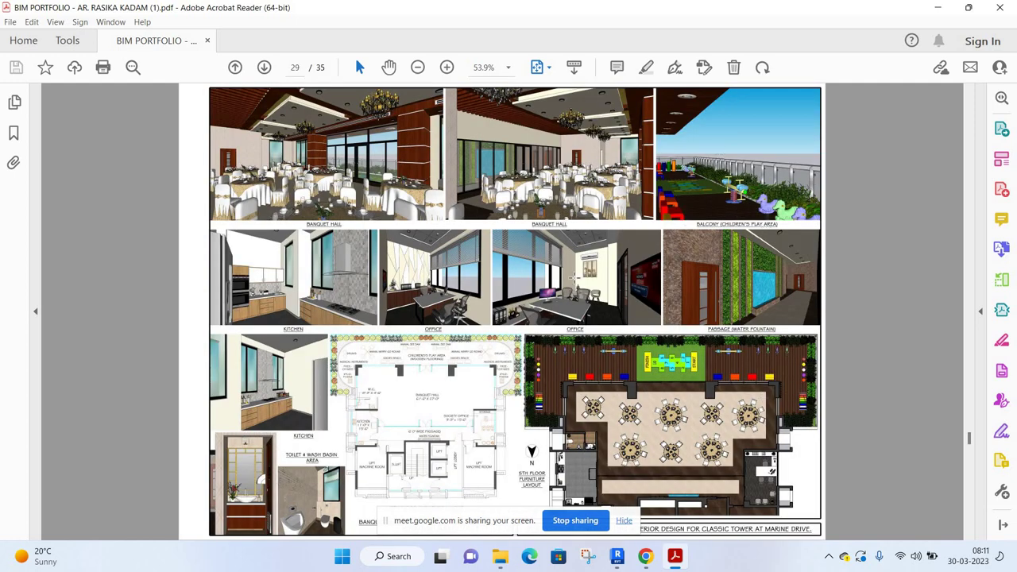
key("Right")
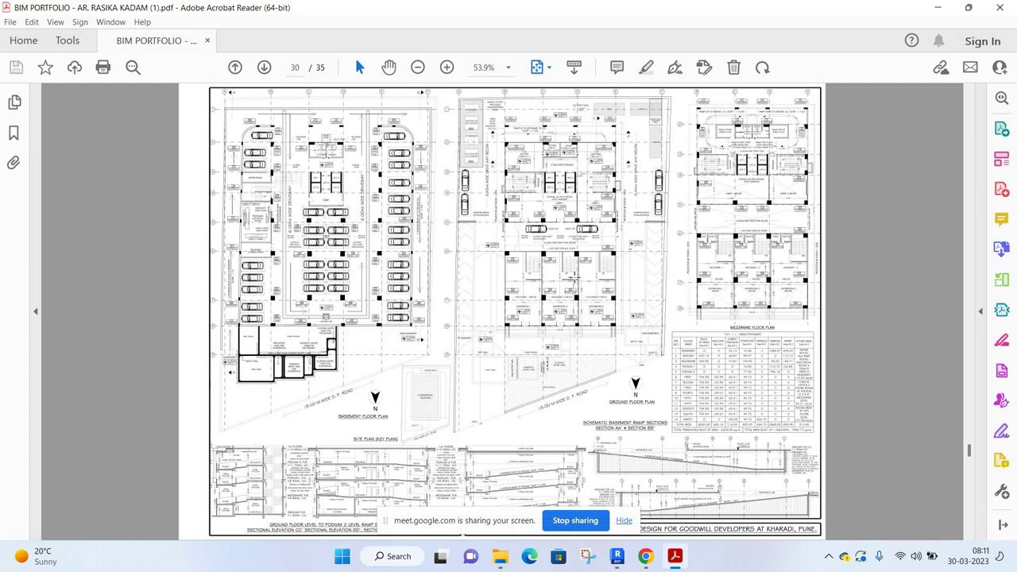
key("Right")
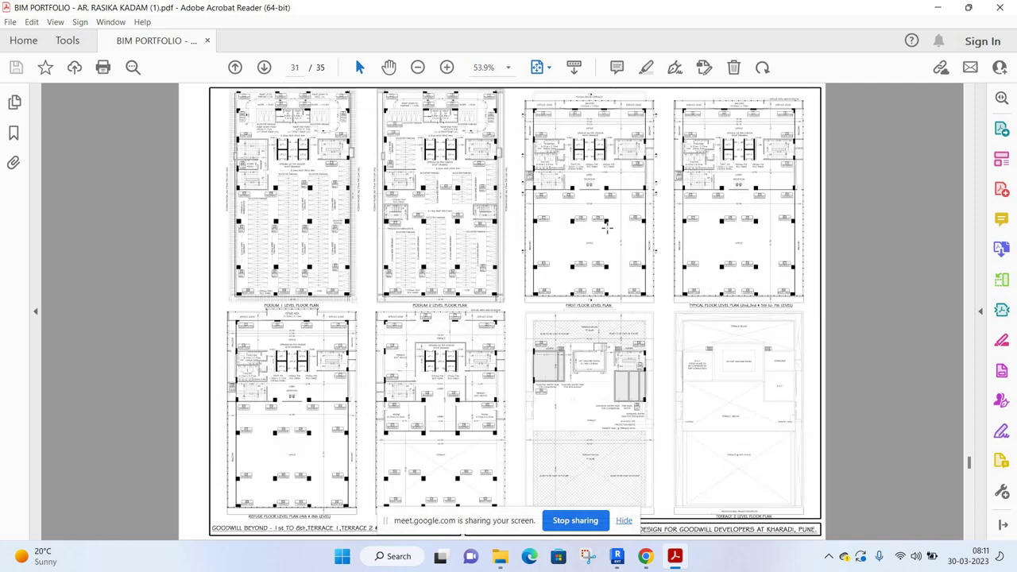
key("Left")
key("Left")
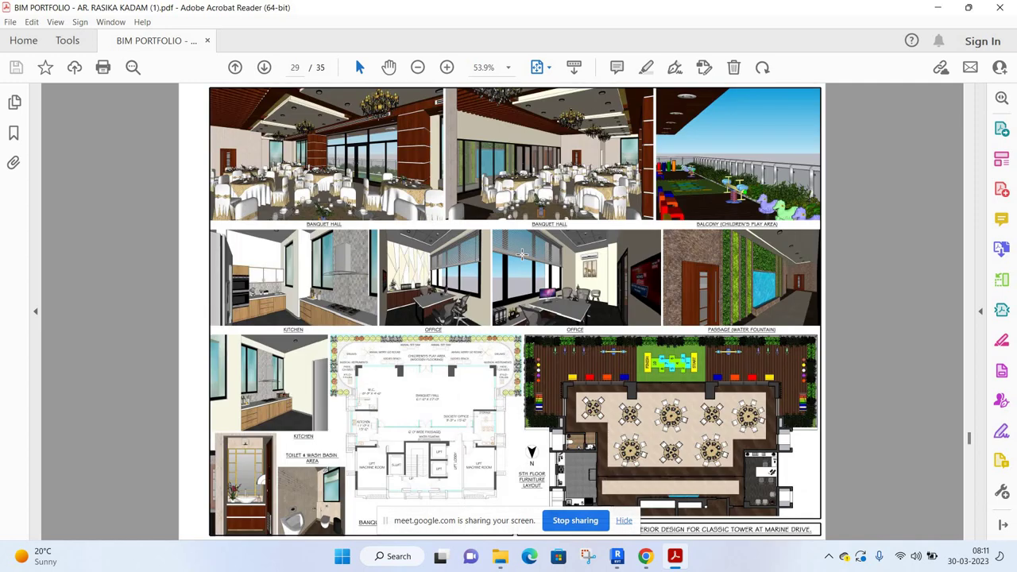
key("Right")
key("Right")
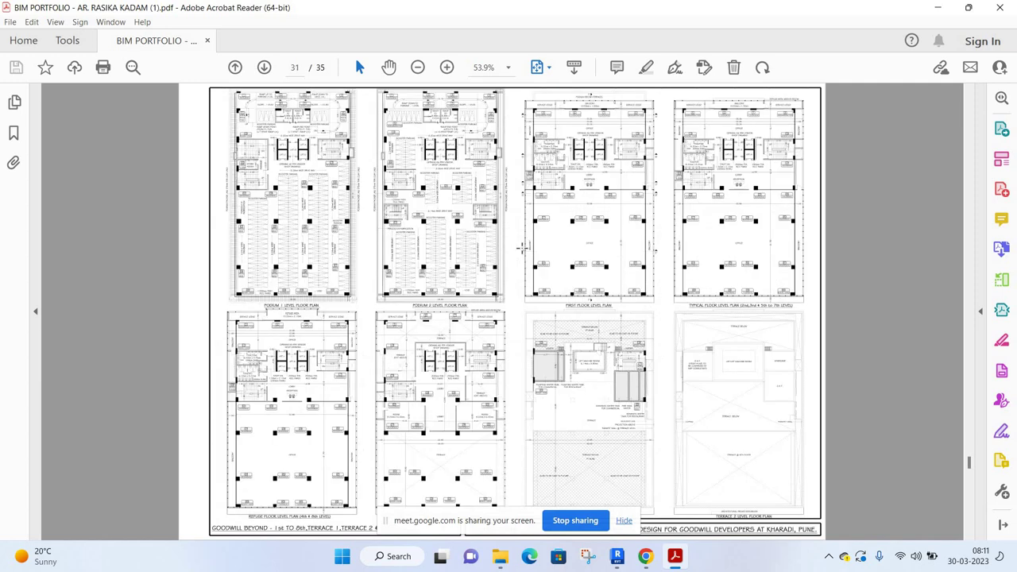
key("Right")
key("Right")
key("Right")
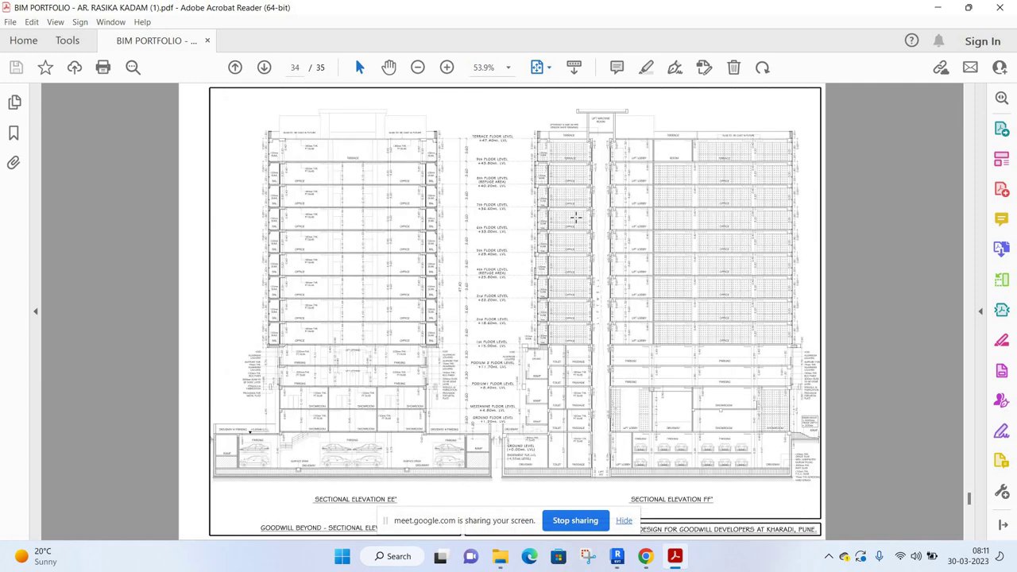
key("Right")
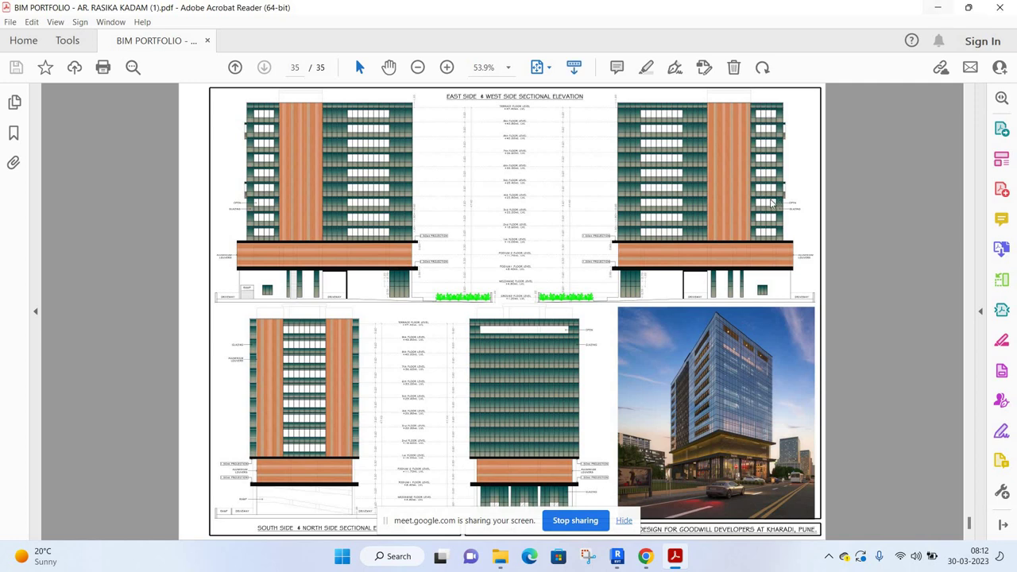
Minimise Acrobat Reader and bring the Chrome Google Meet window back to the front.
left_click(675, 556)
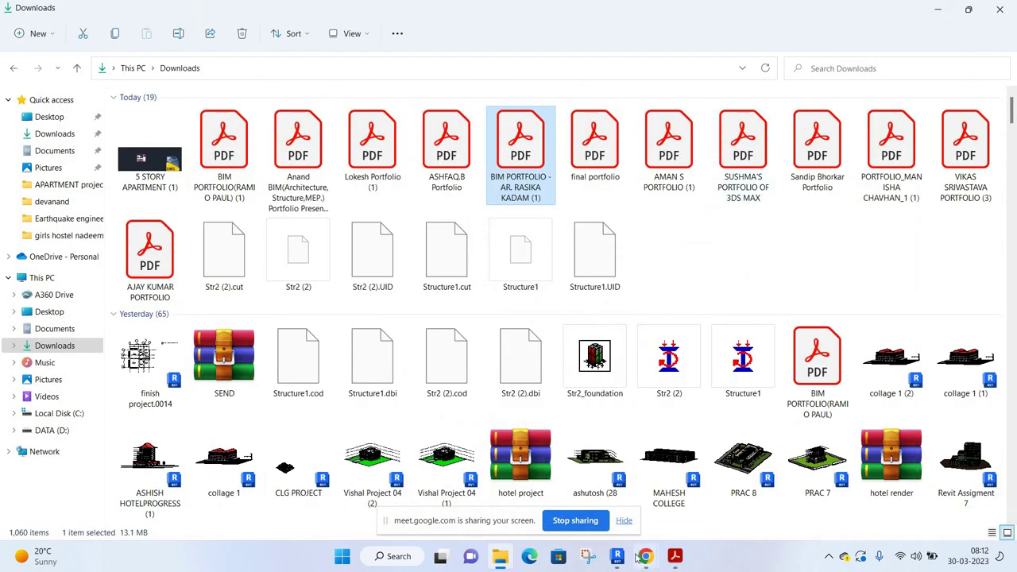
left_click(646, 556)
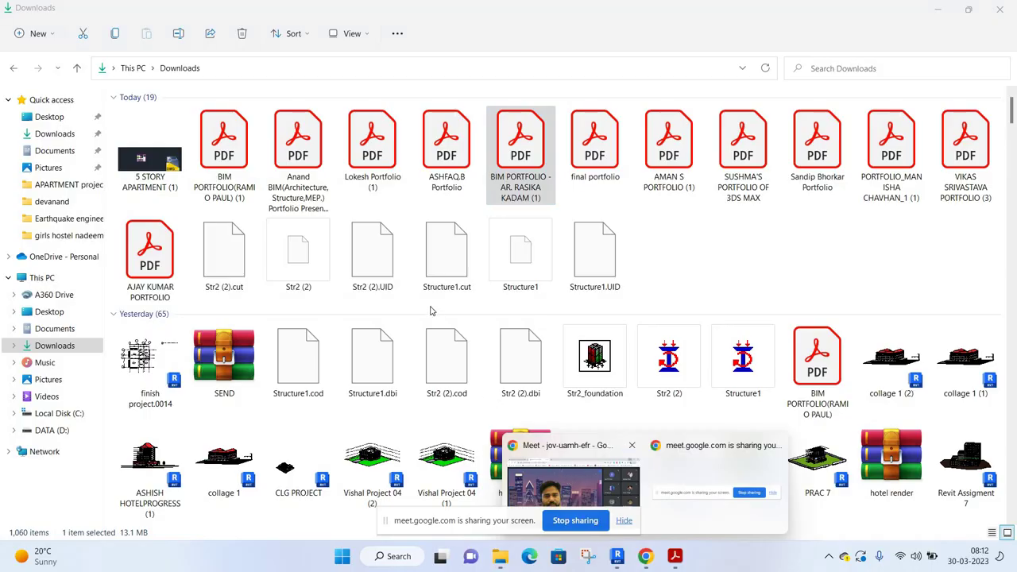
left_click(565, 477)
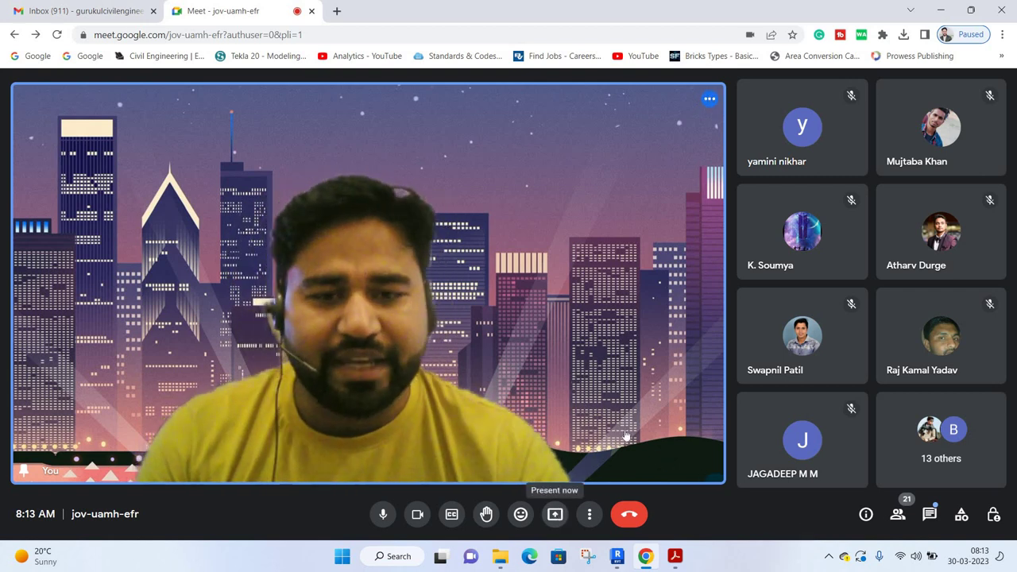
Present the entire screen in Meet, then move the browser aside and start a Windows search.
left_click(554, 515)
left_click(318, 239)
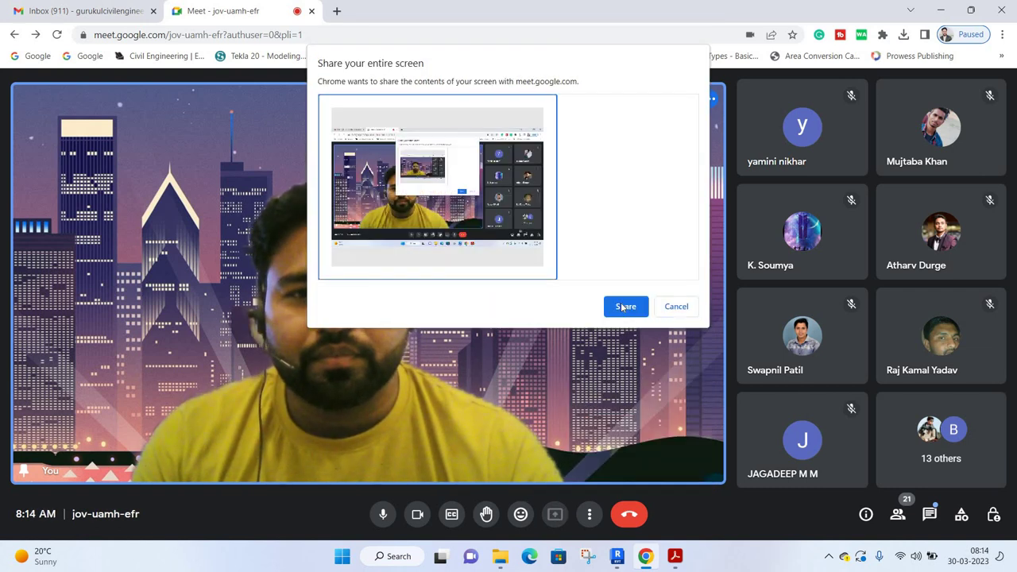
key("Return")
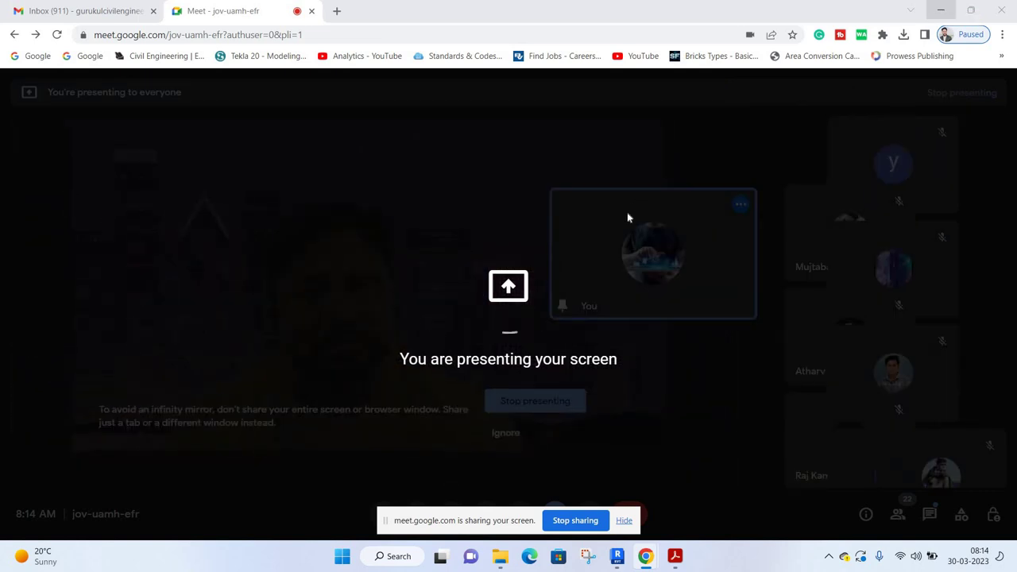
key("super+Down")
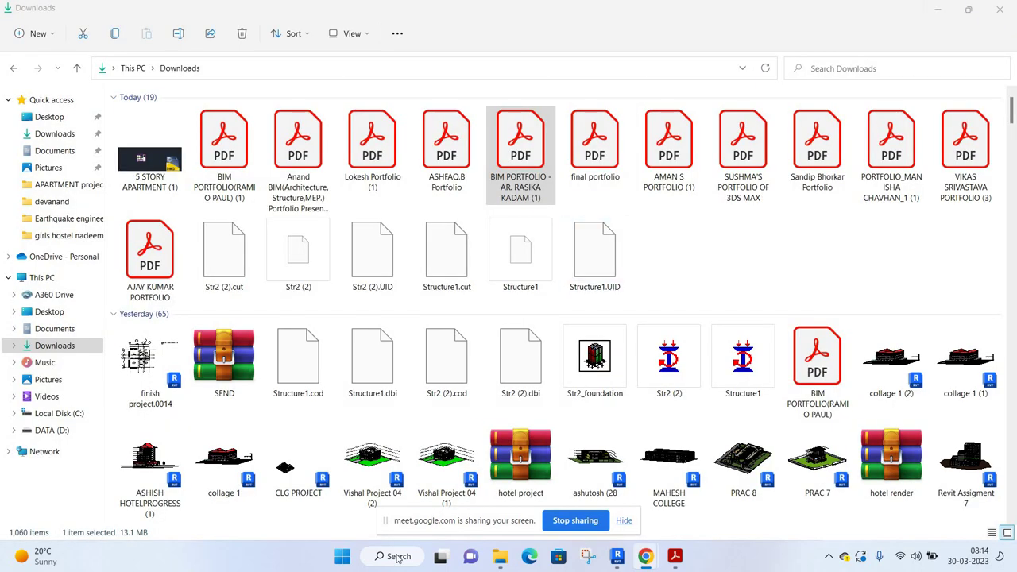
left_click(397, 557)
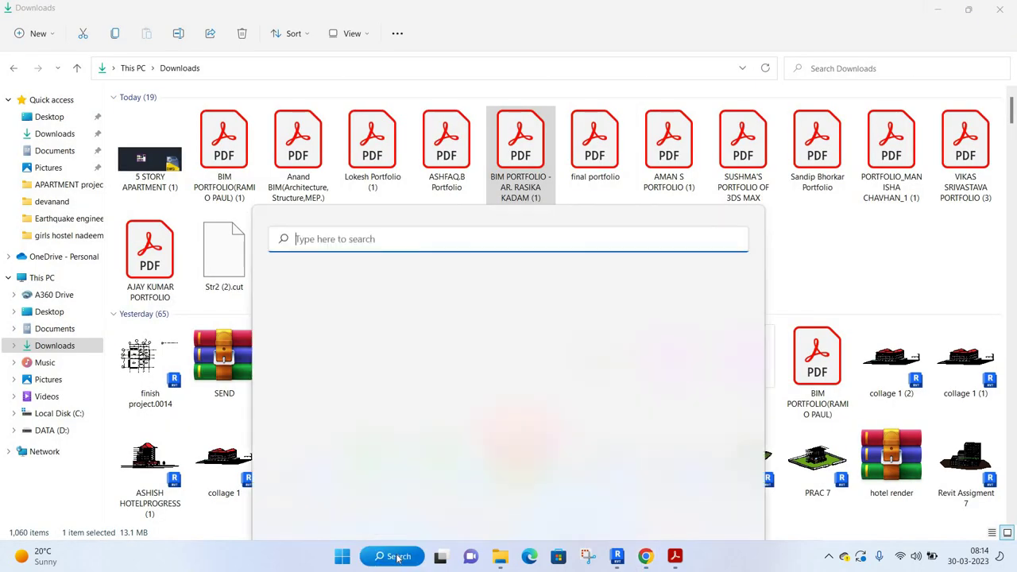
Search 'powe' to launch PowerPoint 2016 and start a blank presentation.
type("powe")
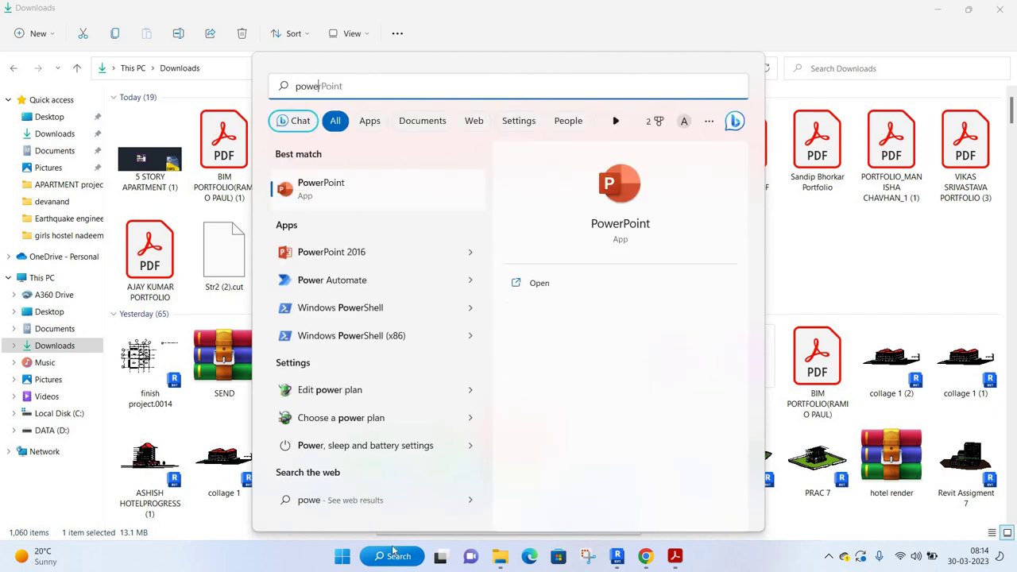
left_click(379, 239)
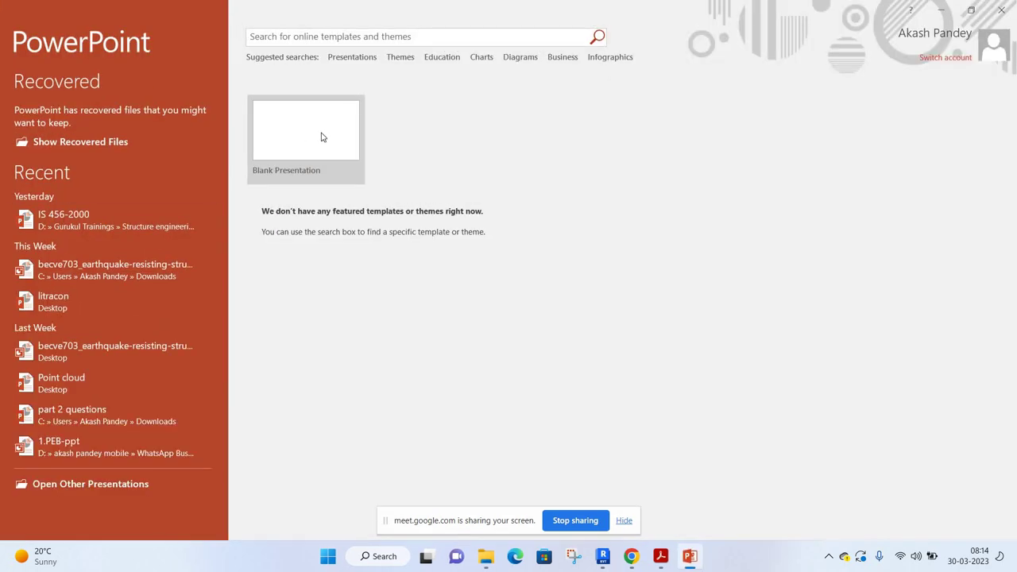
left_click(322, 136)
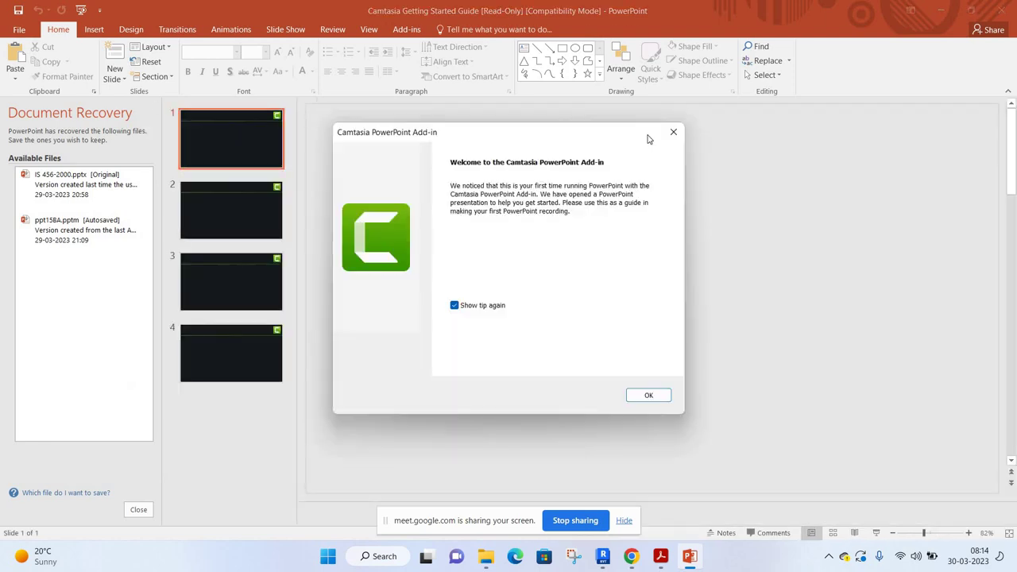
key("Return")
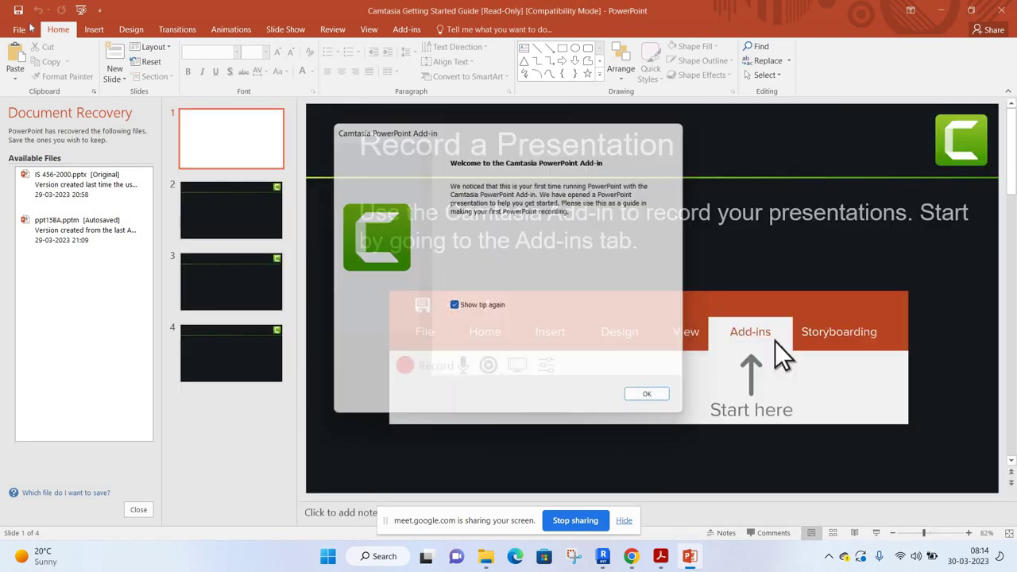
Create another blank presentation from File > New, then minimise both PowerPoint windows.
left_click(19, 29)
key("Down")
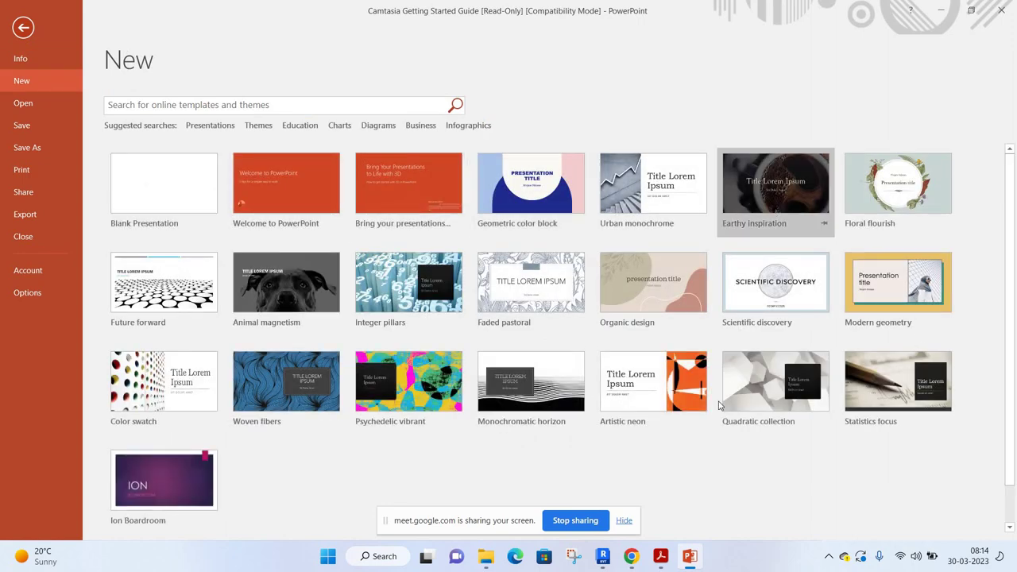
left_click(518, 389)
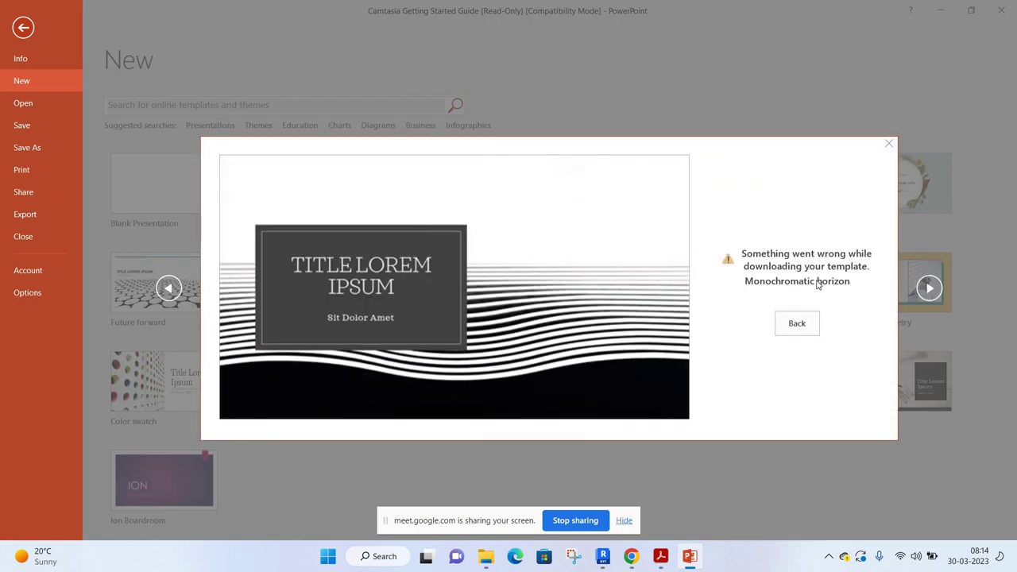
left_click(798, 323)
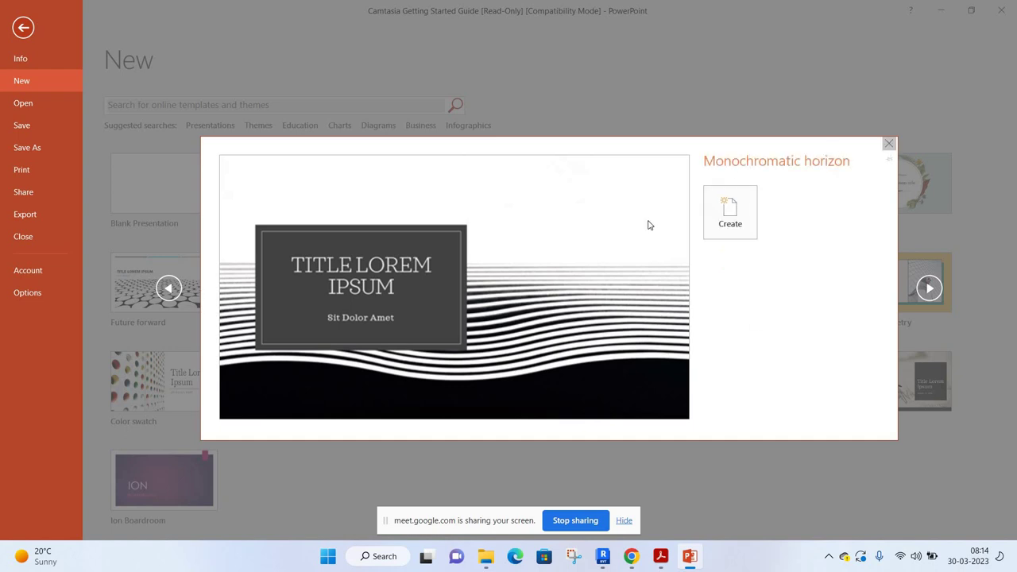
key("Escape")
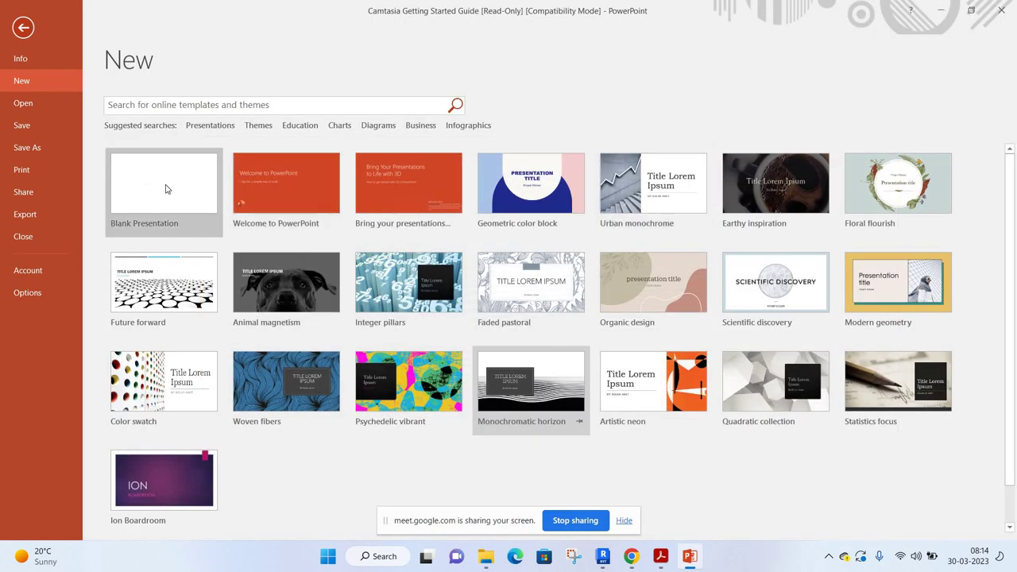
left_click(166, 188)
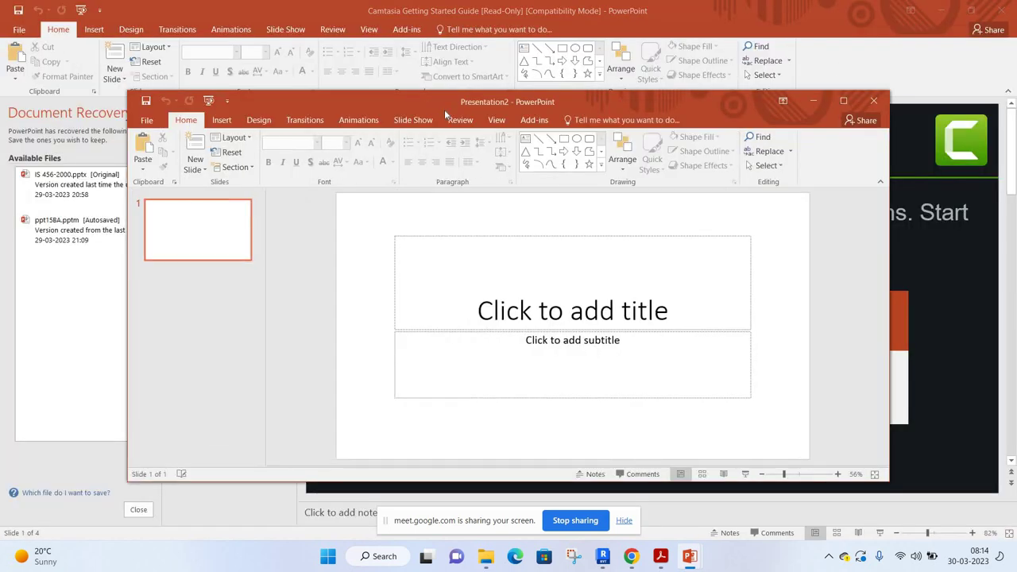
double_click(444, 108)
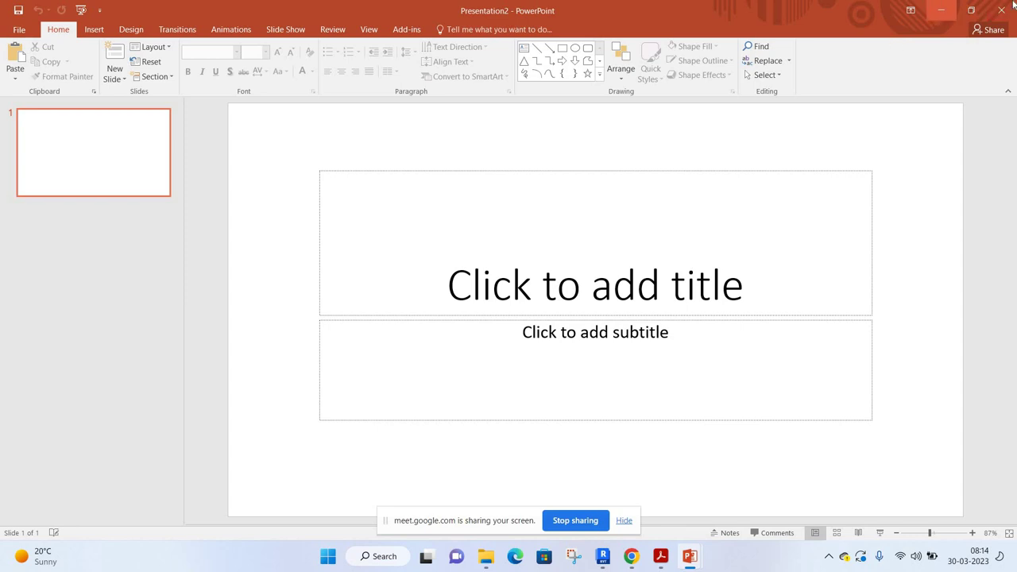
left_click(941, 10)
left_click(941, 10)
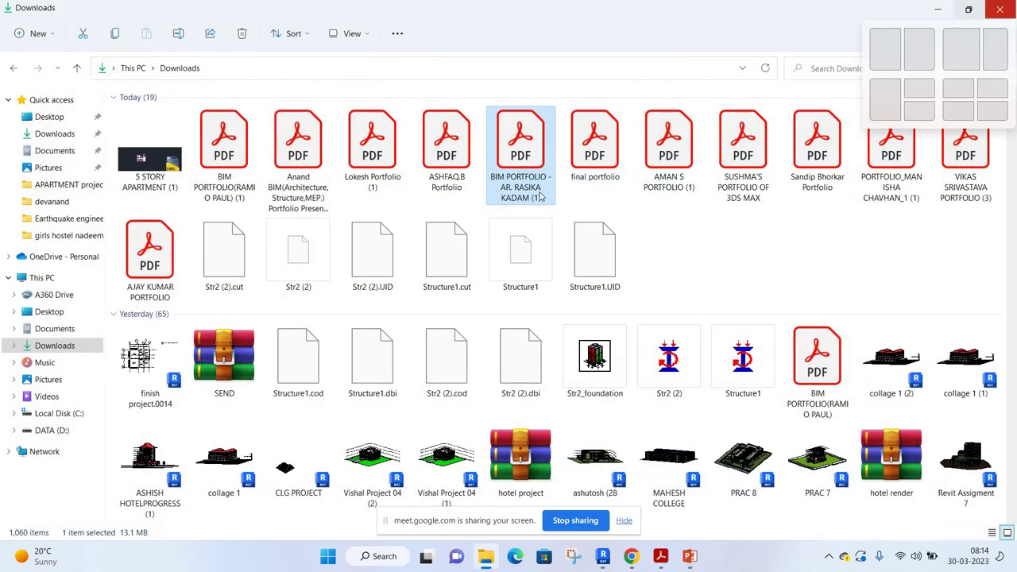
Close Downloads and select the six building images, including download and images, in the Recycle Bin.
left_click(998, 11)
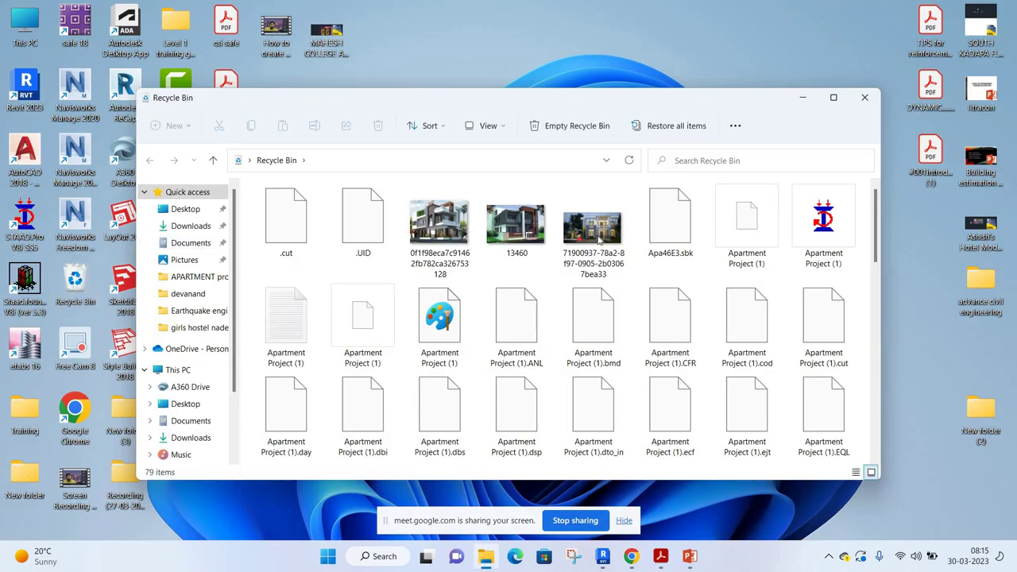
left_click(598, 240, "shift")
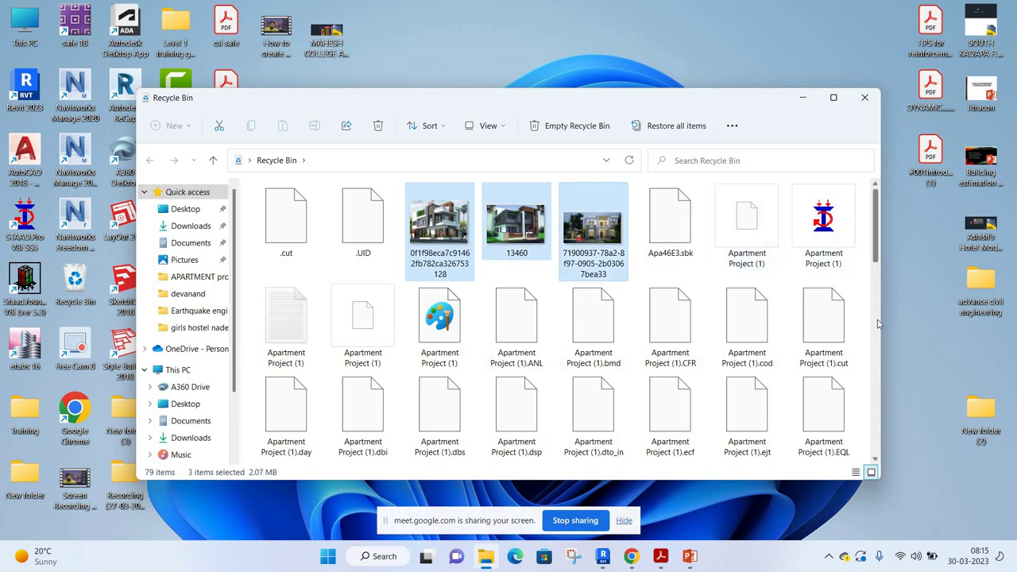
scroll(878, 324, "down", 5)
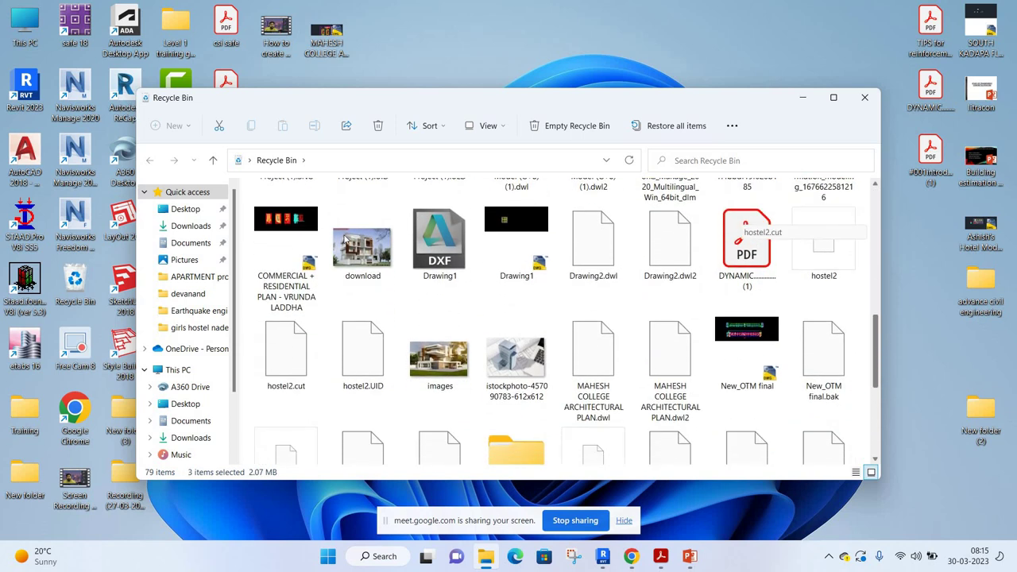
left_click(362, 246, "ctrl")
left_click(439, 358, "ctrl")
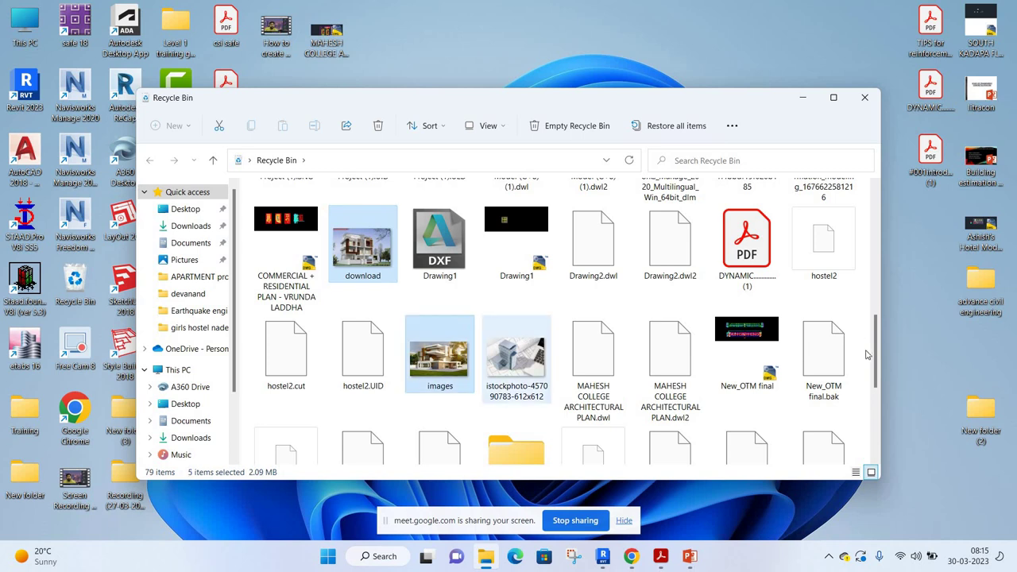
scroll(874, 318, "down", 5)
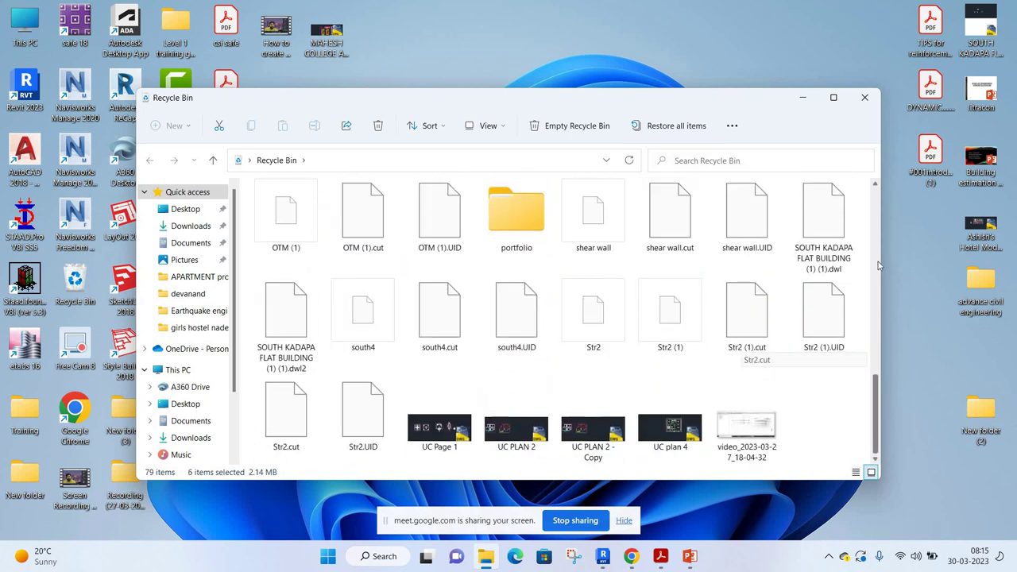
scroll(878, 266, "up", 4)
scroll(878, 265, "up", 3)
scroll(878, 266, "up", 3)
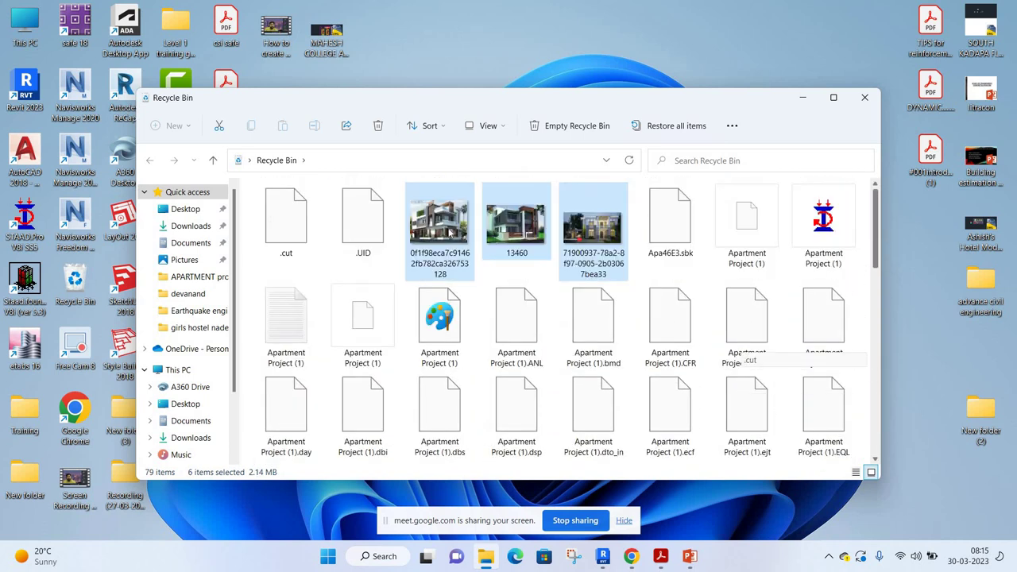
Restore the selected images to the desktop and close the Recycle Bin.
right_click(502, 240)
left_click(481, 236)
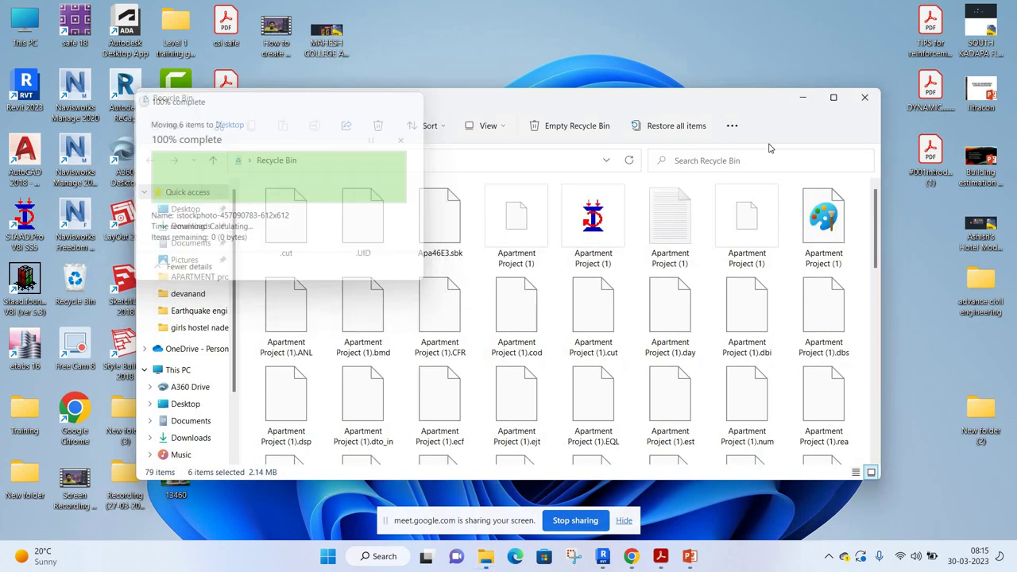
left_click(865, 97)
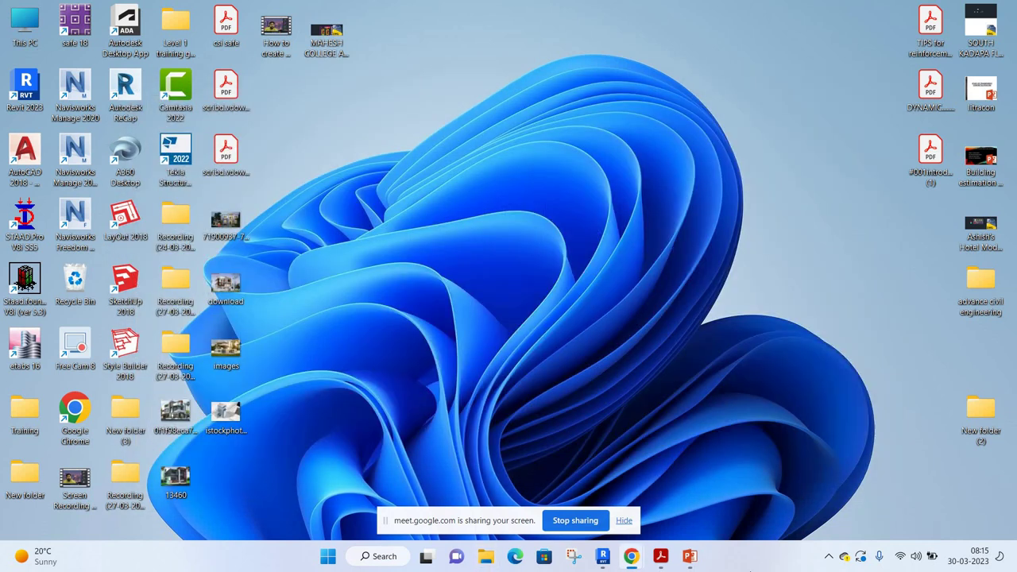
Bring Presentation2 back and cut the title placeholder from slide 1.
left_click(690, 556)
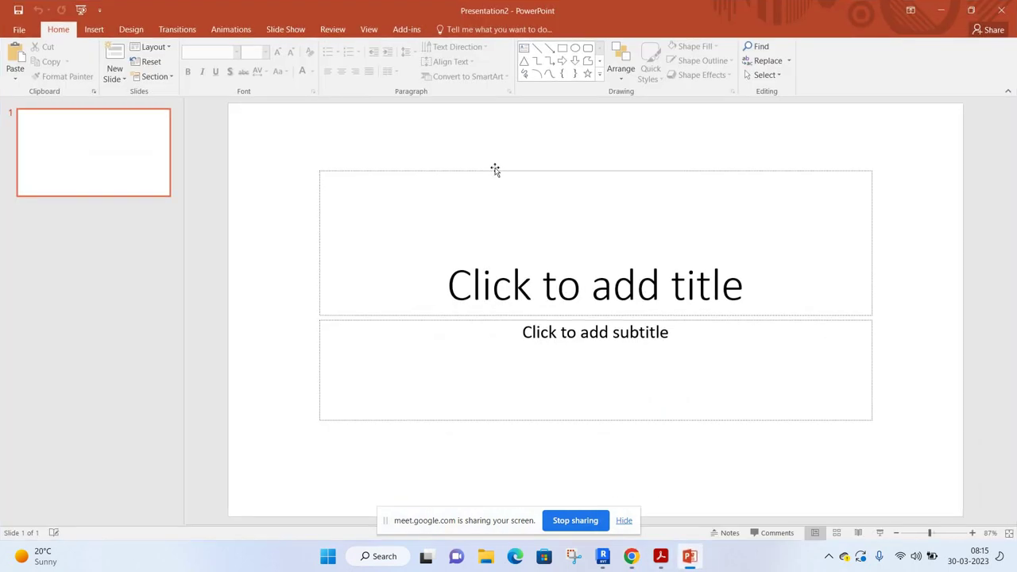
left_click(496, 169)
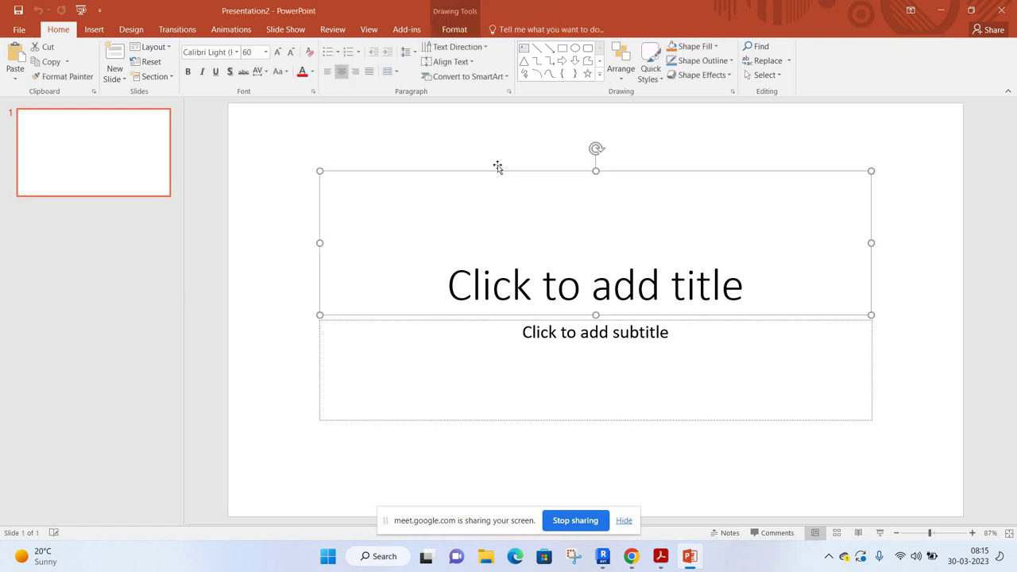
right_click(499, 143)
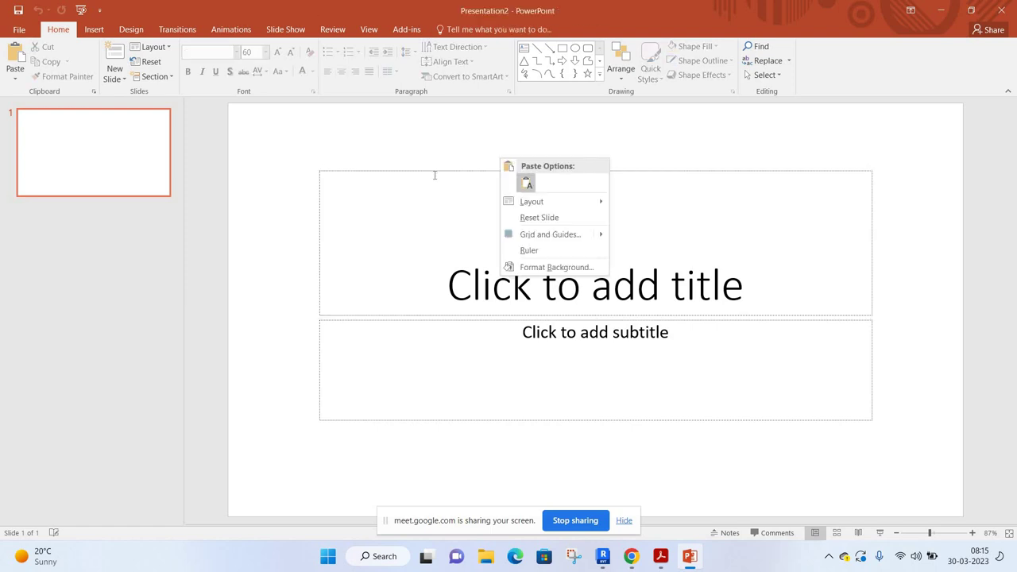
key("Escape")
left_click(462, 205)
right_click(436, 169)
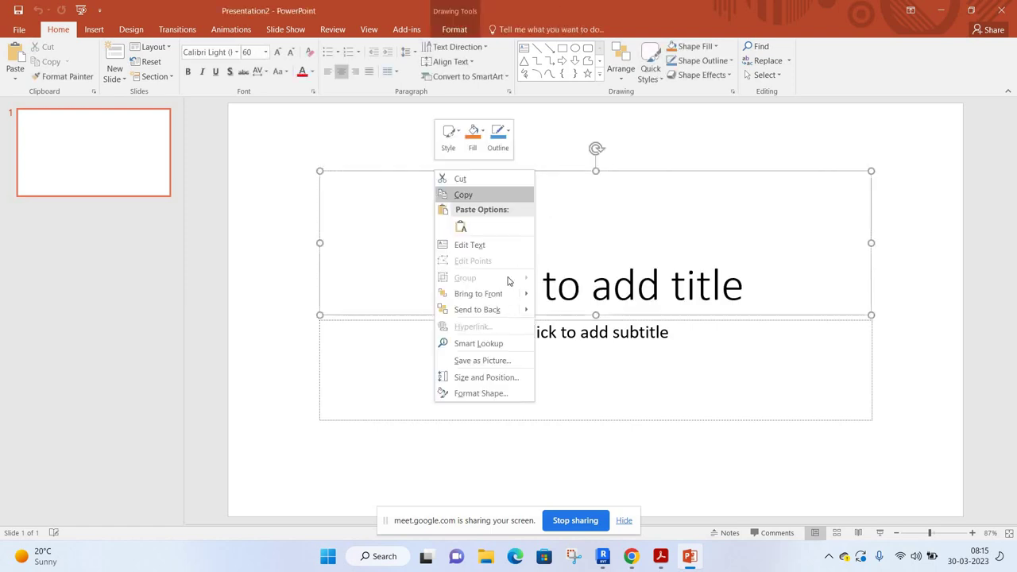
left_click(456, 175)
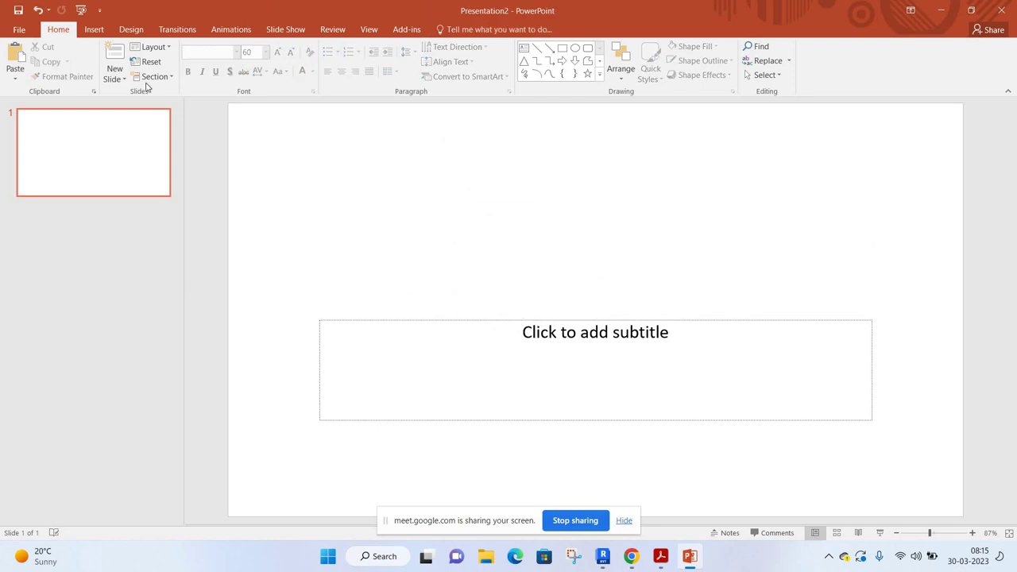
key("ctrl+Return")
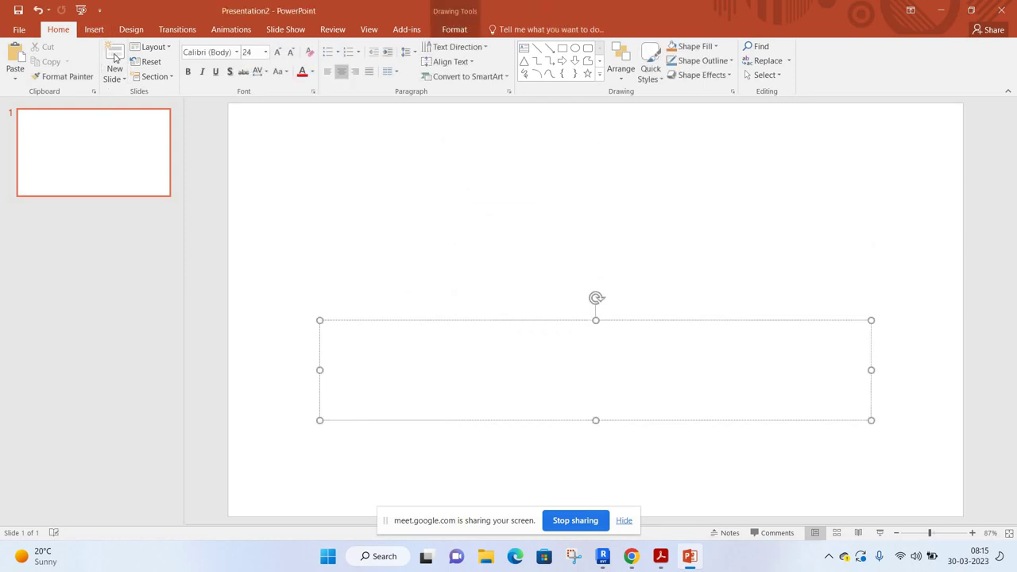
Add new slides until there are eight, then return to slide 1's subtitle placeholder.
left_click(114, 57)
left_click(114, 57)
left_click(115, 57)
left_click(114, 57)
left_click(115, 57)
left_click(114, 57)
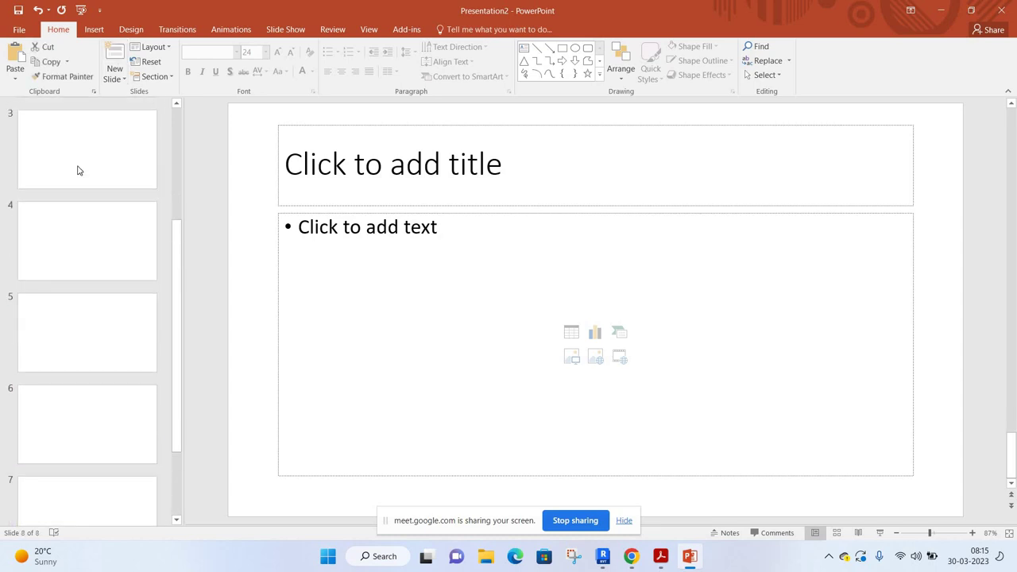
scroll(79, 183, "up", 3)
scroll(78, 163, "up", 2)
key("Home")
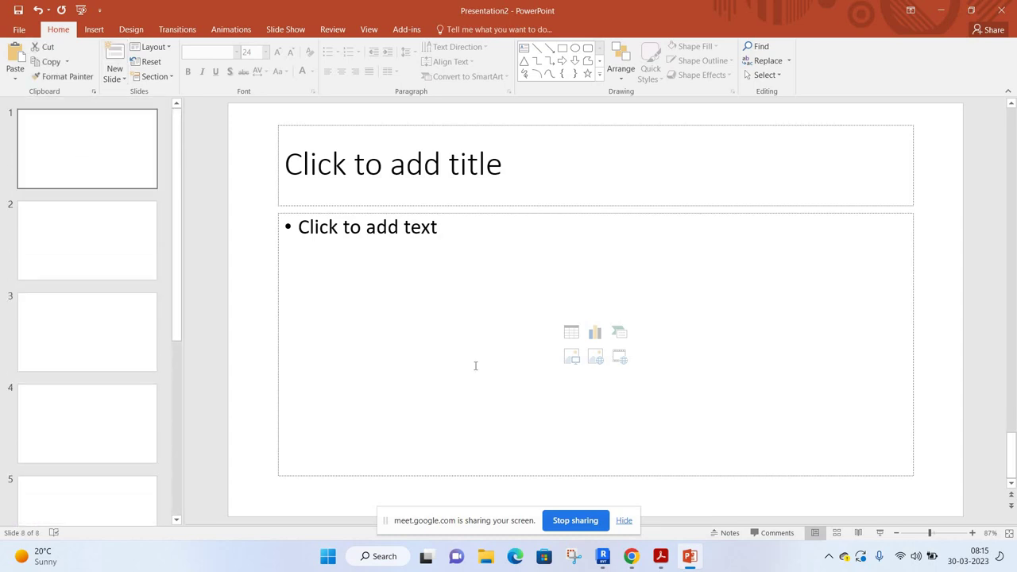
key("ctrl+Return")
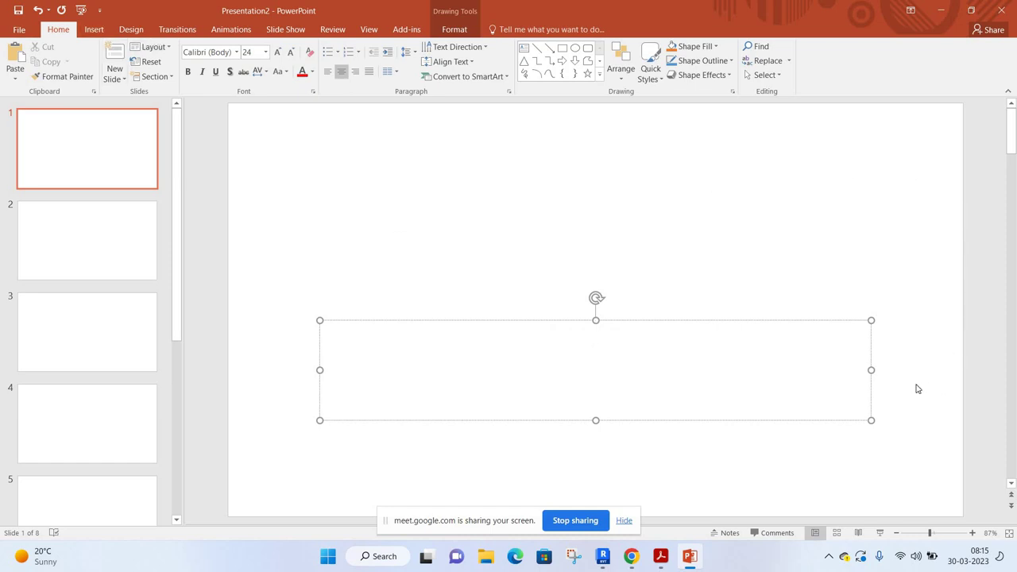
Insert the istockphoto office tower picture from the Desktop onto slide 1.
left_click(94, 30)
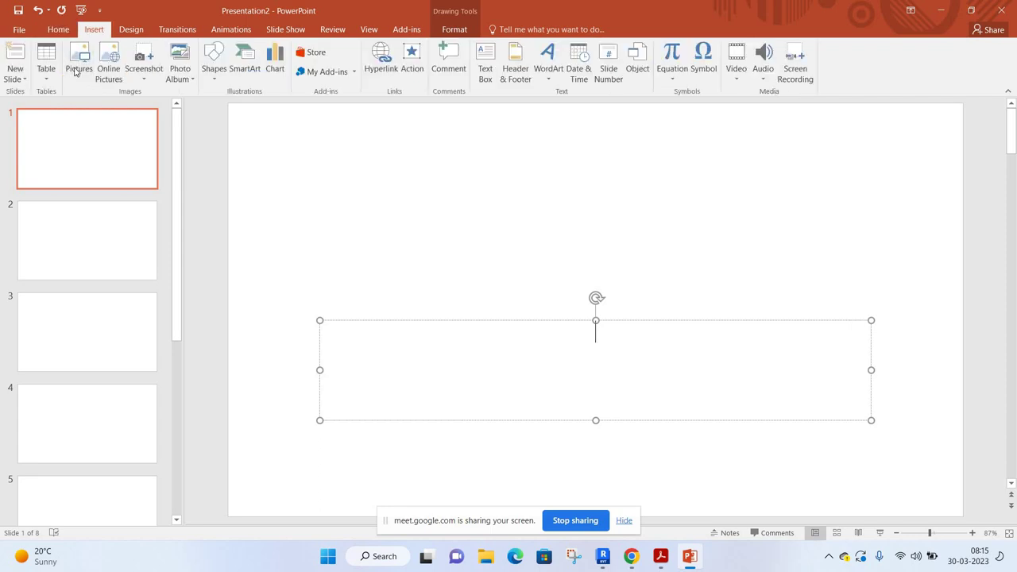
left_click(75, 72)
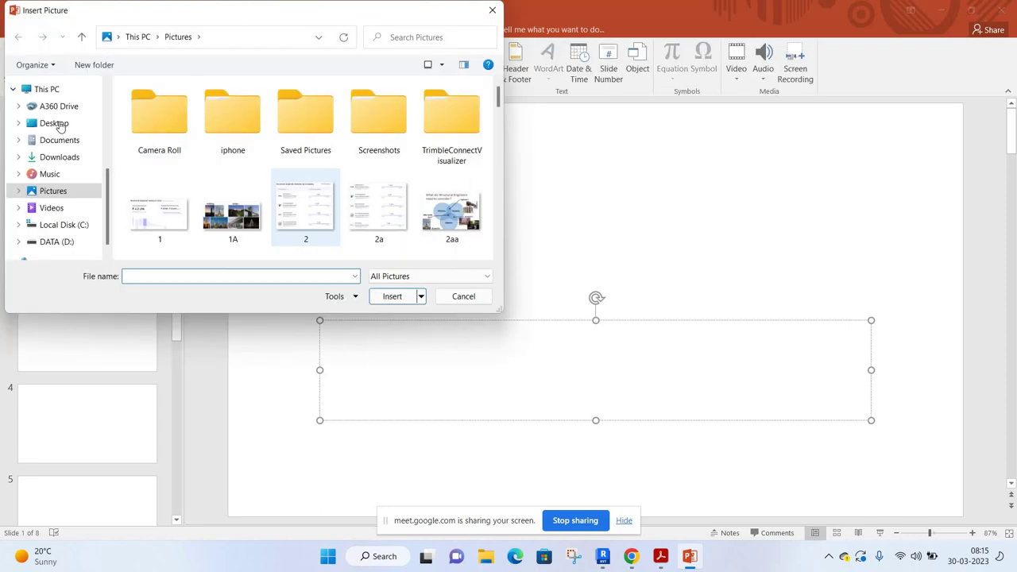
left_click(55, 123)
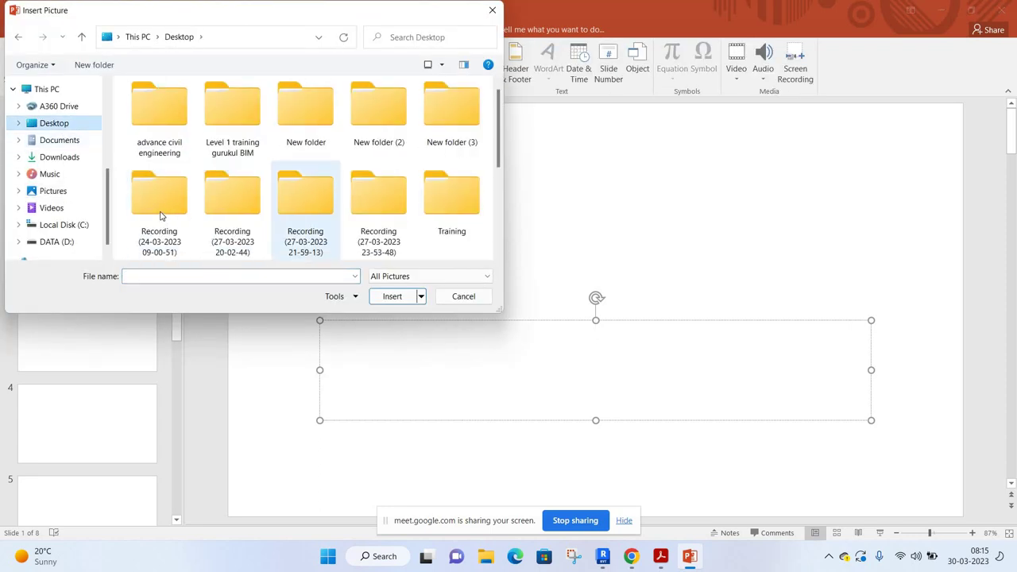
scroll(160, 215, "down", 5)
left_click(170, 221)
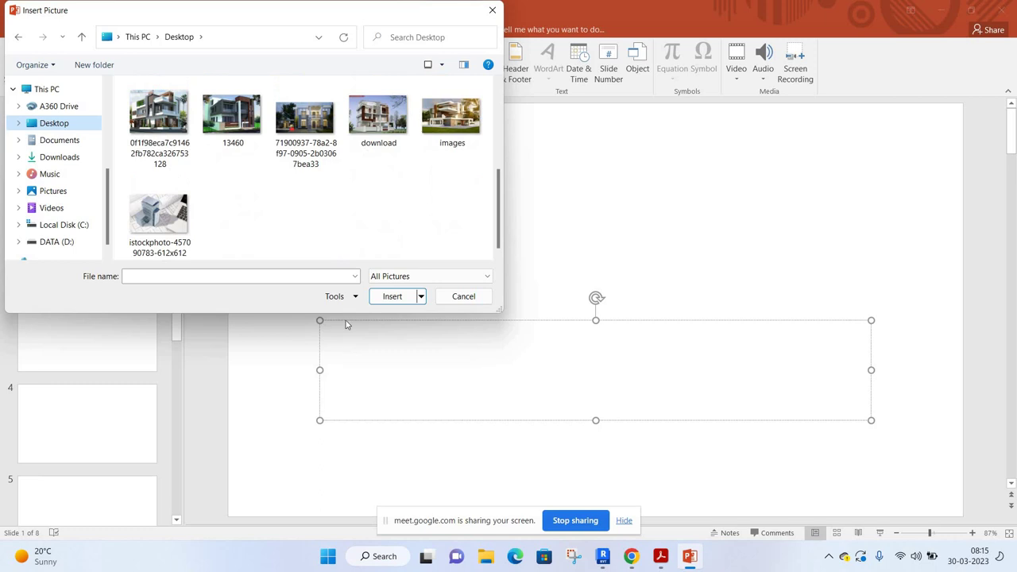
left_click(392, 296)
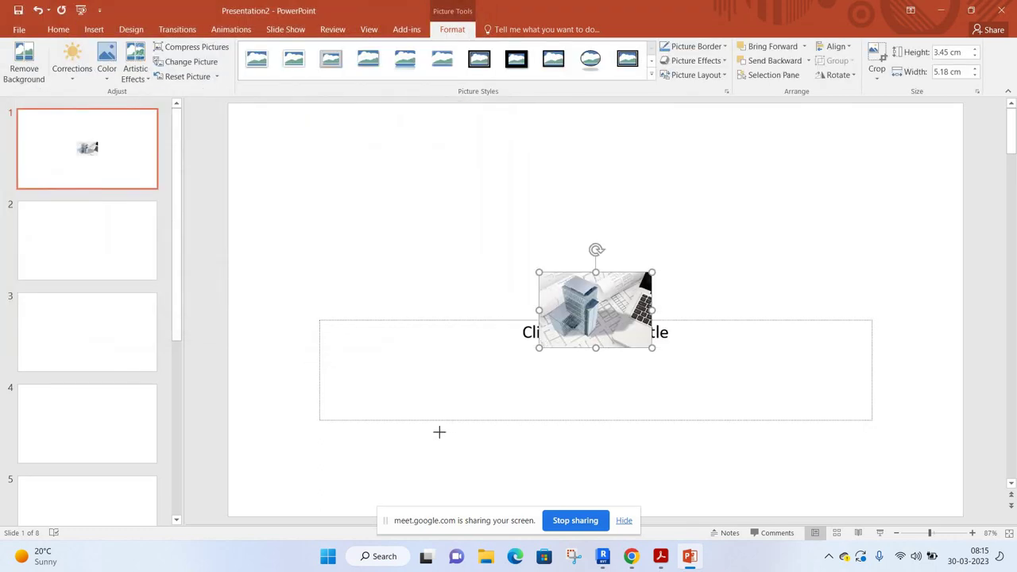
Drag the picture's corners until it covers the whole slide.
left_click_drag(270, 498, 277, 493)
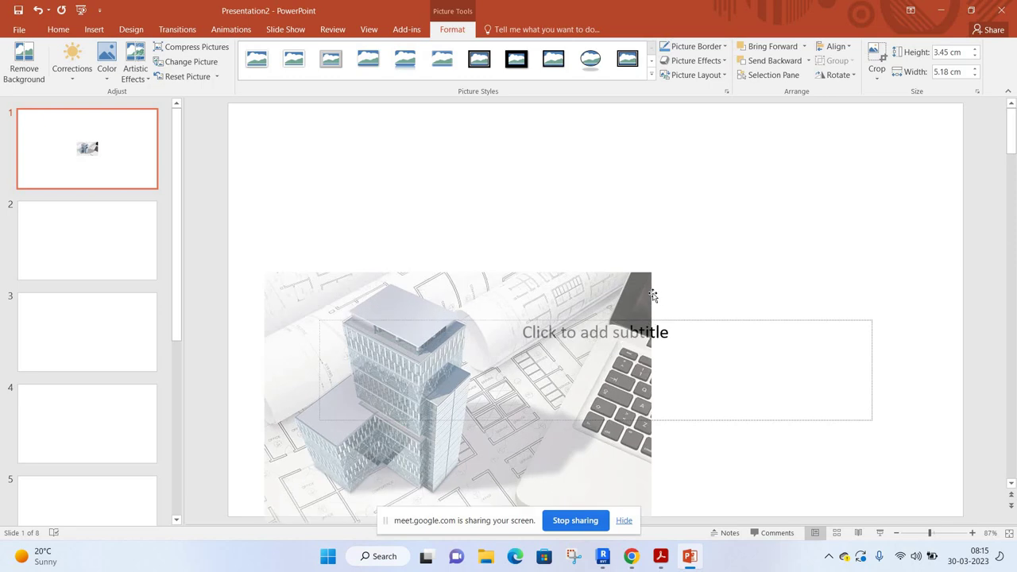
left_click_drag(655, 273, 654, 271)
mouse_move(844, 163)
left_mouse_down()
mouse_move(912, 326)
mouse_move(908, 308)
mouse_move(963, 310)
left_mouse_up()
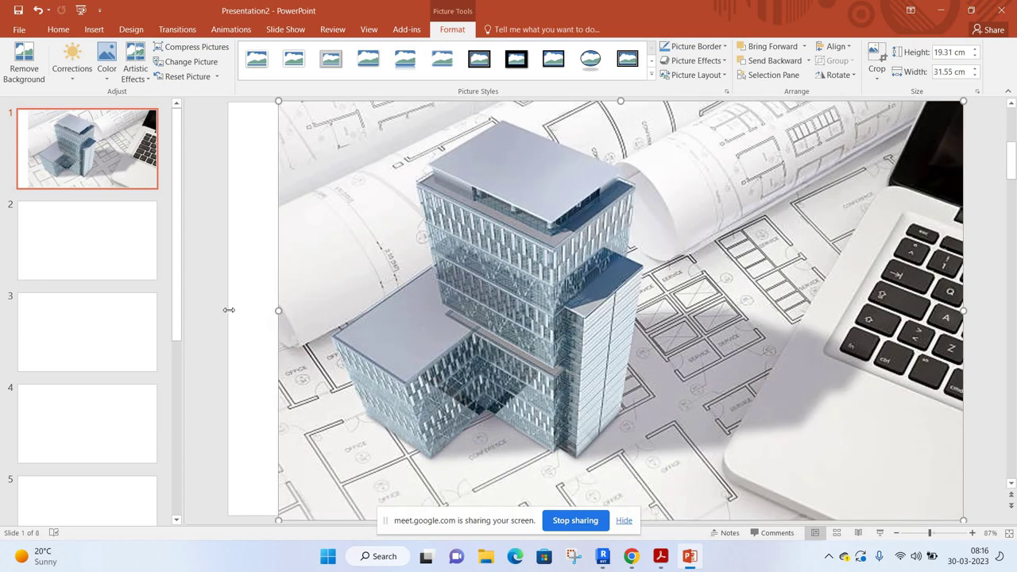
left_click_drag(229, 310, 200, 279)
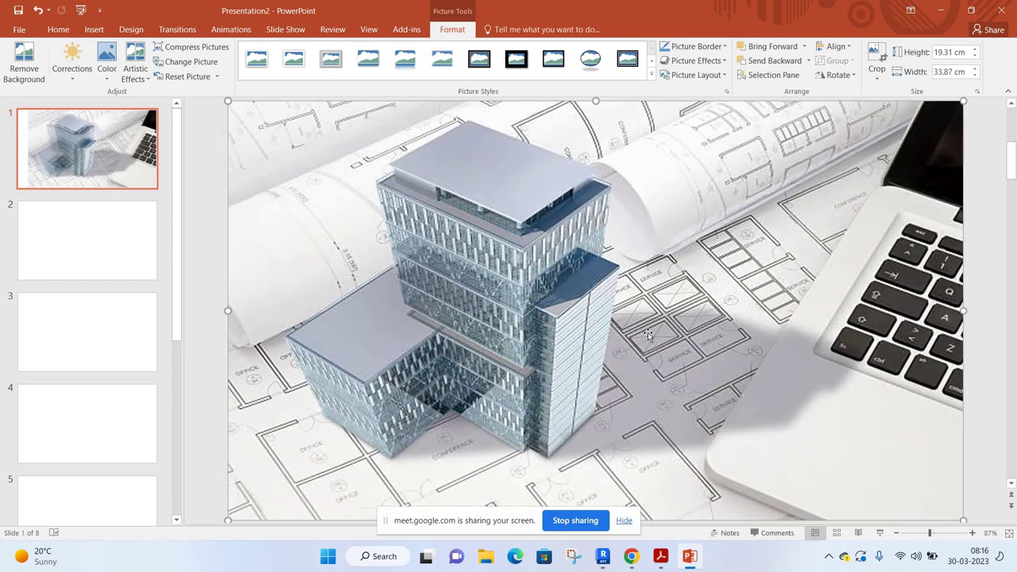
left_click(199, 278)
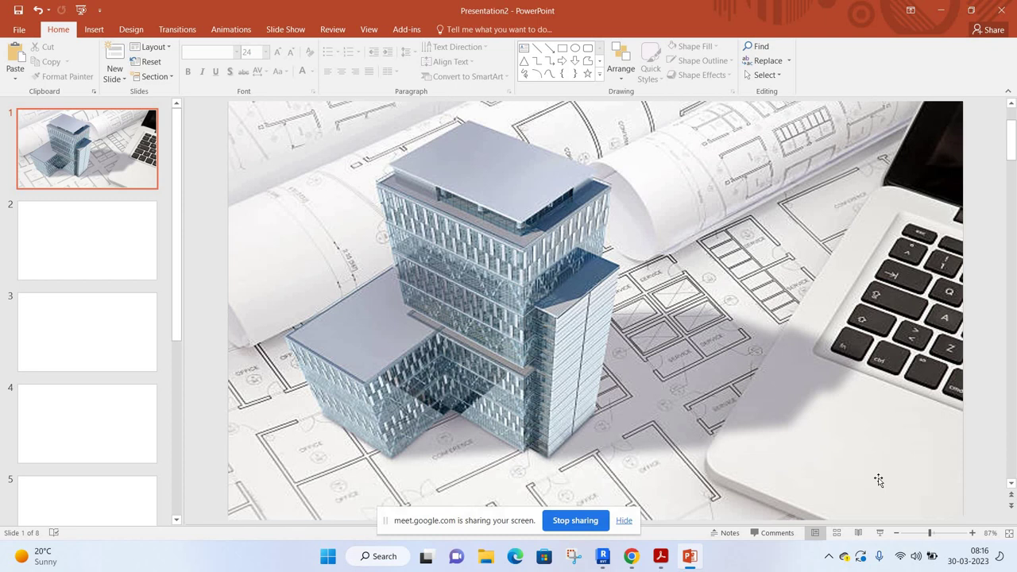
left_click(71, 256)
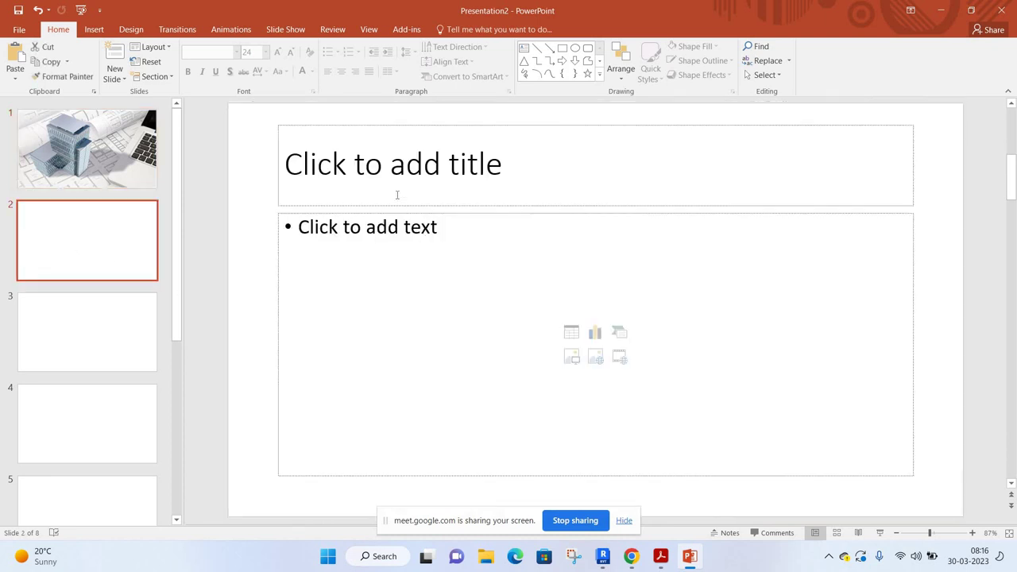
Cut slide 2's title placeholder so only the content placeholder is left.
left_click(468, 166)
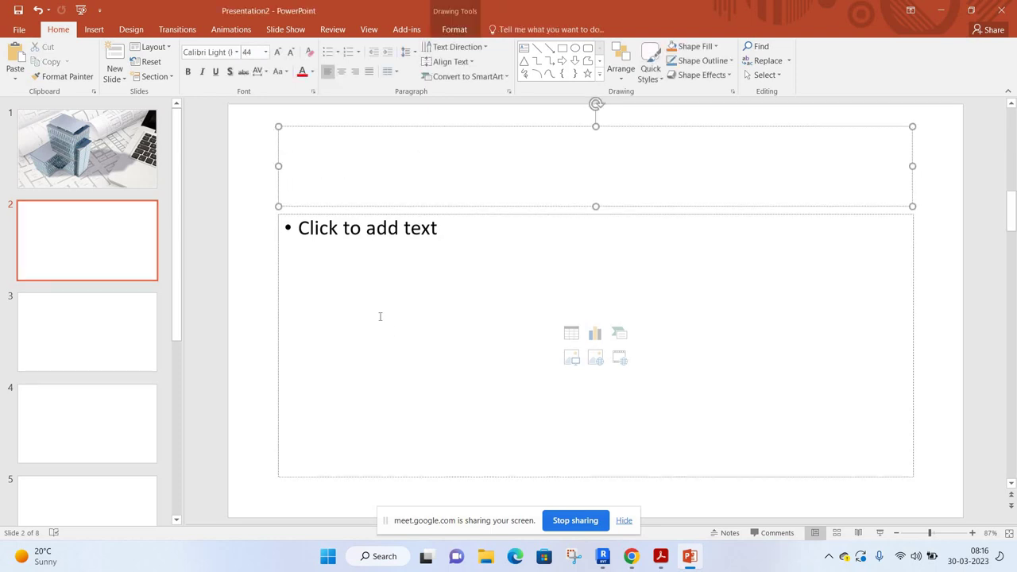
left_click(430, 390)
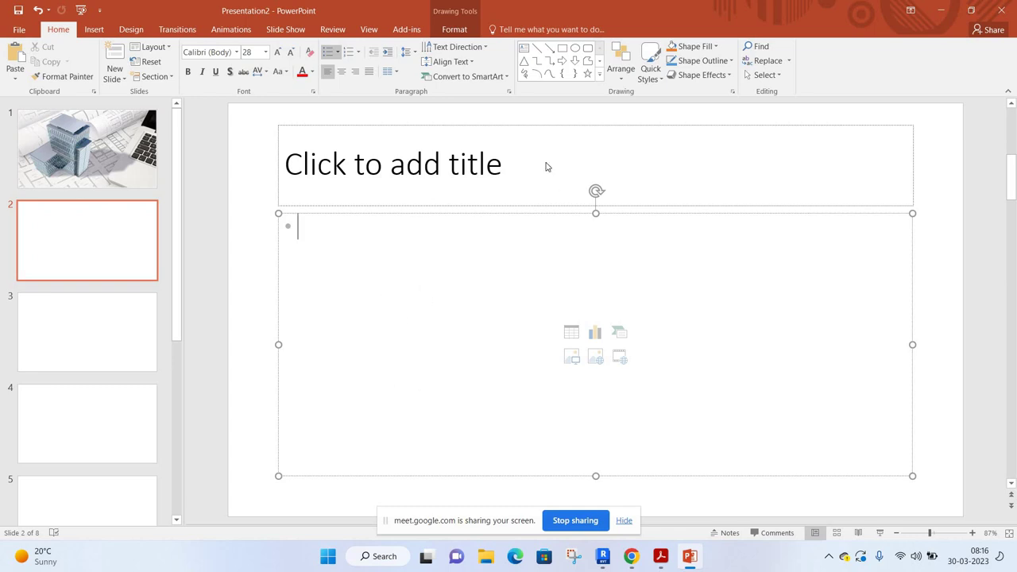
left_click(472, 125)
right_click(472, 126)
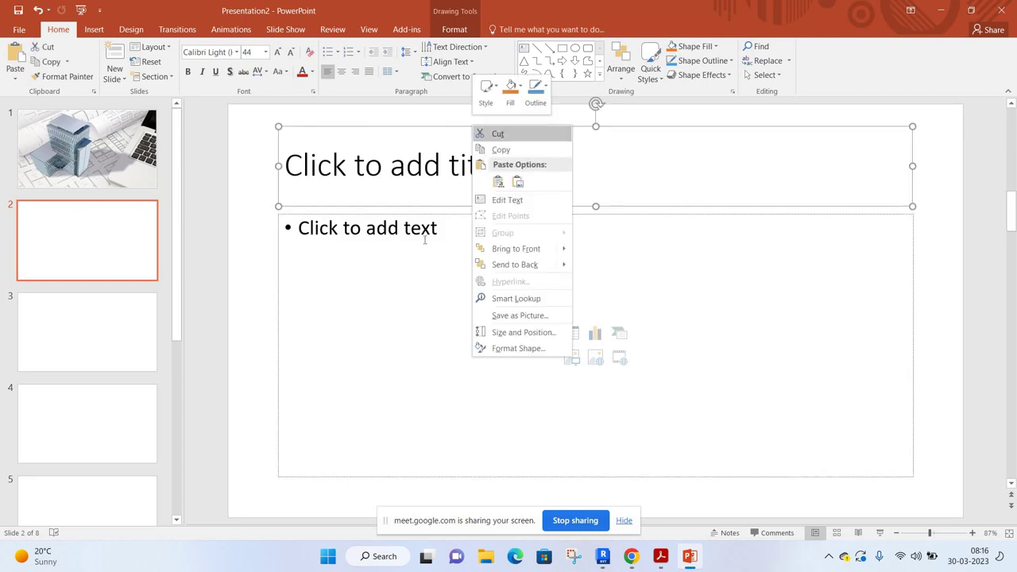
key("t")
left_click(425, 240)
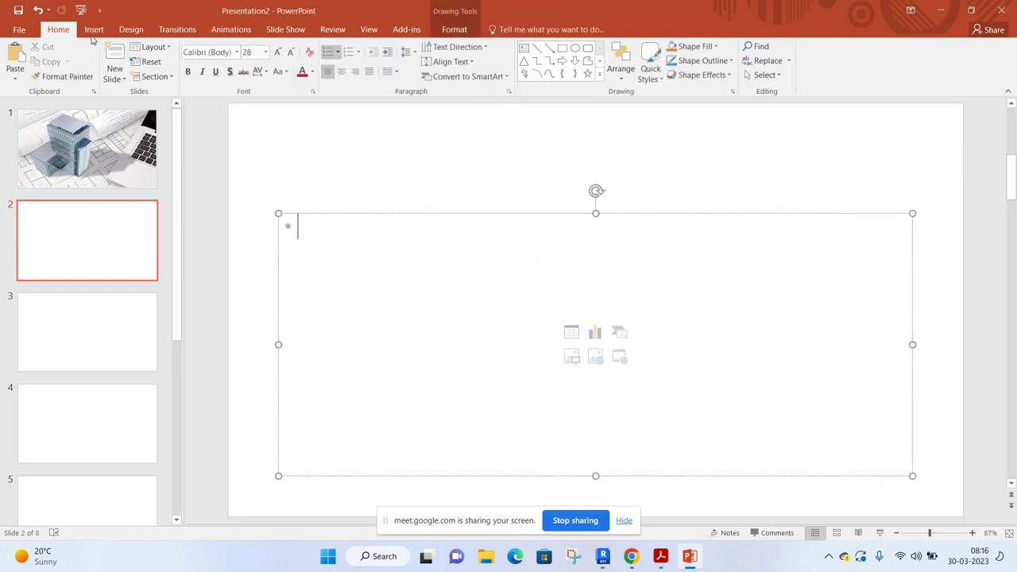
left_click(94, 30)
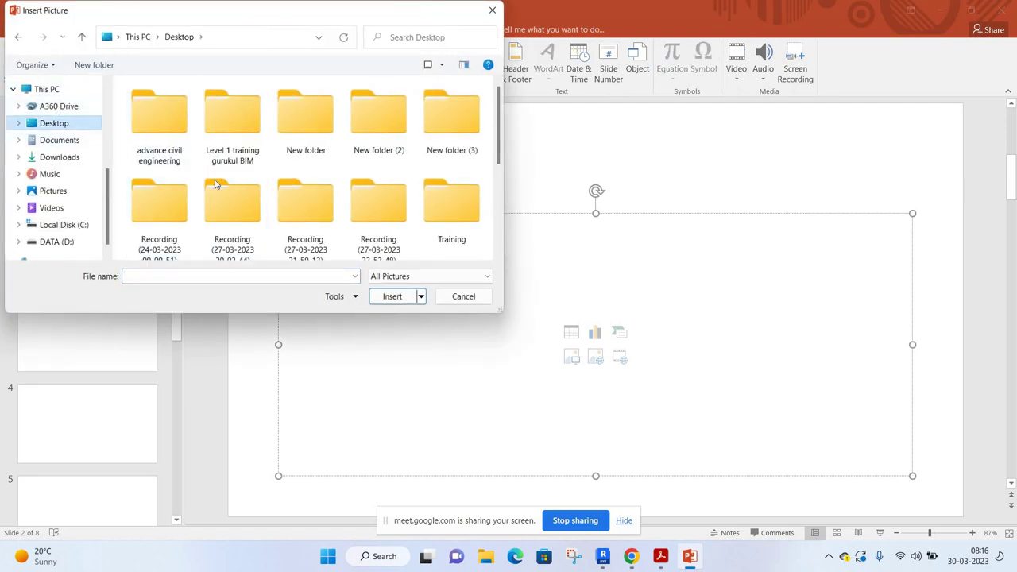
Insert the first Desktop house image on slide 2 and enlarge it to 19.26 × 25.68 cm.
scroll(211, 170, "down", 5)
left_click(171, 132)
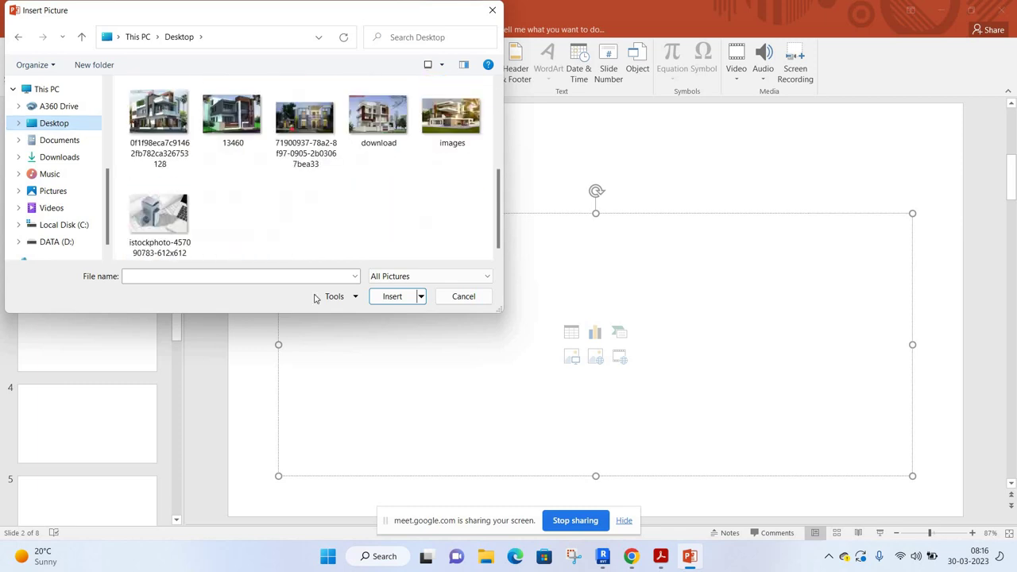
left_click(390, 300)
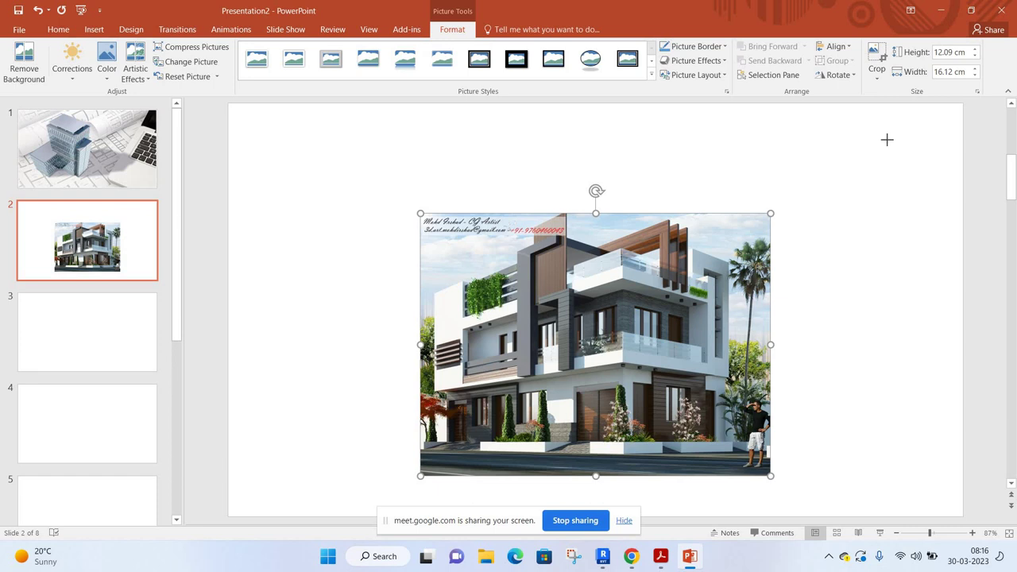
left_click_drag(770, 213, 917, 104)
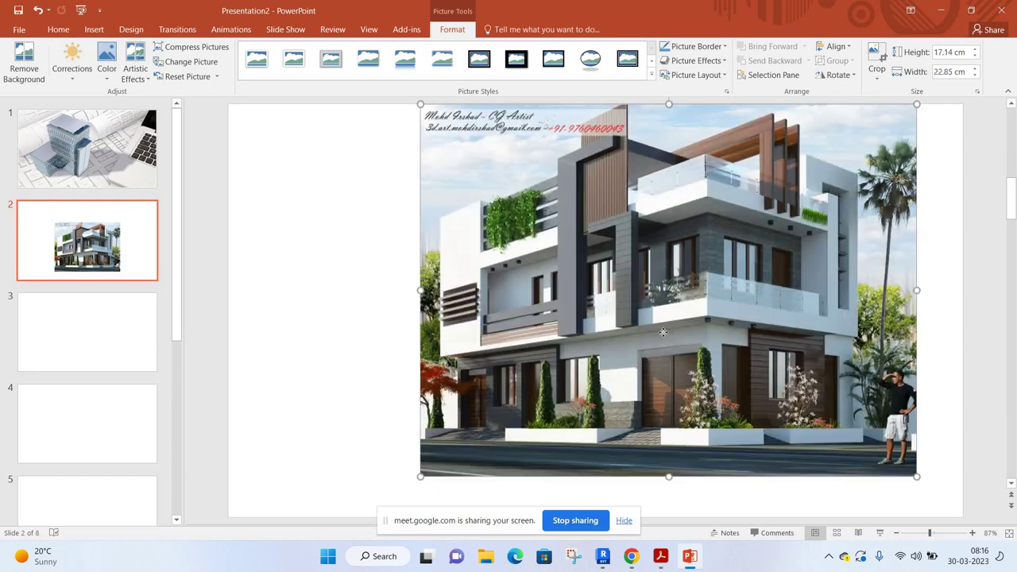
left_click_drag(609, 337, 564, 332)
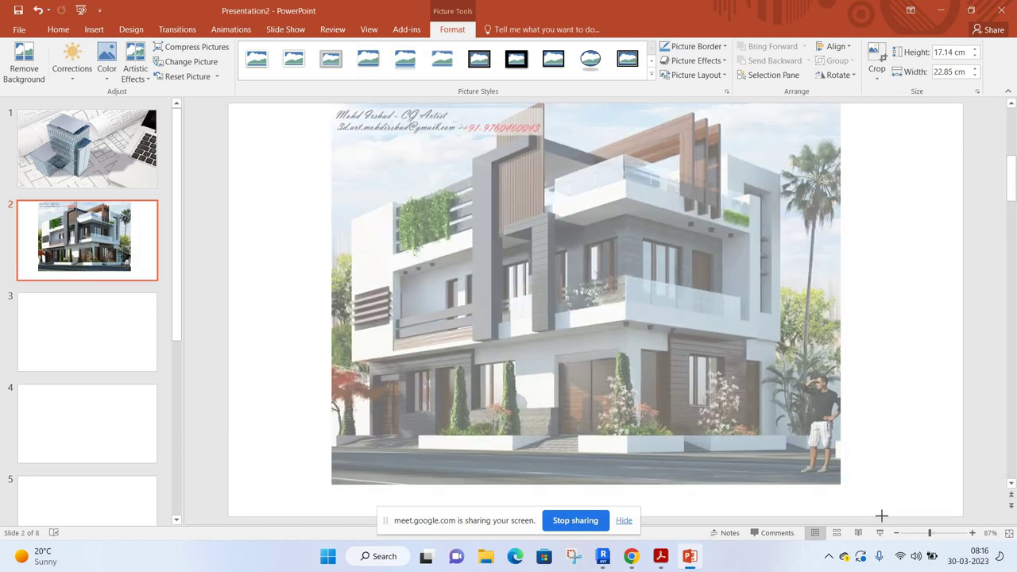
left_click_drag(877, 510, 882, 516)
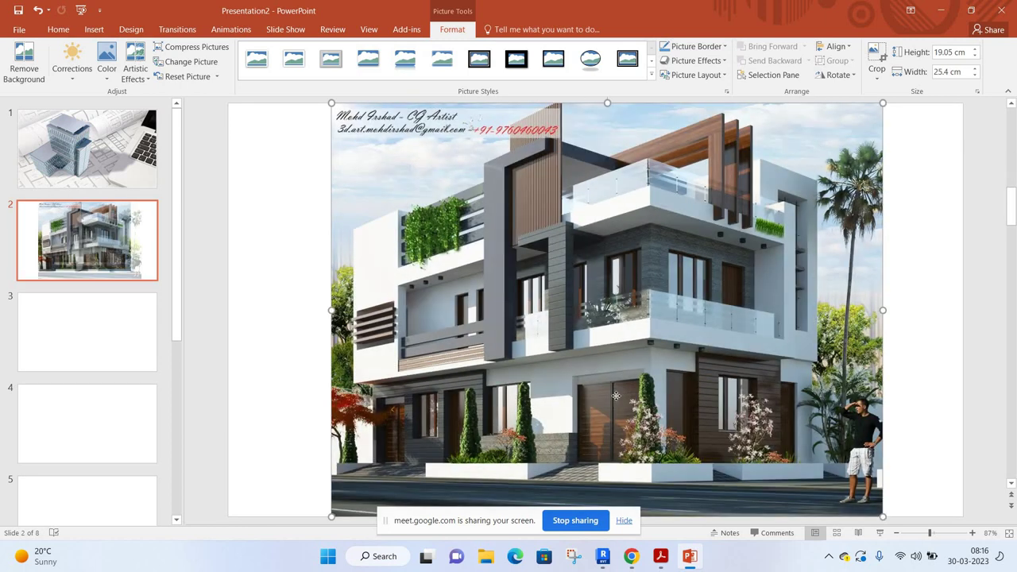
left_click_drag(616, 395, 599, 399)
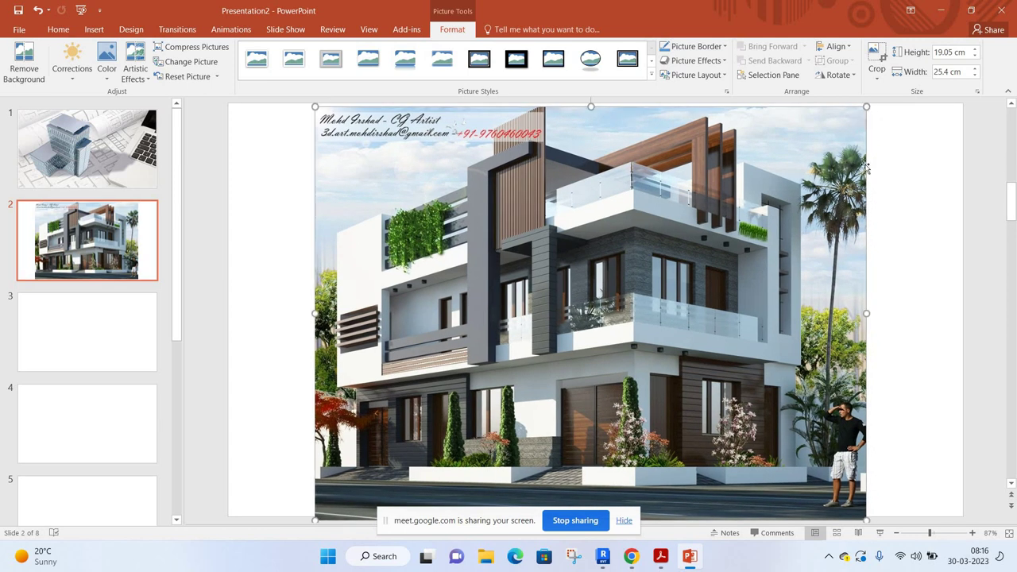
left_click_drag(866, 106, 872, 101)
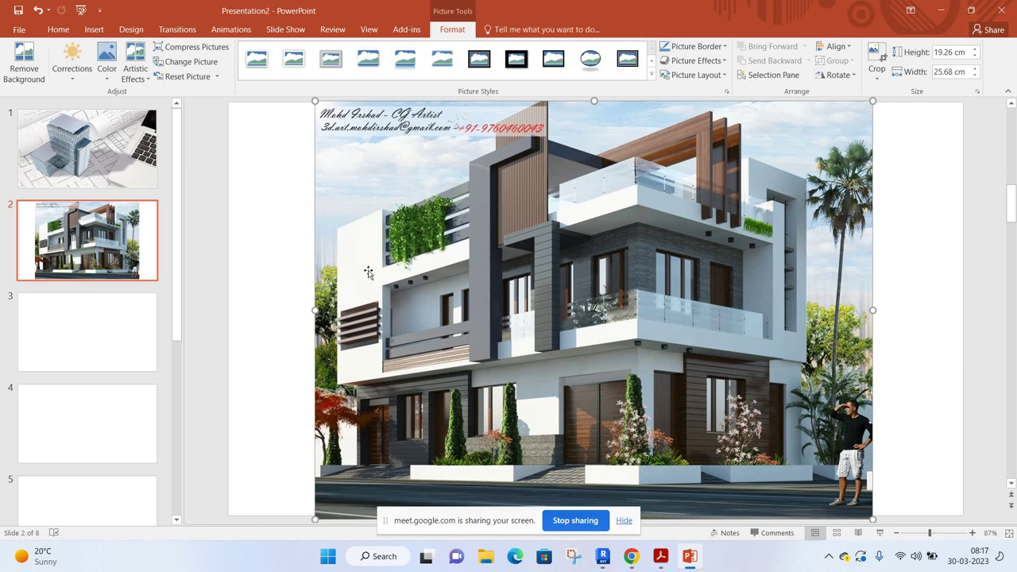
left_click(247, 277)
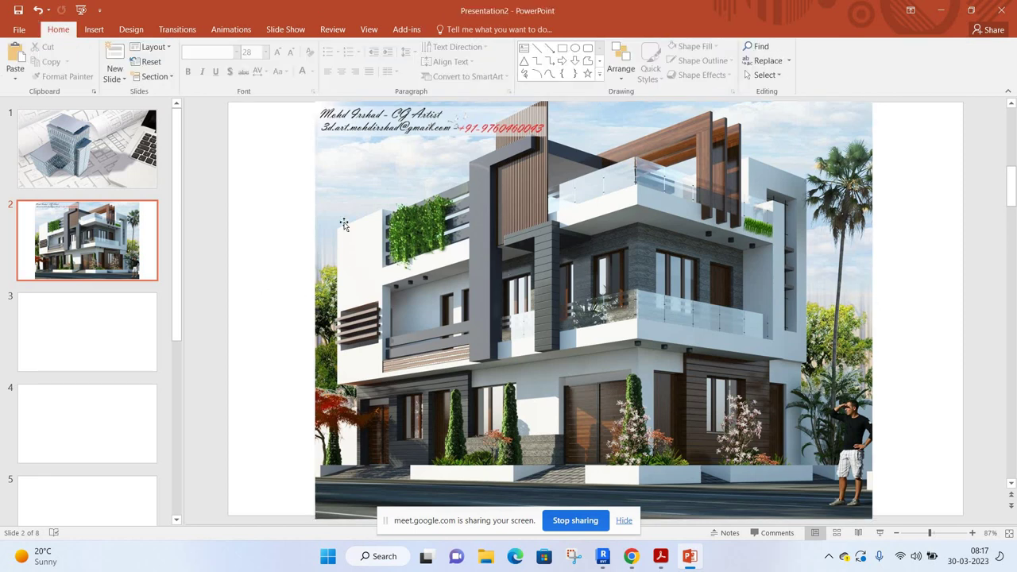
Narrow slide 2's house picture to about 16.14 cm wide, aligned to the slide's right edge.
left_click(316, 247)
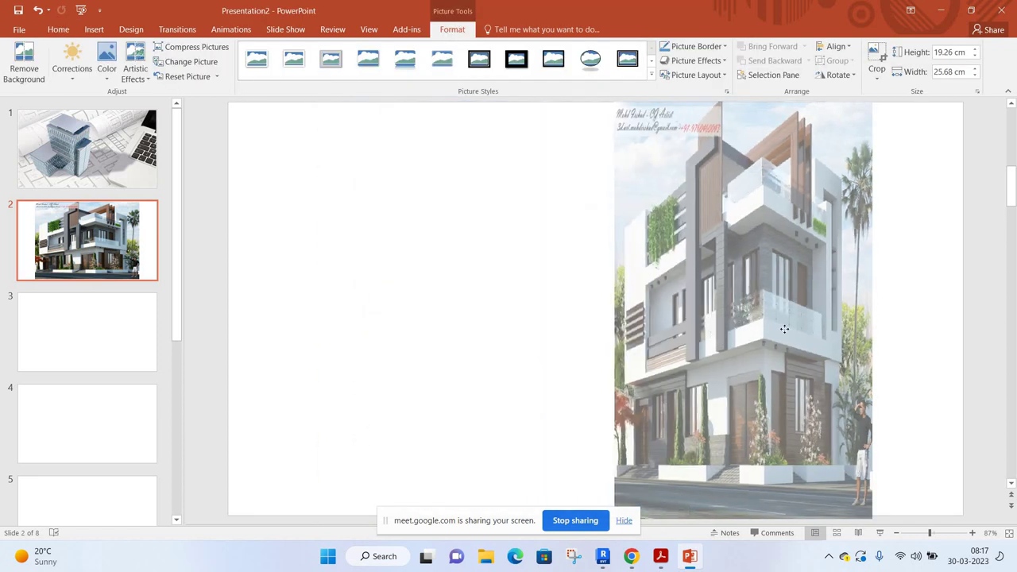
left_click_drag(784, 328, 875, 328)
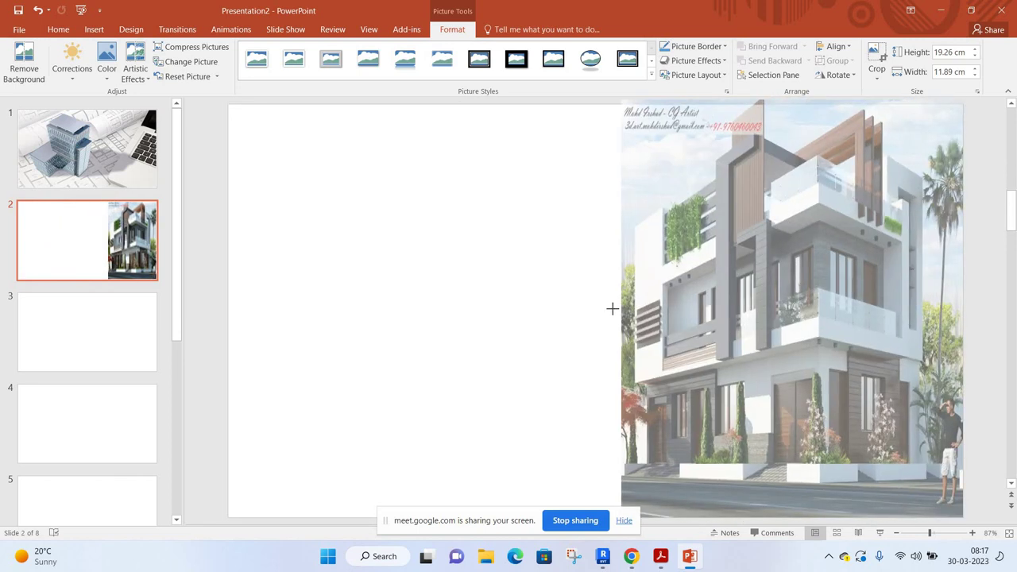
left_click_drag(728, 300, 728, 300)
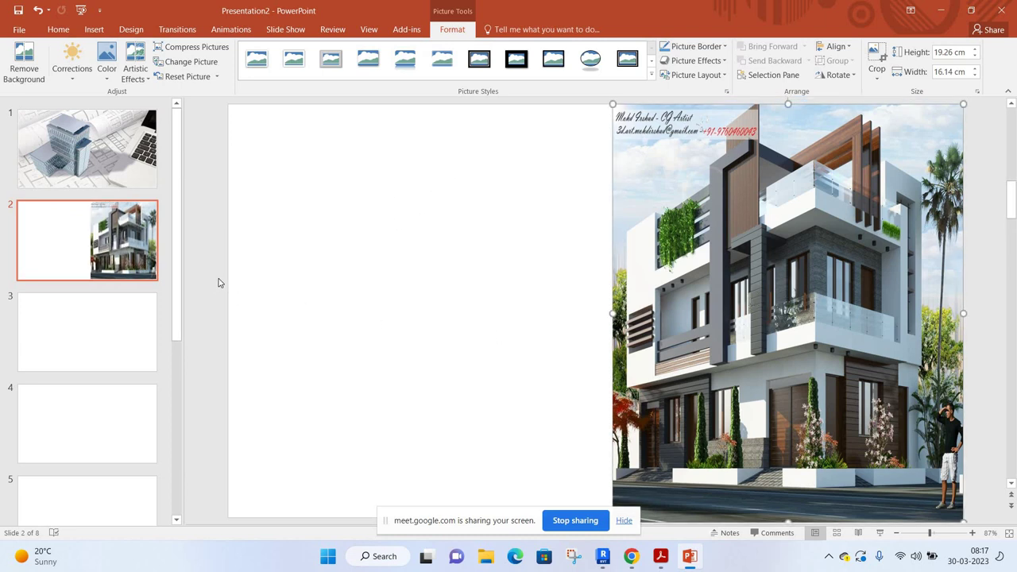
left_click(527, 321)
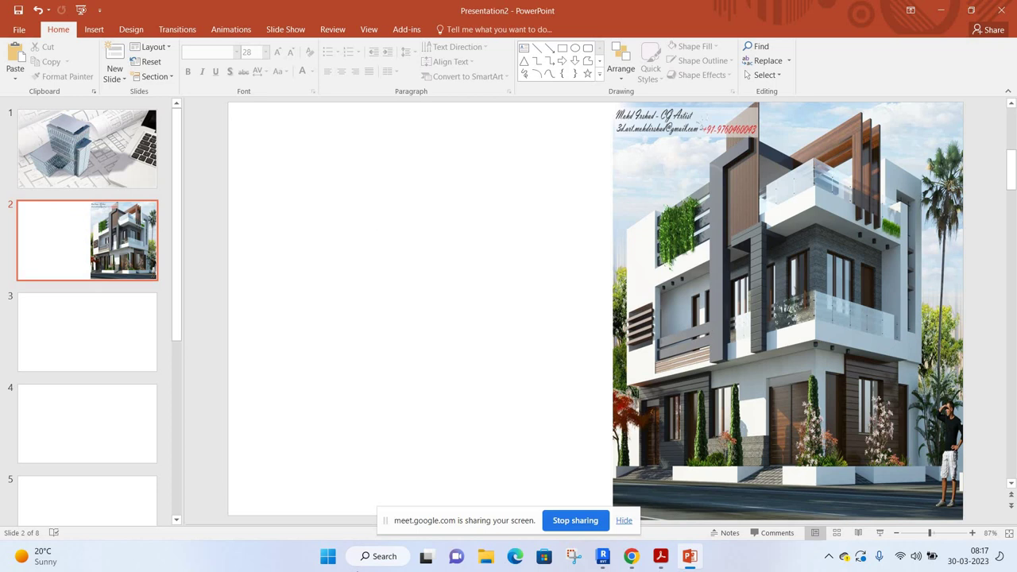
Launch Snipping Tool via search 'snn' and snip the house picture area of the slide.
left_click(371, 561)
type("sn")
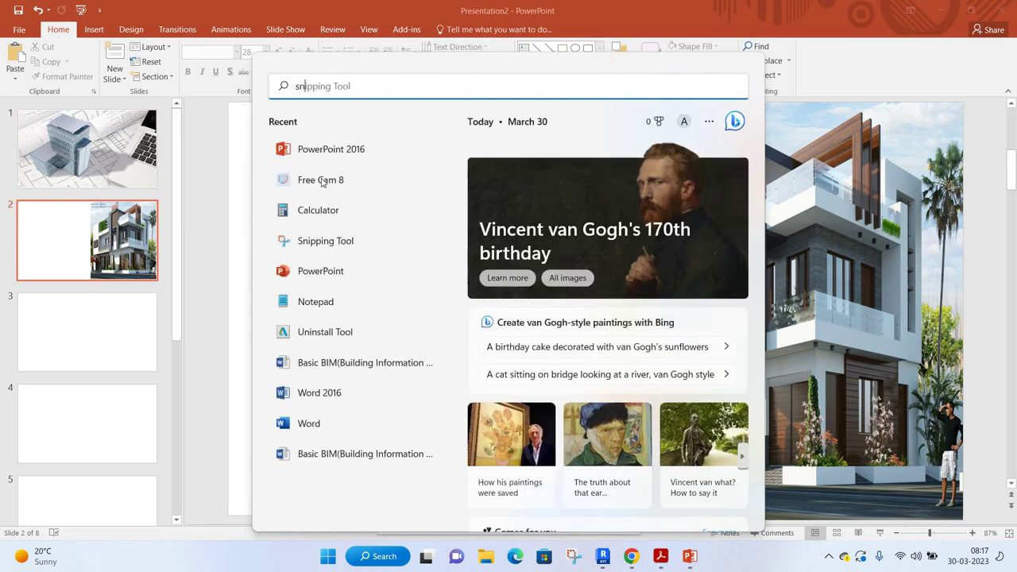
type("n")
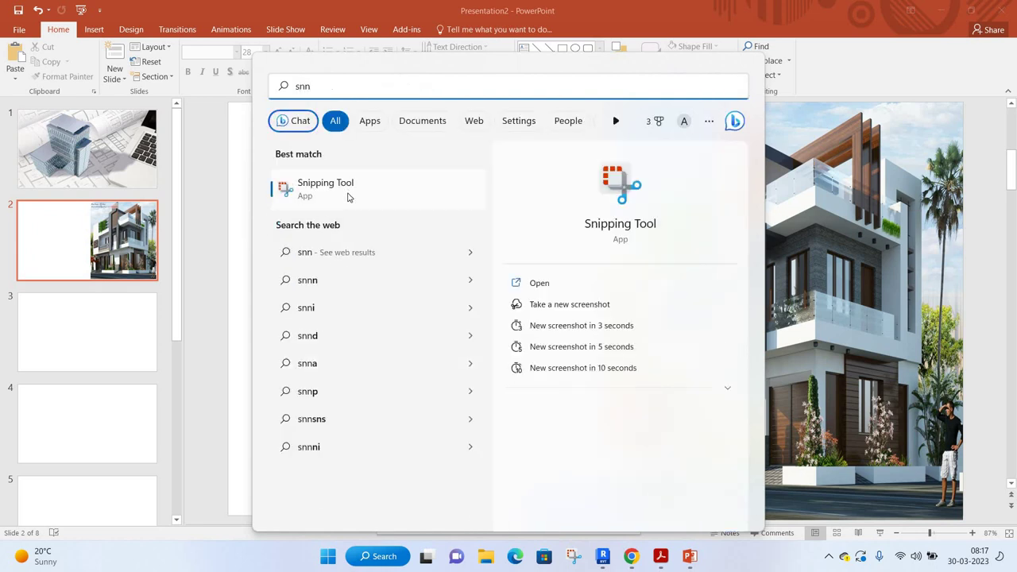
left_click(347, 197)
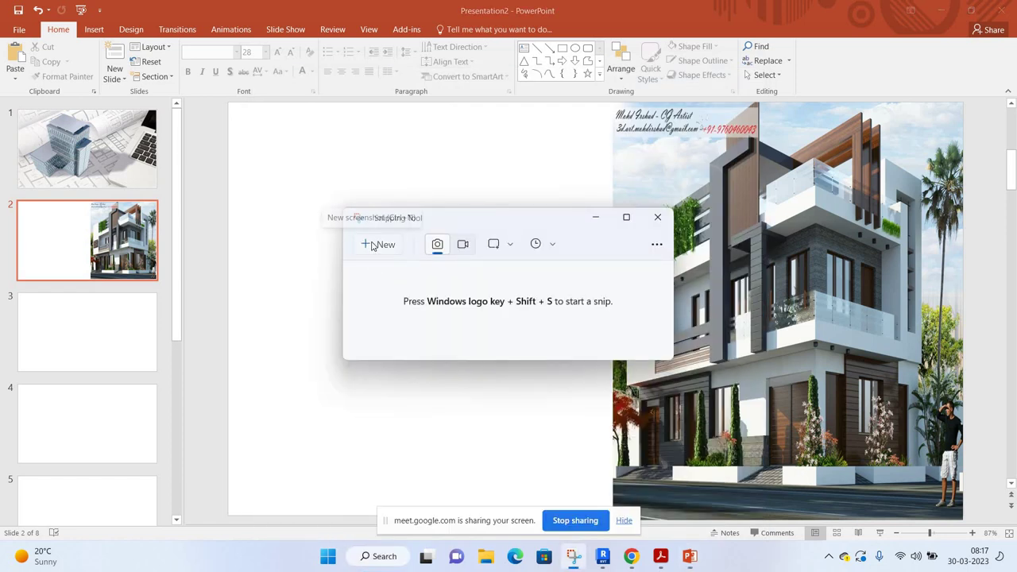
left_click(373, 245)
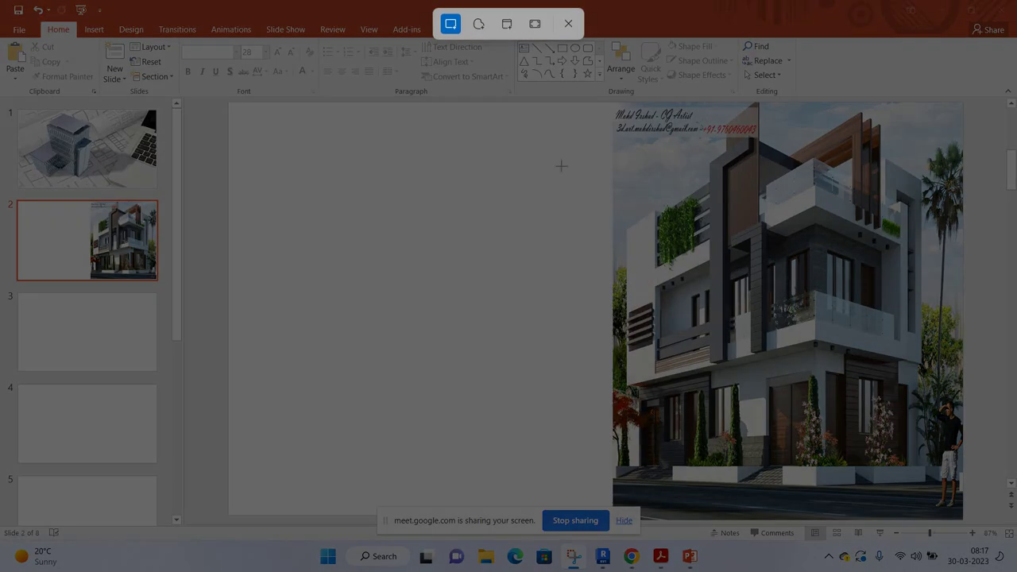
left_click_drag(556, 163, 909, 493)
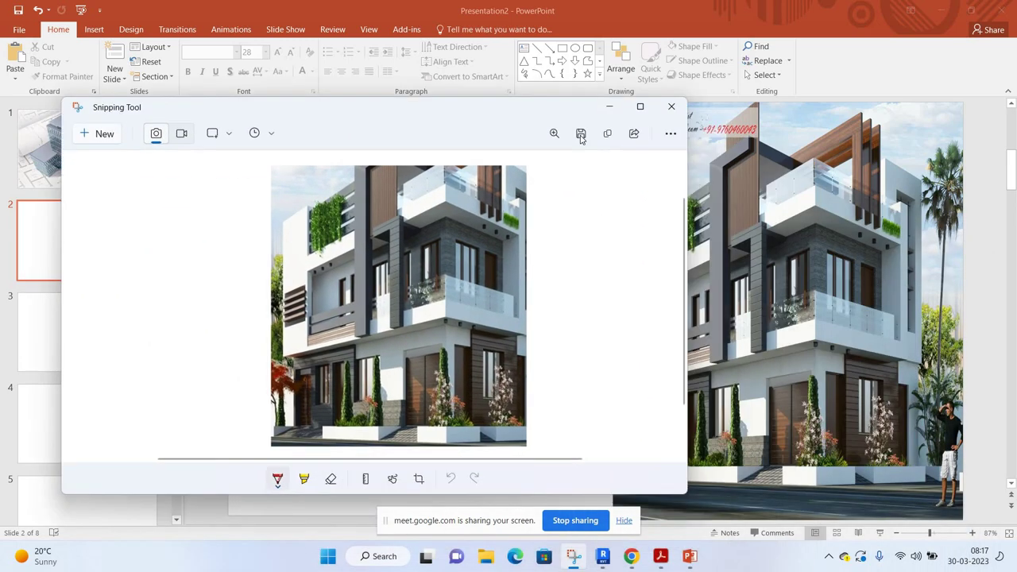
Save the snip to the Desktop and close Snipping Tool.
left_click(581, 132)
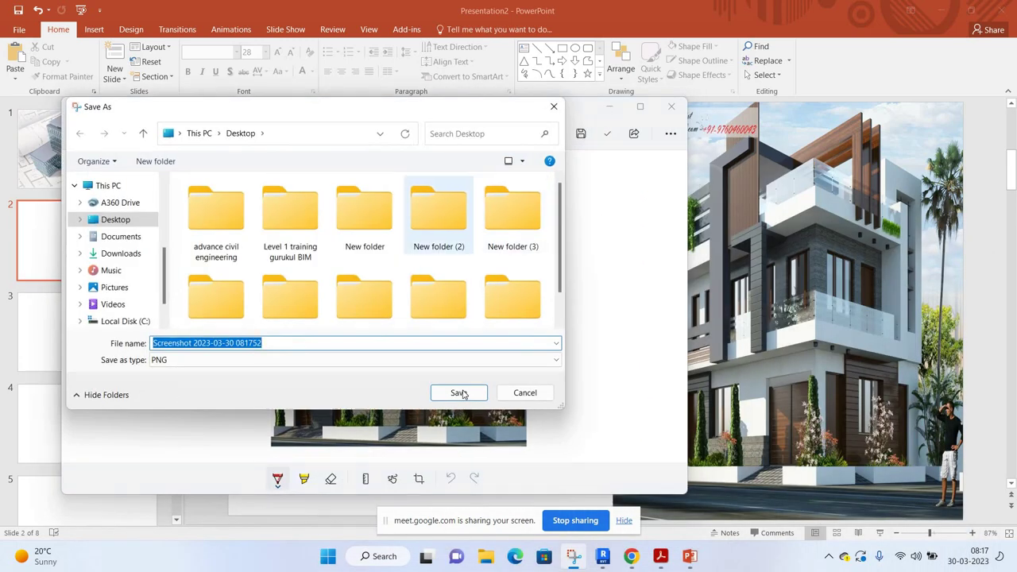
left_click(461, 393)
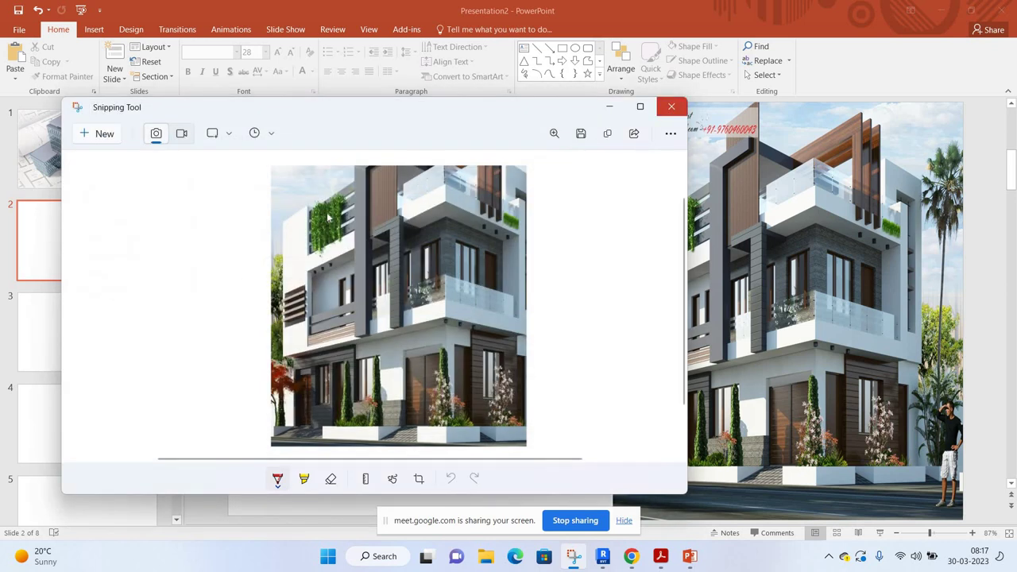
key("alt+F4")
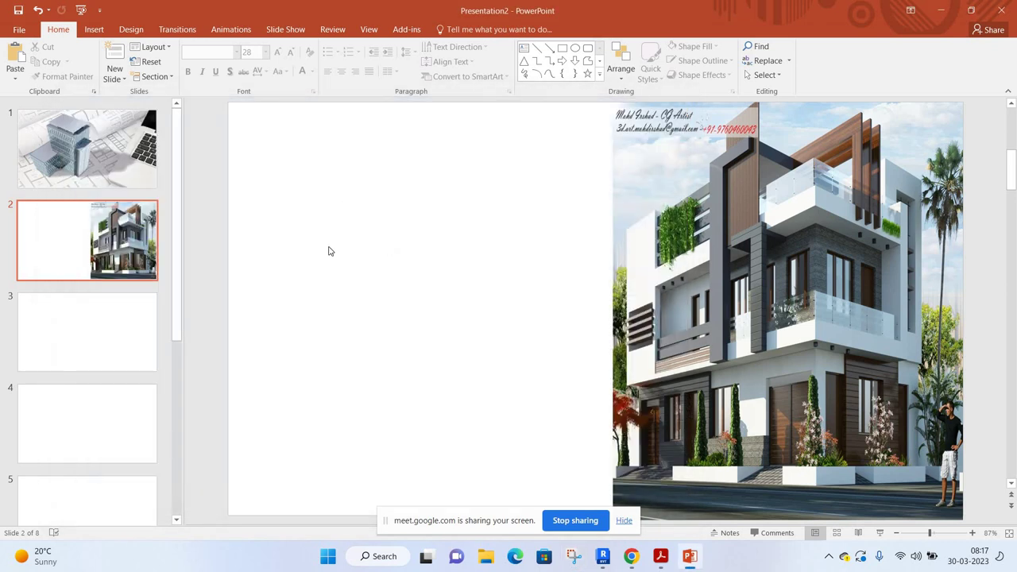
Delete the title placeholder from slide 3.
left_click(62, 324)
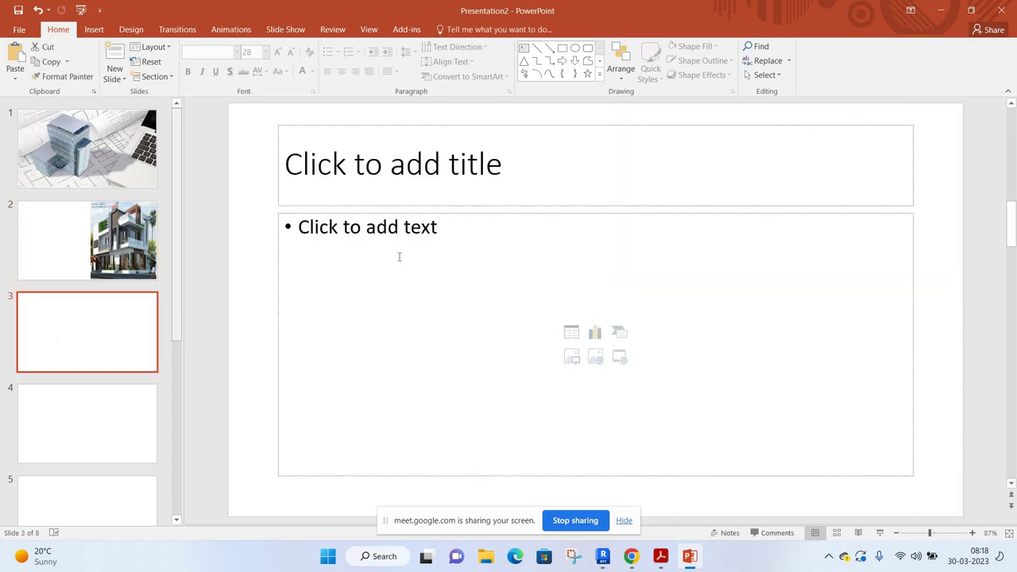
left_click(909, 286)
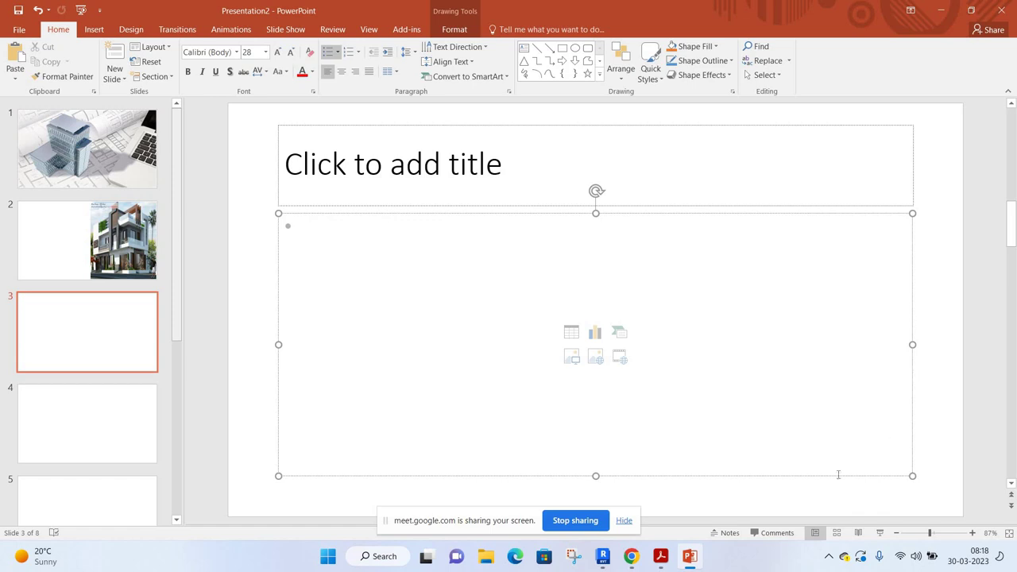
left_click(382, 125)
right_click(383, 125)
key("Escape")
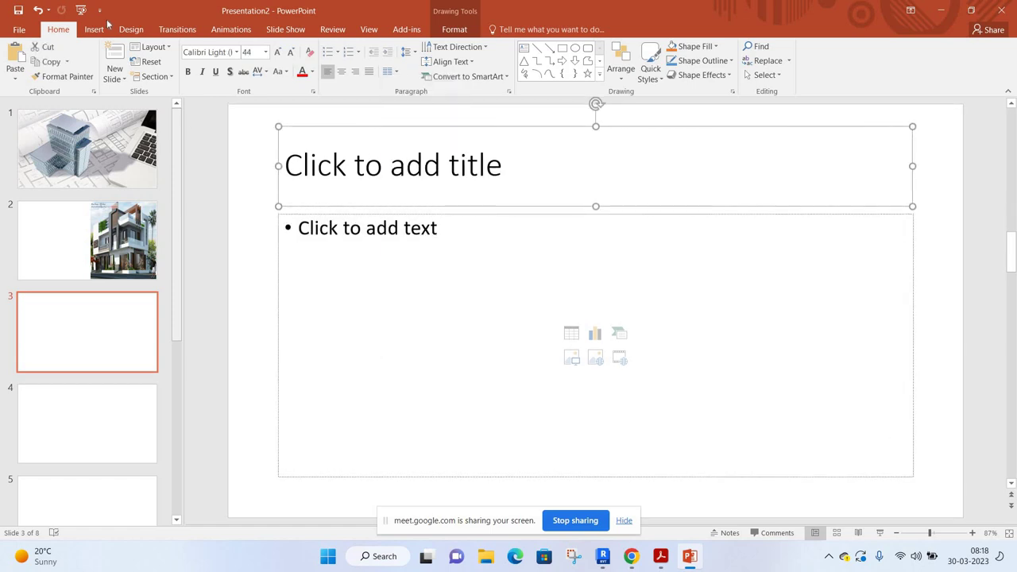
key("Delete")
Insert the modern house picture 'images' onto slide 3.
left_click(93, 30)
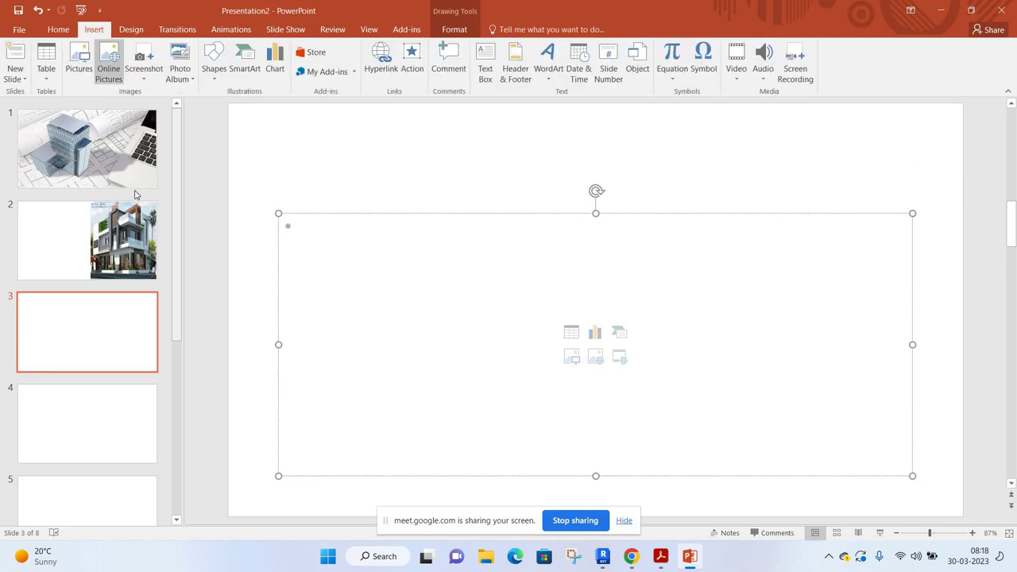
left_click(79, 63)
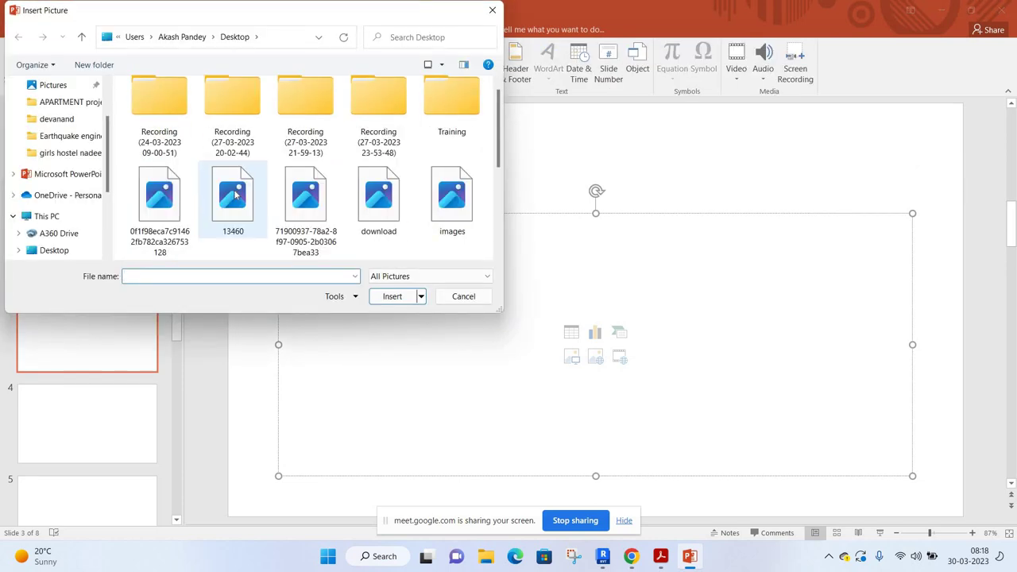
scroll(235, 195, "down", 1)
left_click(233, 203)
left_click(373, 300)
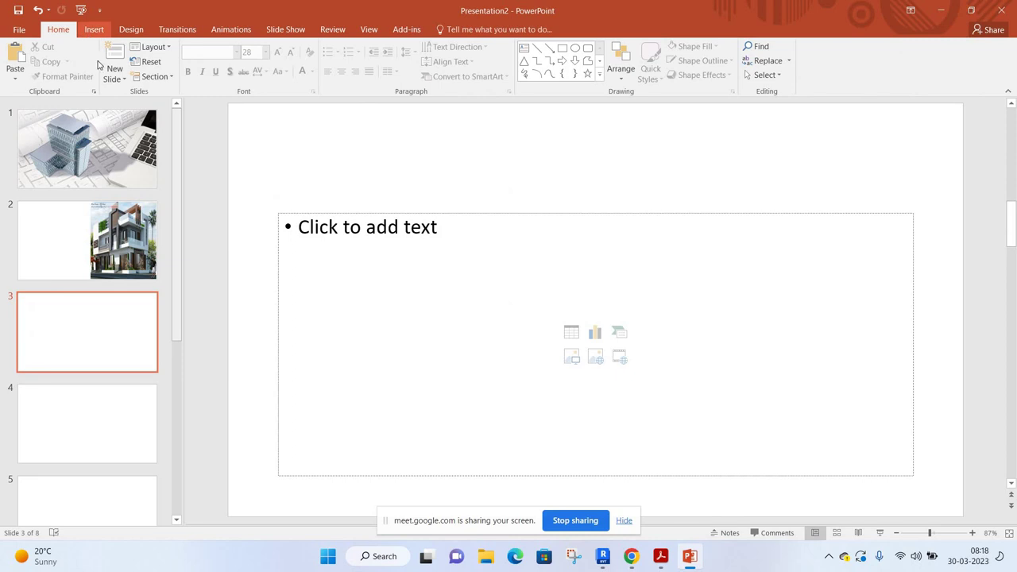
left_click(93, 30)
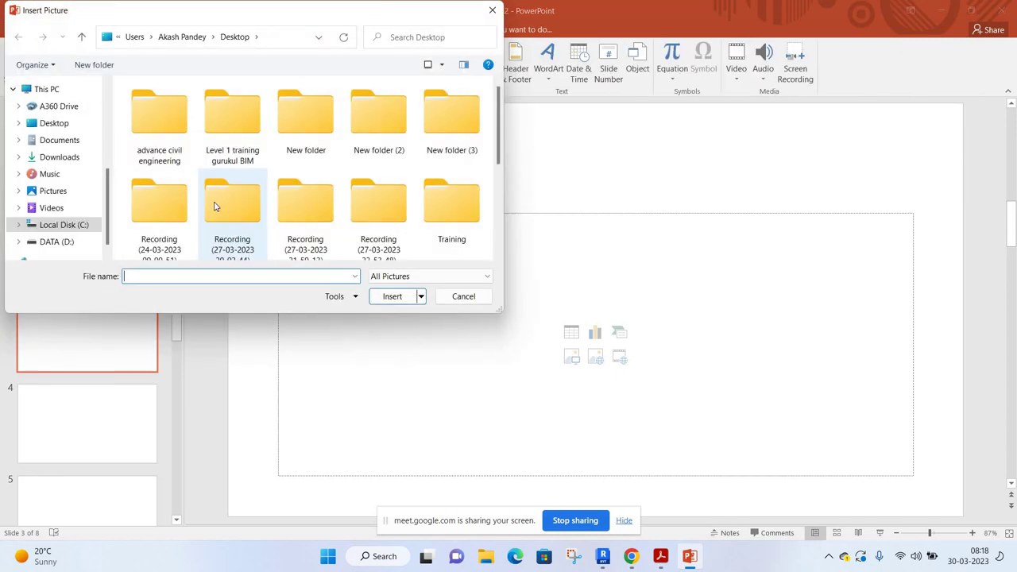
left_click(450, 119)
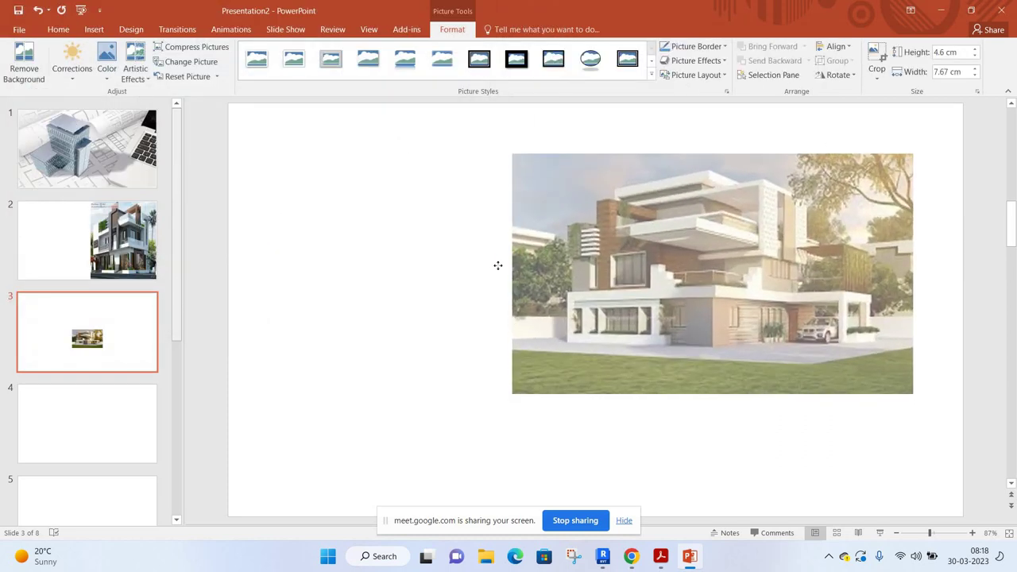
Enlarge and position the house picture to cover slide 3 at 20.32 × 33.87 cm.
left_click_drag(678, 295, 944, 132)
mouse_move(715, 262)
left_mouse_down()
mouse_move(488, 230)
mouse_move(476, 218)
left_mouse_up()
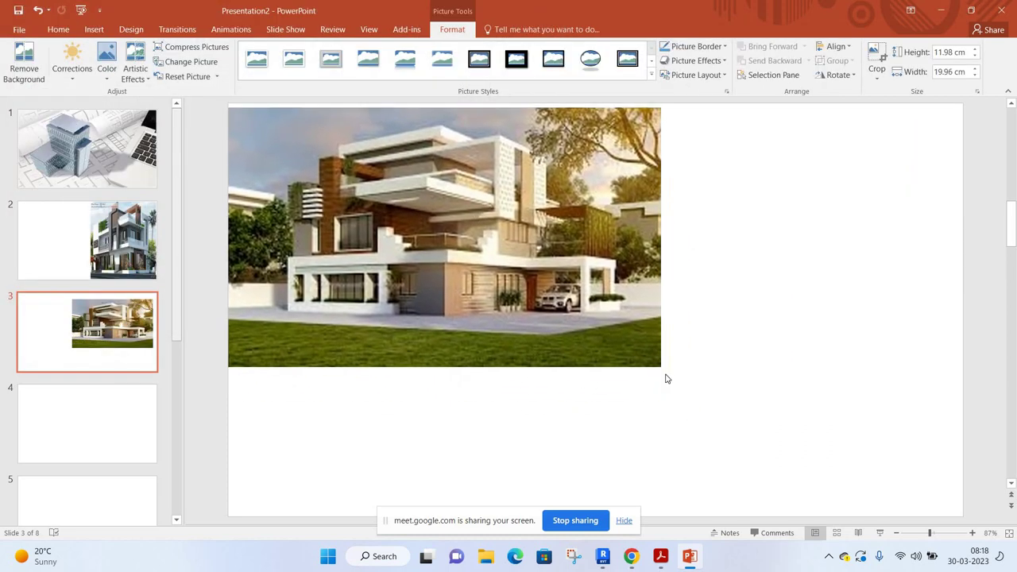
left_click_drag(944, 468, 982, 430)
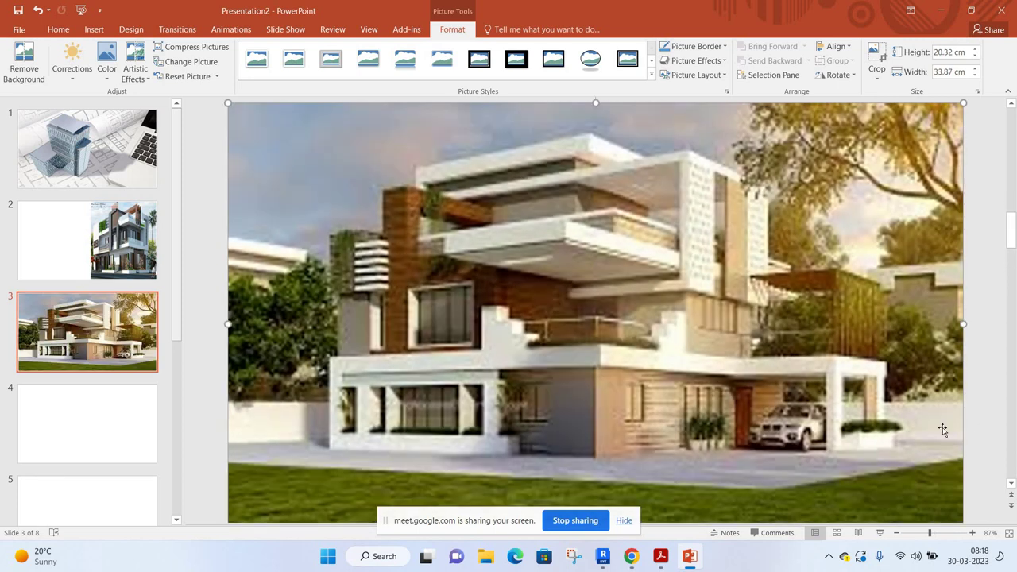
key("Escape")
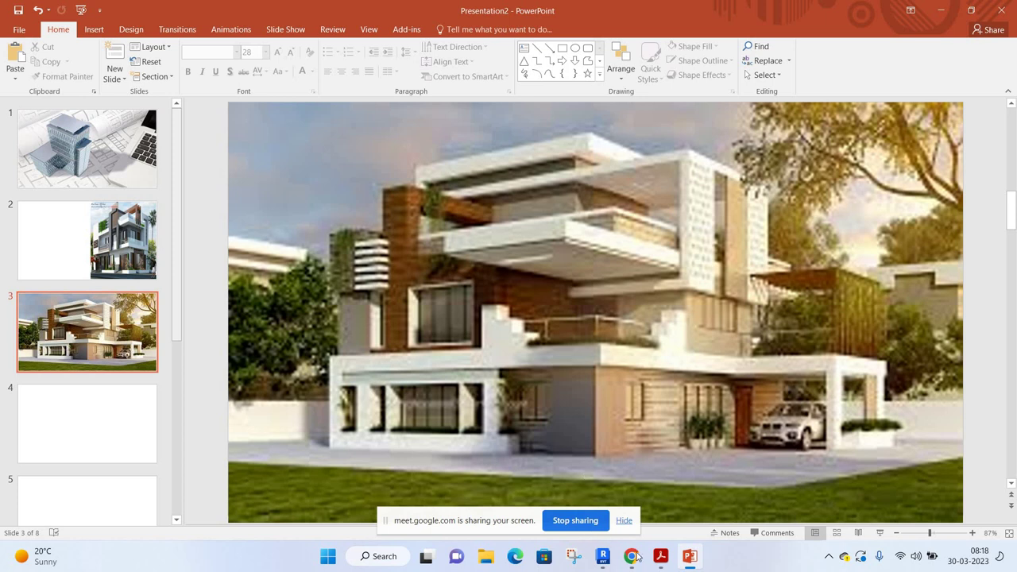
Admit the waiting participant in the video meeting window, then hide it.
mouse_move(630, 556)
left_click(560, 493)
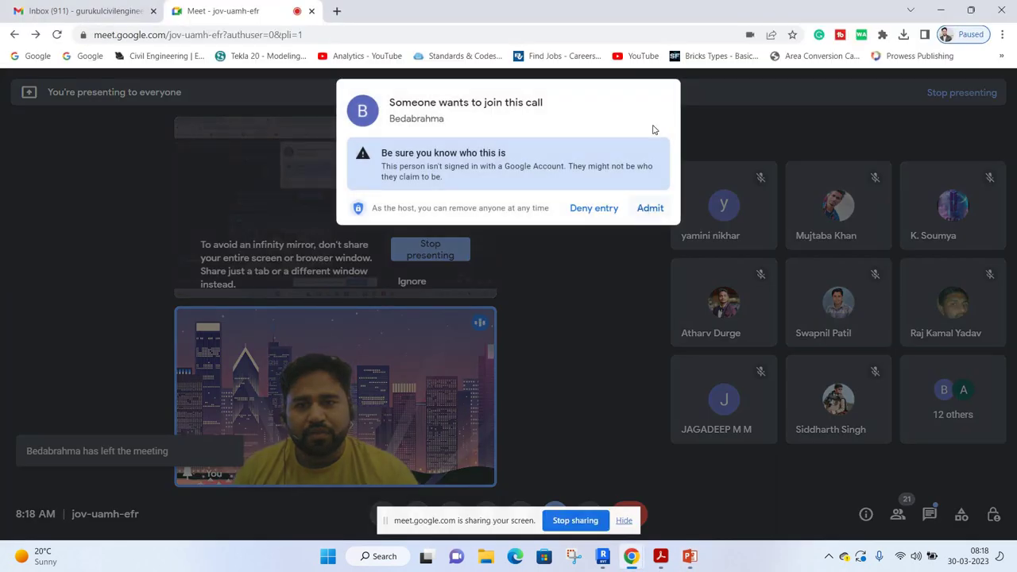
left_click(650, 207)
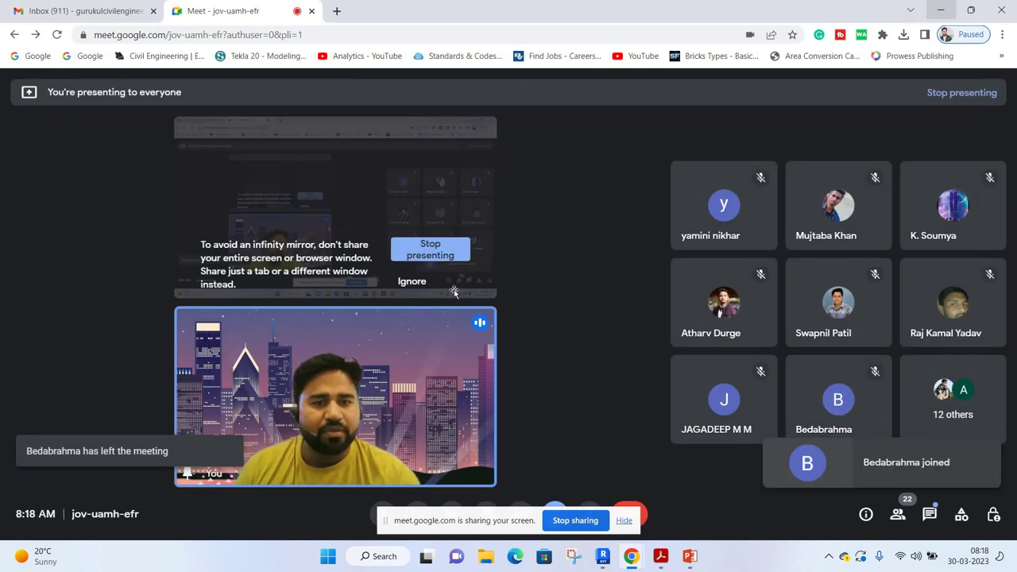
left_click(941, 10)
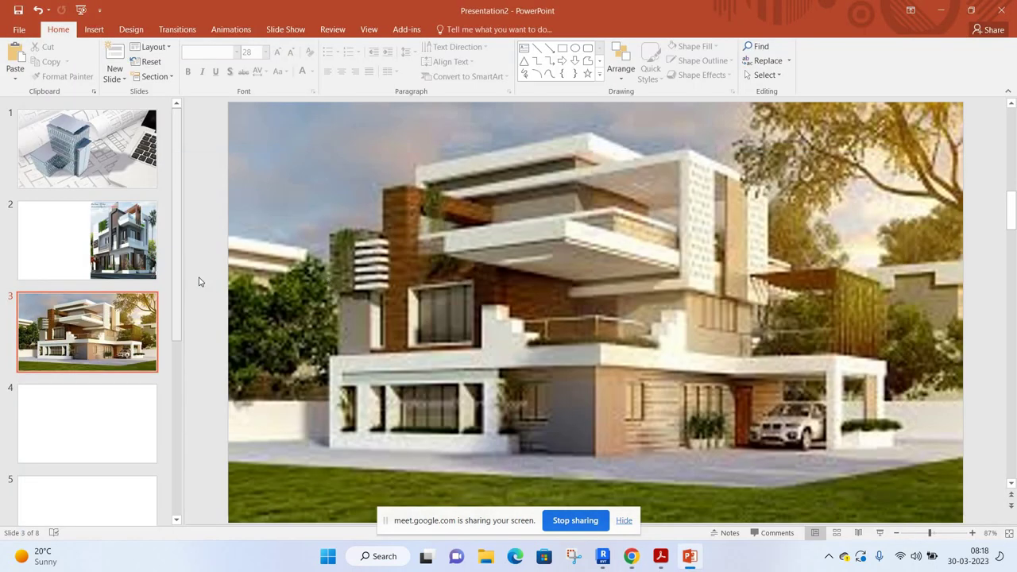
Stretch slide 2's house picture leftward across most of the slide, then show blank slide 4.
left_click(87, 240)
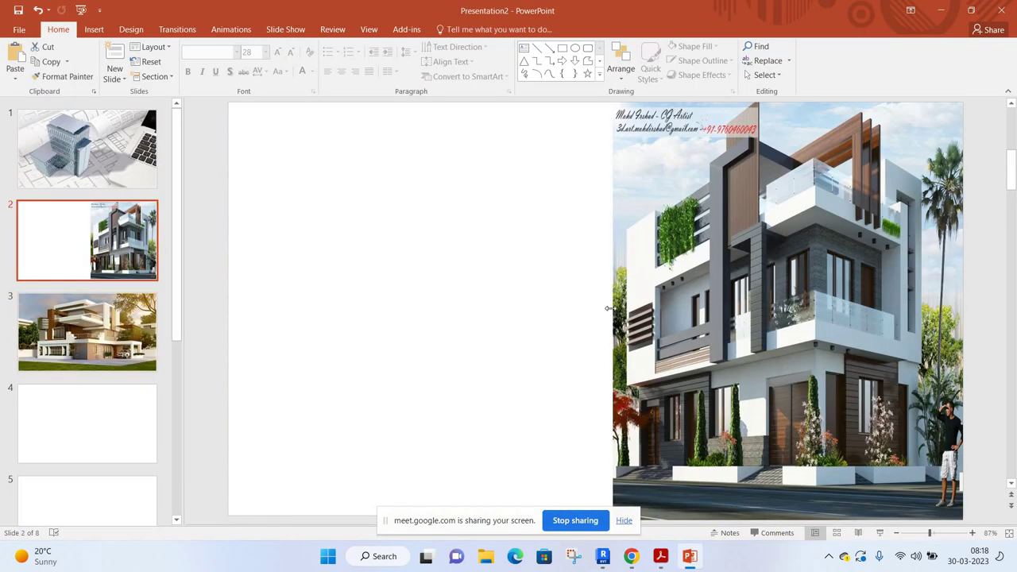
left_click(617, 309)
left_click_drag(612, 311, 333, 308)
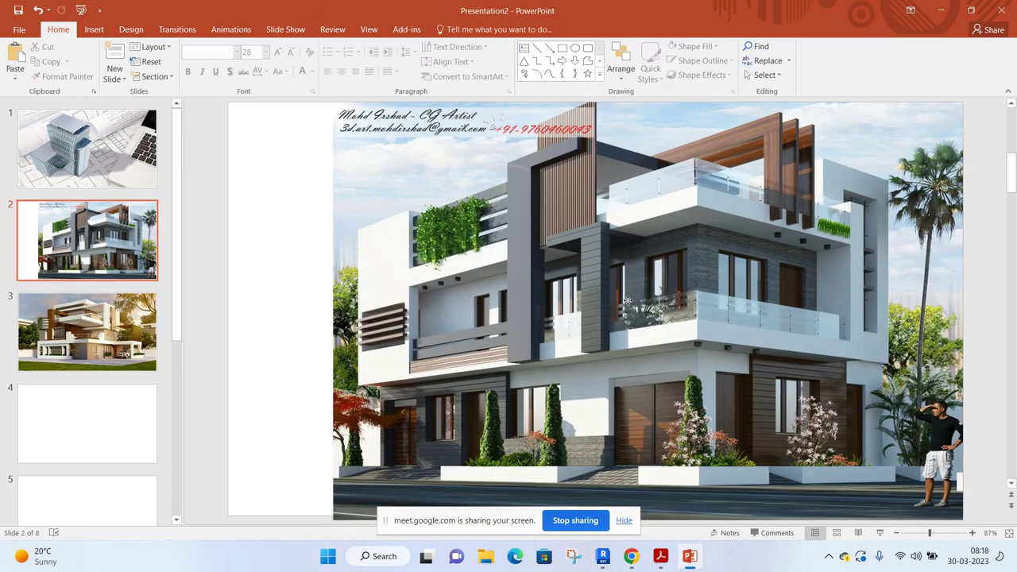
left_click_drag(654, 305, 628, 308)
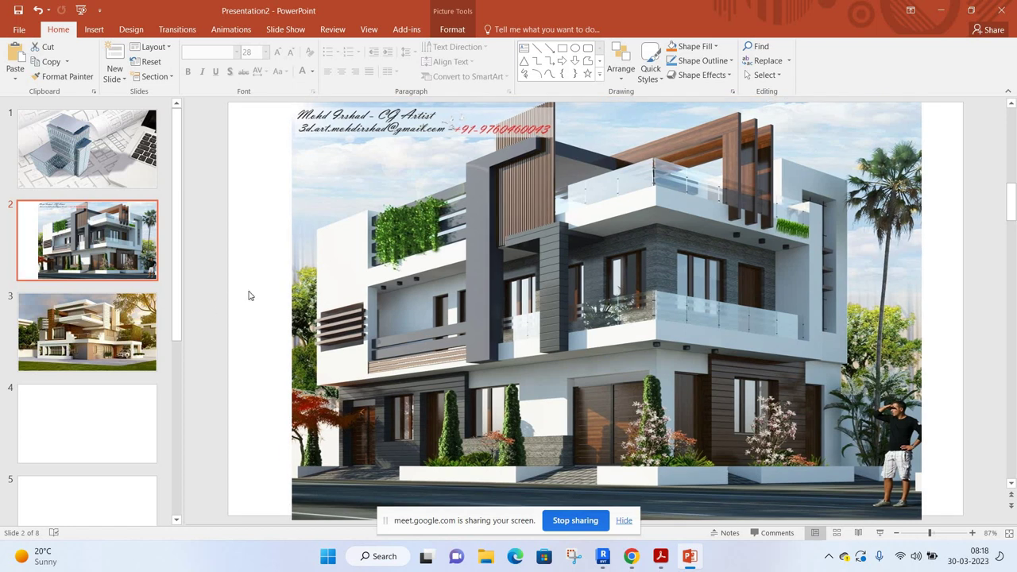
left_click(66, 414)
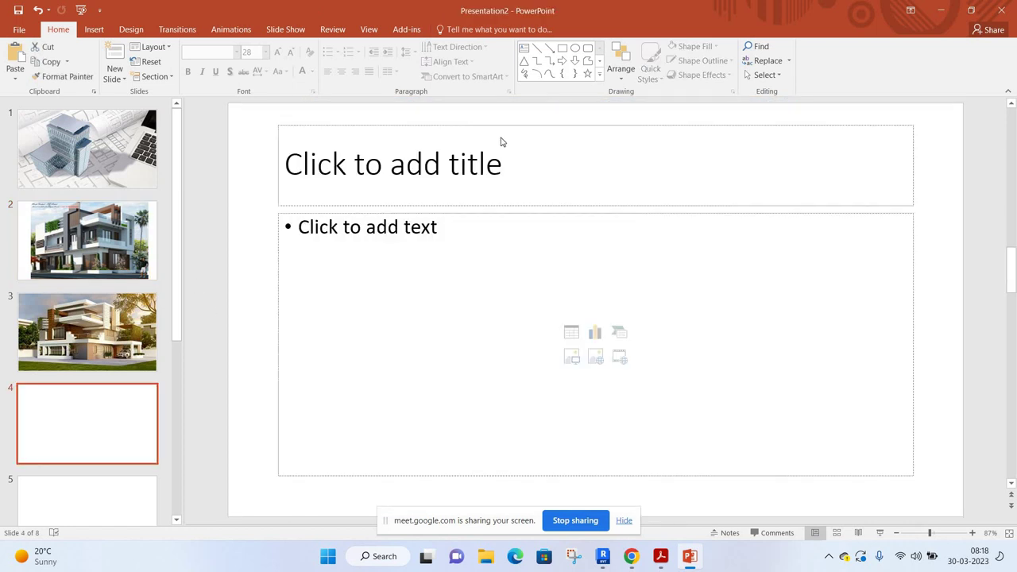
Delete the title placeholder from slide 4.
left_click(501, 141)
right_click(501, 141)
key("Escape")
key("Delete")
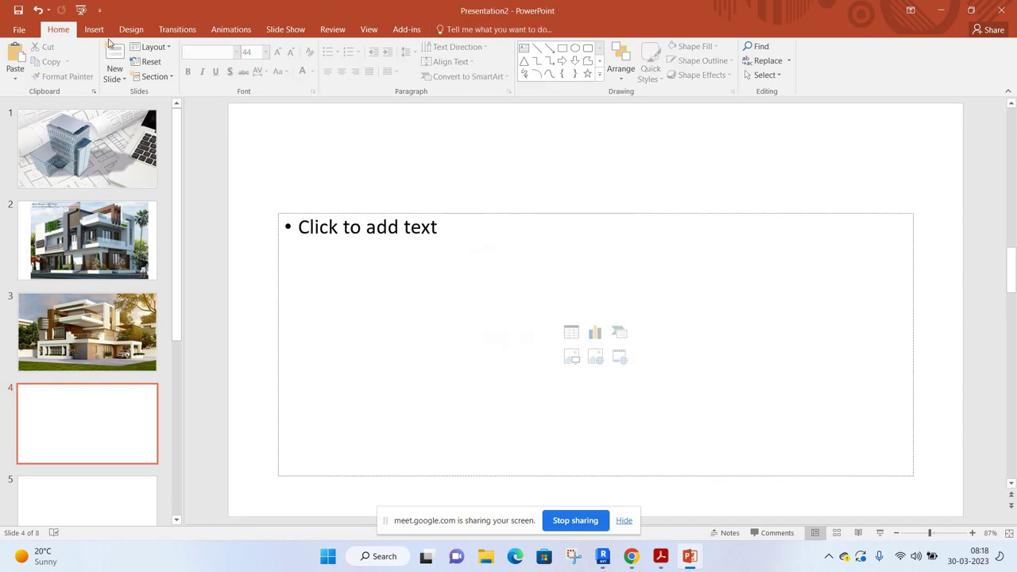
key("Tab")
Insert the night-lit two-storey house picture (71900937…) onto slide 4.
left_click(94, 29)
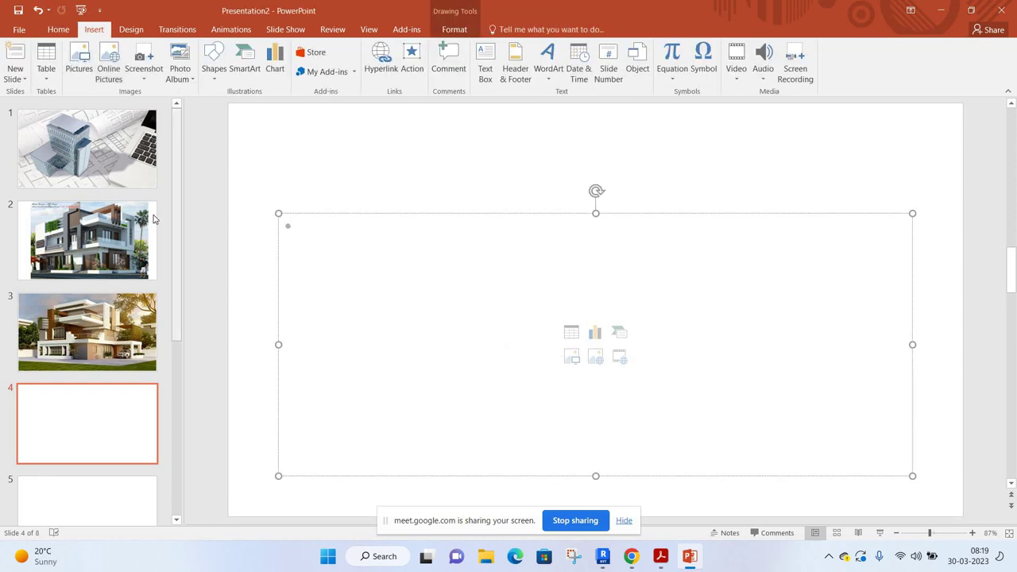
left_click(79, 59)
scroll(297, 213, "down", 2)
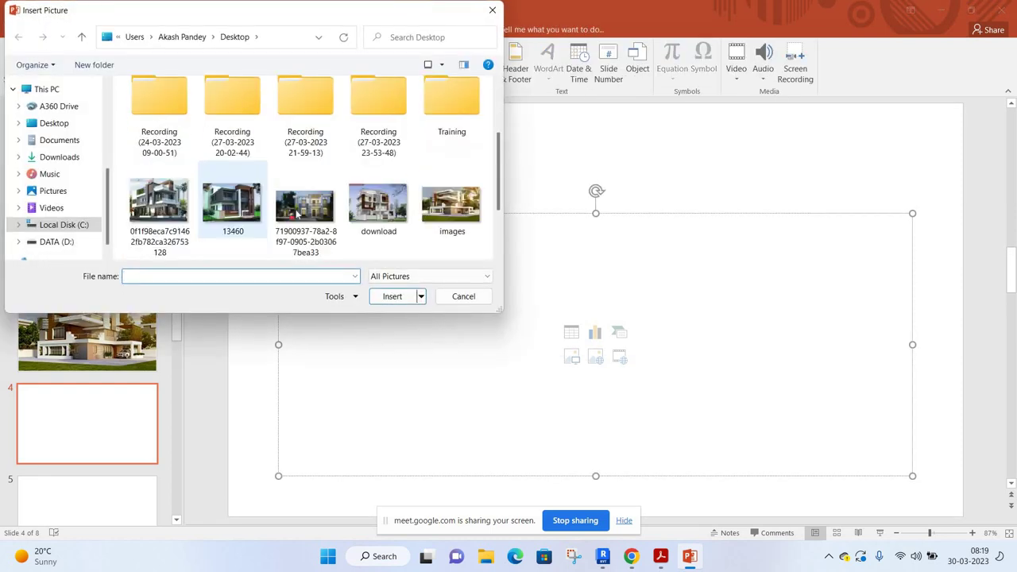
left_click(297, 213)
left_click(392, 296)
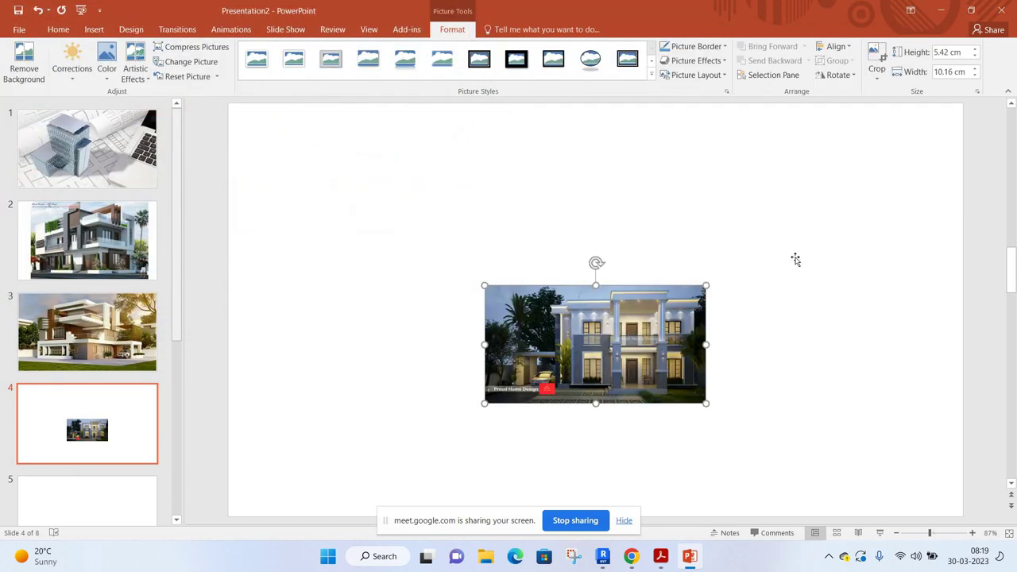
Enlarge the house picture to 18.07 × 33.89 cm to fill slide 4, nudged slightly down.
left_click_drag(706, 285, 1001, 127)
left_click_drag(819, 266, 562, 242)
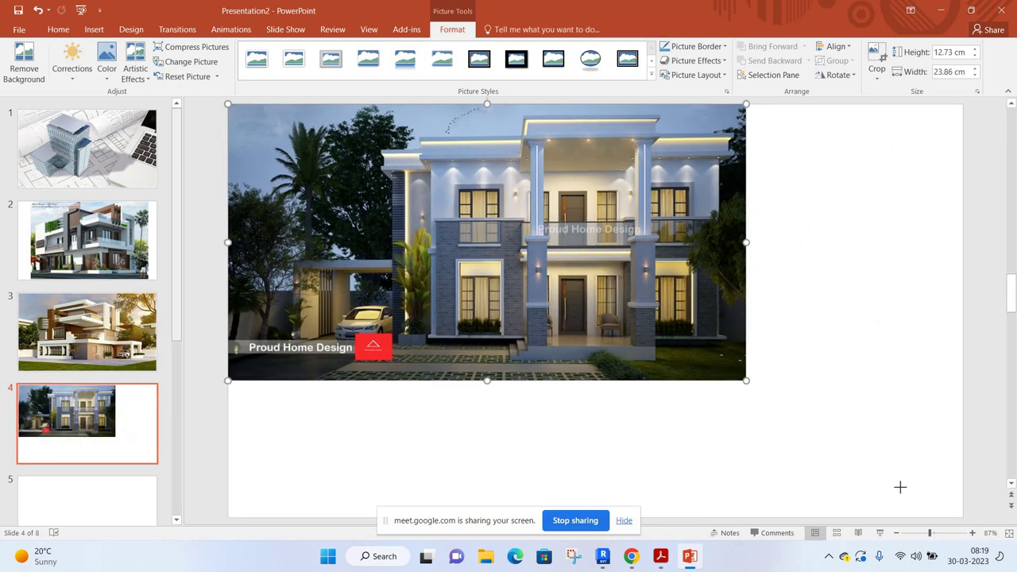
left_click_drag(745, 380, 963, 496)
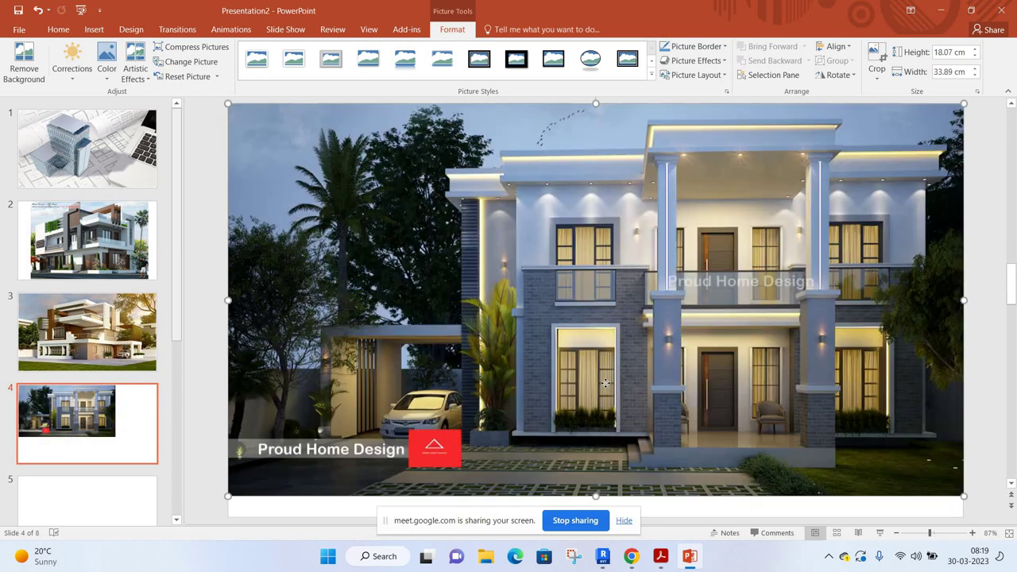
left_click_drag(605, 384, 605, 393)
key("Down")
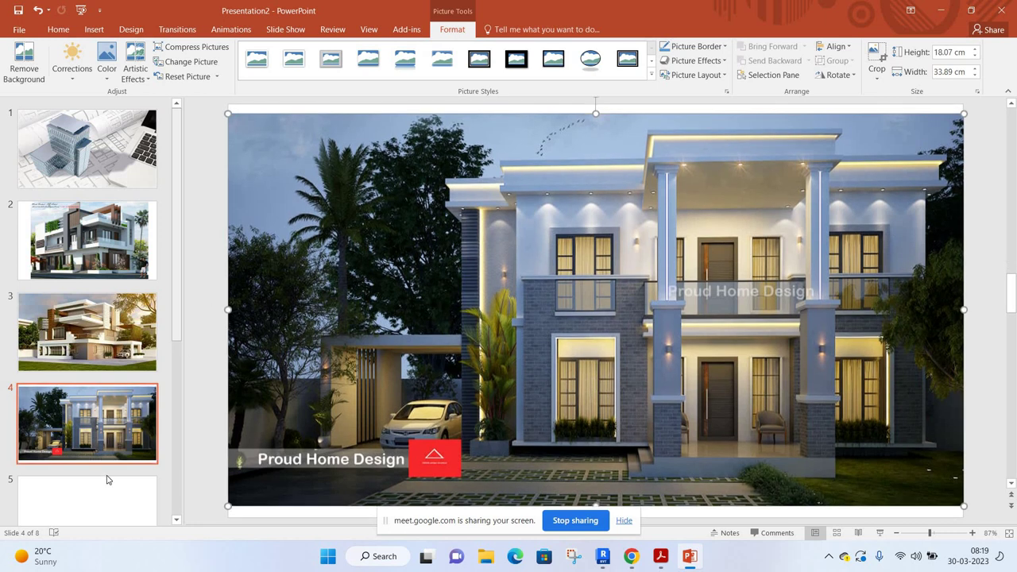
Go to slide 5 and delete its title placeholder.
left_click(108, 480)
scroll(108, 479, "down", 3)
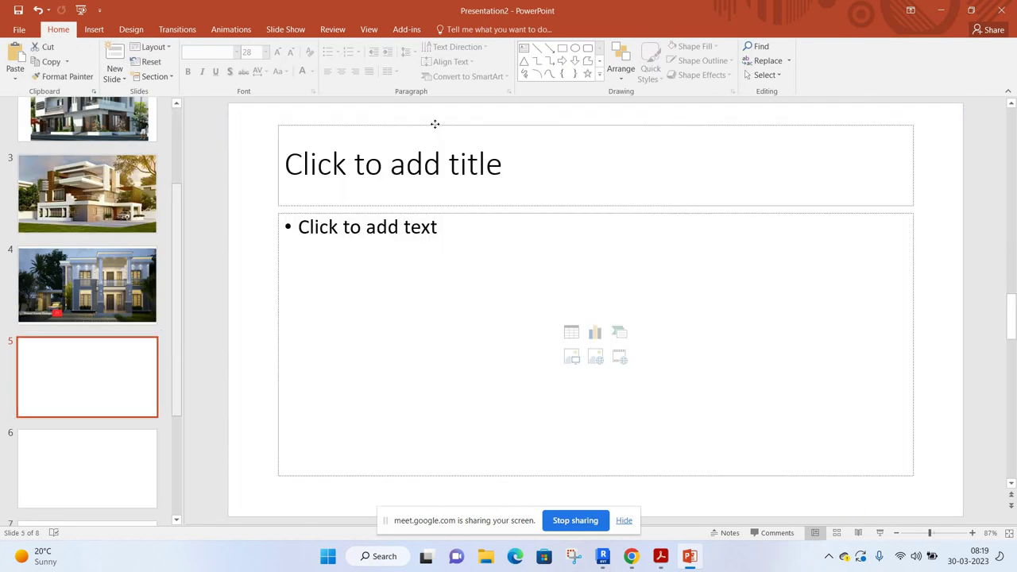
left_click(434, 123)
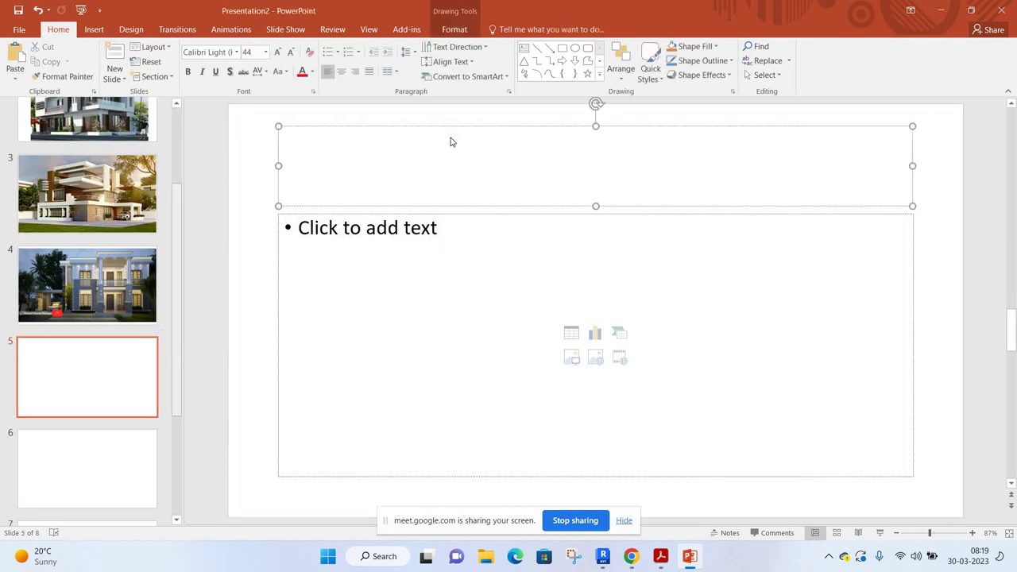
right_click(436, 125)
left_click(469, 132)
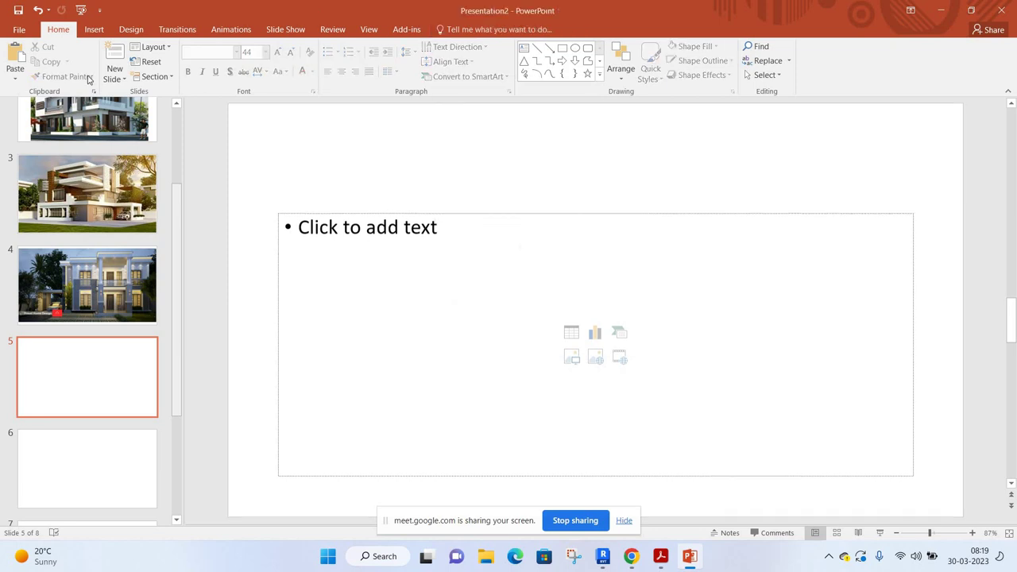
Insert the 13460 house picture onto slide 5.
left_click(94, 29)
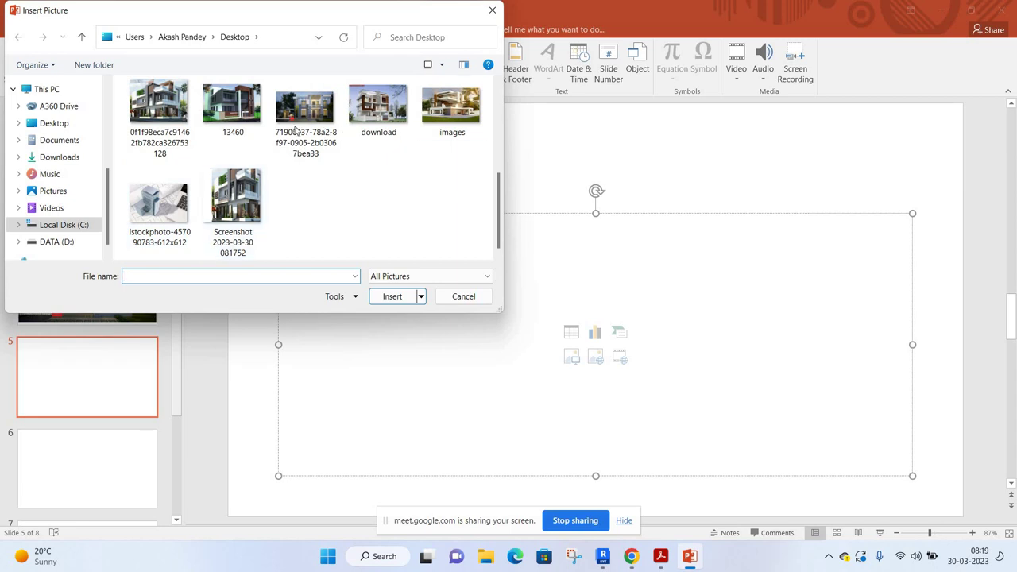
key("Up")
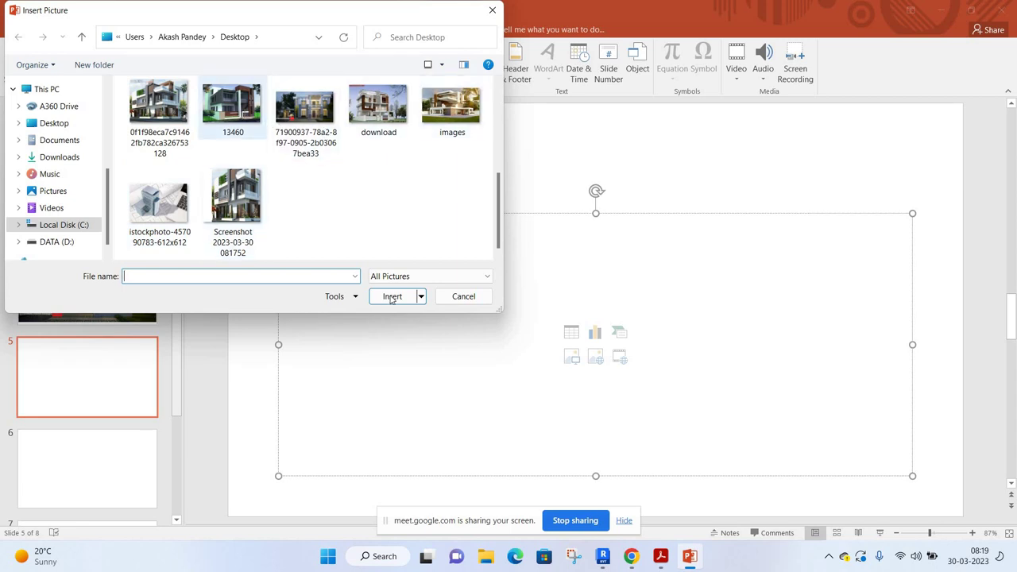
left_click(395, 300)
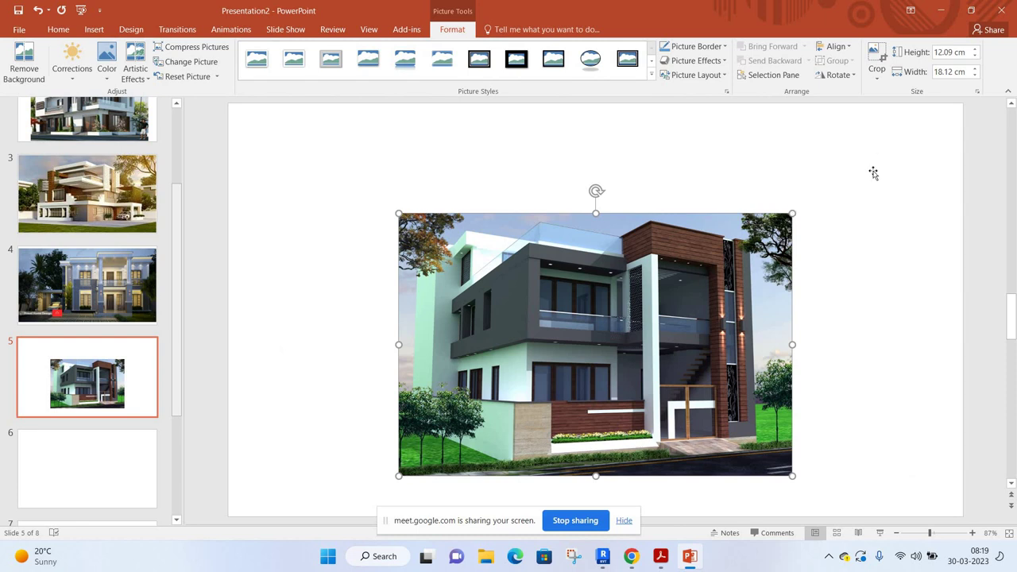
Enlarge and reposition the 13460 picture so it fills the whole slide.
left_click_drag(792, 213, 892, 145)
mouse_move(886, 445)
left_mouse_down()
mouse_move(752, 414)
mouse_move(729, 437)
left_mouse_up()
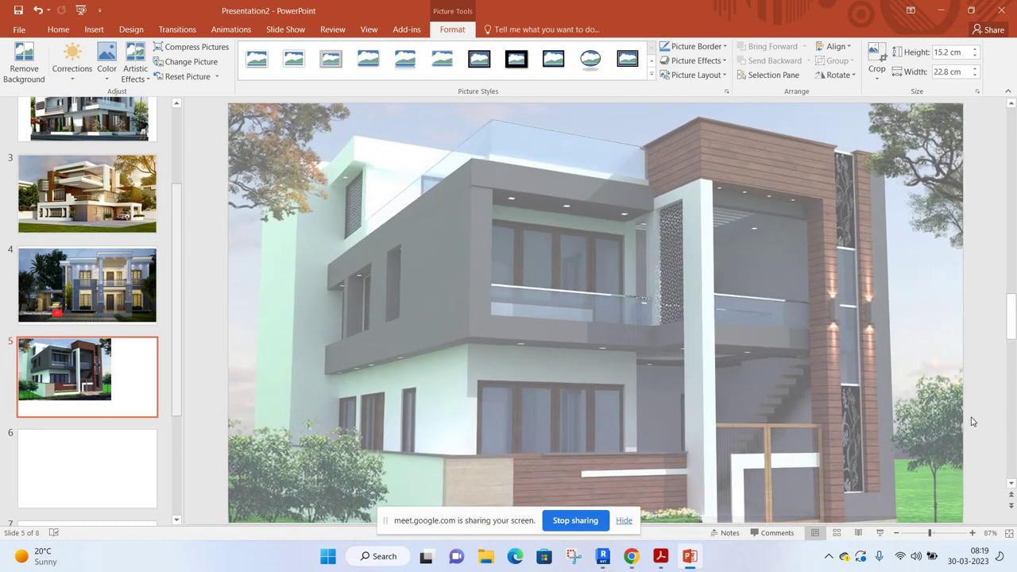
left_click_drag(954, 511, 962, 516)
key("Escape")
left_click(487, 562)
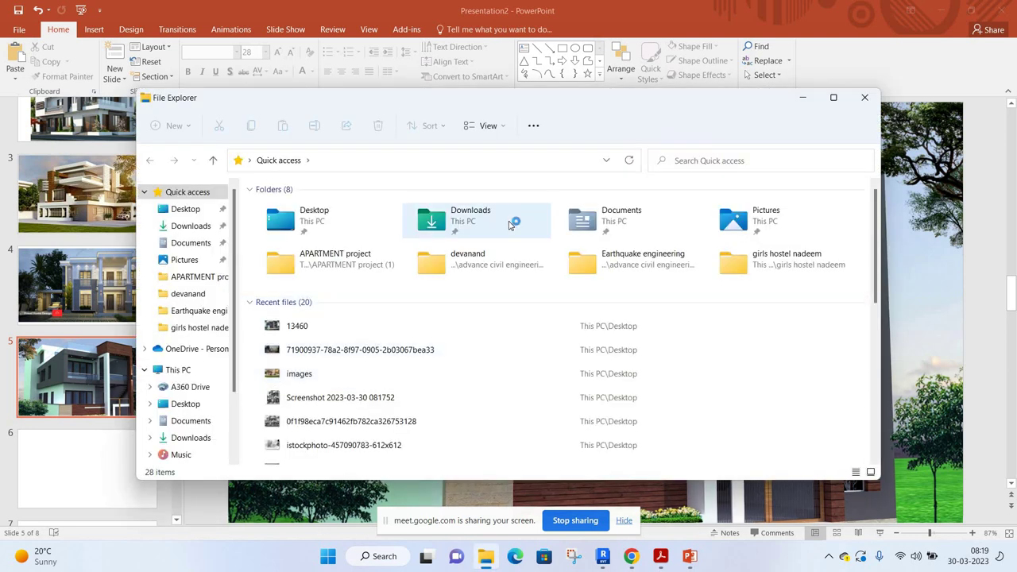
Open the Downloads folder and select the BIM portfolio PDF.
double_click(510, 225)
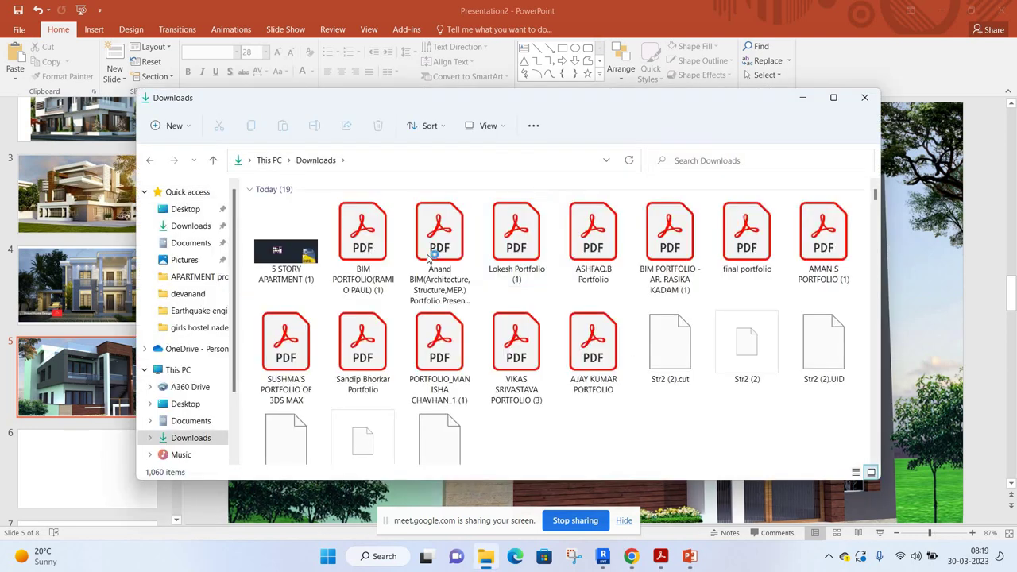
left_click(429, 256)
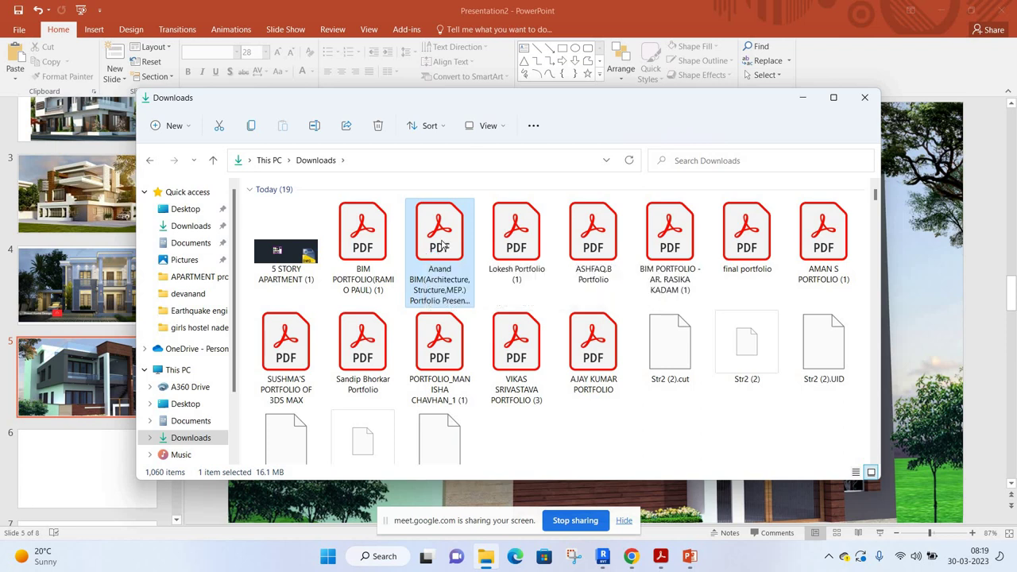
Open the BIM portfolio PDF in Acrobat Reader and scroll through to page 21.
double_click(441, 249)
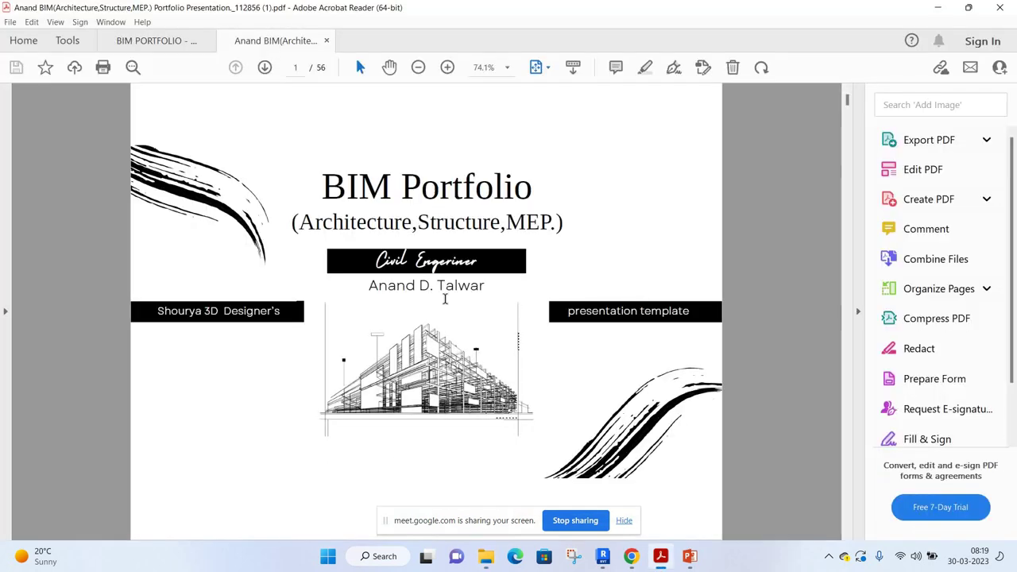
scroll(509, 373, "down", 1)
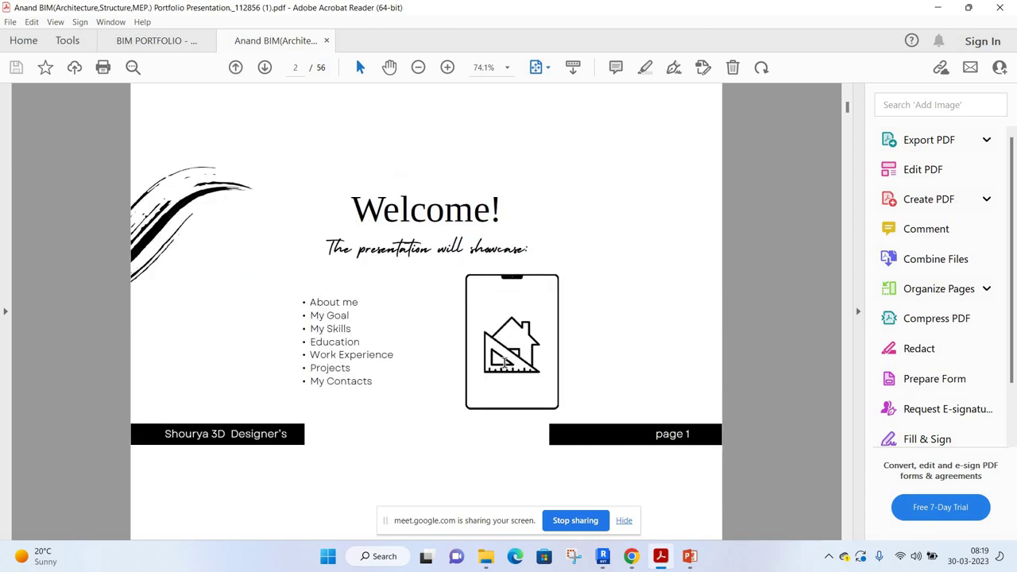
scroll(502, 357, "down", 1)
scroll(500, 354, "down", 1)
scroll(499, 352, "down", 1)
scroll(477, 346, "down", 2)
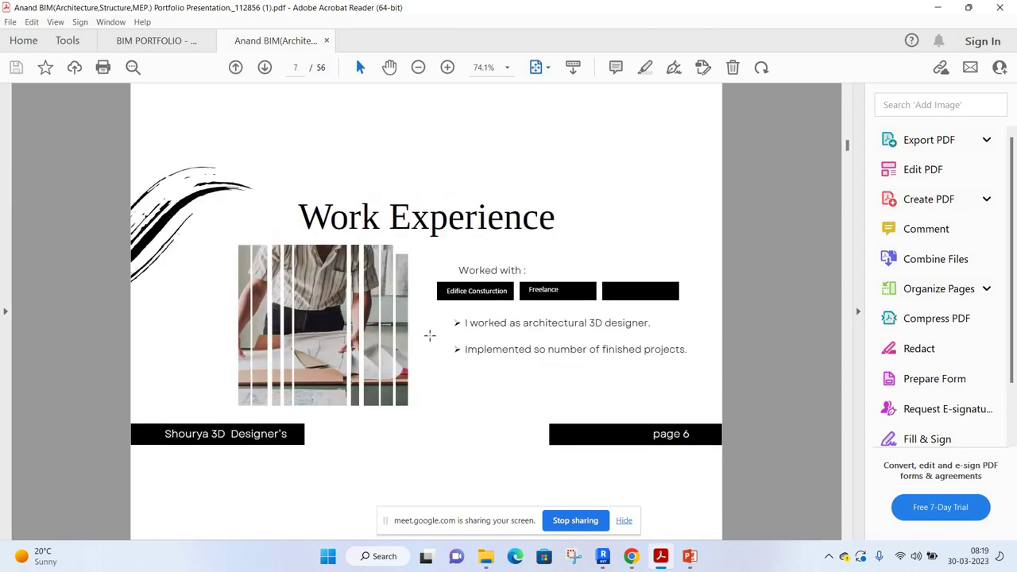
scroll(430, 334, "down", 2)
scroll(406, 239, "down", 1)
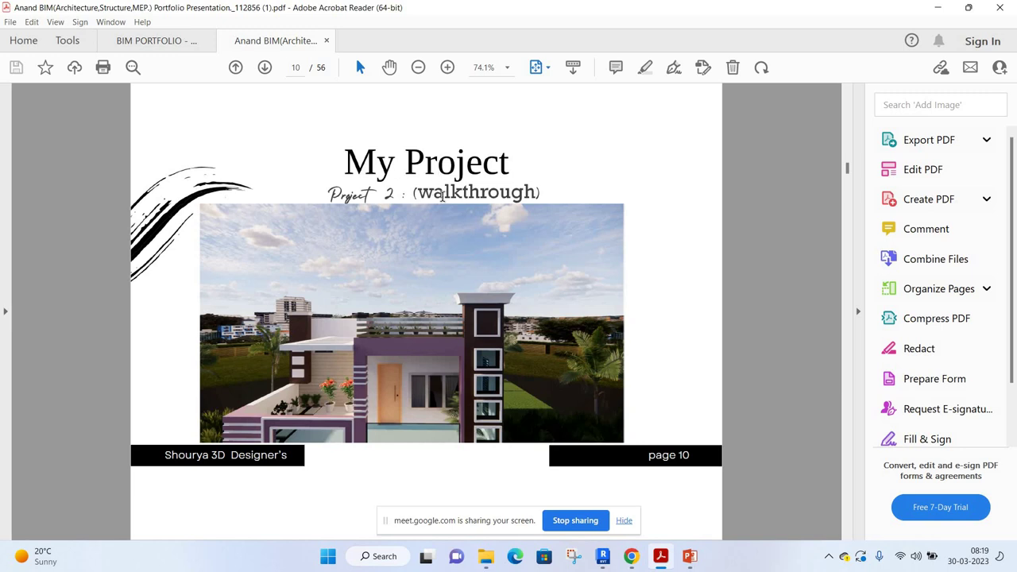
scroll(355, 217, "down", 1)
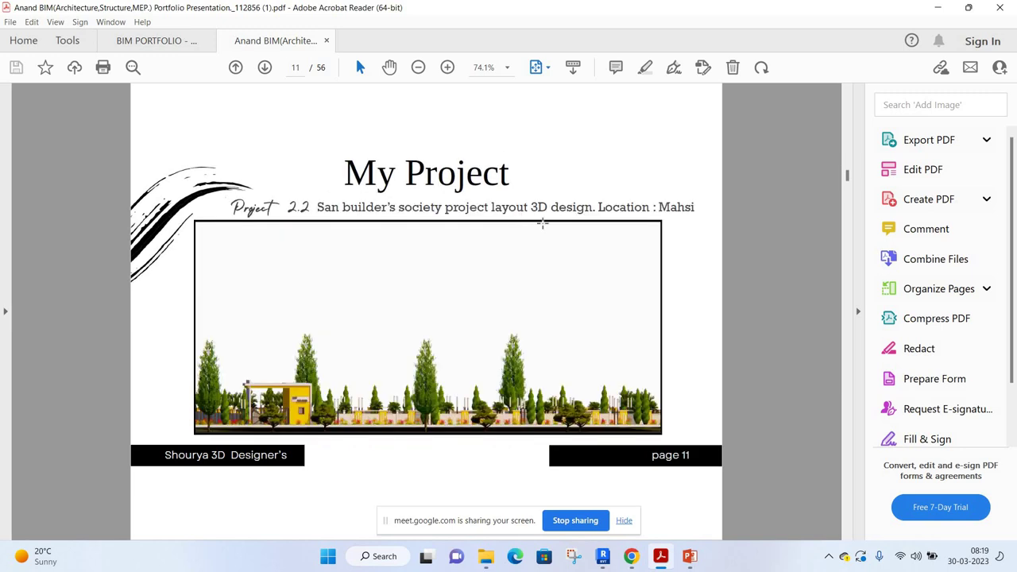
scroll(469, 192, "down", 2)
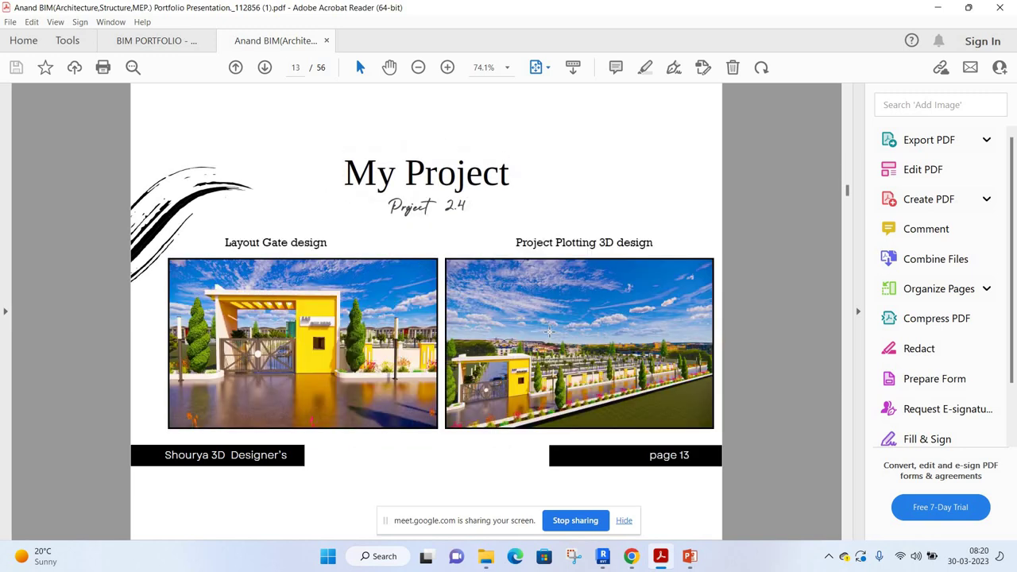
scroll(548, 331, "down", 1)
scroll(548, 330, "down", 1)
scroll(548, 331, "down", 1)
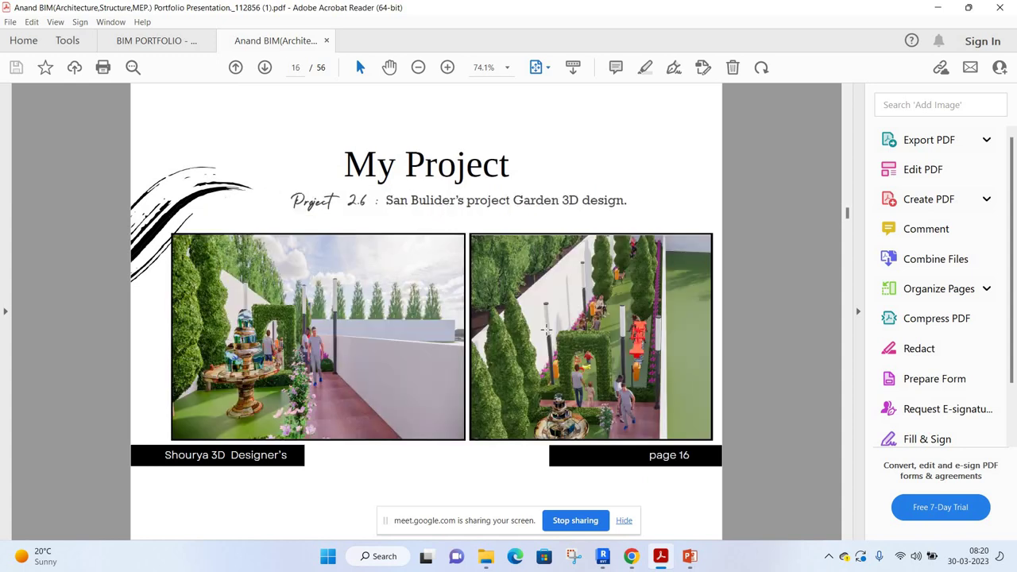
scroll(387, 351, "down", 1)
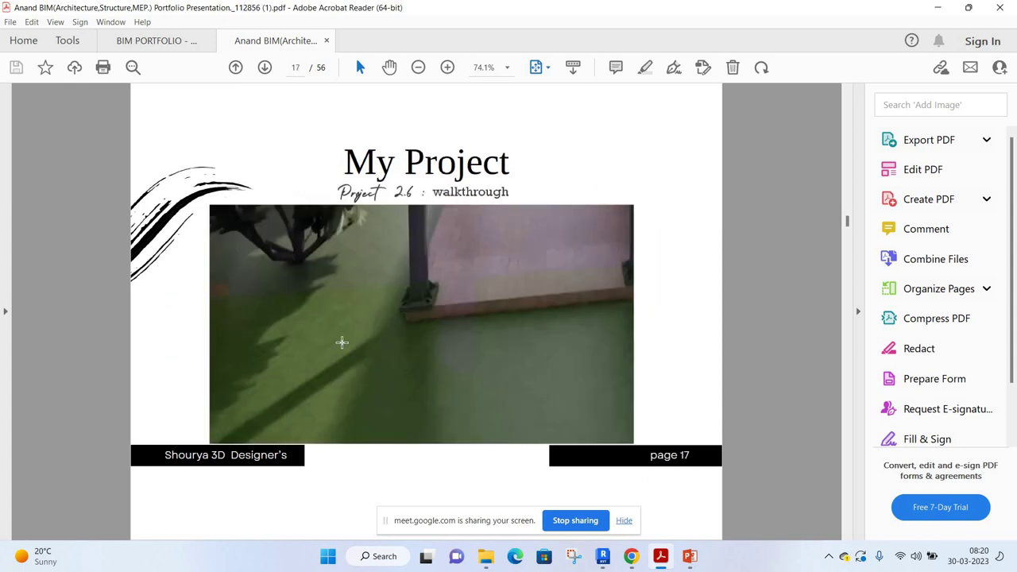
scroll(342, 342, "down", 2)
scroll(325, 200, "down", 2)
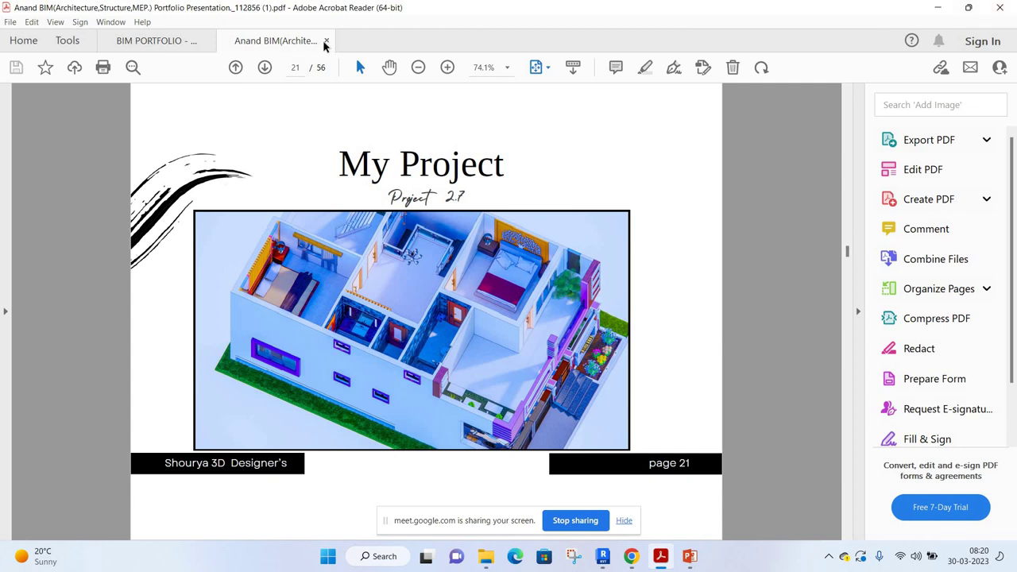
Minimise both Acrobat windows and the Downloads folder window.
left_click(938, 7)
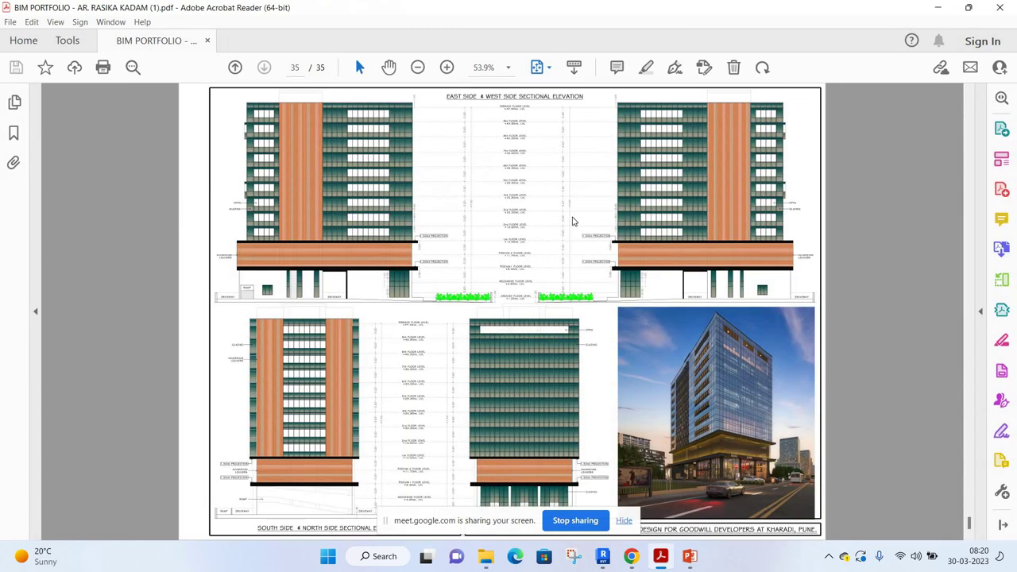
left_click(937, 7)
left_click(804, 97)
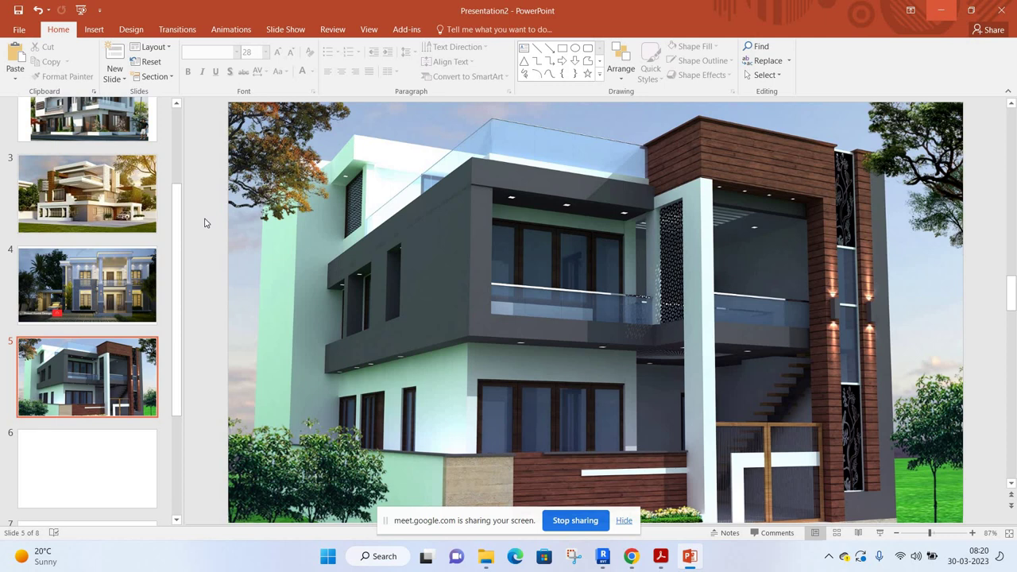
Export the presentation as Presentation2.pdf in Documents, replacing the existing PDF.
key("Up")
key("Up")
key("Up")
key("Up")
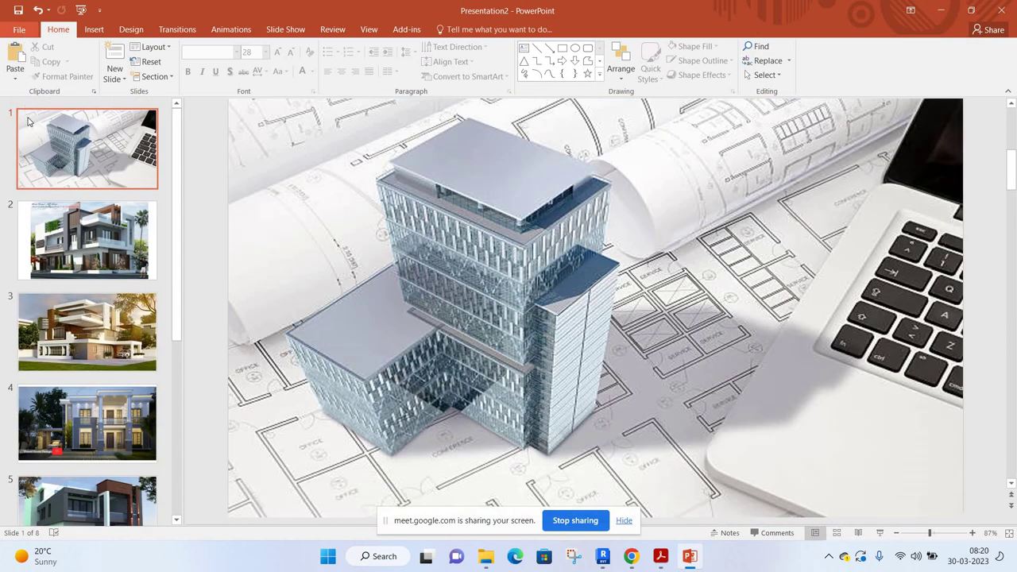
key("alt+f")
left_click(29, 148)
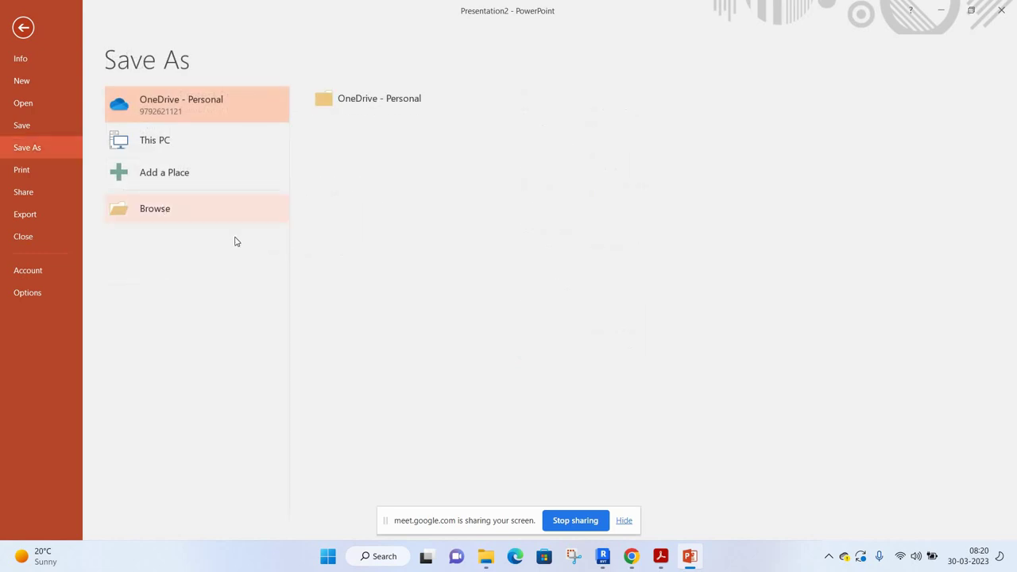
left_click(168, 240)
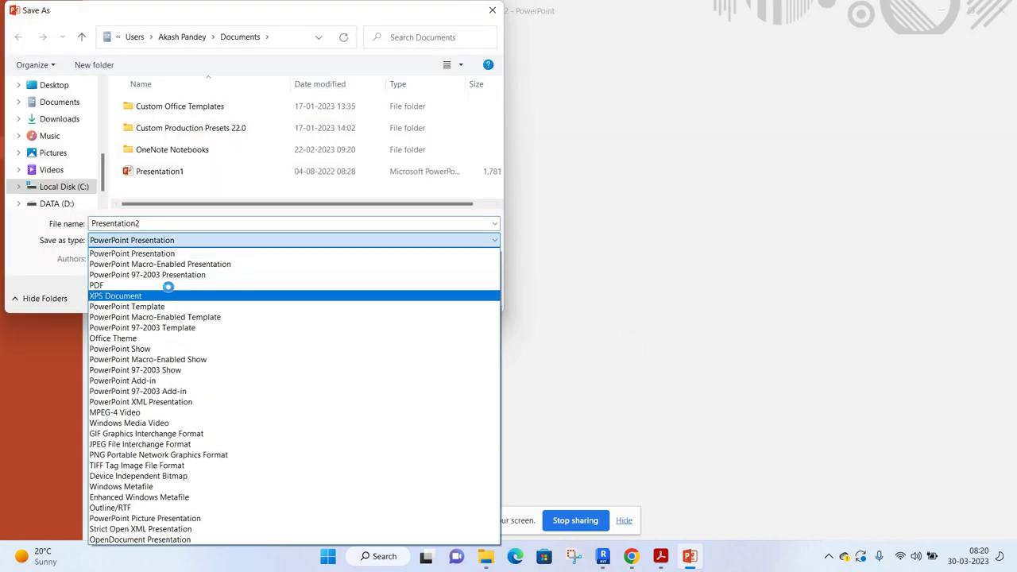
left_click(167, 284)
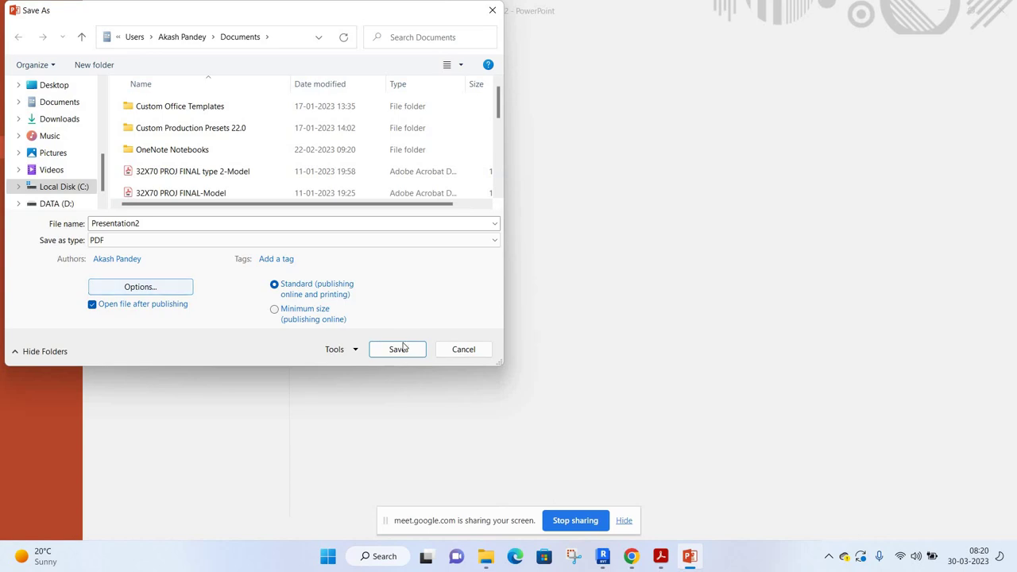
left_click(401, 348)
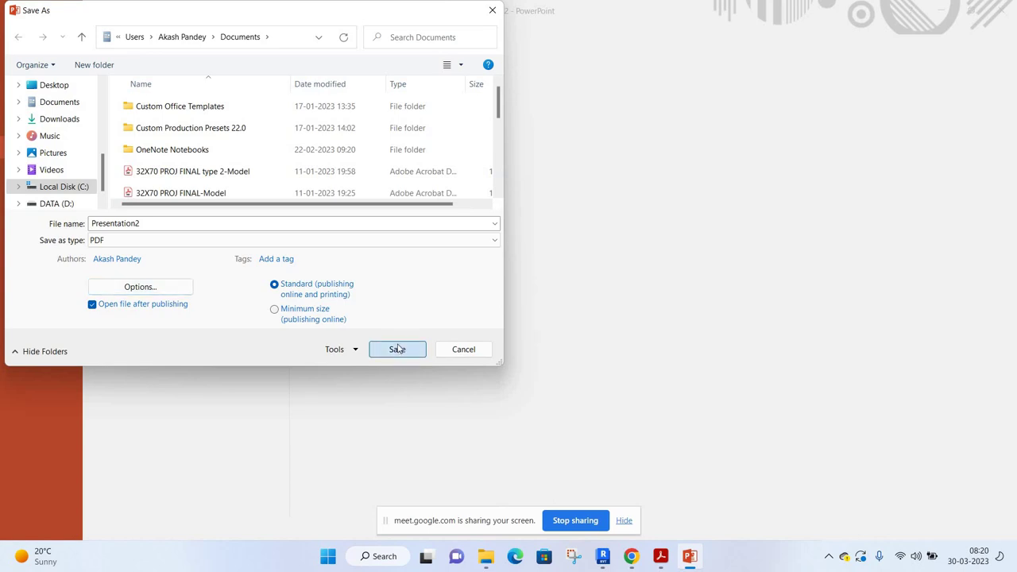
left_click(398, 350)
left_click(537, 279)
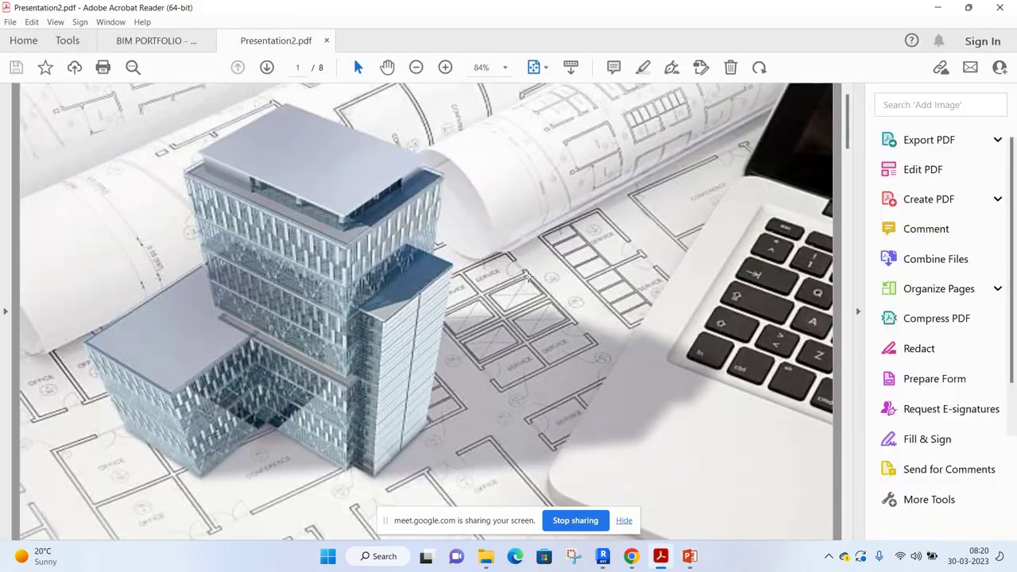
Page through the 8-page Presentation2.pdf, including blank page 6, then close it and return to PowerPoint.
scroll(526, 270, "down", 1)
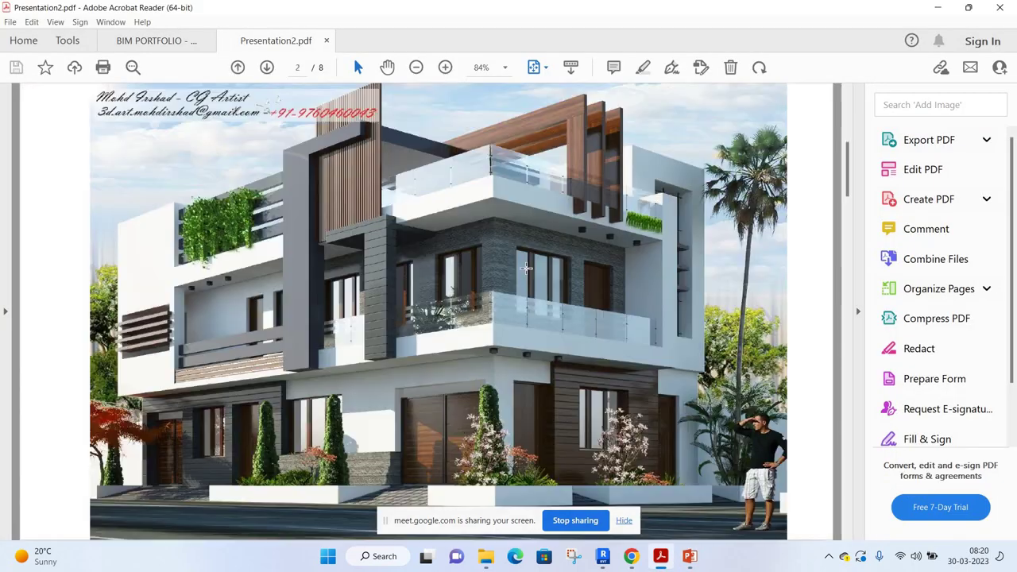
scroll(525, 271, "down", 1)
scroll(525, 271, "down", 1)
scroll(525, 269, "down", 1)
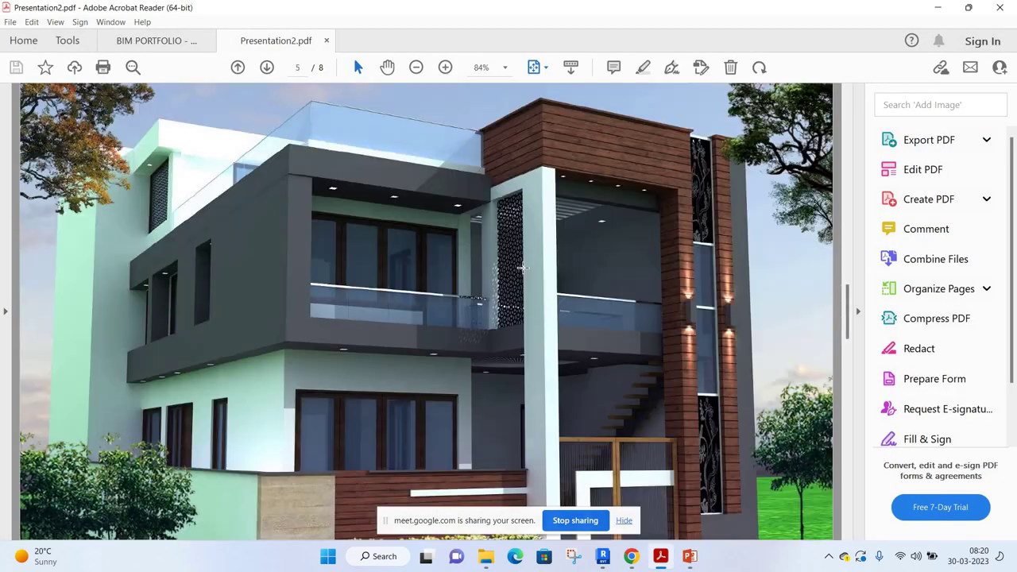
scroll(523, 267, "down", 1)
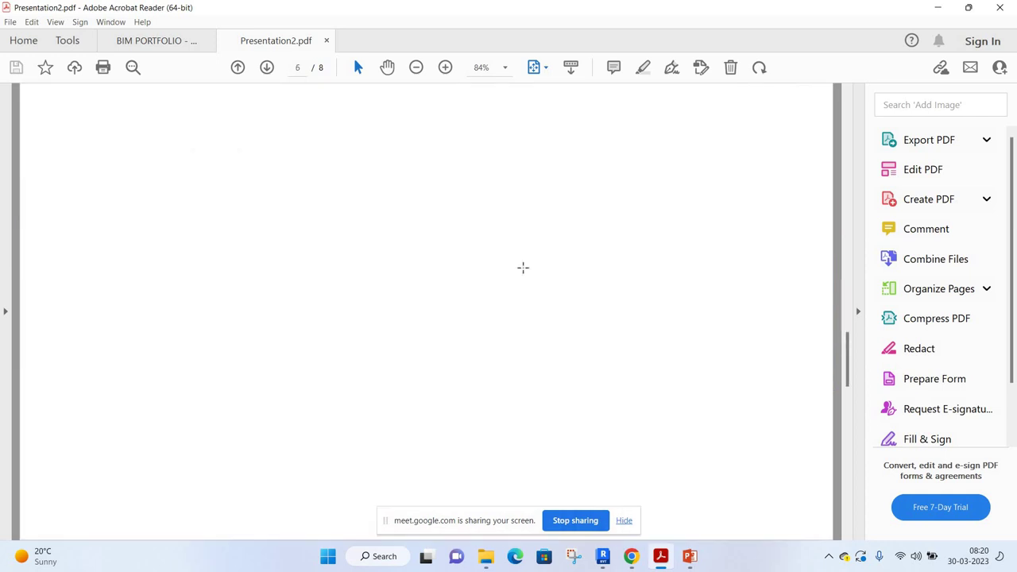
scroll(522, 268, "down", 1)
scroll(523, 268, "up", 2)
scroll(523, 268, "up", 2)
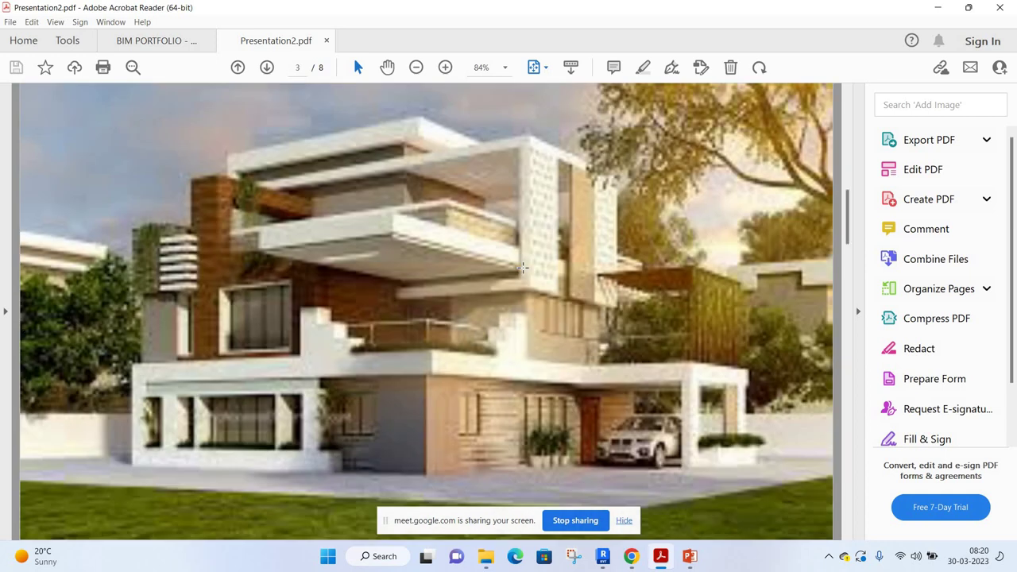
scroll(336, 186, "up", 2)
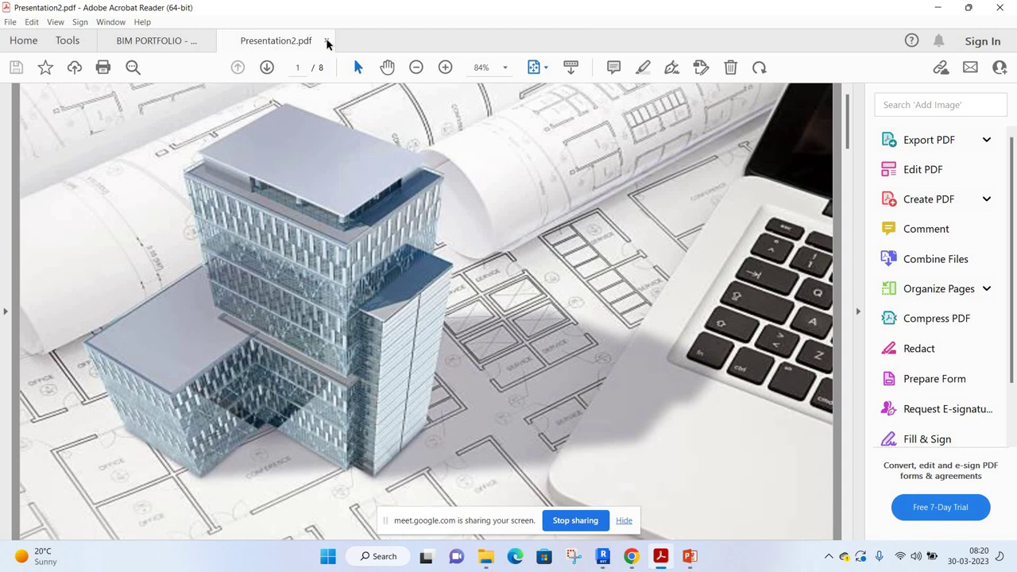
left_click(326, 41)
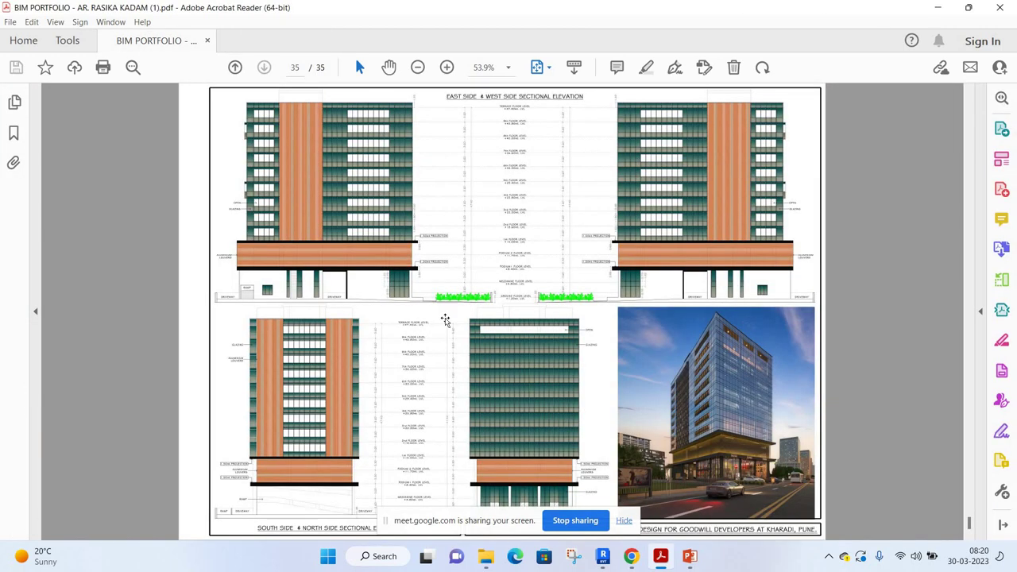
key("alt+Tab")
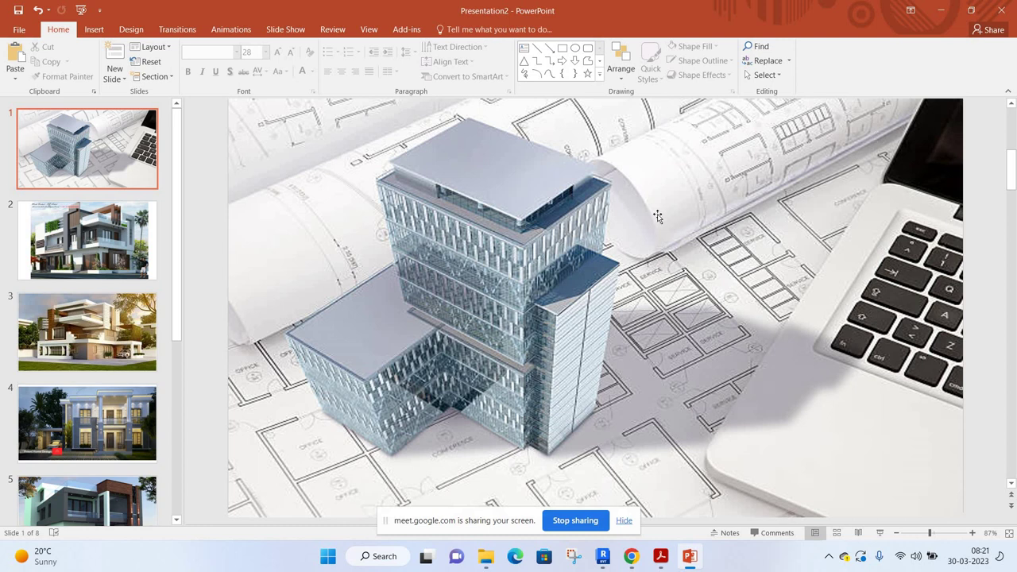
Scroll through slides 1–4, minimise PowerPoint and bring the Google Meet Chrome window forward.
scroll(657, 215, "down", 1)
scroll(657, 215, "down", 1)
scroll(659, 215, "down", 1)
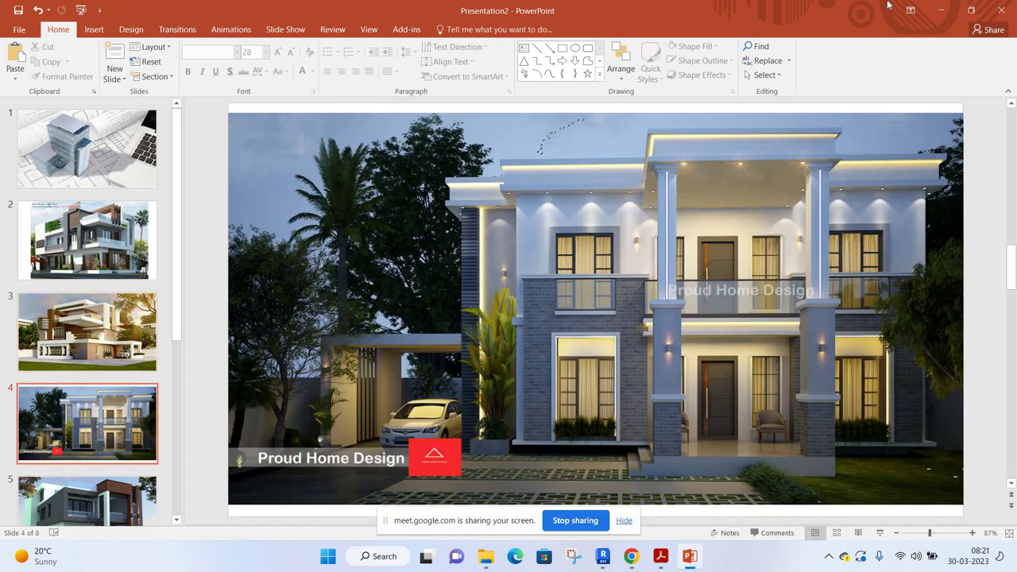
left_click(941, 10)
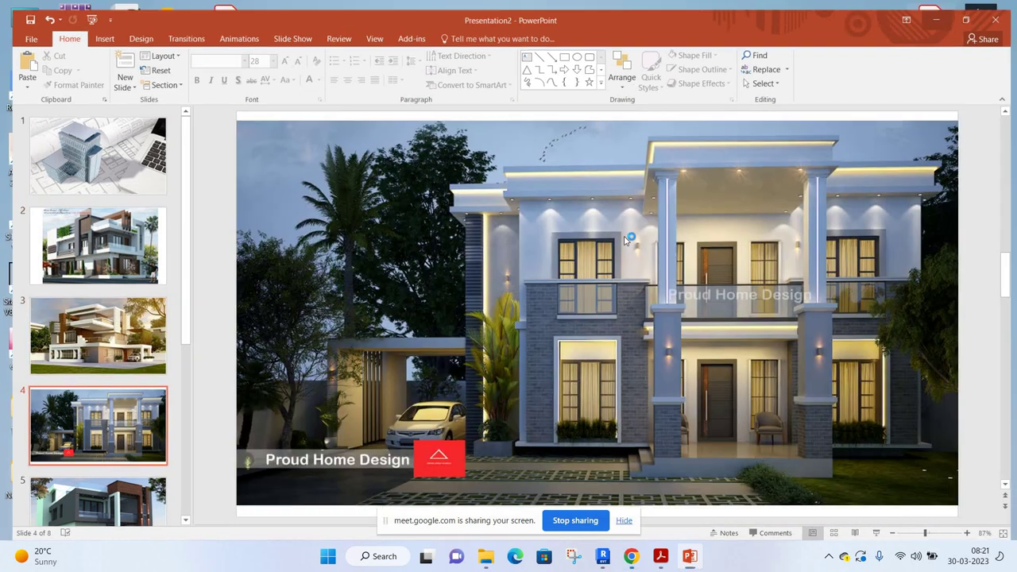
mouse_move(631, 556)
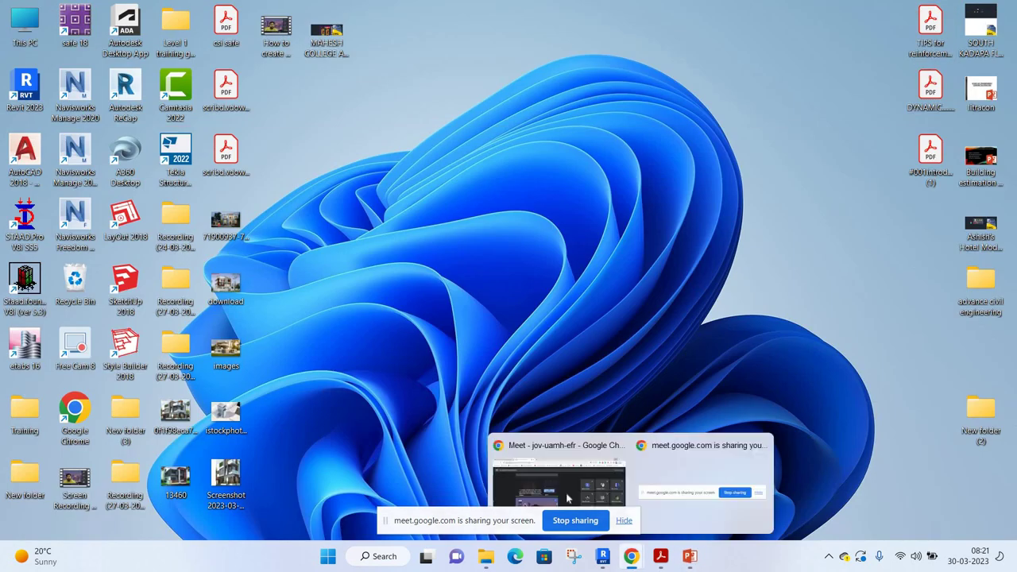
left_click(558, 477)
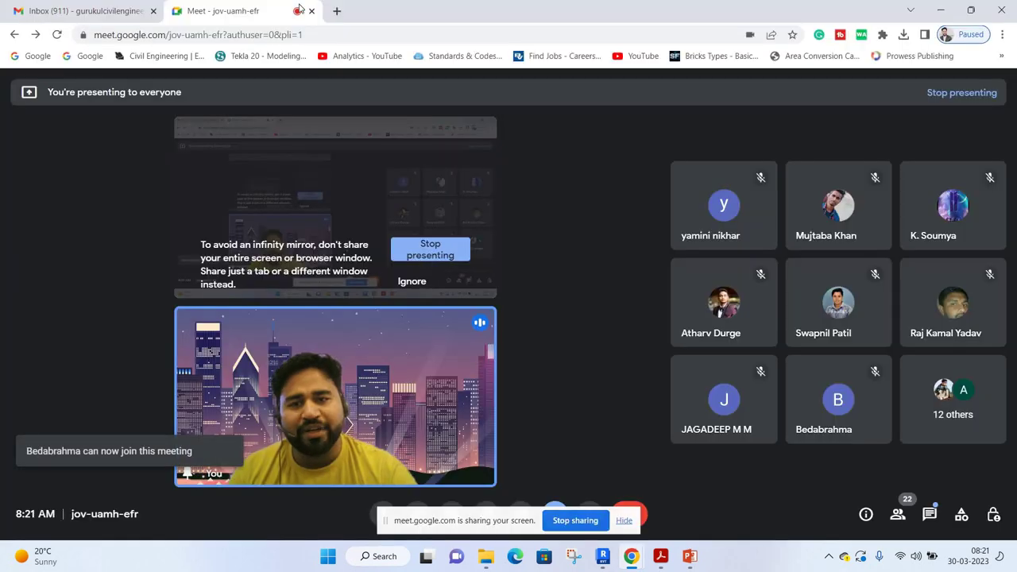
Open the Canva website in a new Chrome tab and sign in with the Google account.
left_click(339, 10)
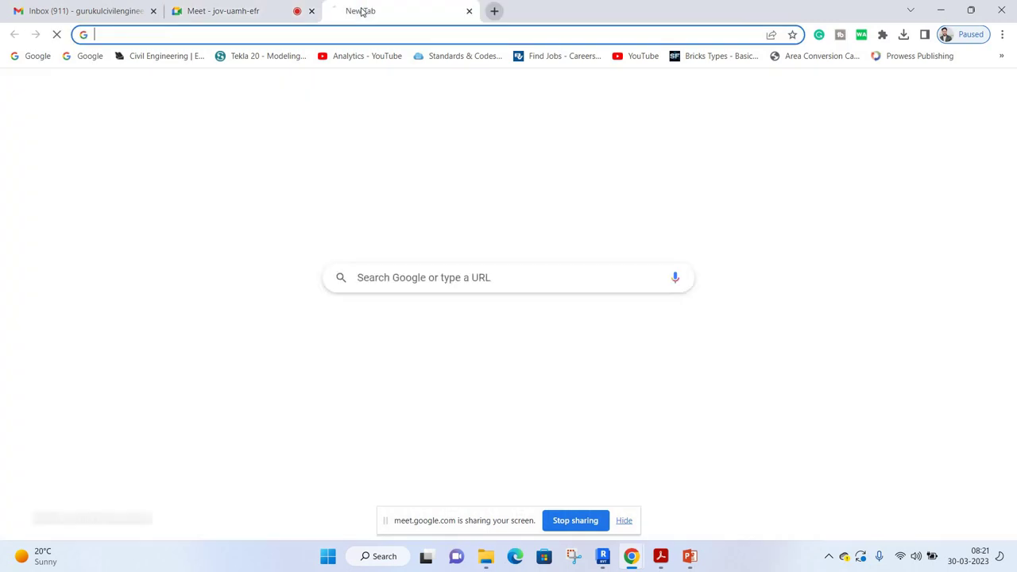
type("ca")
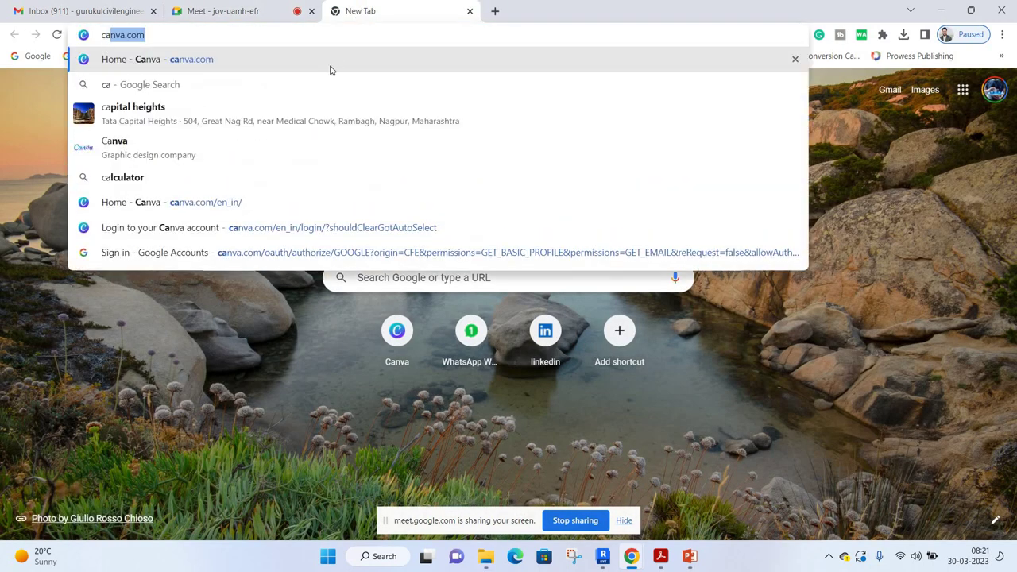
type("n")
key("Return")
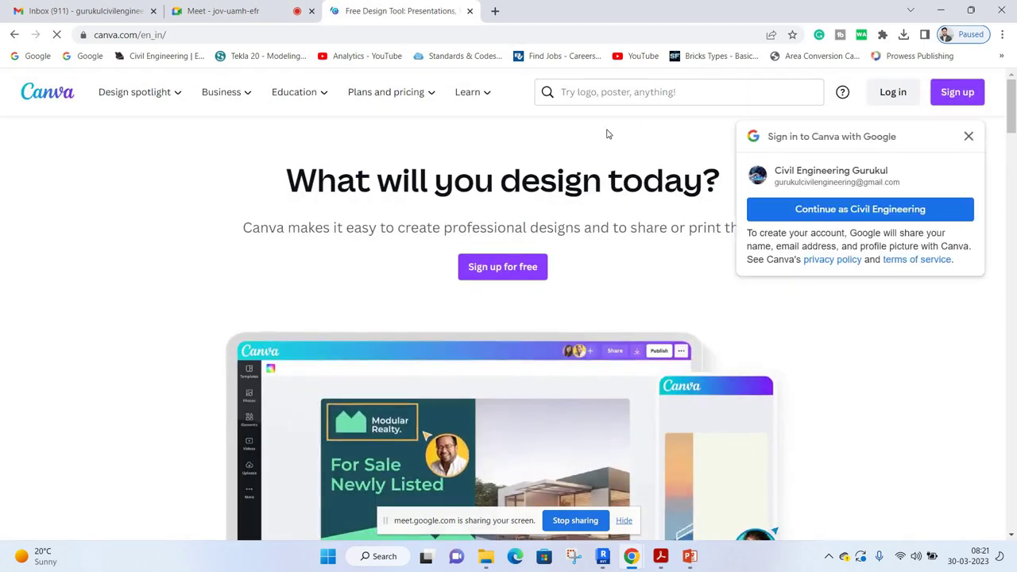
left_click(838, 211)
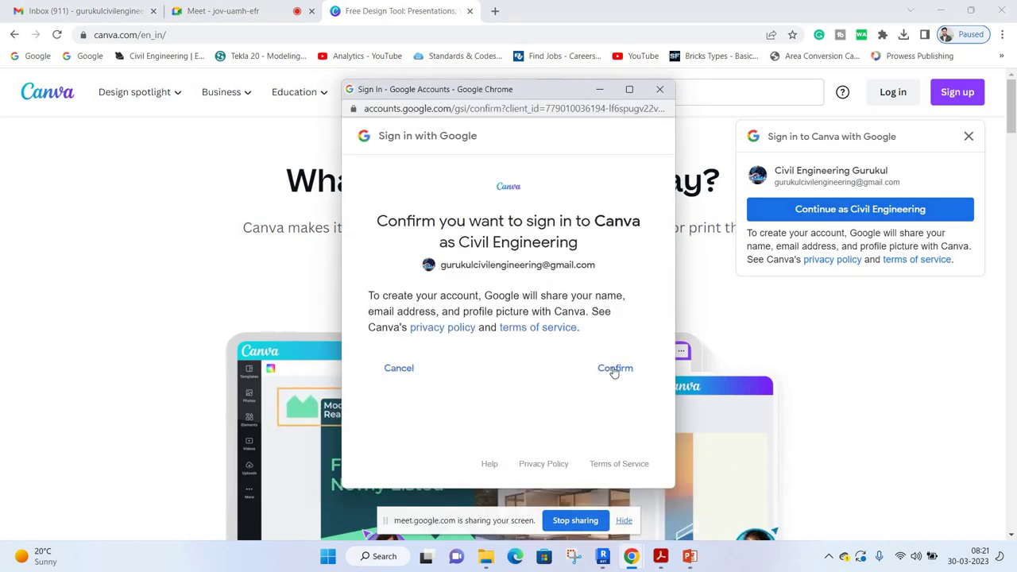
left_click(614, 368)
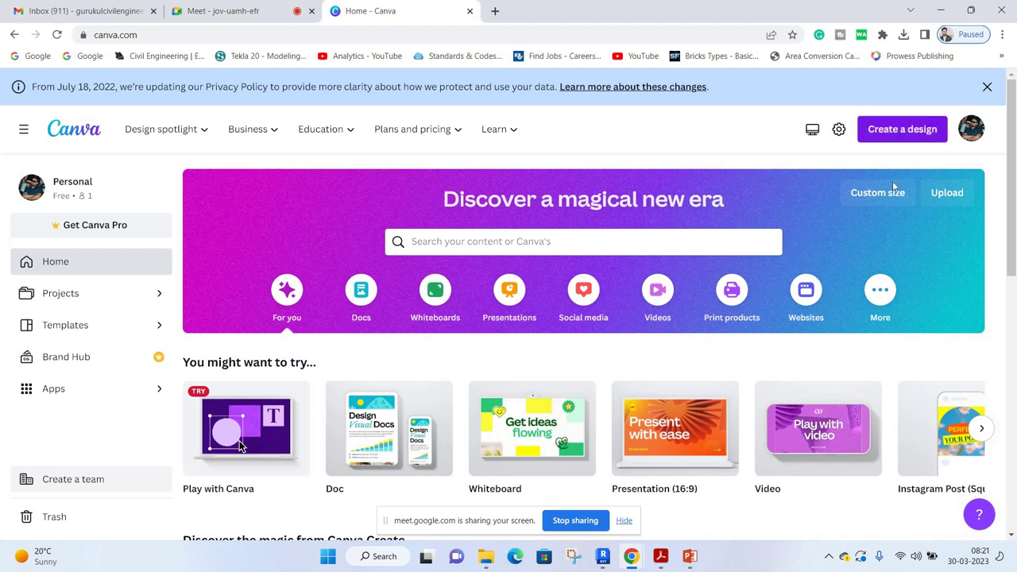
Choose Presentation (16:9) from the Create a design list of design types.
left_click(890, 132)
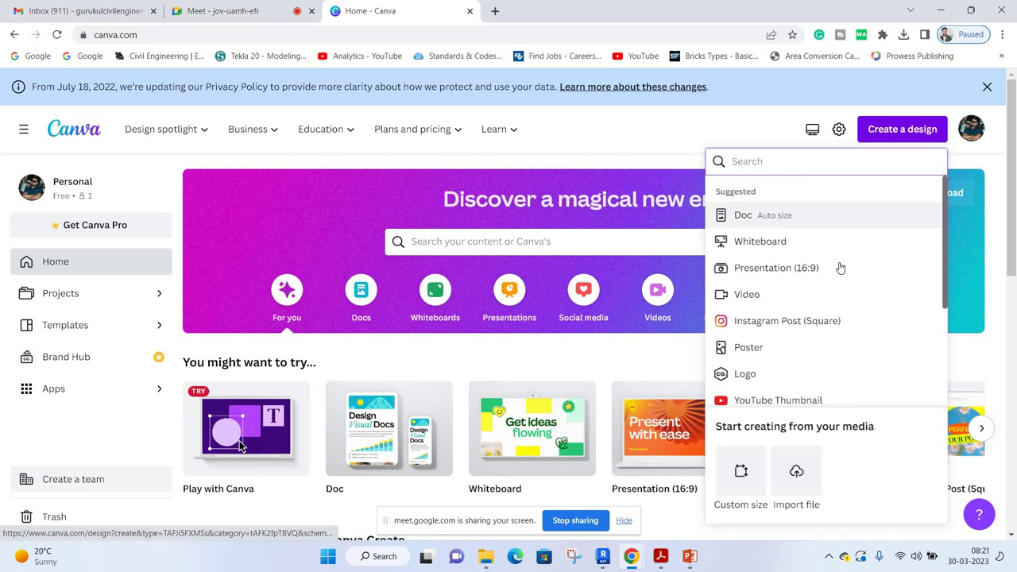
scroll(840, 274, "down", 1)
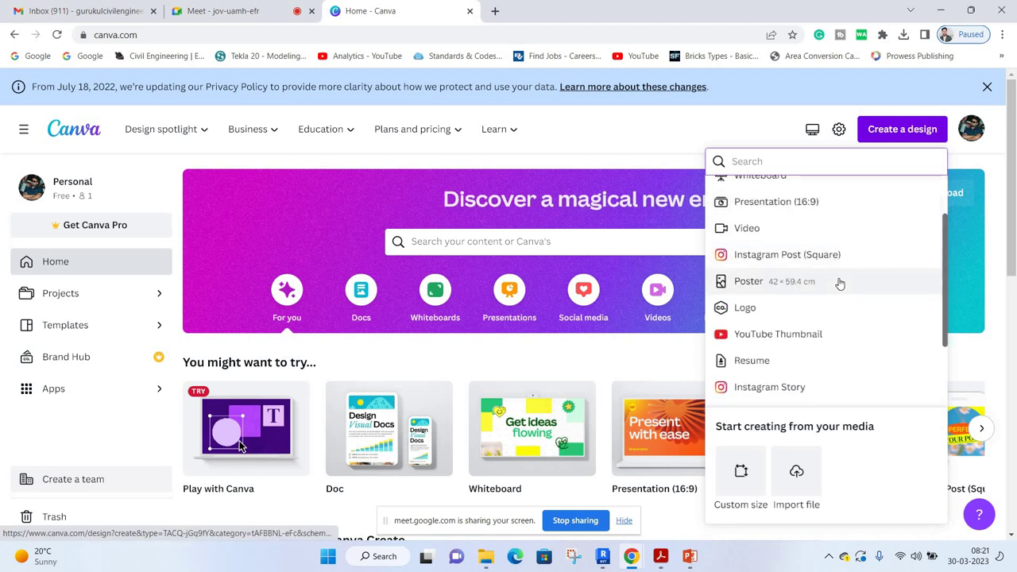
scroll(843, 296, "down", 1)
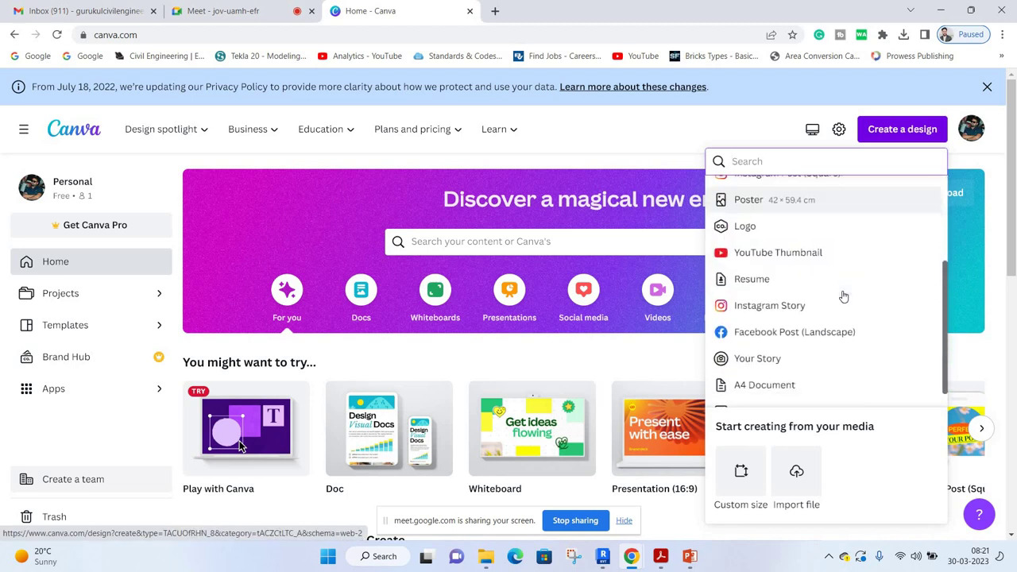
scroll(842, 294, "down", 1)
scroll(838, 352, "down", 1)
scroll(842, 298, "down", 2)
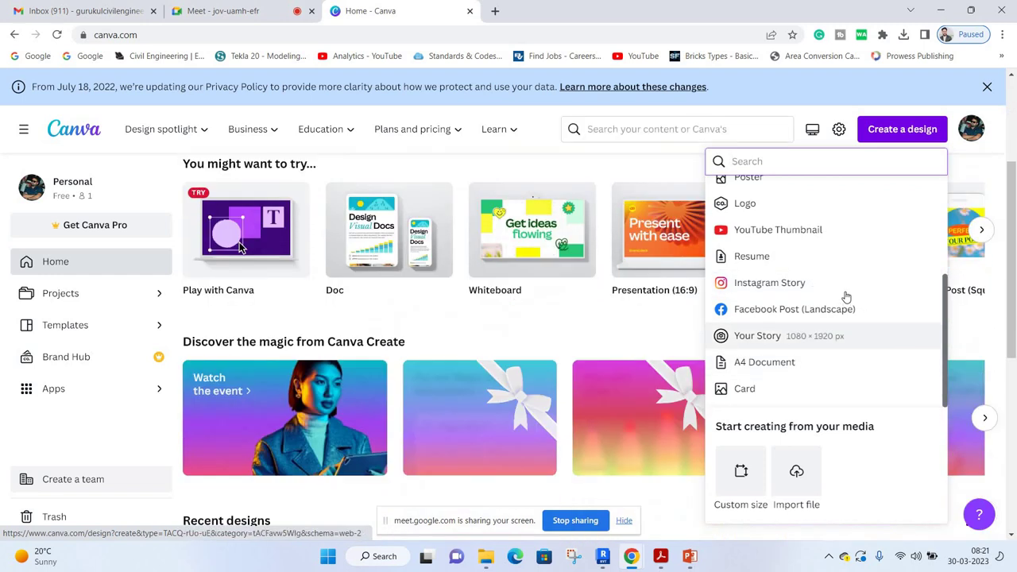
scroll(830, 271, "up", 2)
scroll(831, 271, "up", 1)
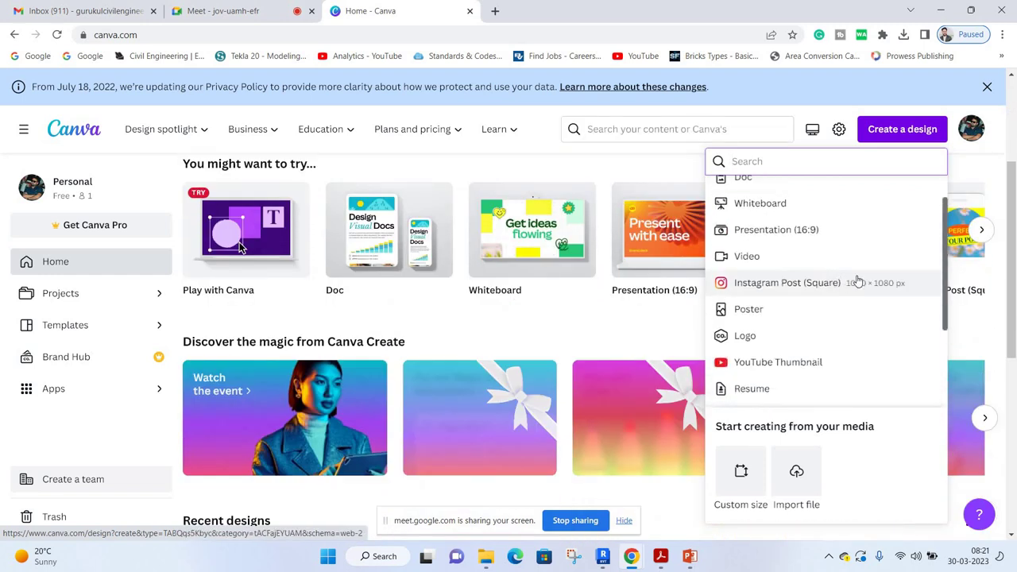
scroll(831, 275, "up", 1)
scroll(826, 276, "up", 1)
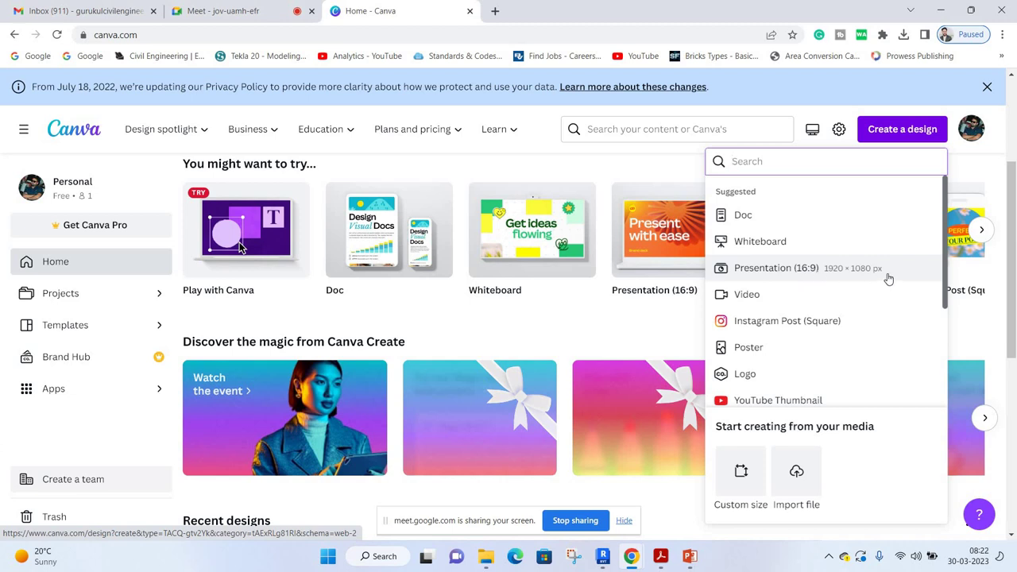
scroll(861, 225, "up", 1)
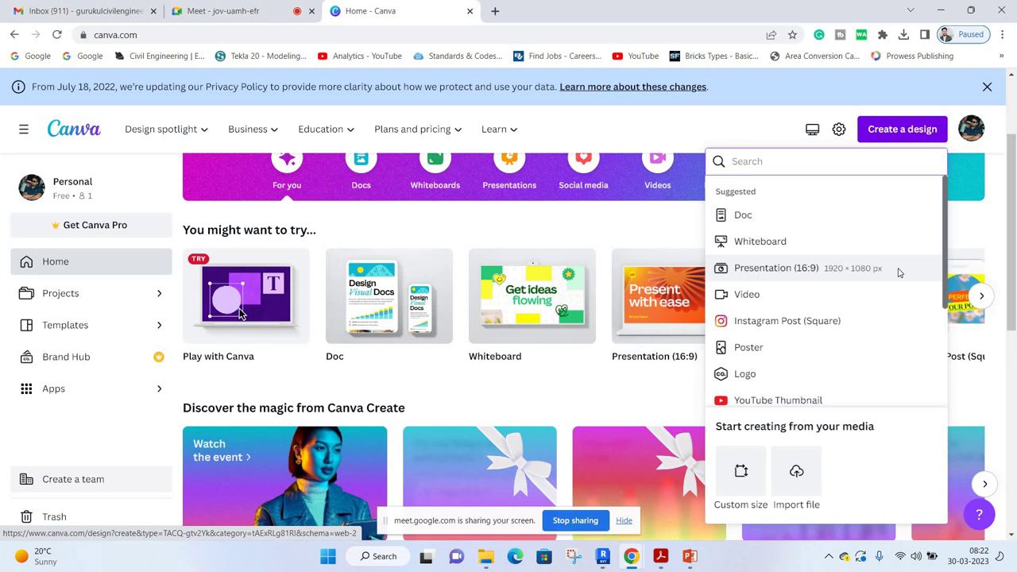
left_click(899, 273)
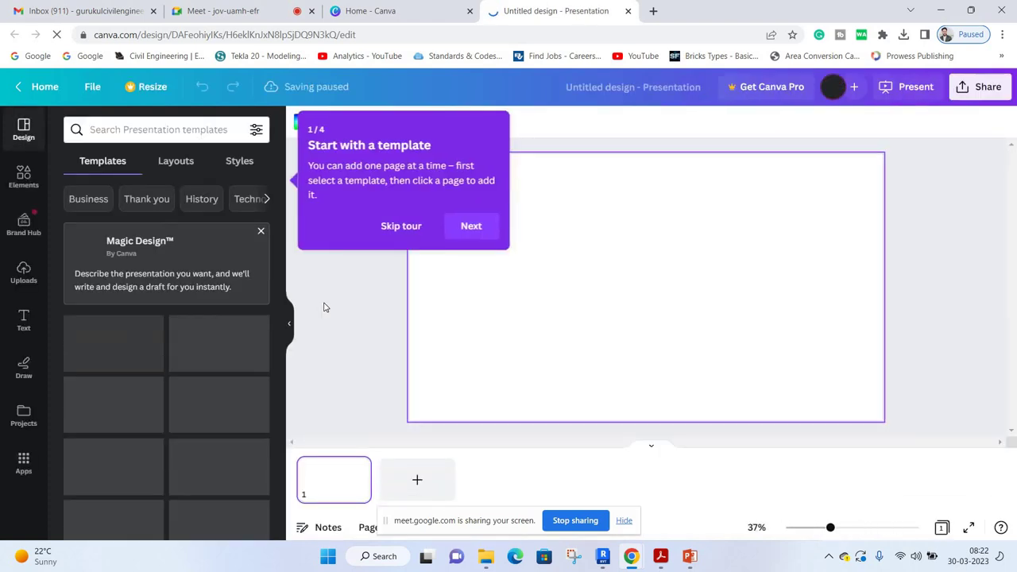
Step past the template, text and add-pages tour popups and close the tour.
left_click(481, 227)
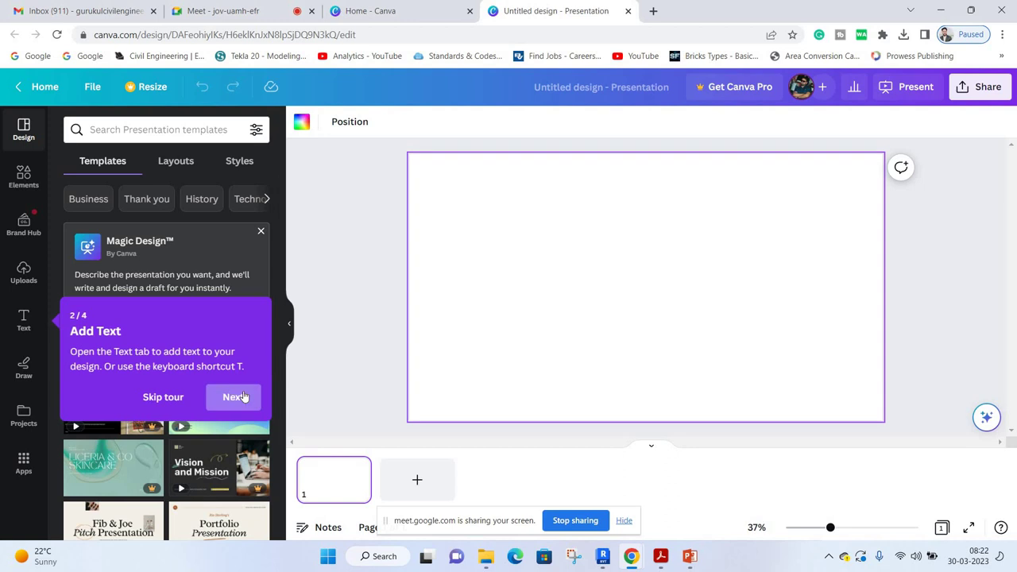
left_click(236, 396)
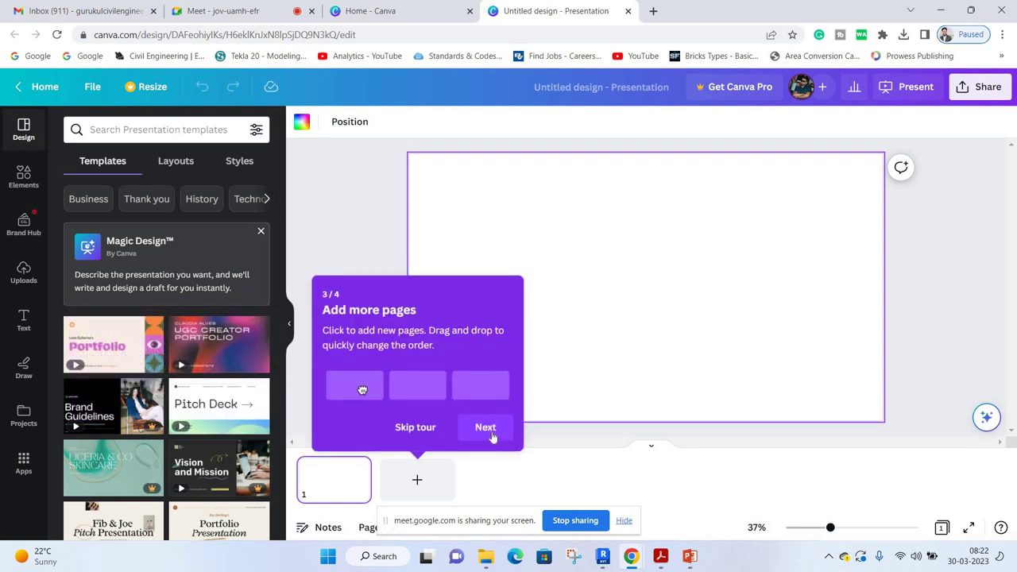
left_click(488, 430)
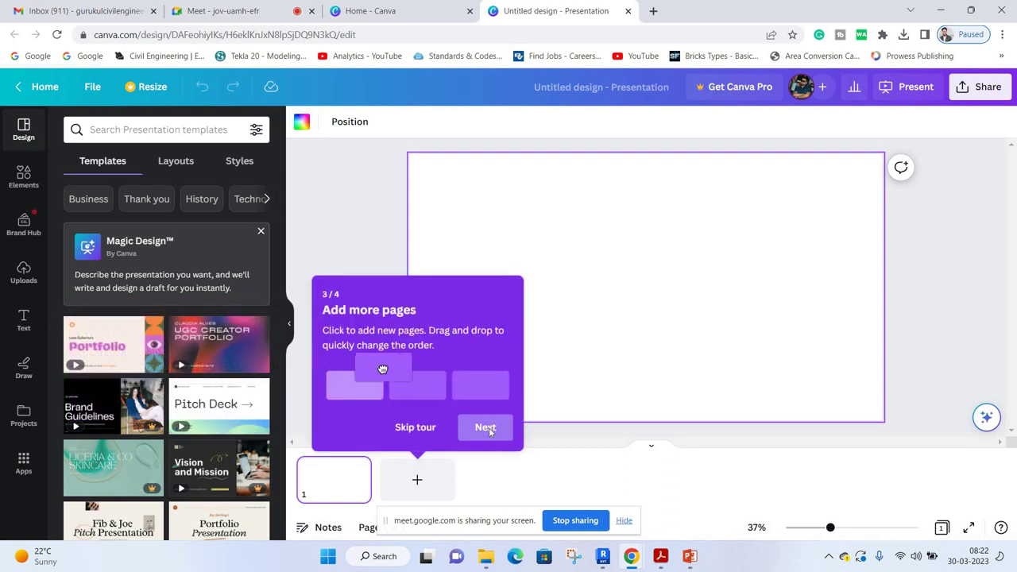
left_click(910, 219)
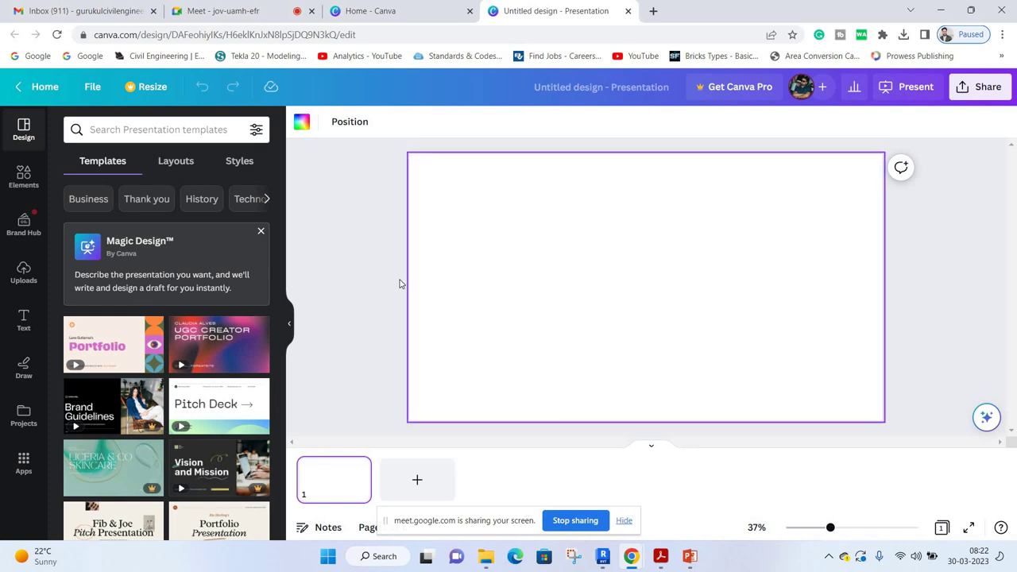
left_click(129, 132)
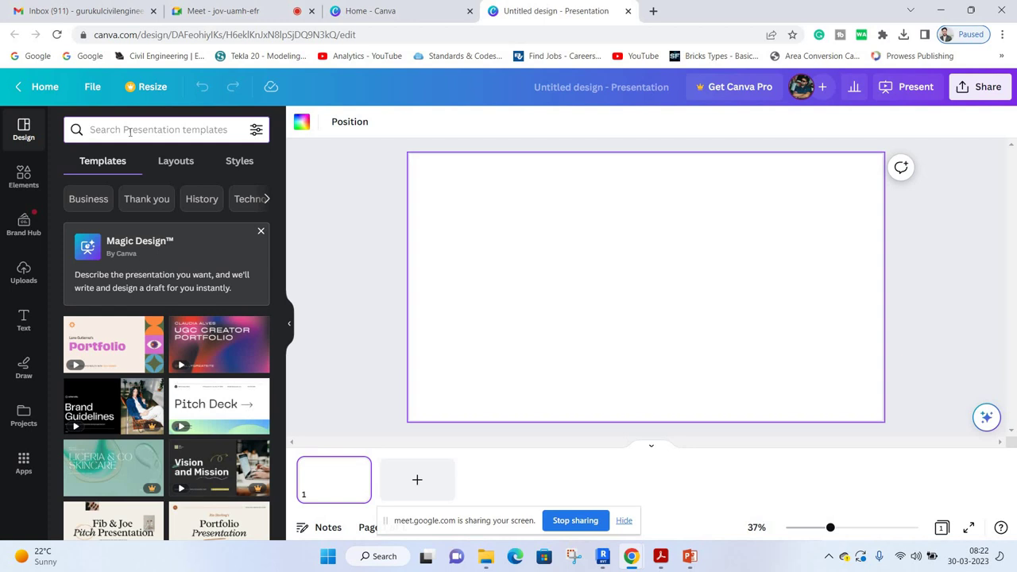
type("buildi")
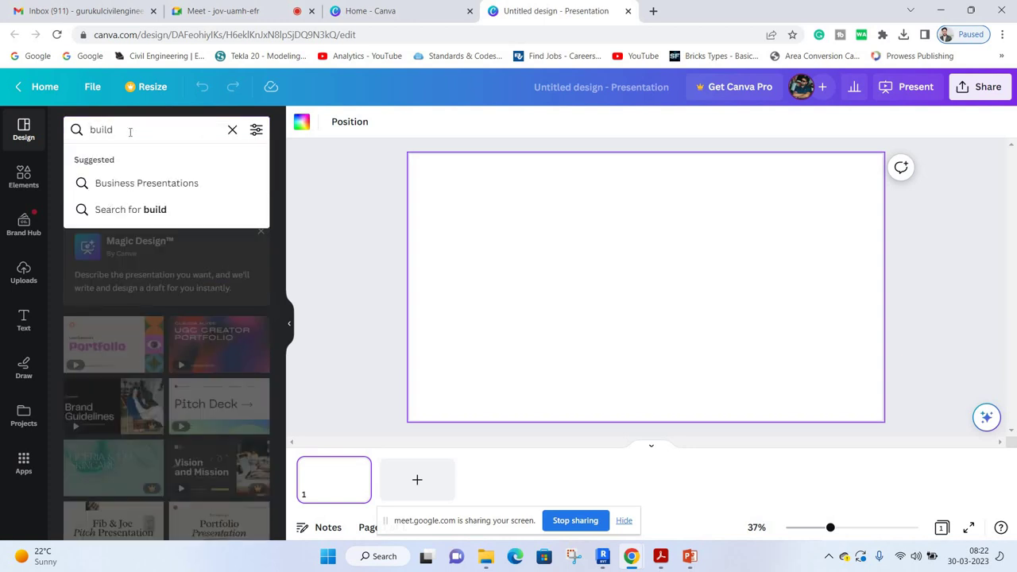
type("ng")
key("Return")
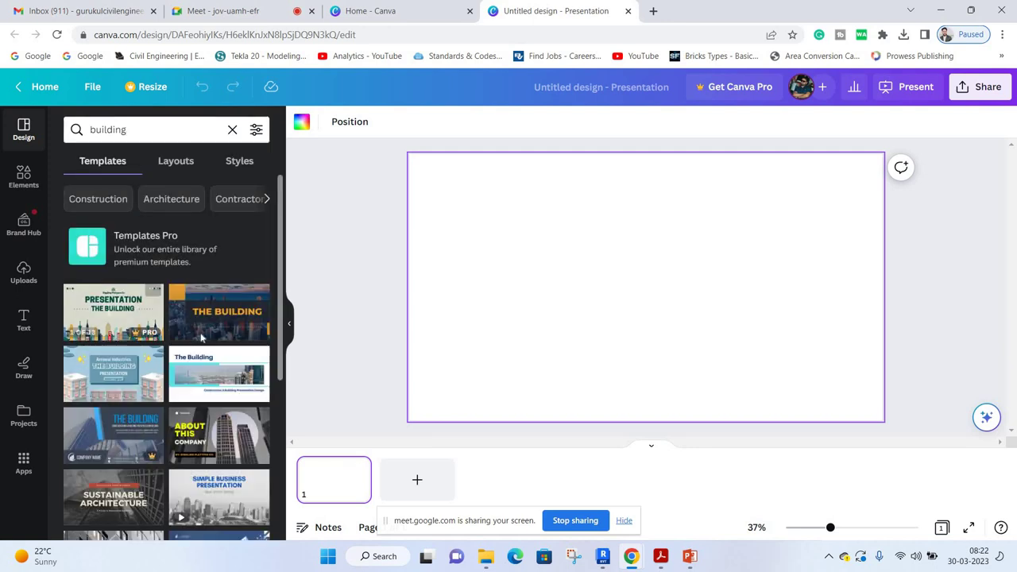
mouse_move(219, 312)
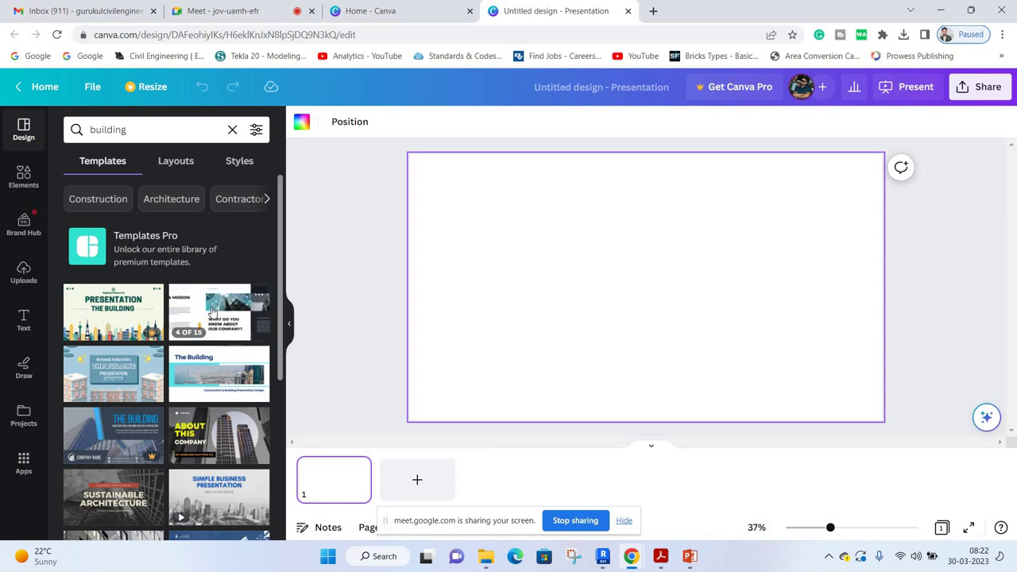
scroll(222, 263, "down", 1)
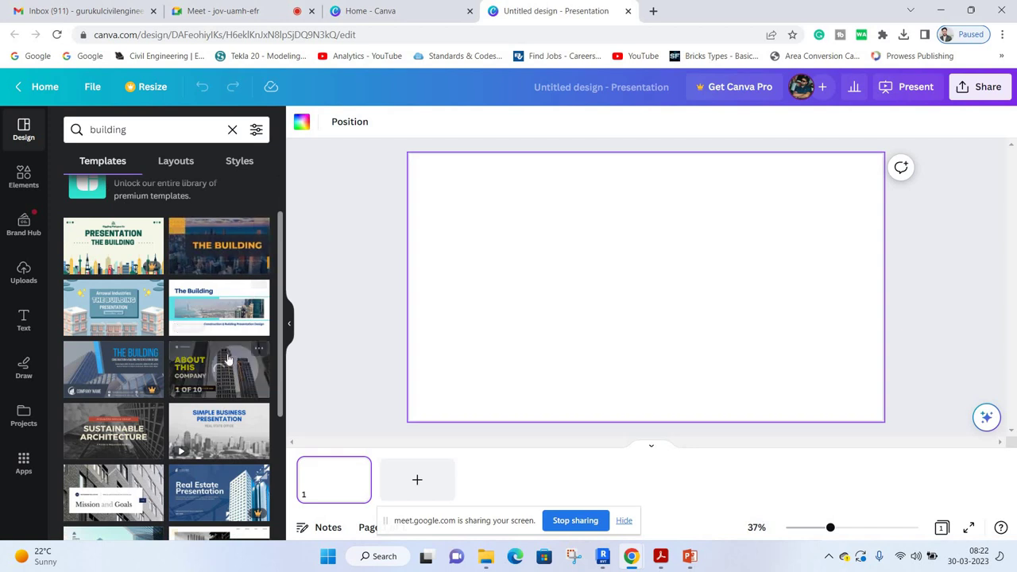
mouse_move(112, 246)
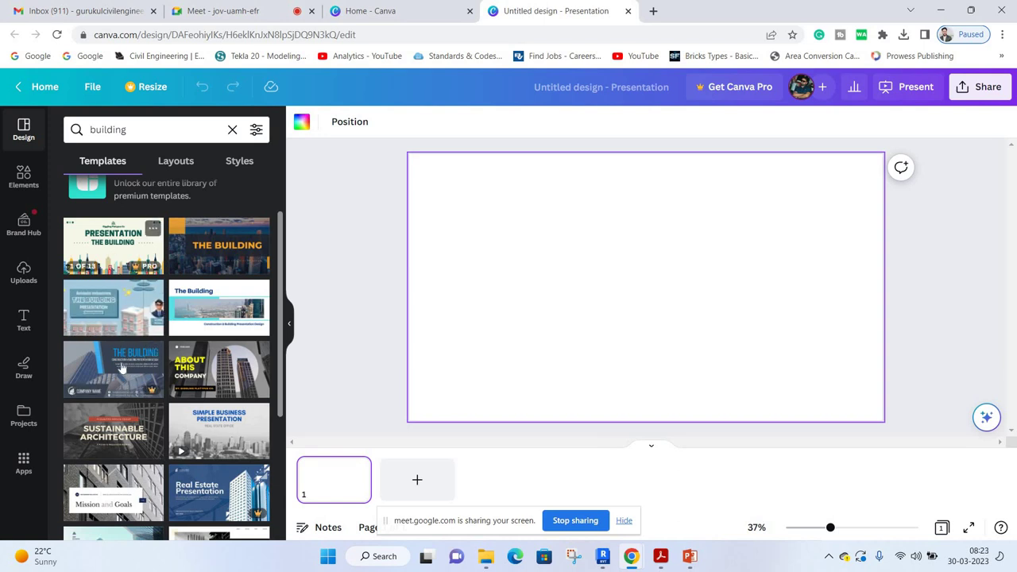
scroll(182, 302, "down", 1)
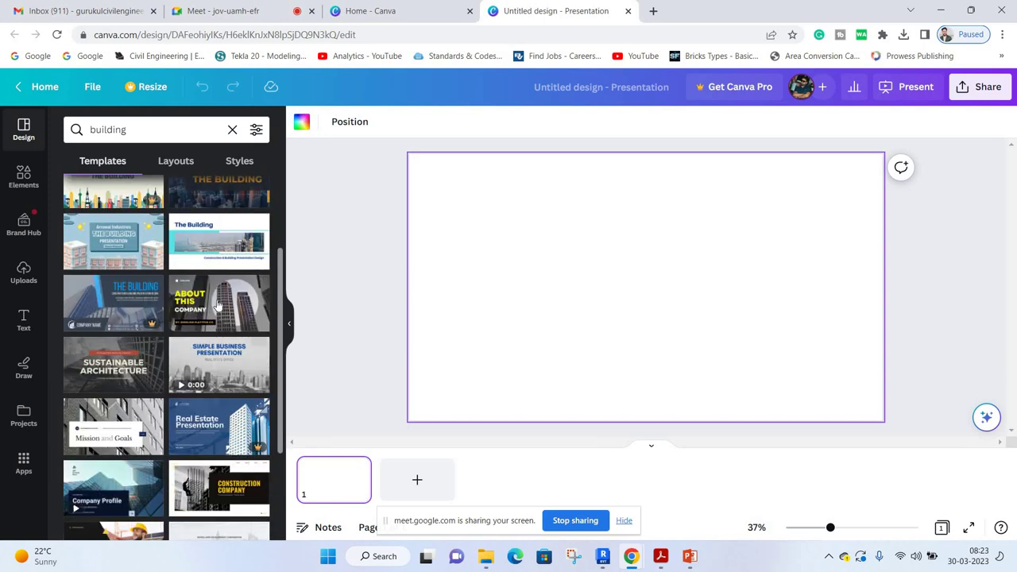
mouse_move(218, 365)
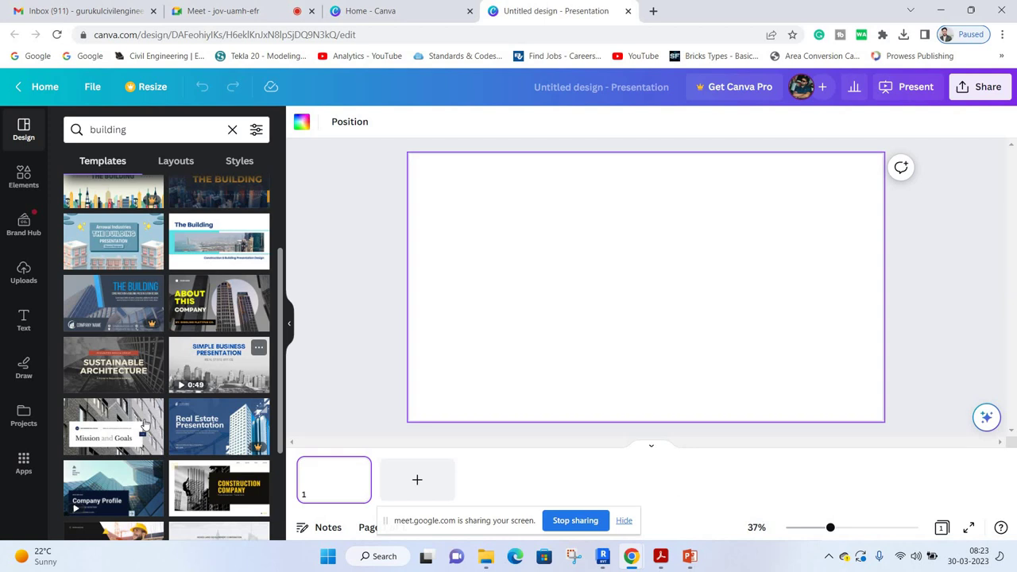
scroll(146, 427, "down", 3)
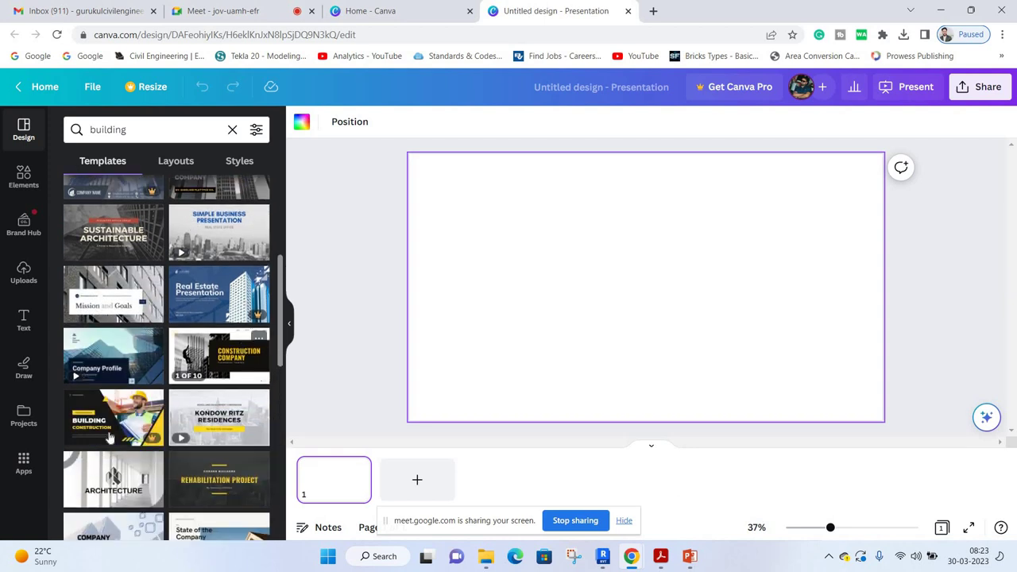
scroll(127, 445, "down", 3)
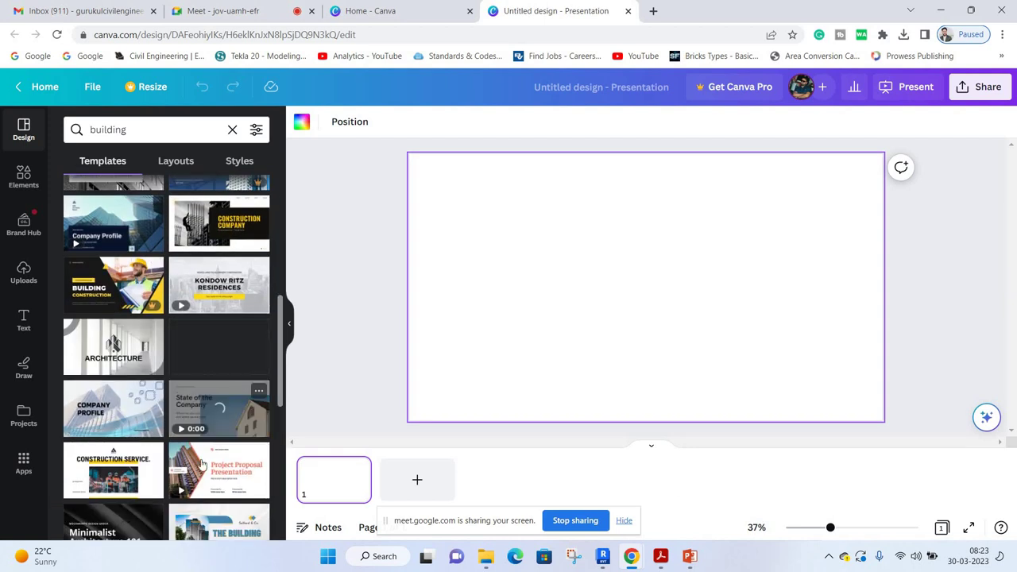
scroll(205, 466, "down", 2)
scroll(216, 471, "down", 3)
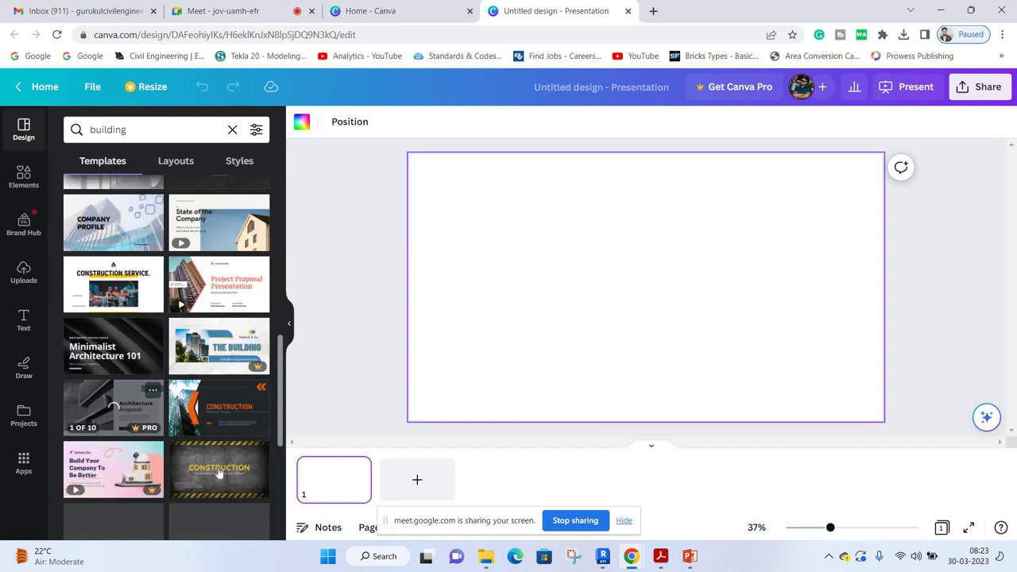
scroll(206, 470, "down", 2)
scroll(175, 469, "down", 2)
scroll(135, 467, "down", 2)
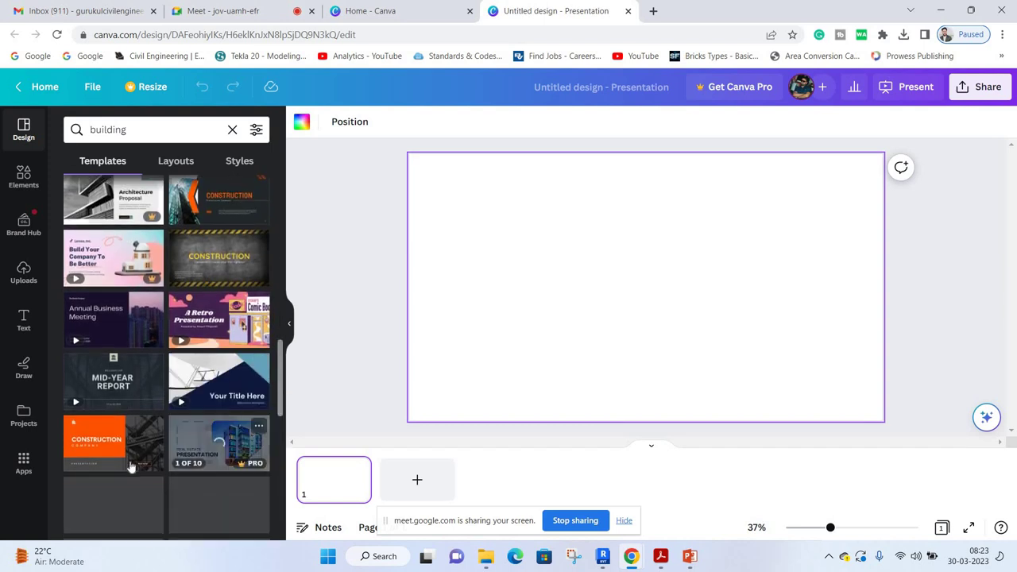
scroll(131, 466, "down", 5)
scroll(214, 477, "down", 3)
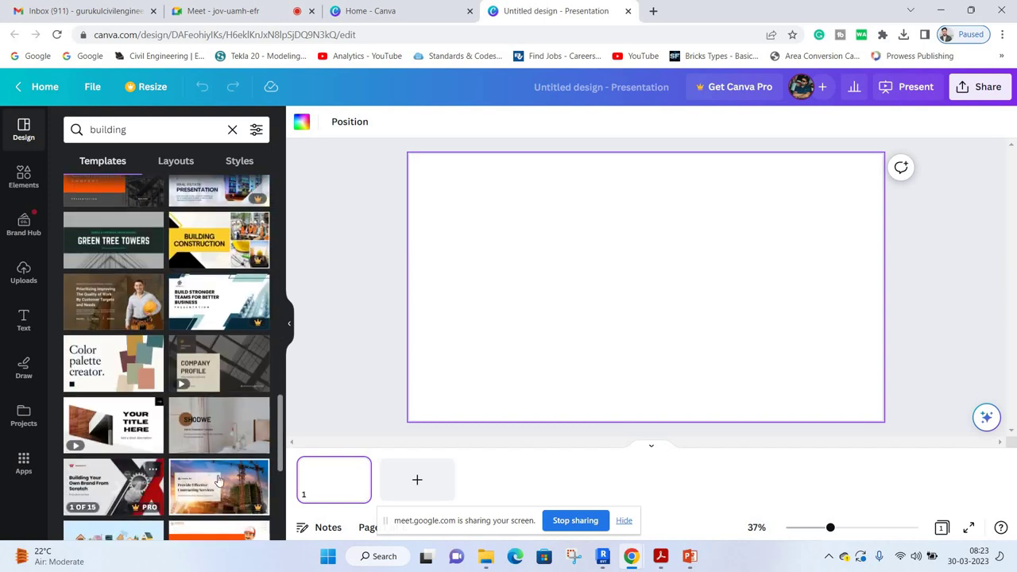
scroll(238, 469, "down", 3)
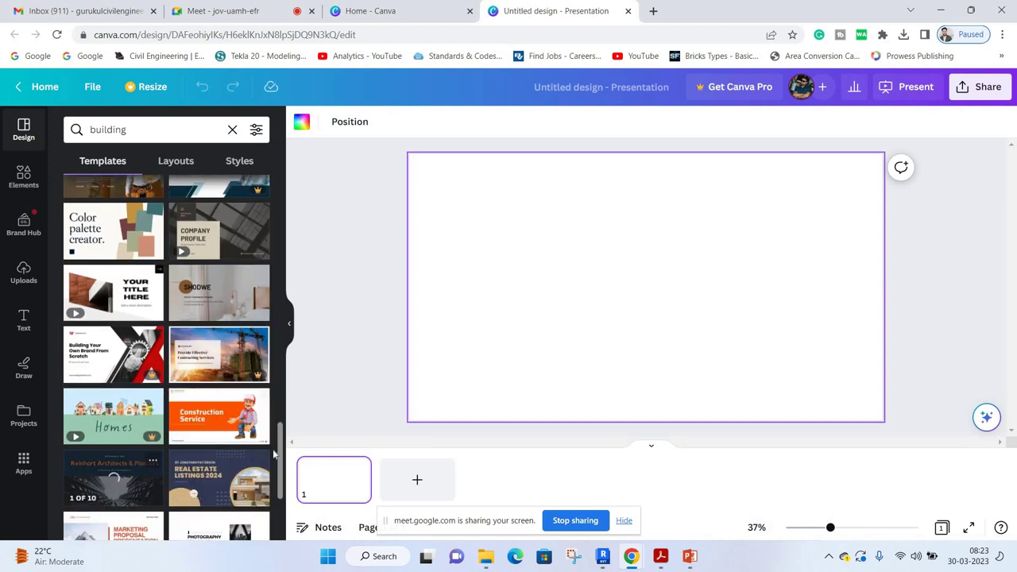
scroll(274, 453, "down", 3)
scroll(272, 357, "down", 1)
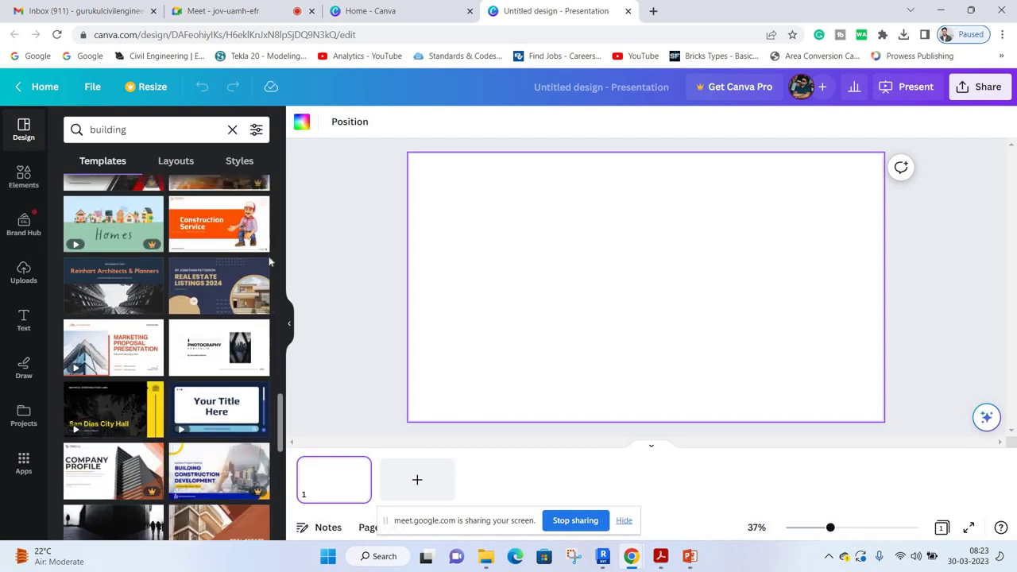
scroll(271, 209, "up", 5)
scroll(239, 277, "up", 5)
scroll(218, 299, "up", 3)
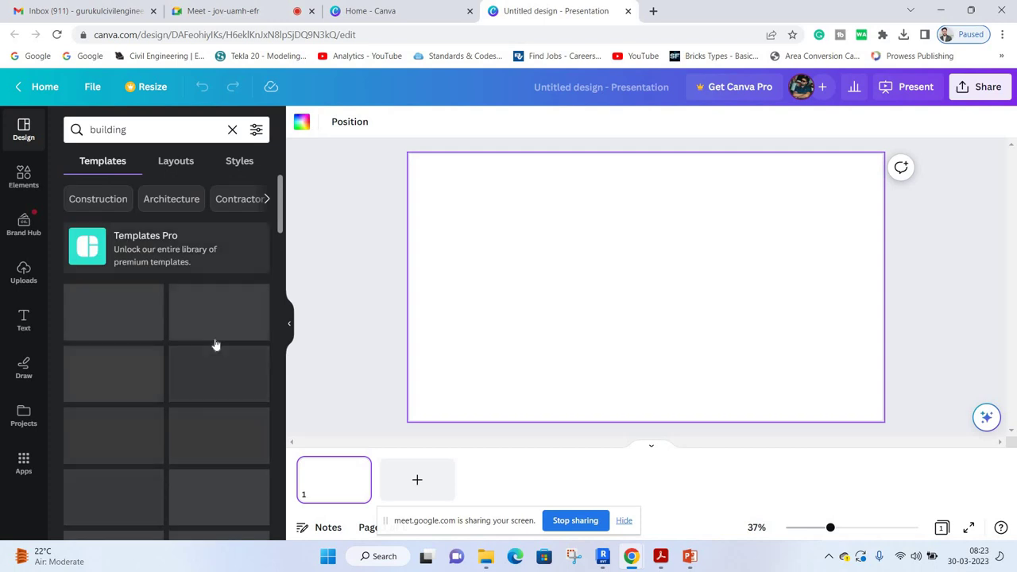
scroll(222, 367, "down", 2)
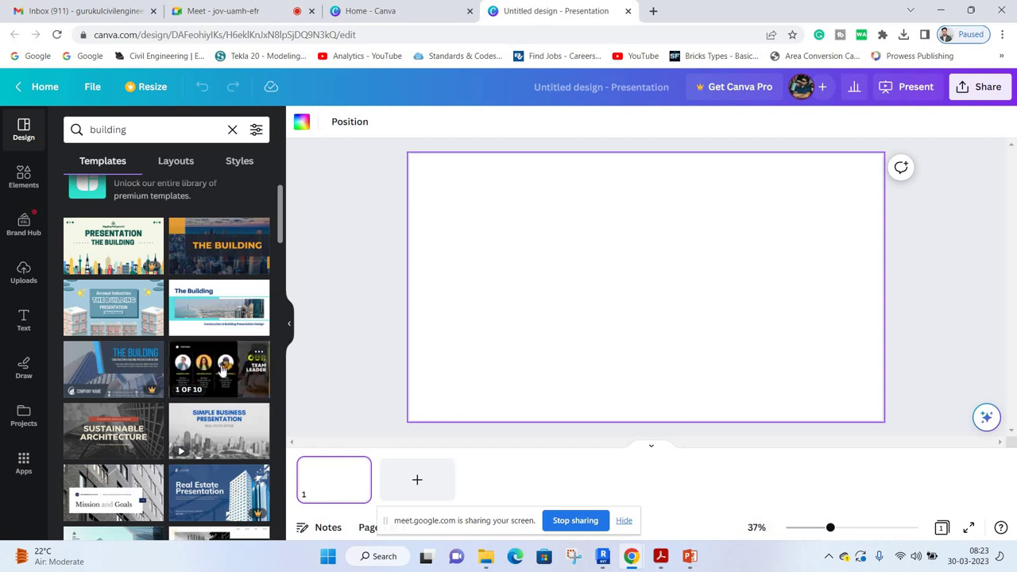
Apply the 'THE BUILDING' title page from Yellow Modern The Building Presentation to slide 1.
left_click(222, 371)
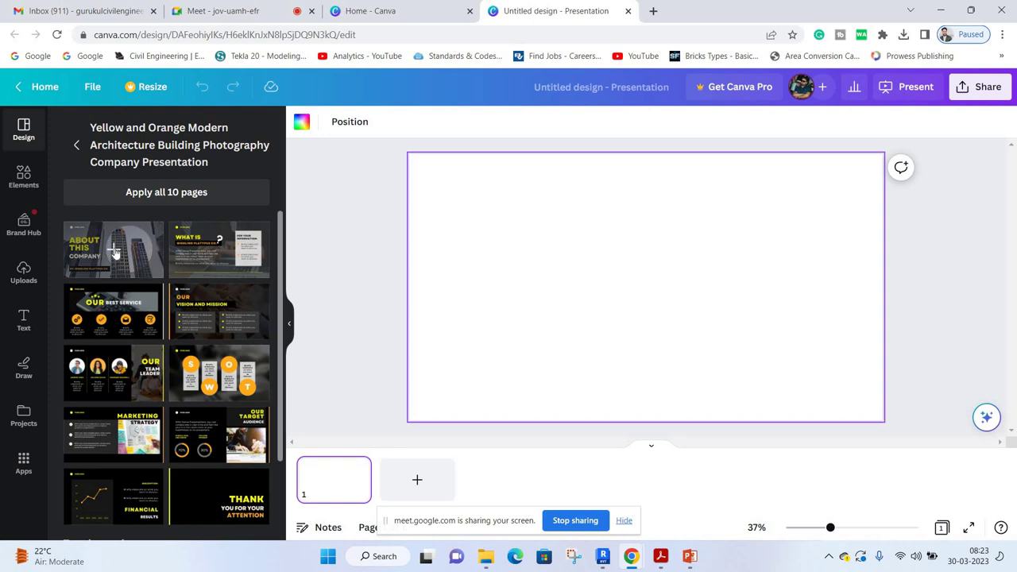
left_click(77, 148)
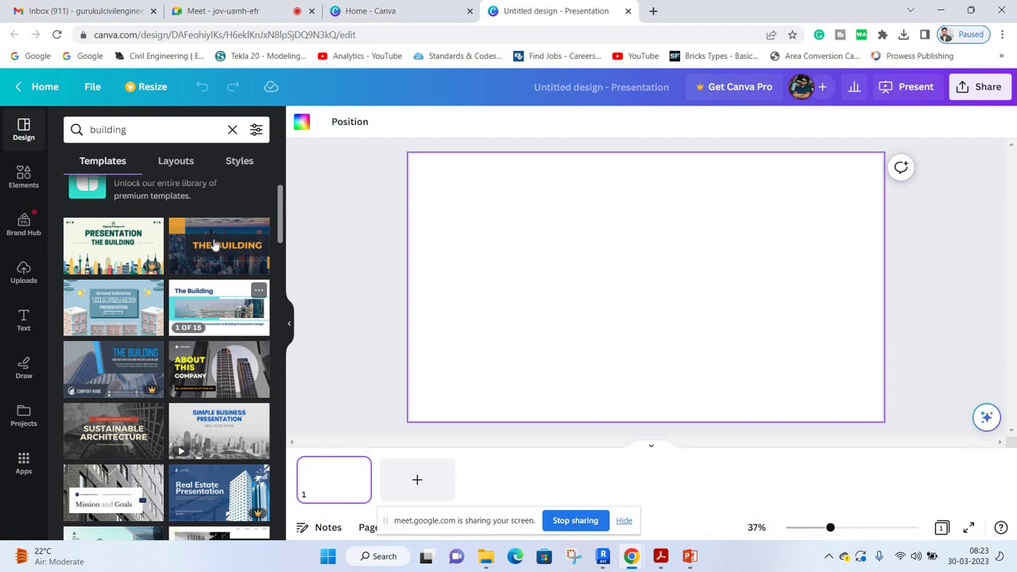
left_click(202, 267)
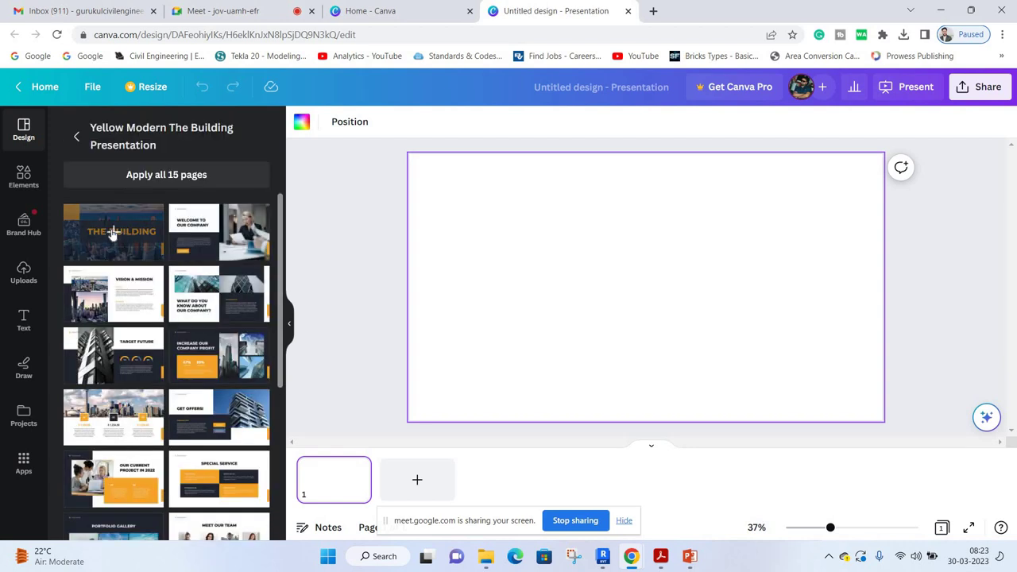
left_click(113, 232)
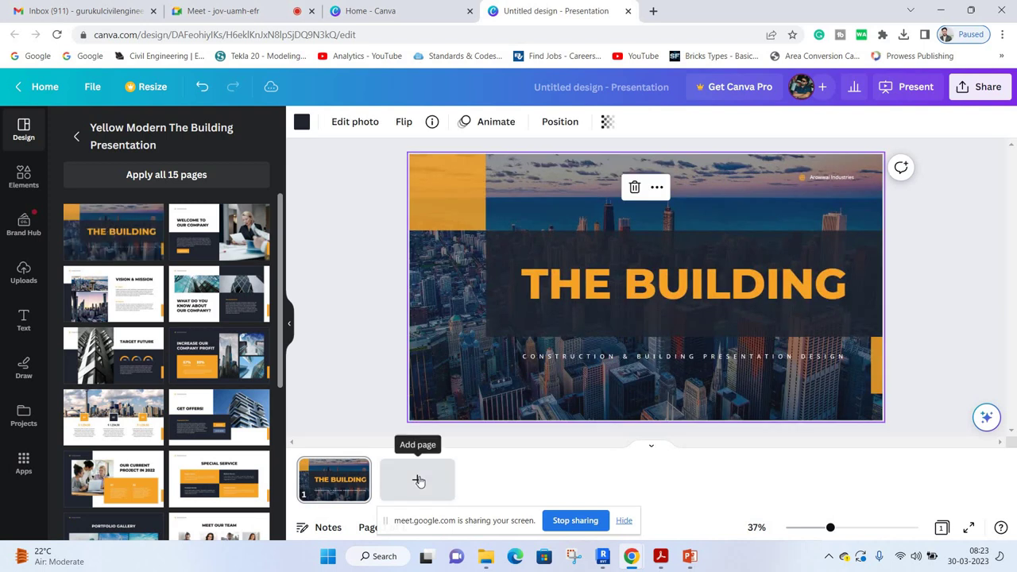
Add blank pages until the presentation has six pages.
left_click(480, 484)
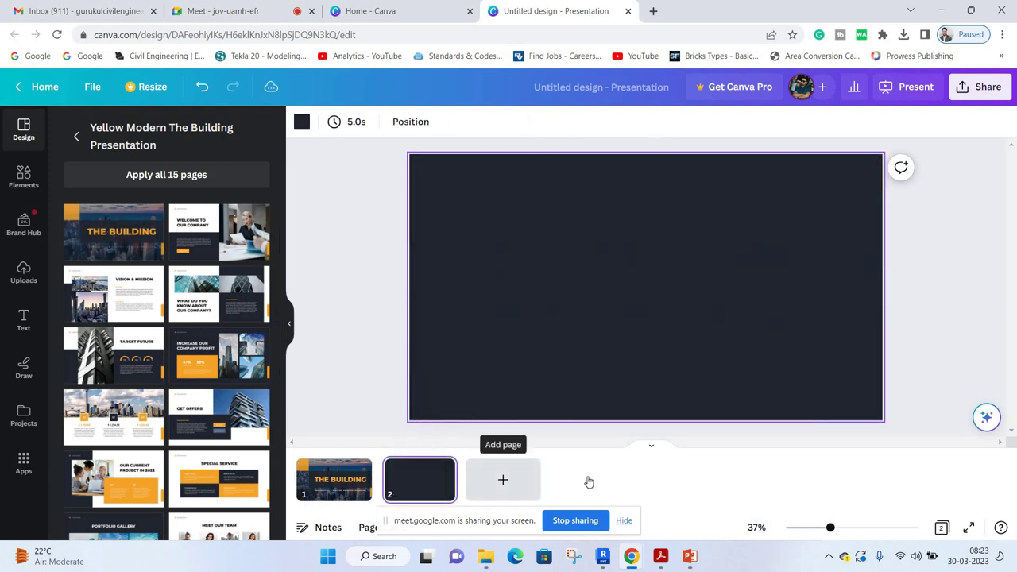
left_click(509, 482)
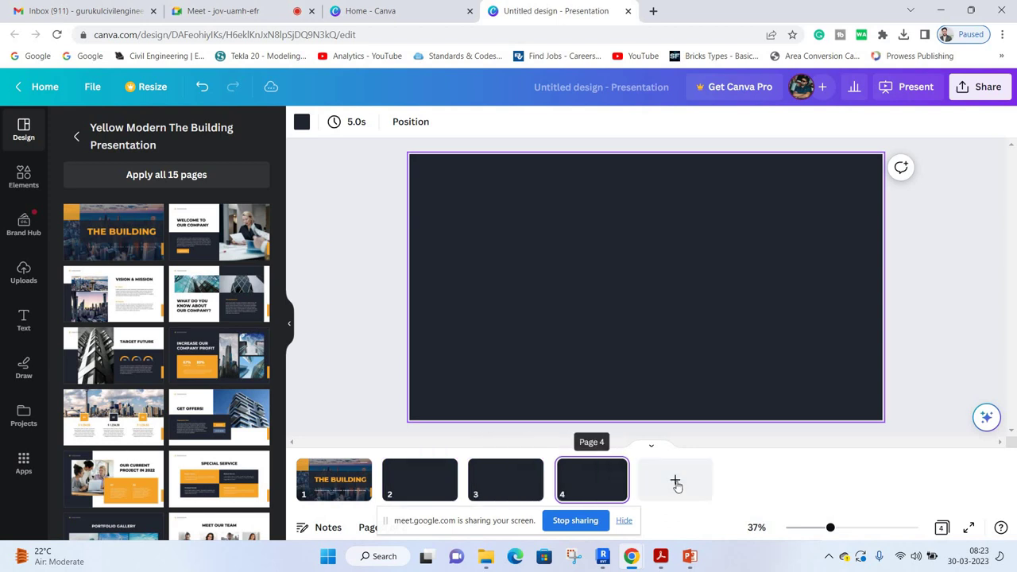
left_click(677, 487)
left_click(760, 481)
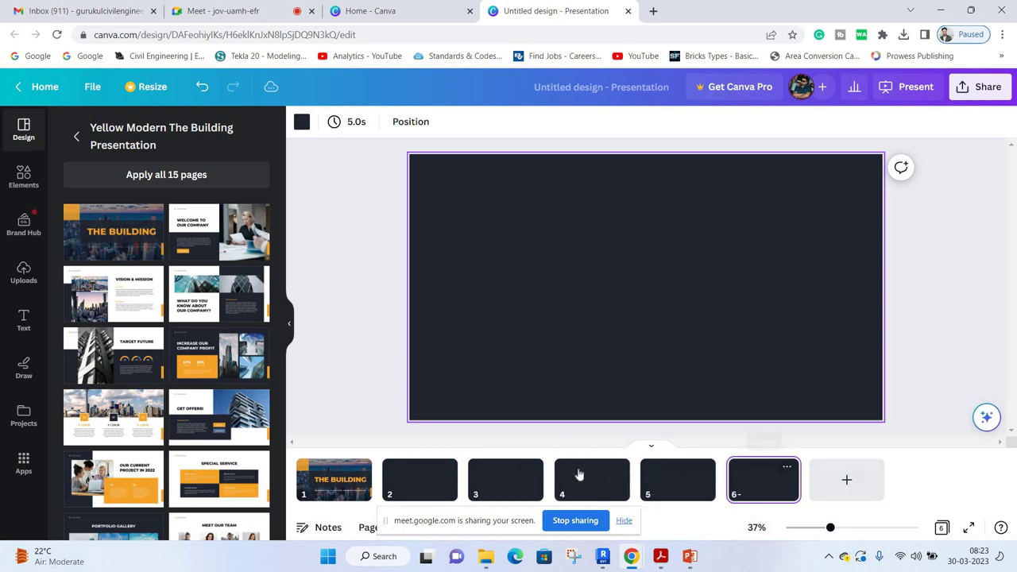
Give page 2 the 'Welcome to our company' template layout and select its photo.
left_click(419, 488)
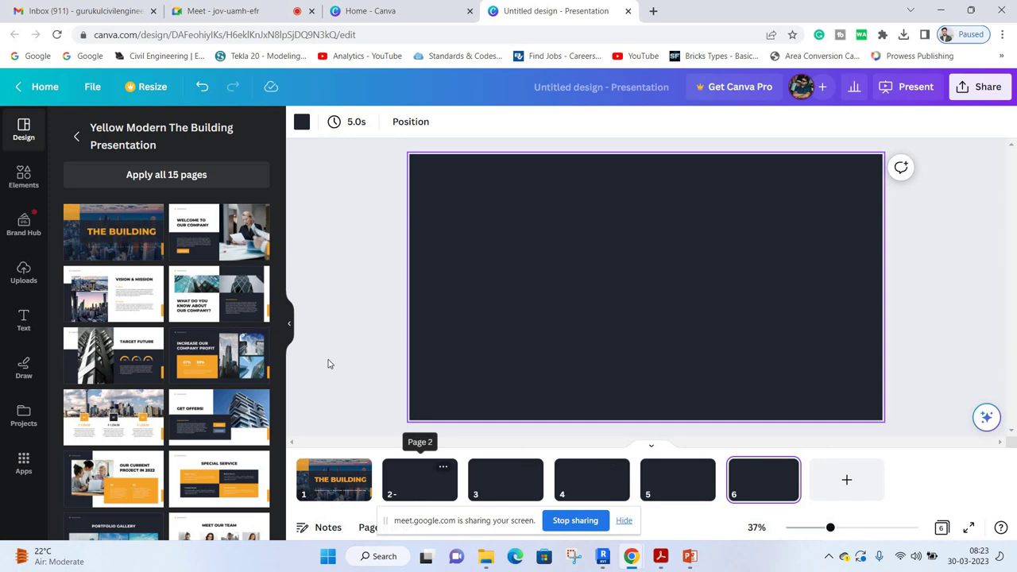
left_click(215, 230)
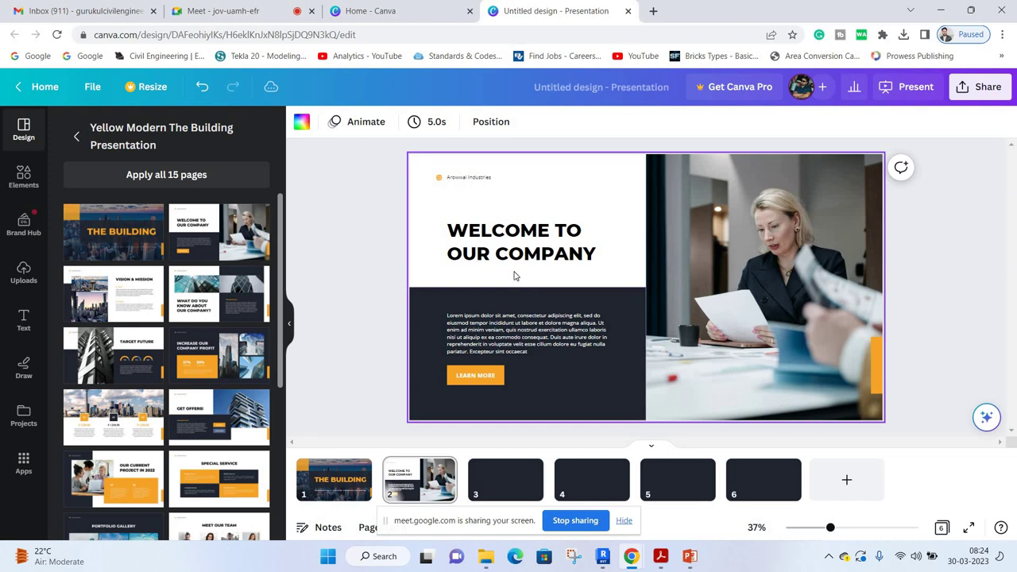
left_click(646, 419)
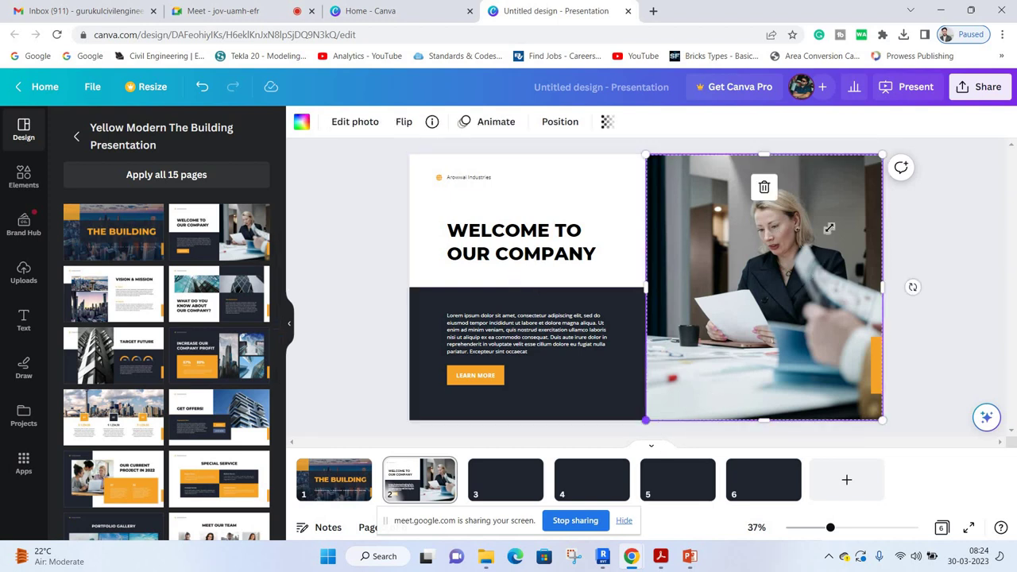
Shrink page 2's photo into the top-right corner of the slide.
left_click_drag(828, 228, 564, 272)
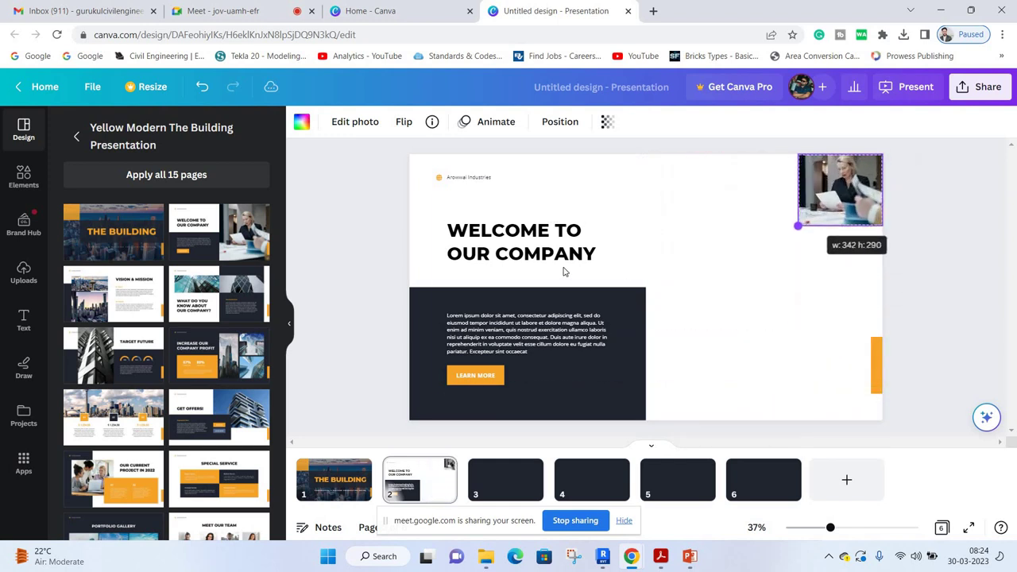
left_click_drag(797, 226, 772, 249)
left_click(523, 266)
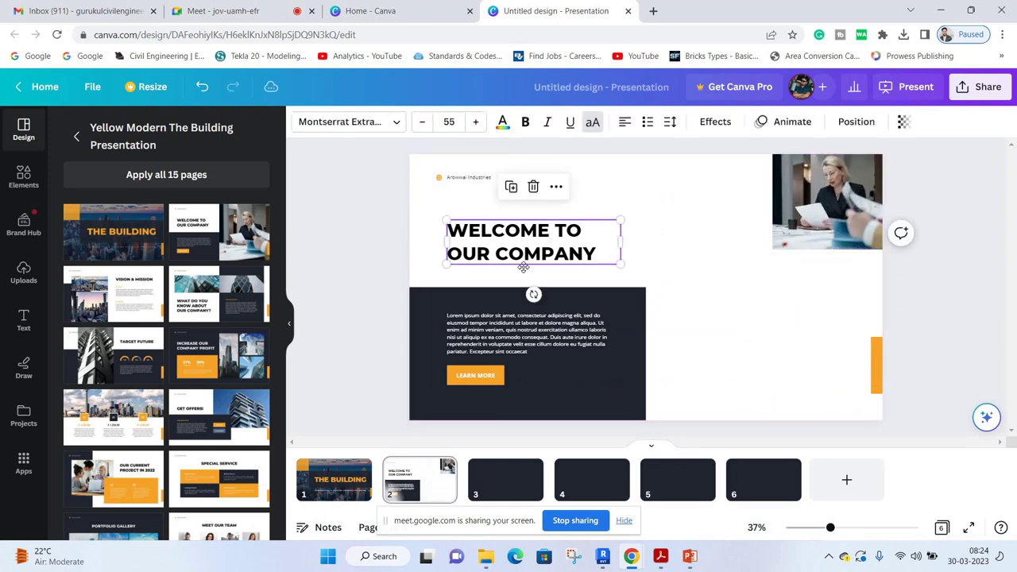
left_click(524, 265)
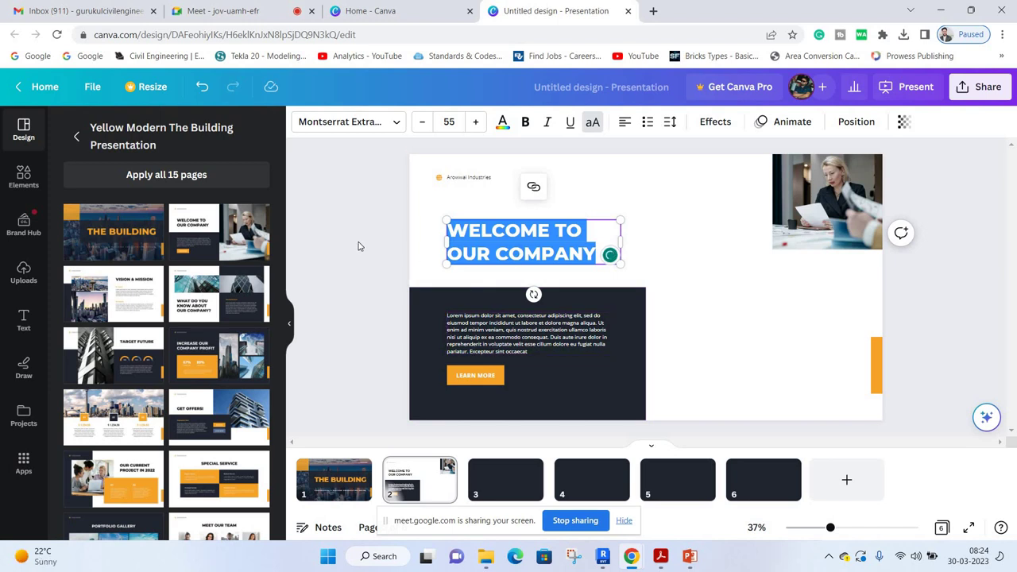
left_click(487, 182)
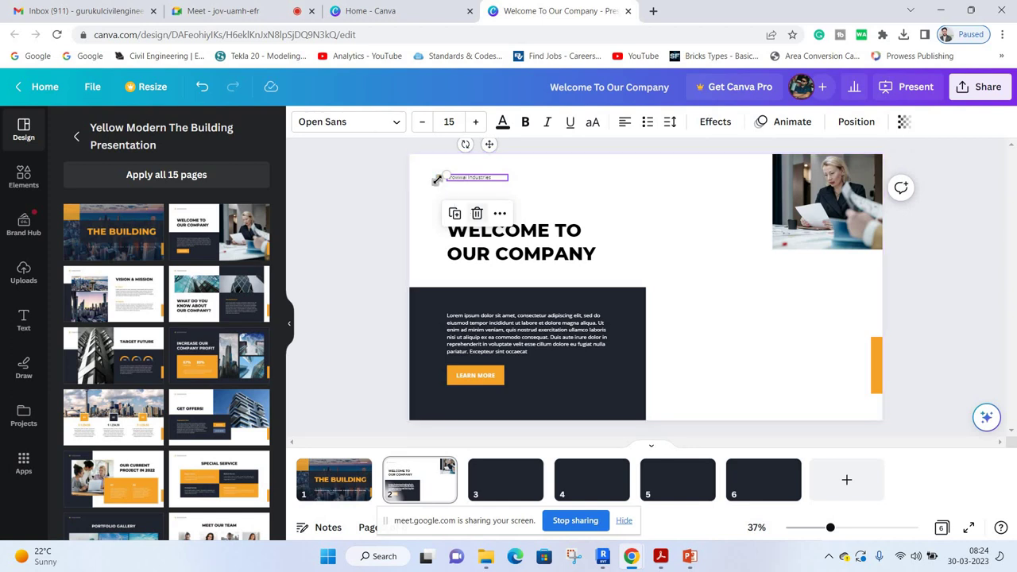
Delete the small company label, the orange icon and the LEARN MORE button from page 2.
left_click(475, 211)
left_click(439, 178)
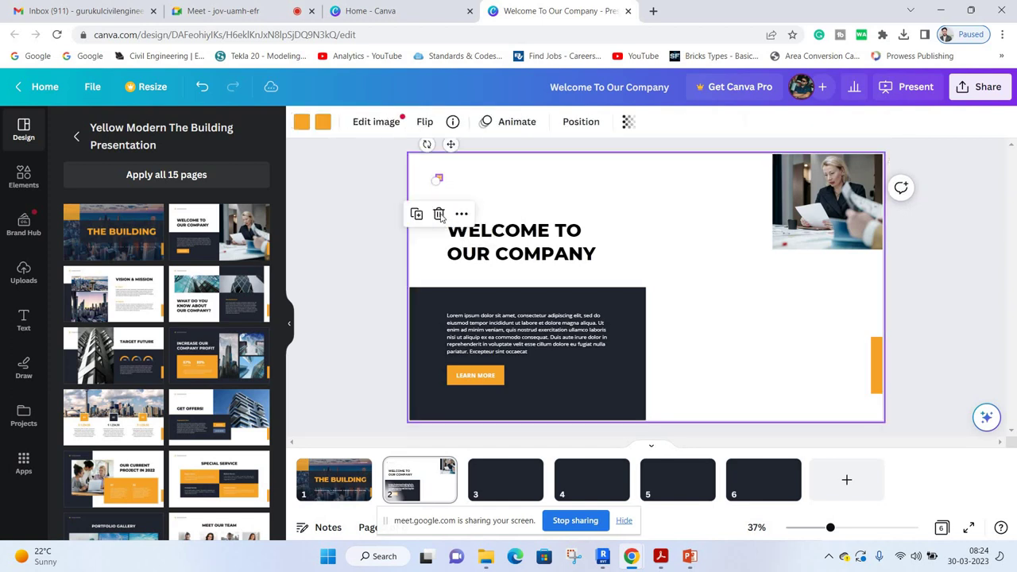
key("Delete")
left_click(476, 379)
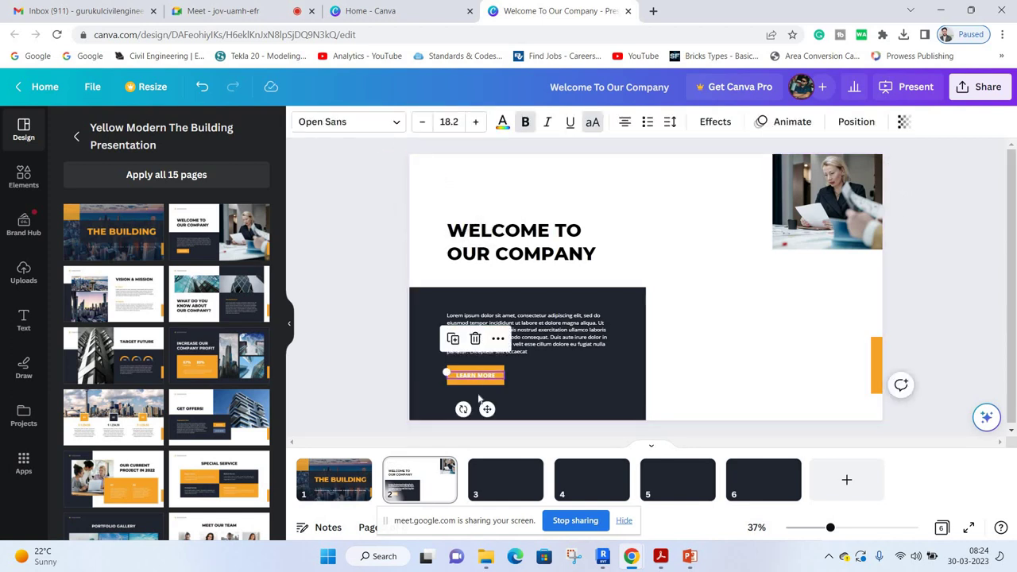
left_click(475, 338)
left_click(477, 374)
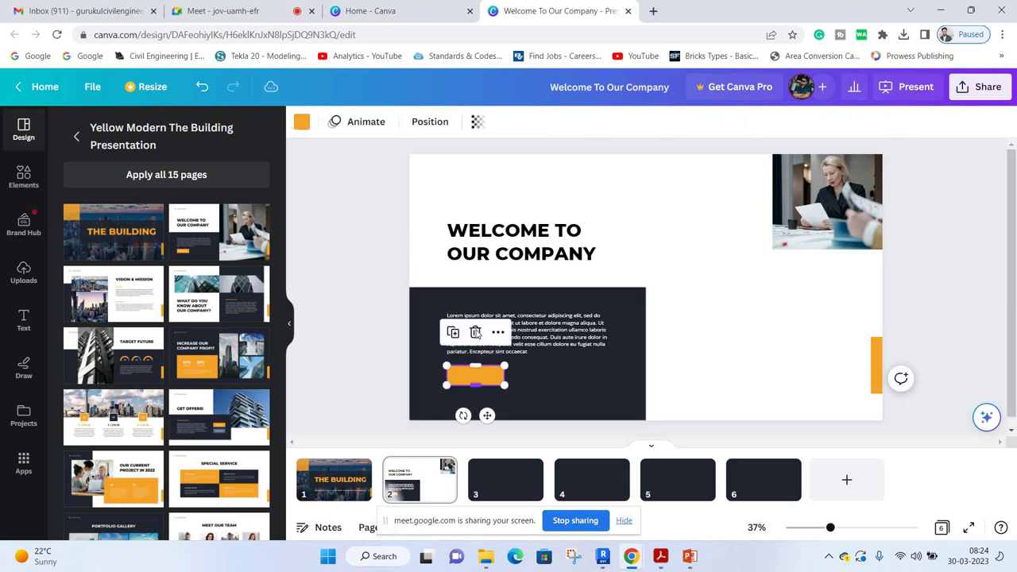
key("Delete")
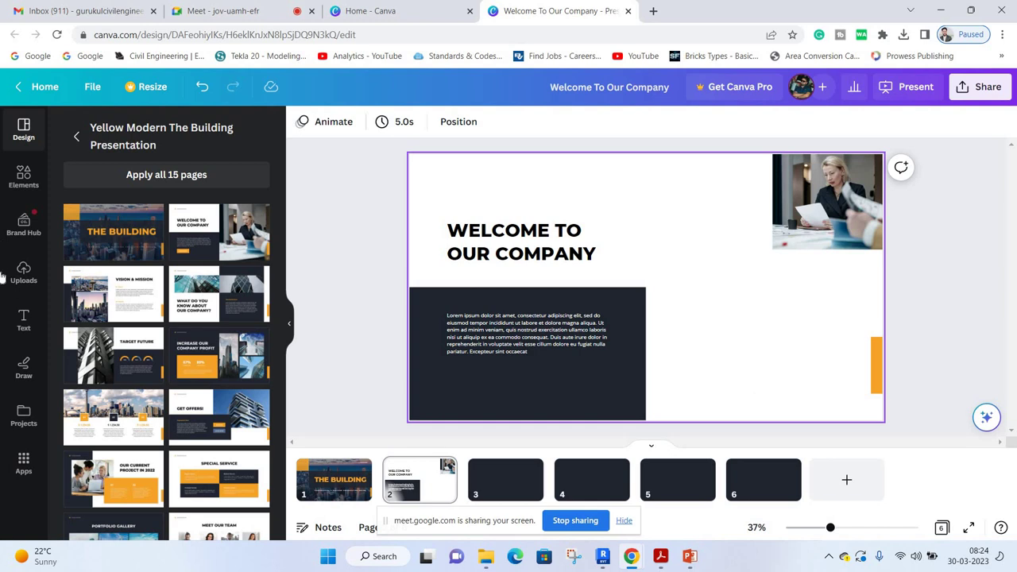
Add an 'XYZ' subheading and place it at the lower right beside the orange bar.
left_click(24, 322)
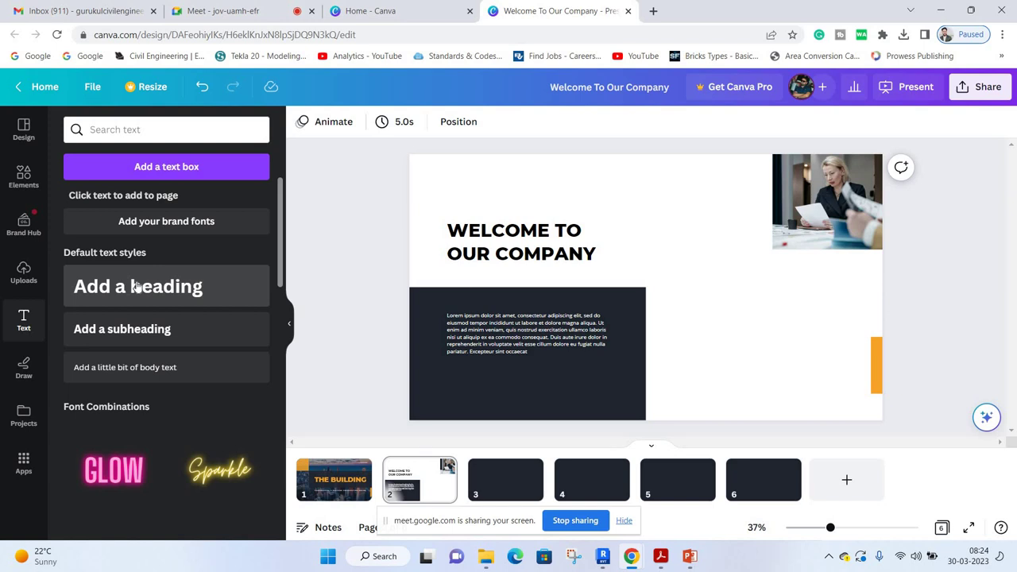
left_click(147, 330)
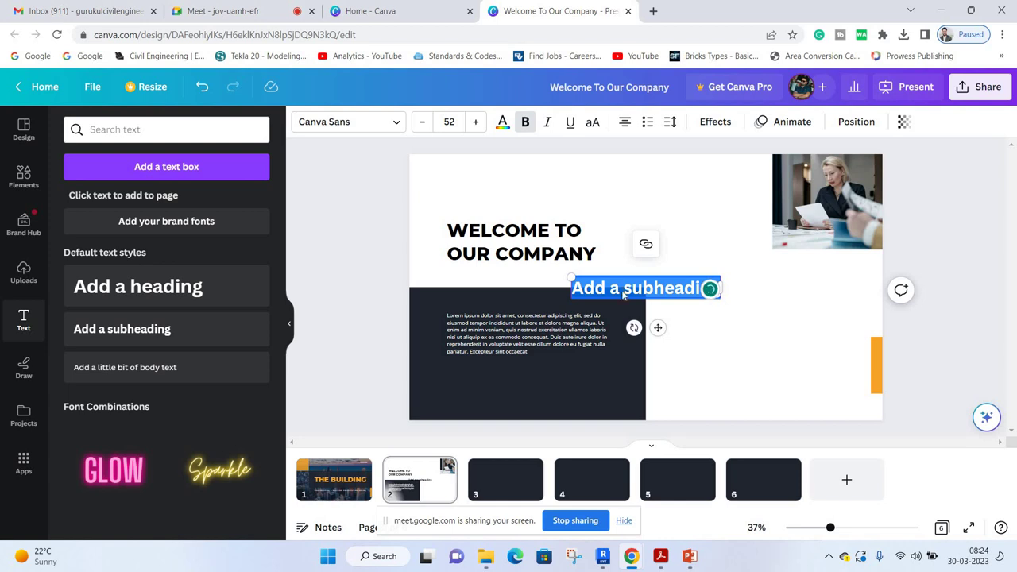
type("XYZ")
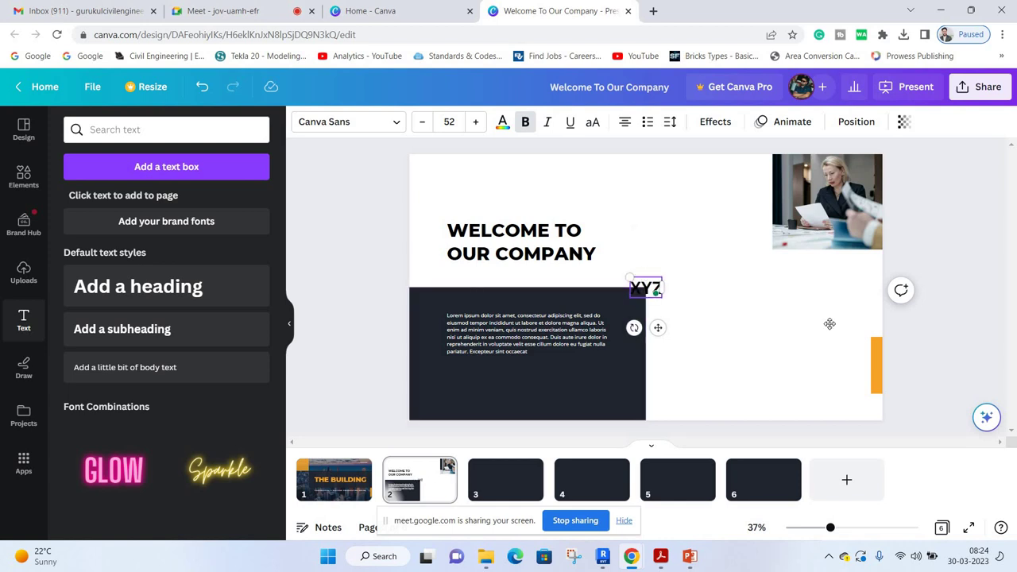
left_click_drag(827, 344, 830, 356)
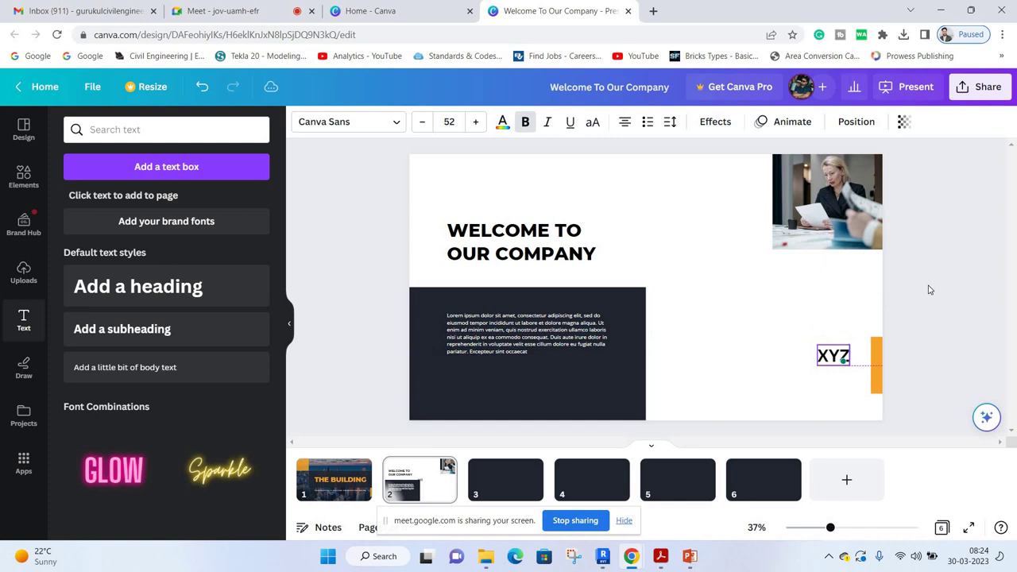
left_click(804, 222)
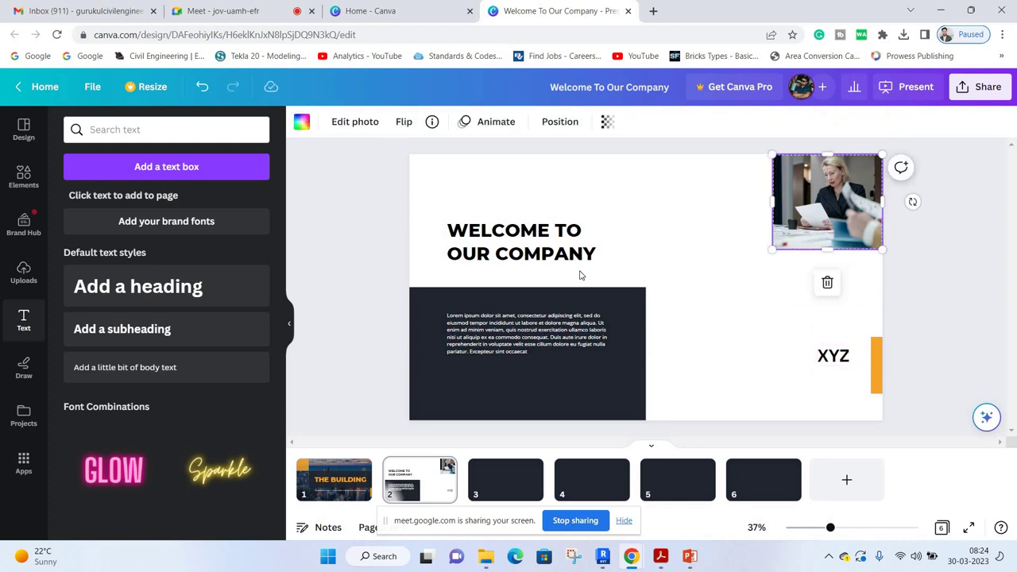
Move the heading to the slide's left edge and enlarge the dark rectangle up and right.
mouse_move(525, 254)
left_mouse_down()
mouse_move(477, 202)
mouse_move(482, 213)
left_mouse_up()
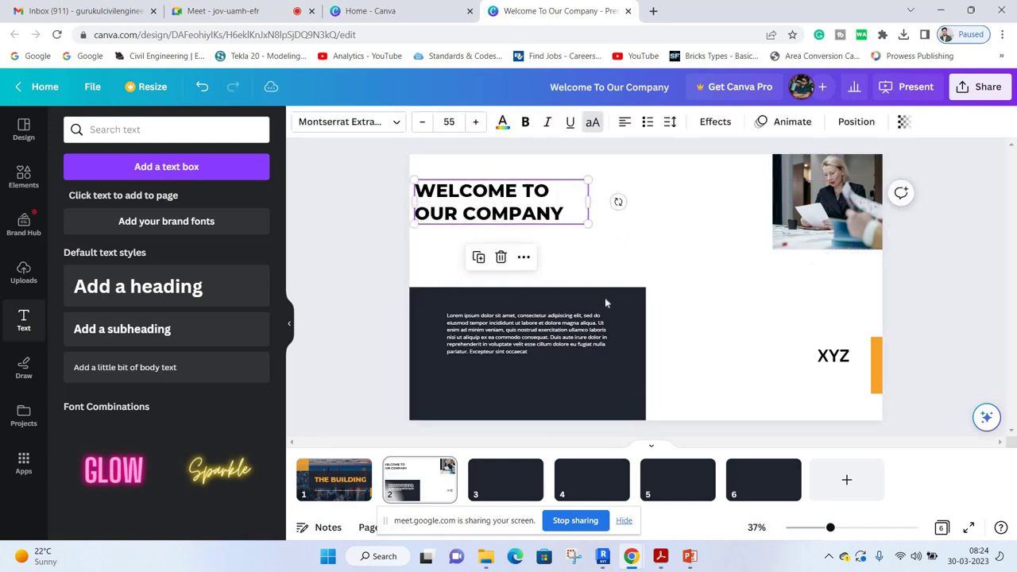
left_click(633, 300)
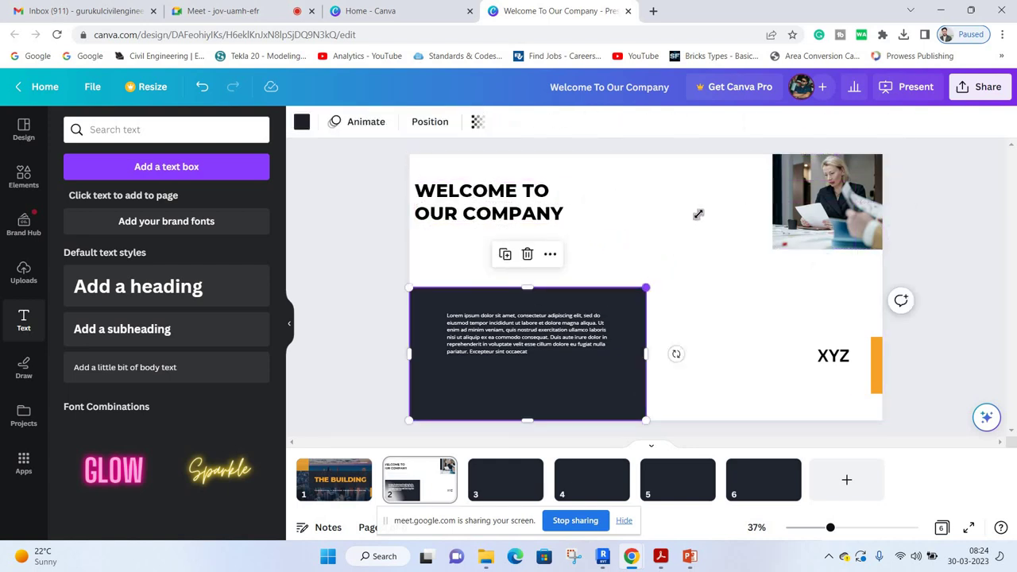
left_click_drag(645, 288, 717, 248)
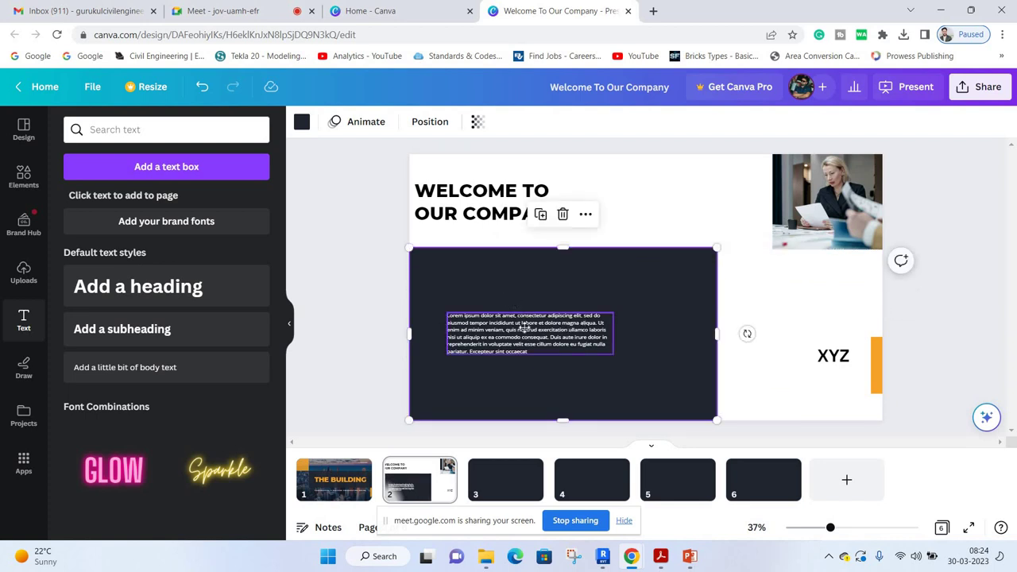
left_click_drag(524, 325, 509, 332)
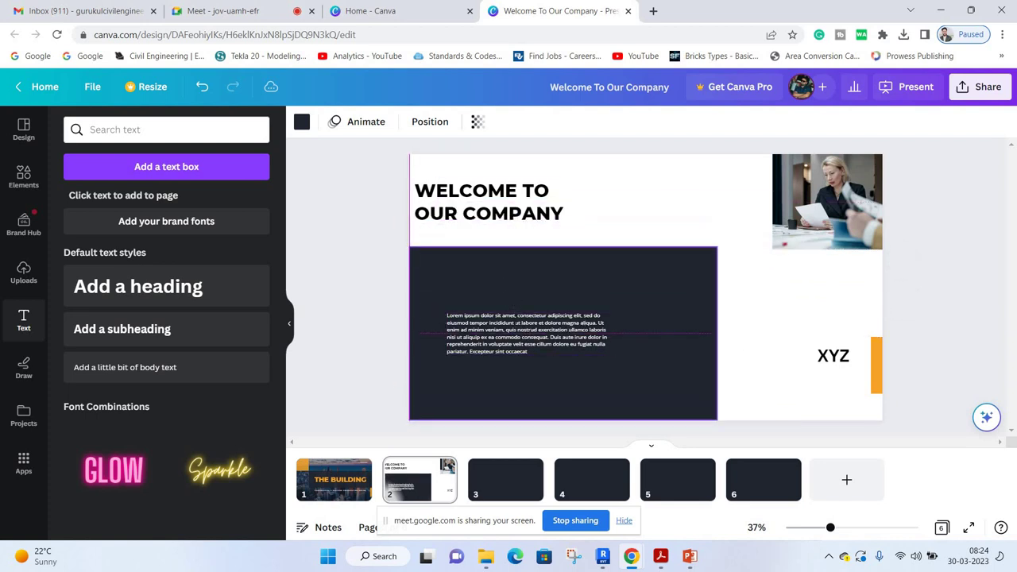
Enlarge the Lorem ipsum paragraph to size 27.2 and move it up inside the dark box.
double_click(604, 345)
left_click_drag(657, 390, 747, 417)
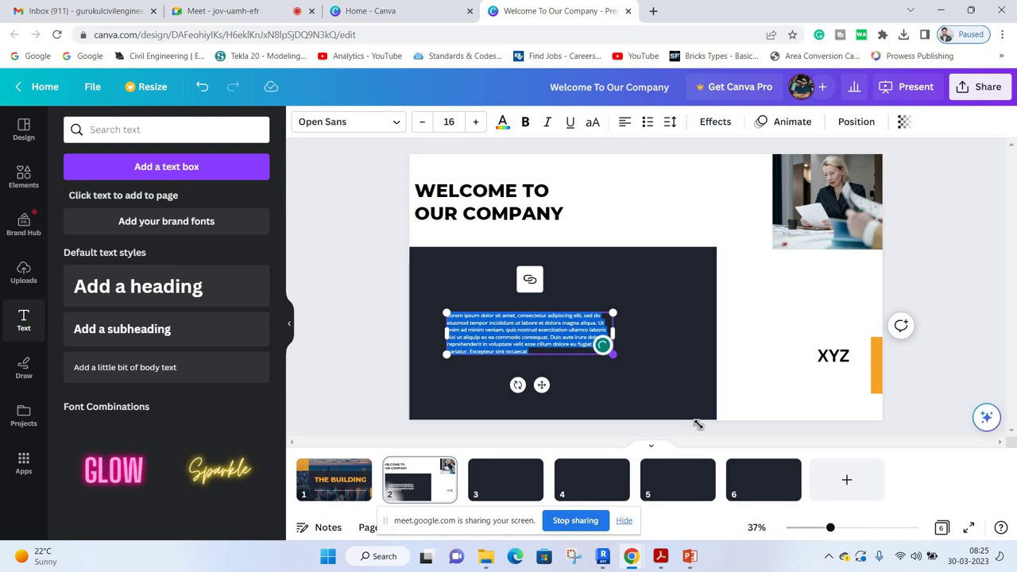
left_click(479, 281)
mouse_move(517, 305)
left_mouse_down()
mouse_move(488, 269)
mouse_move(496, 258)
left_mouse_up()
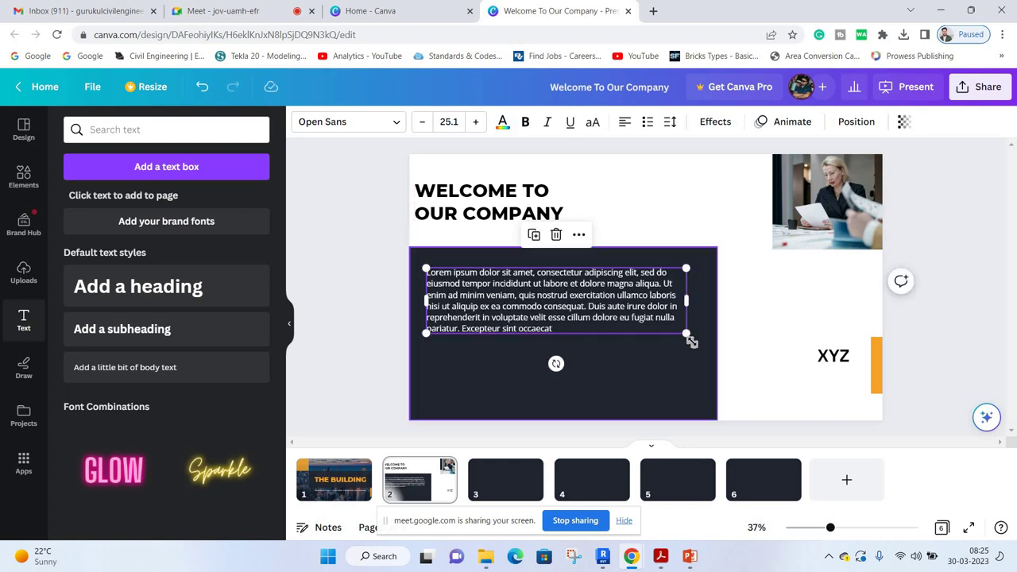
left_click_drag(688, 337, 708, 340)
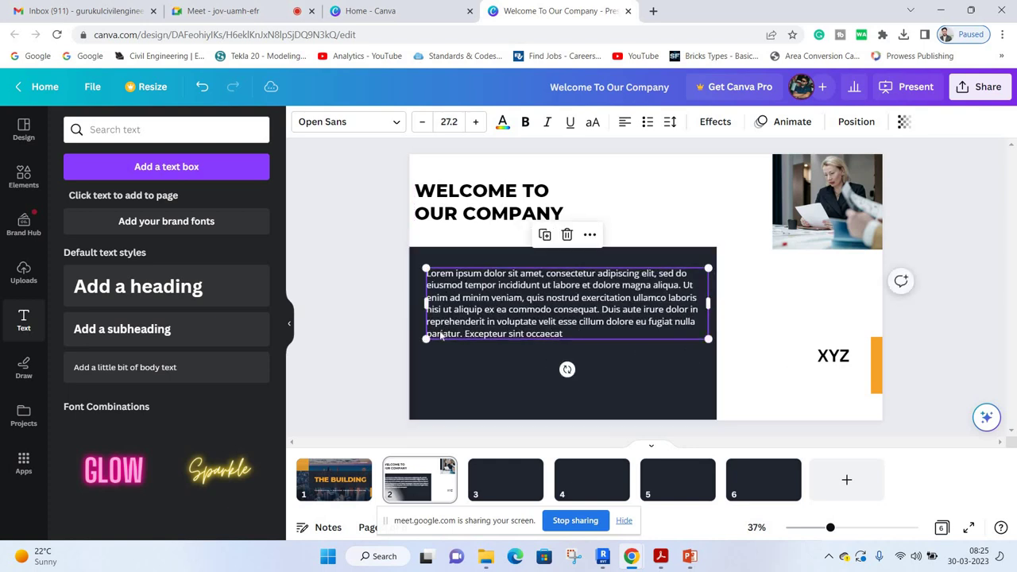
left_click(338, 286)
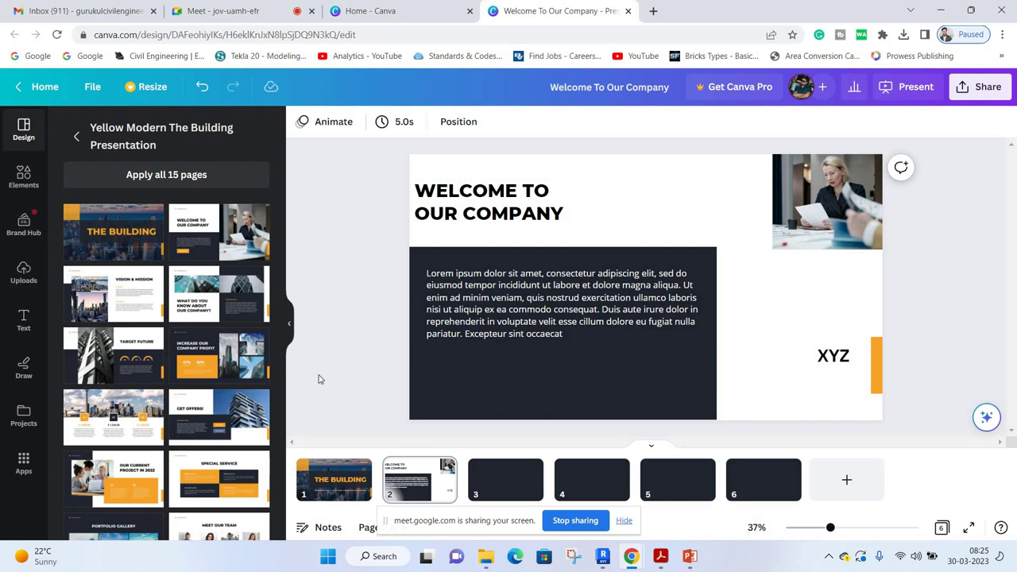
On slide 3, delete the Vision and Mission paragraphs, their labels and the VISION & MISSION heading.
left_click(515, 488)
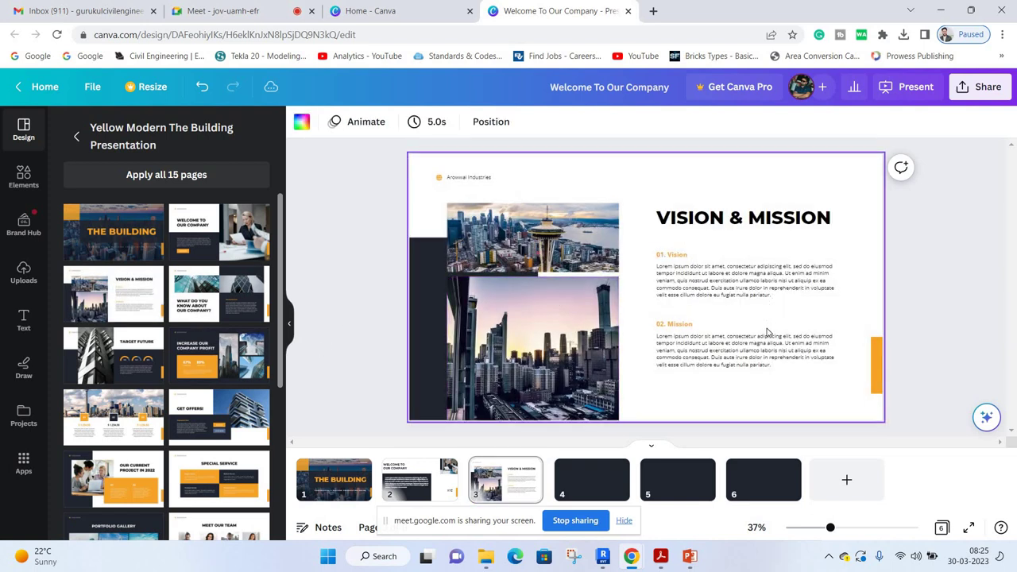
left_click(681, 325)
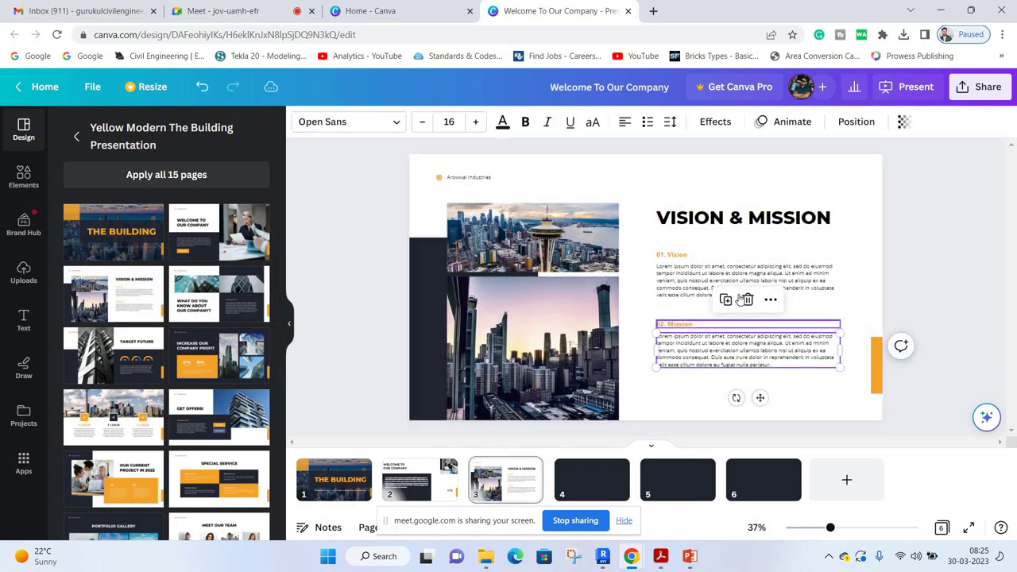
left_click(747, 299)
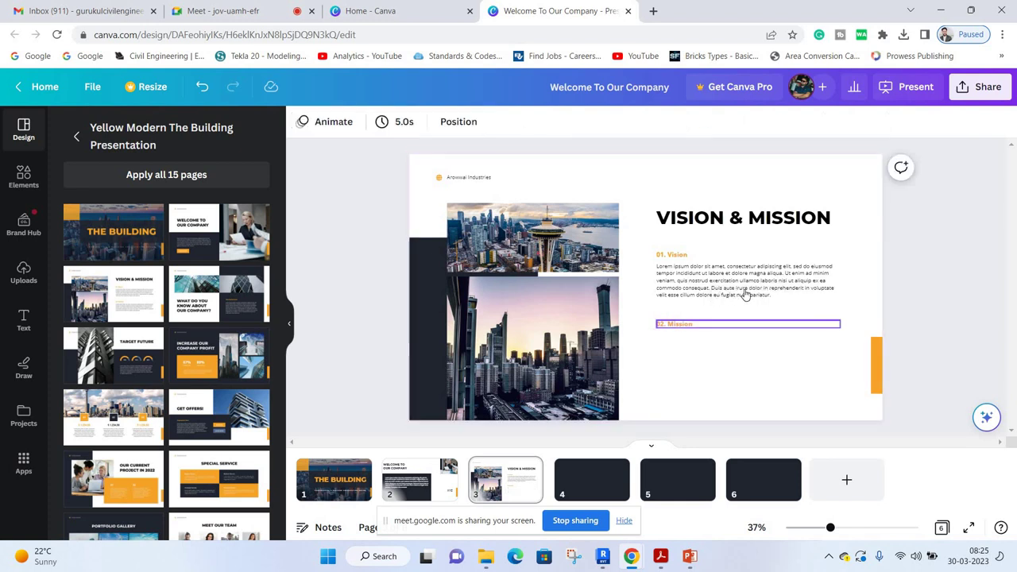
left_click(745, 286)
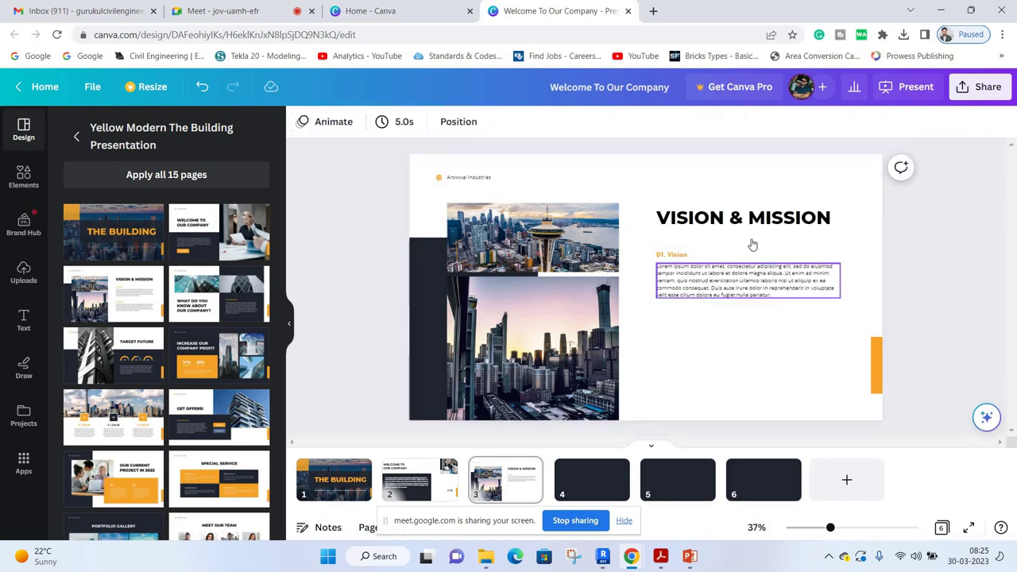
left_click(747, 274)
left_click(747, 229)
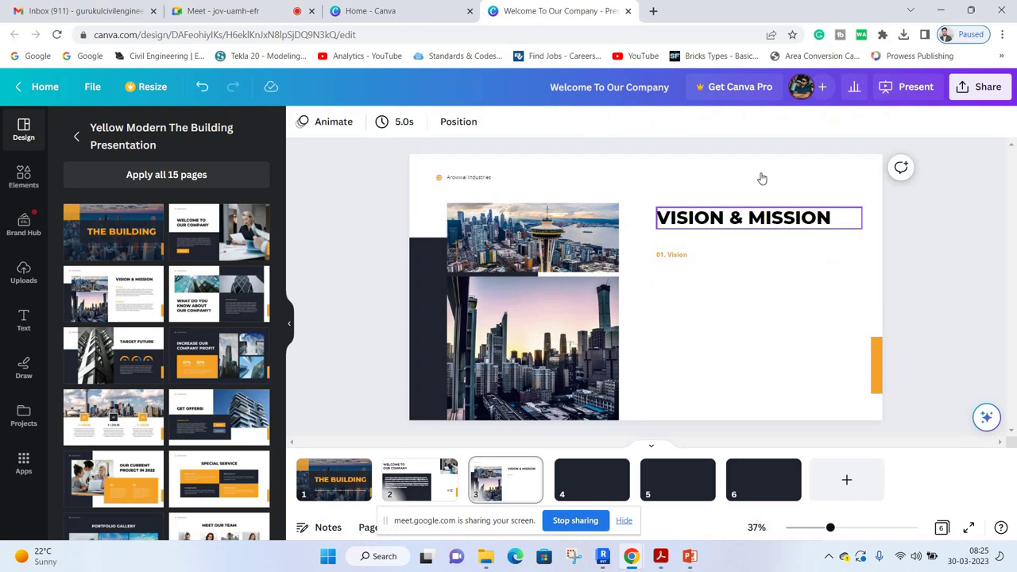
left_click(747, 218)
key("Delete")
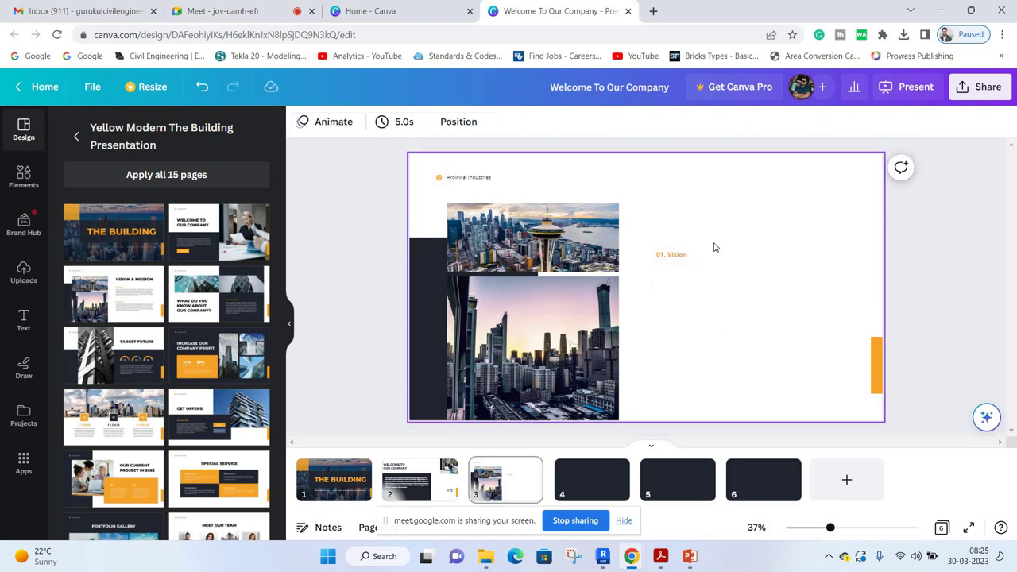
left_click(738, 253)
key("Delete")
Remove the upper city photo from slide 3 and paste it onto slide 2.
left_click(575, 305)
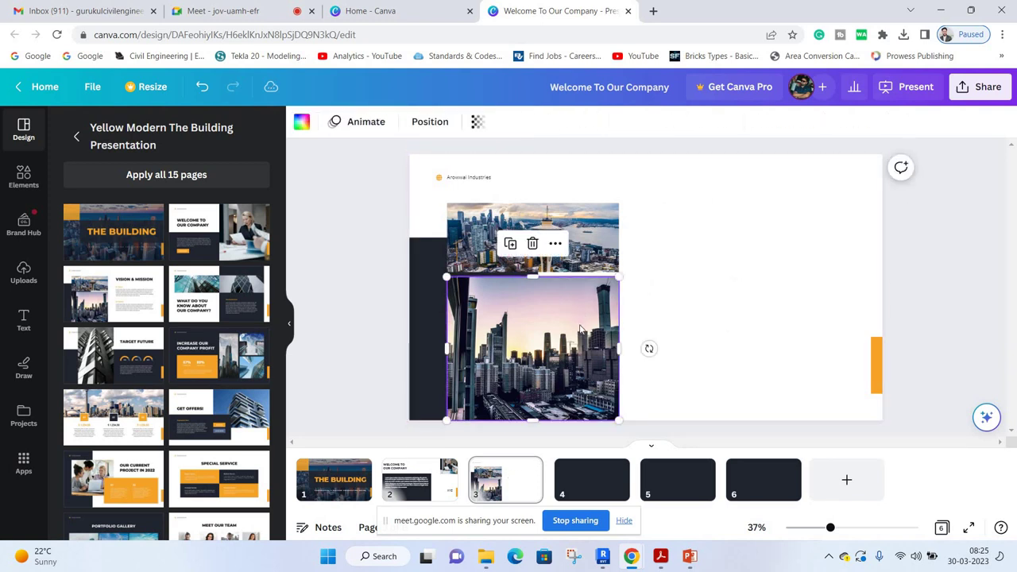
left_click(576, 236)
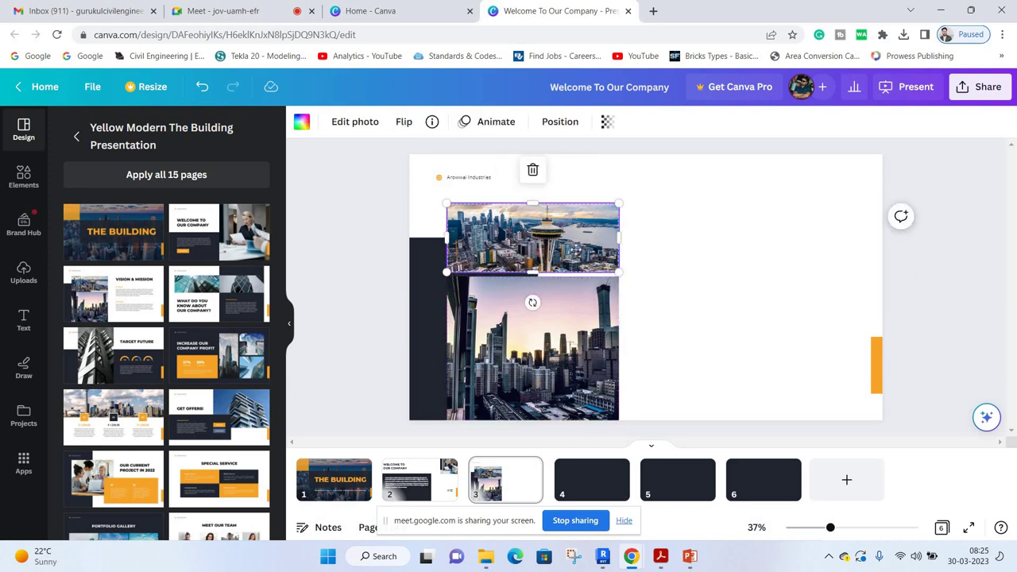
key("Delete")
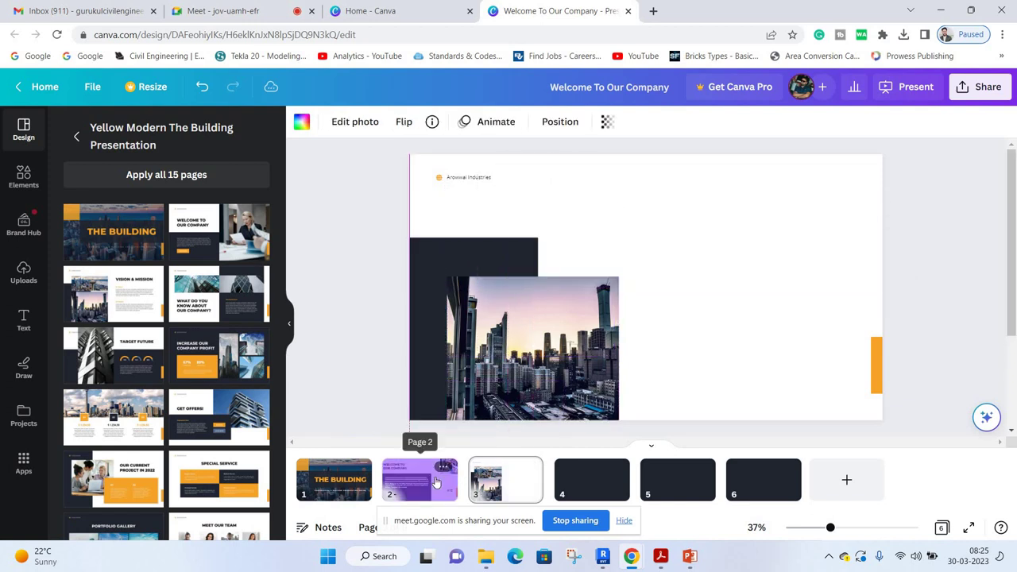
left_click(435, 480)
key("ctrl+v")
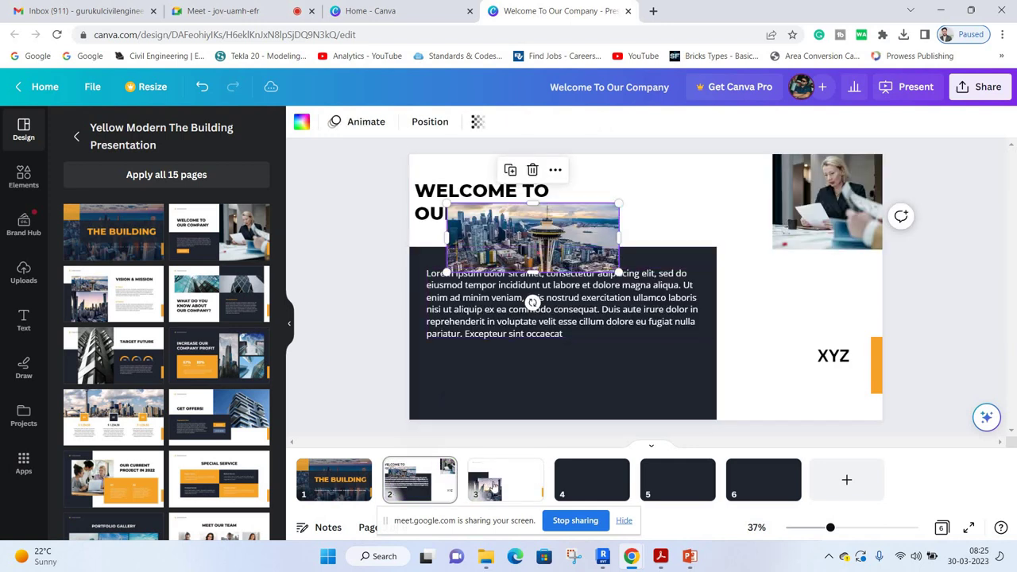
left_click(493, 483)
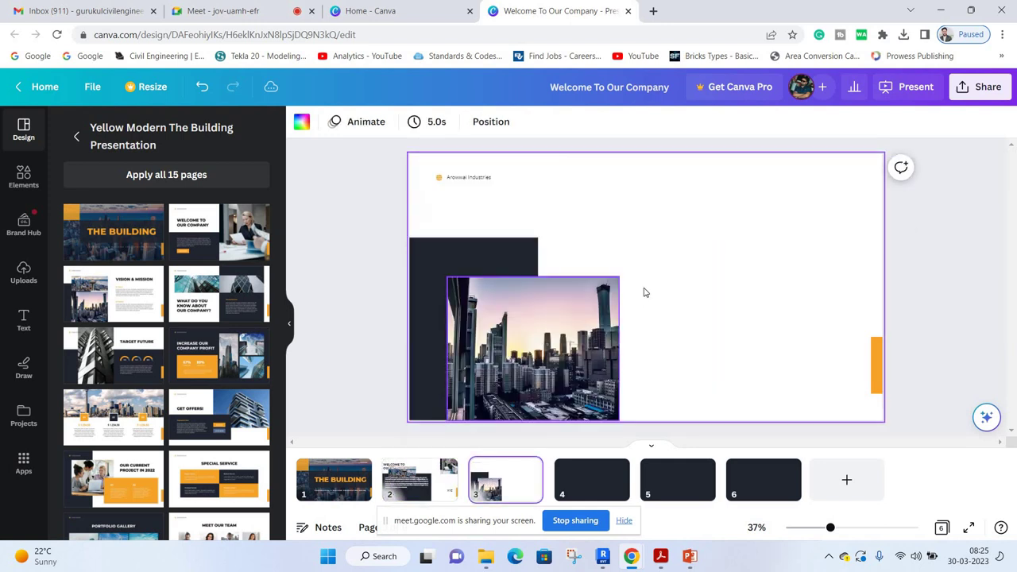
Stretch the city photo out to cover the whole of slide 3.
left_click(616, 288)
left_click_drag(852, 207, 883, 157)
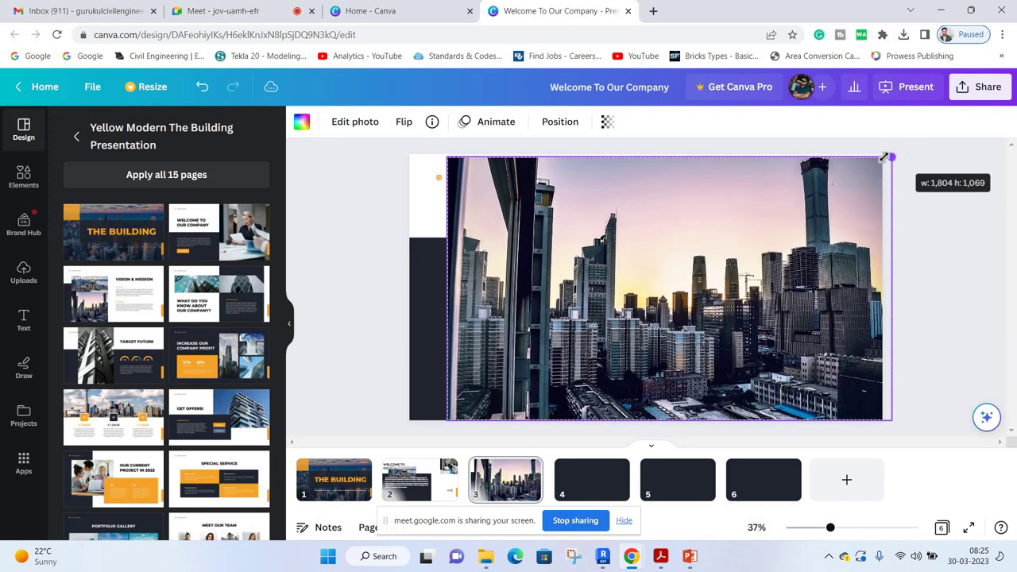
left_click_drag(884, 157, 882, 158)
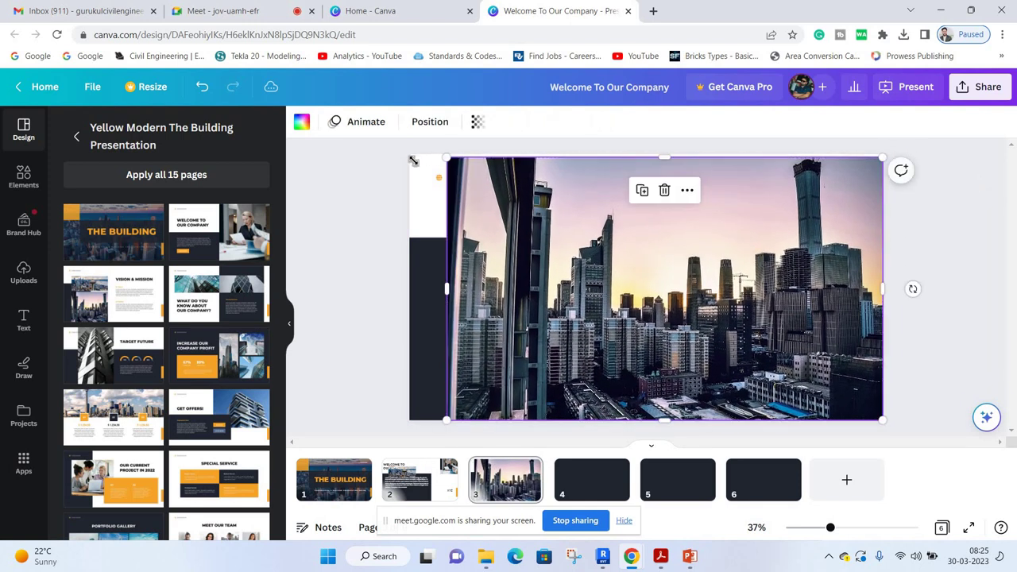
left_click_drag(401, 158, 370, 193)
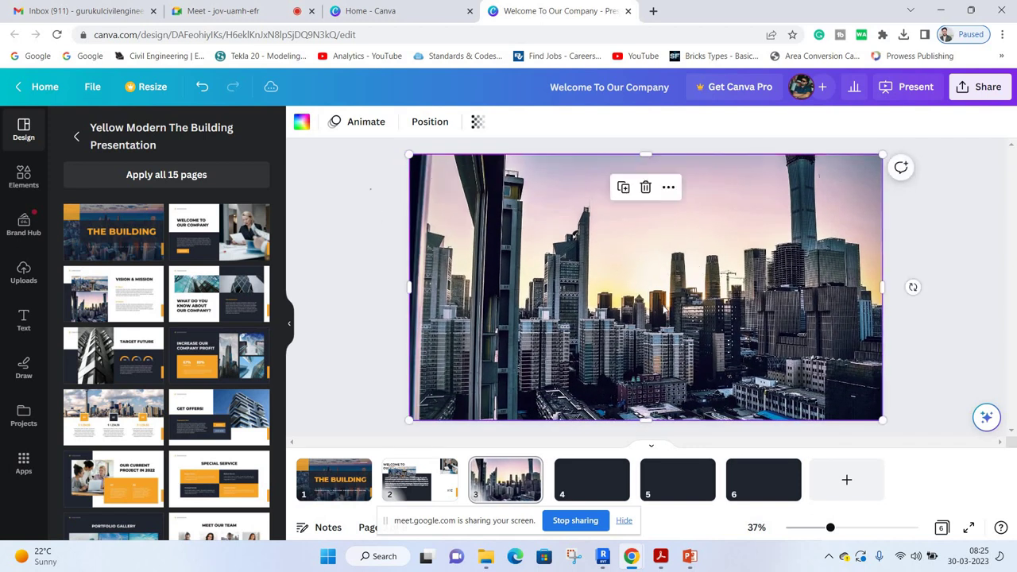
left_click(695, 275)
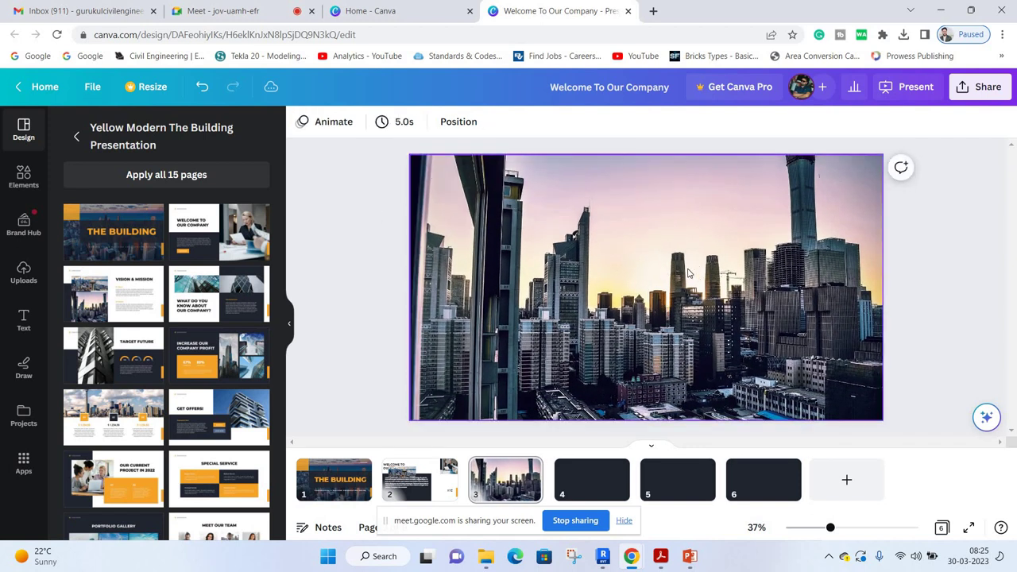
Fade the city photo to about 25 transparency, then begin uploading files from the computer.
left_click(786, 217)
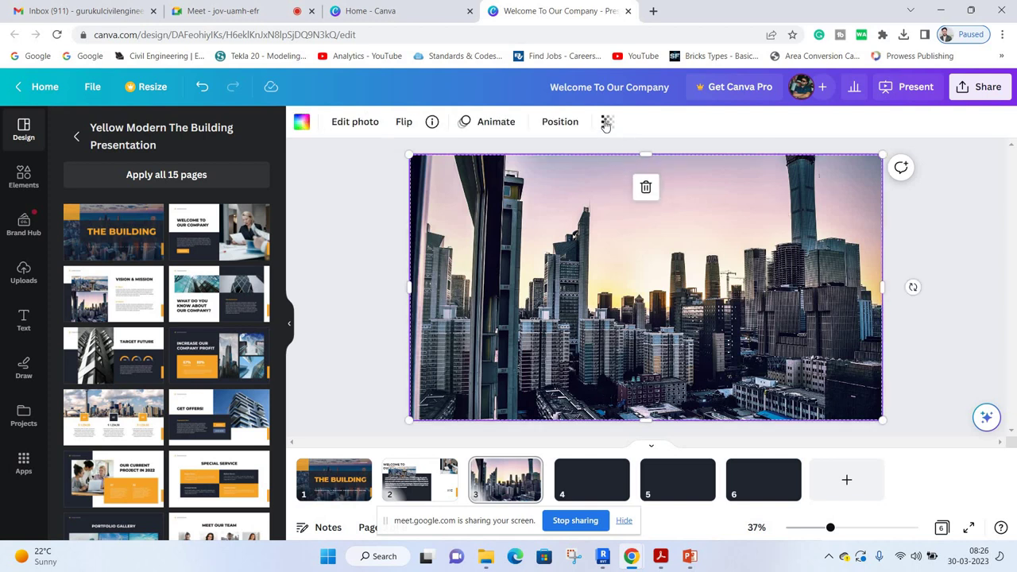
left_click(607, 121)
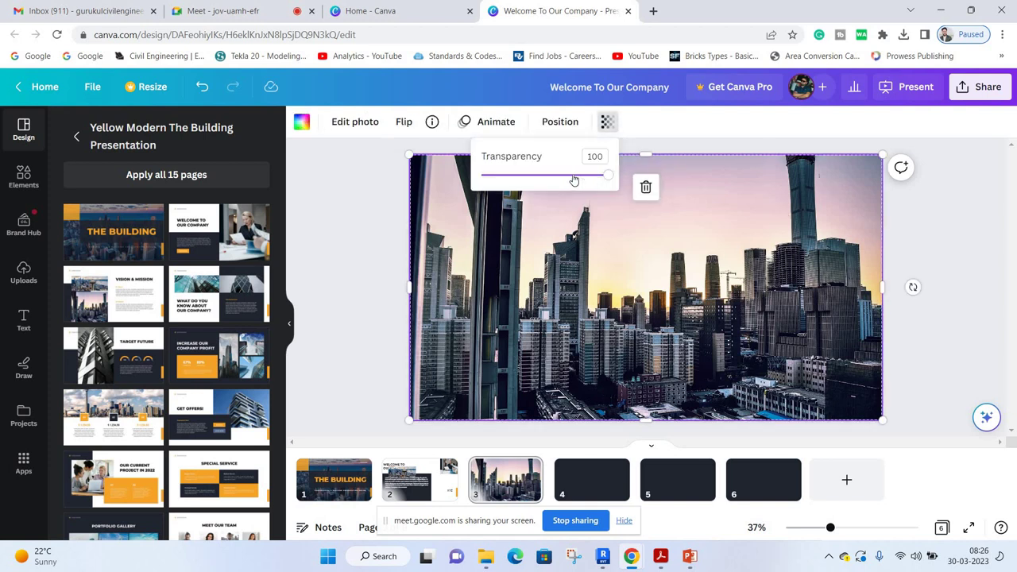
left_click_drag(606, 174, 521, 182)
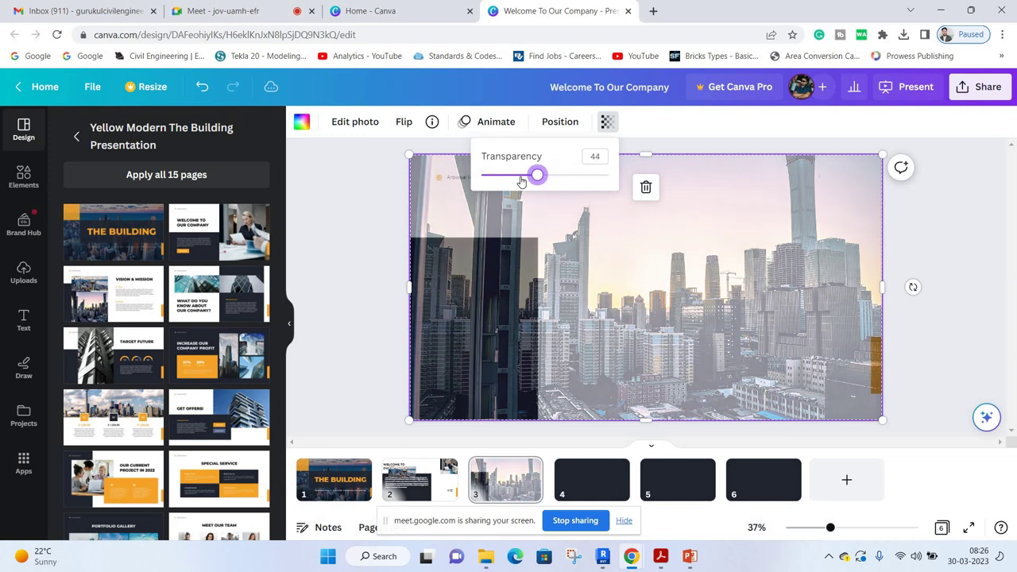
left_click_drag(522, 182, 513, 179)
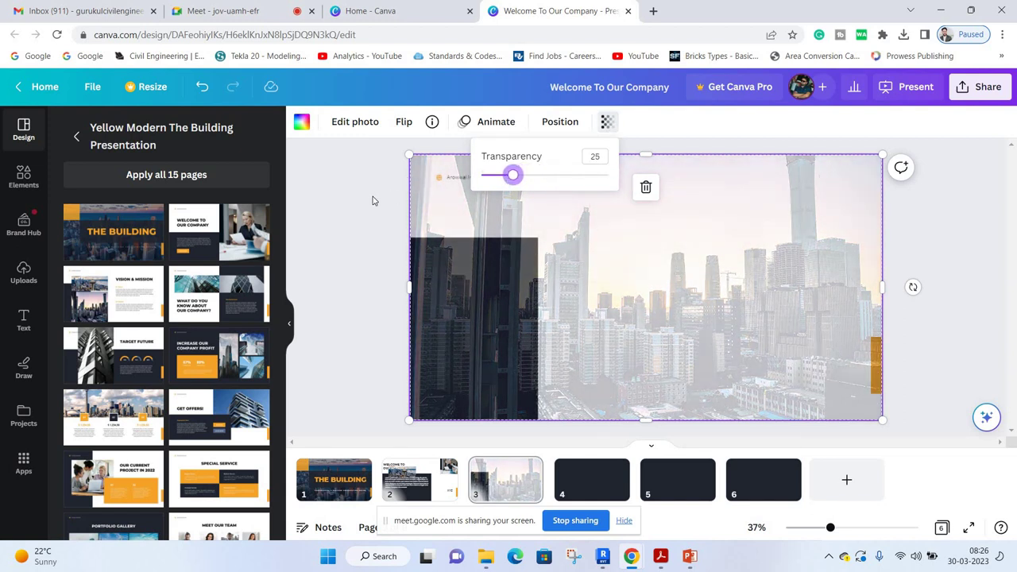
left_click(369, 209)
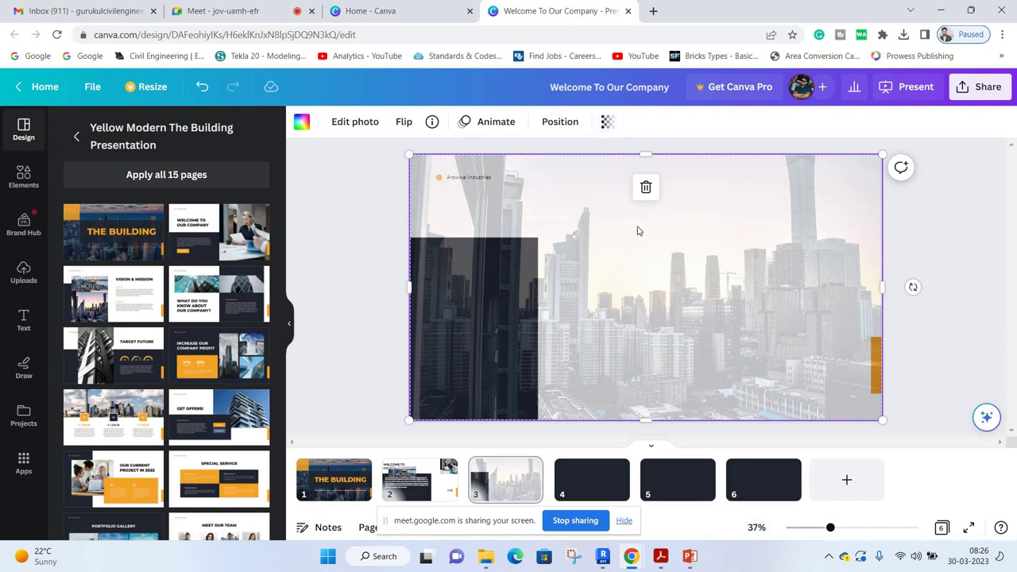
key("Escape")
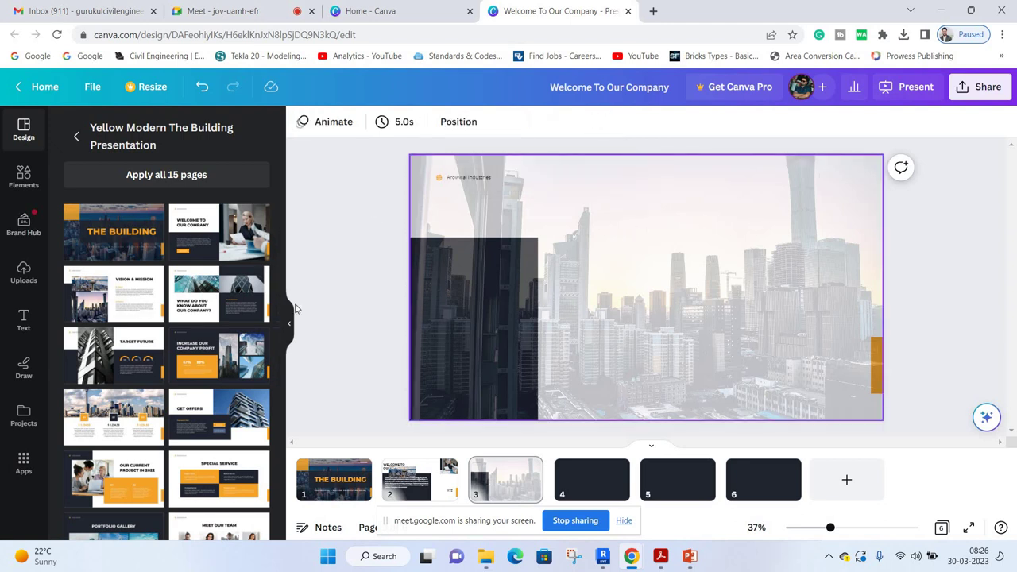
left_click(23, 273)
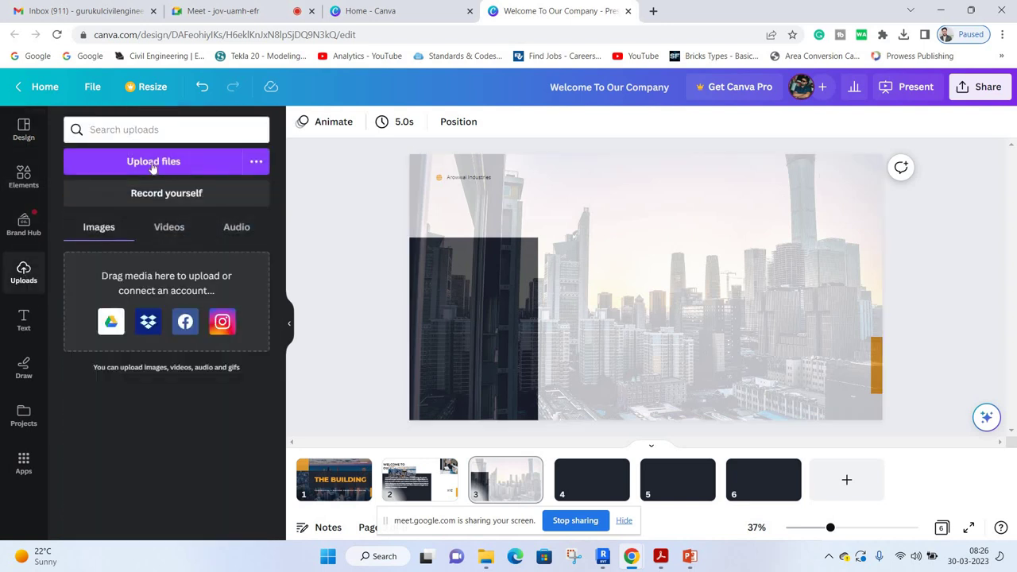
left_click(153, 167)
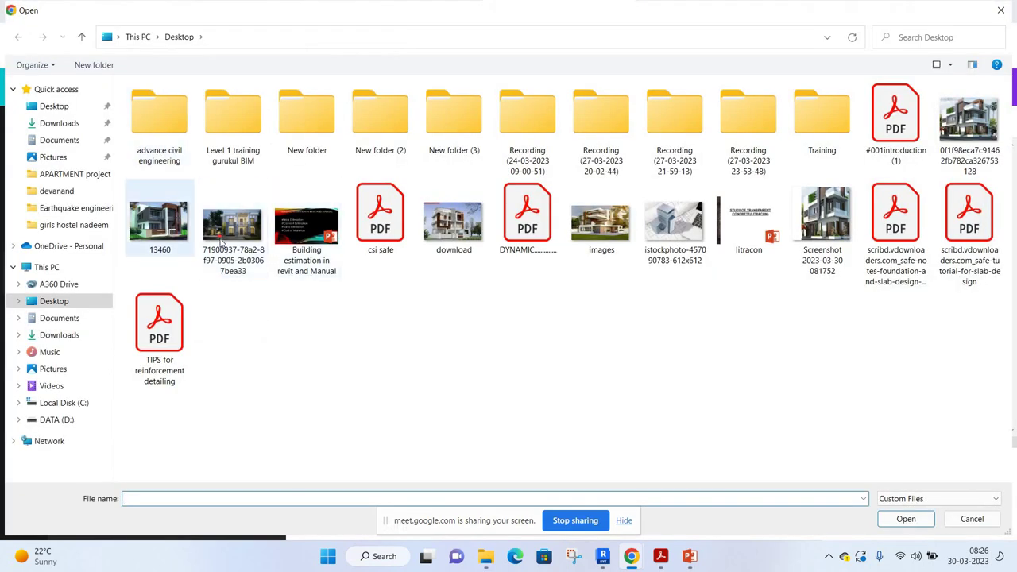
Multi-select six house photos on the Desktop, starting with the 13460 image, and upload them.
left_click(159, 219)
left_click(233, 226, "ctrl")
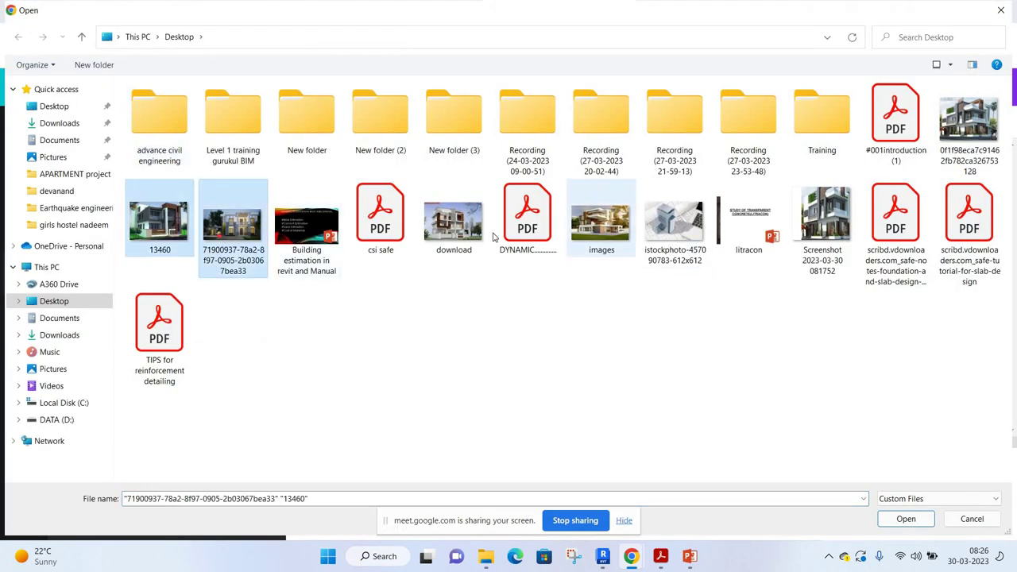
left_click(601, 223, "ctrl")
left_click(674, 222, "ctrl")
left_click(454, 223, "ctrl")
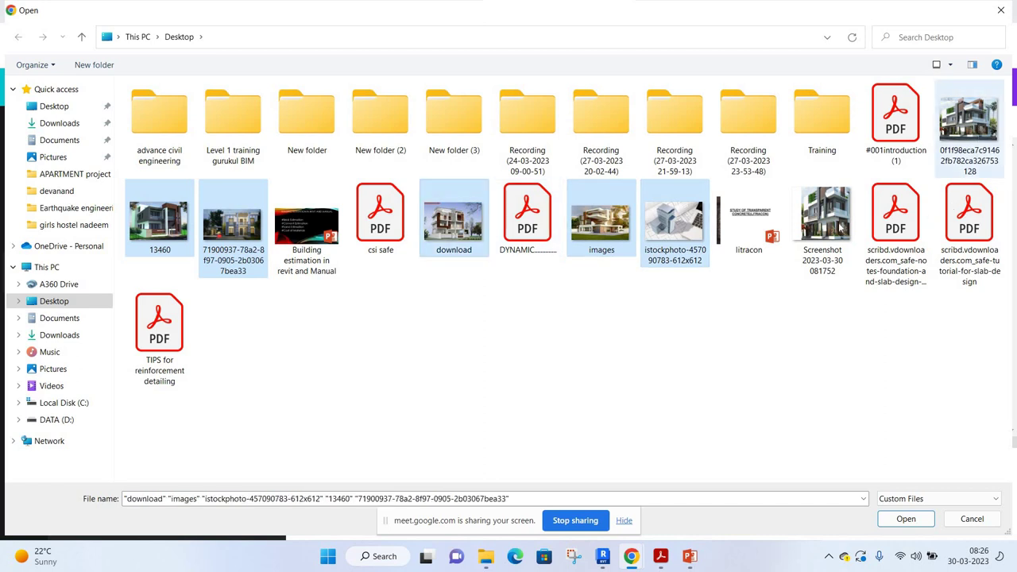
left_click(968, 119, "ctrl")
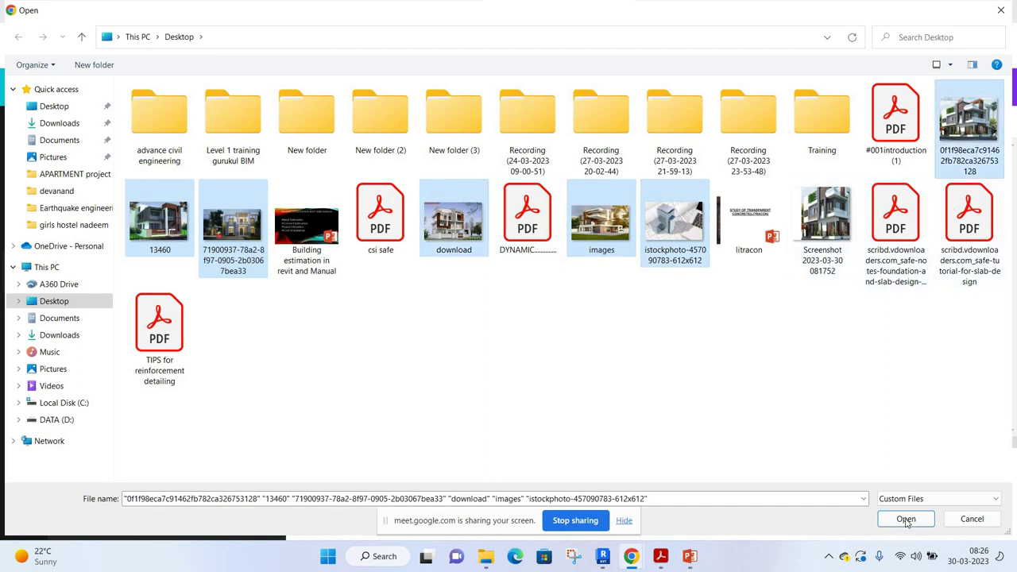
left_click(907, 519)
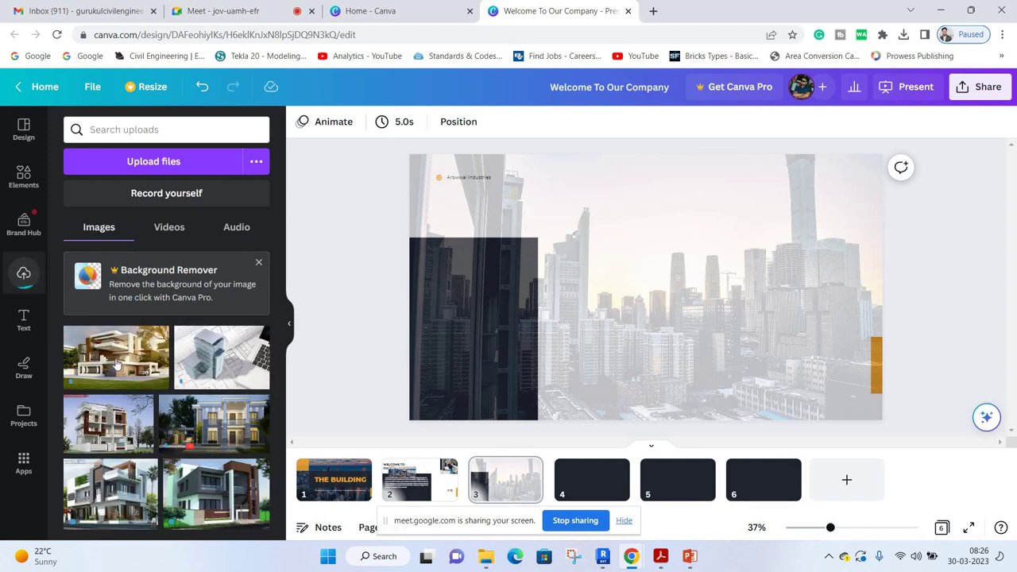
Add the first uploaded house photo to slide 3 and try sizing it, undoing unwanted background swaps.
left_click(117, 364)
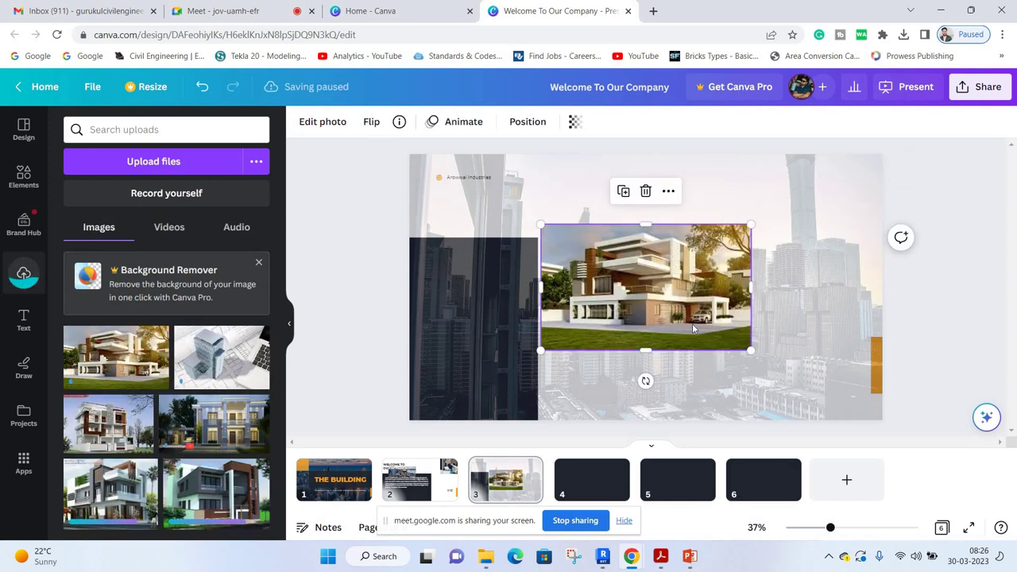
left_click_drag(747, 347, 854, 421)
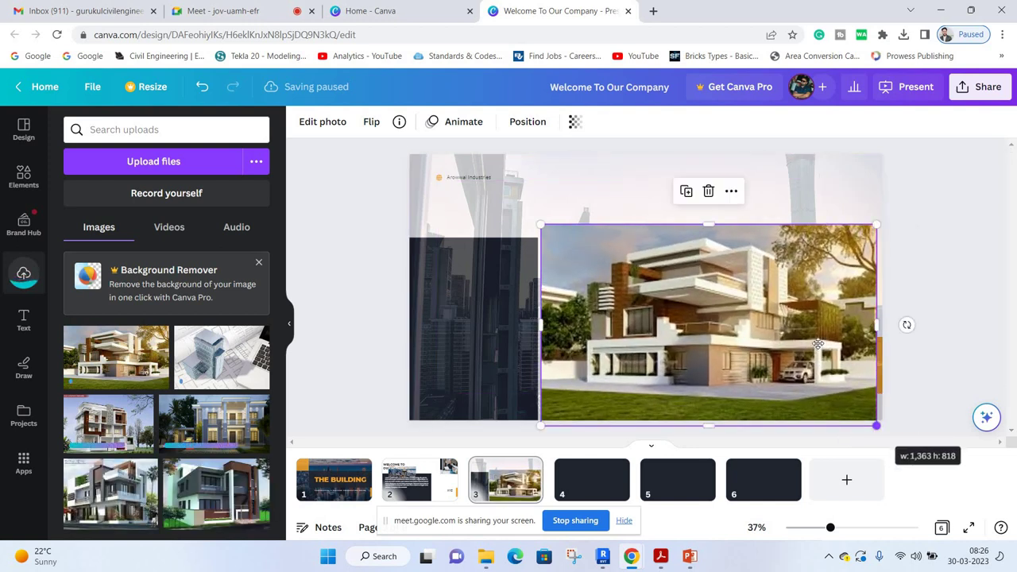
mouse_move(808, 375)
left_mouse_down()
mouse_move(813, 344)
mouse_move(735, 376)
left_mouse_up()
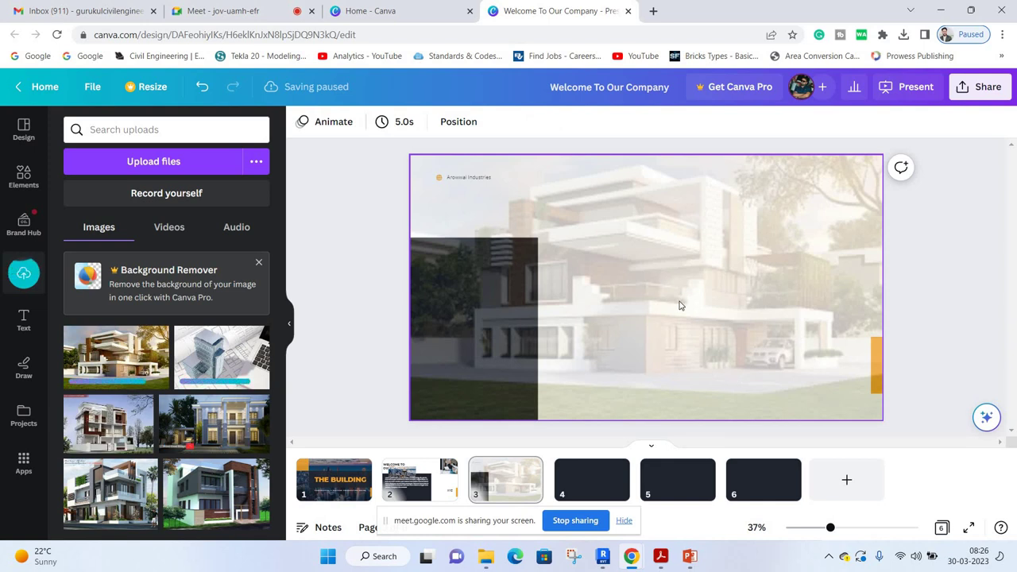
key("ctrl+z")
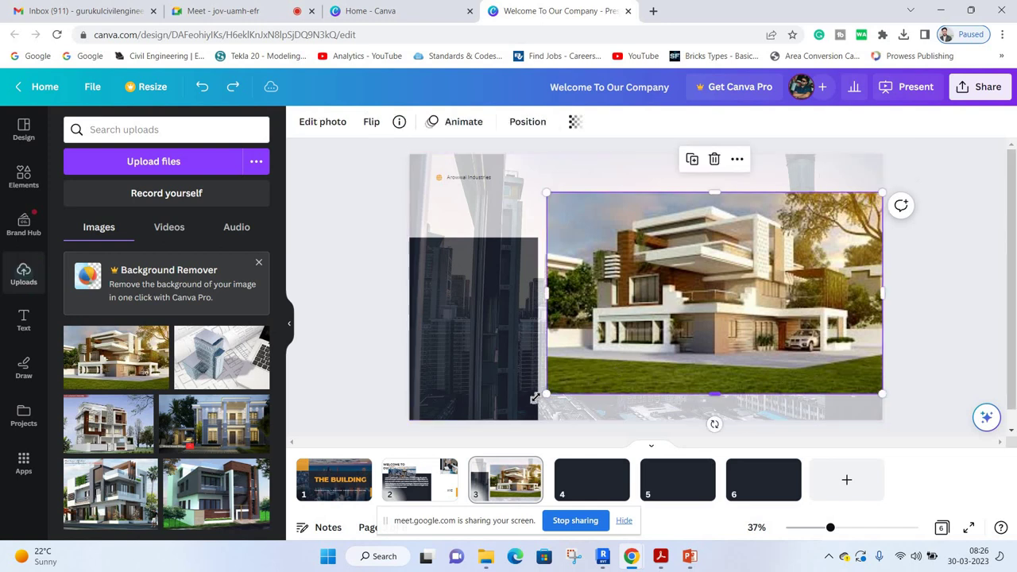
left_click_drag(546, 393, 538, 398)
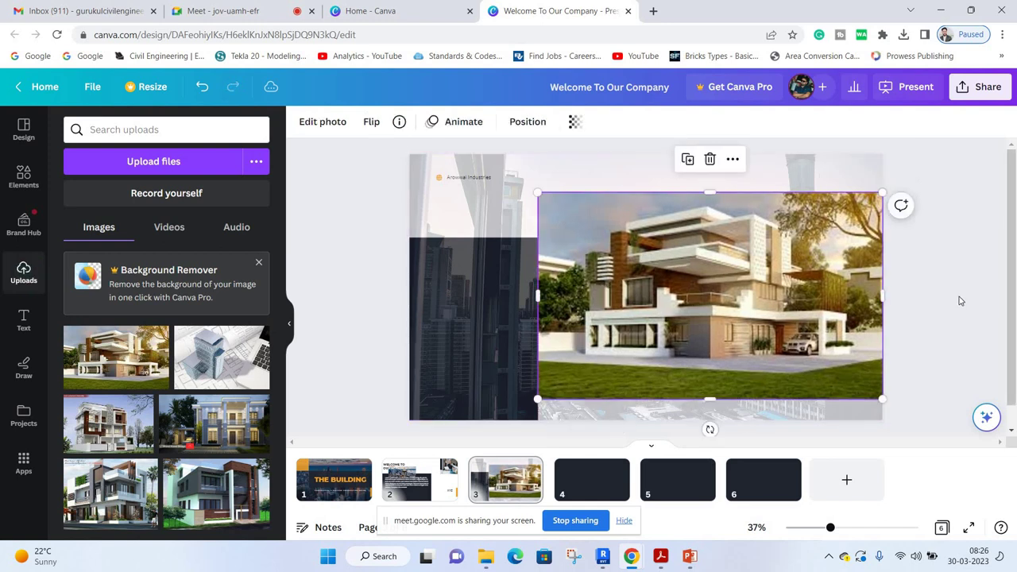
left_click(959, 301)
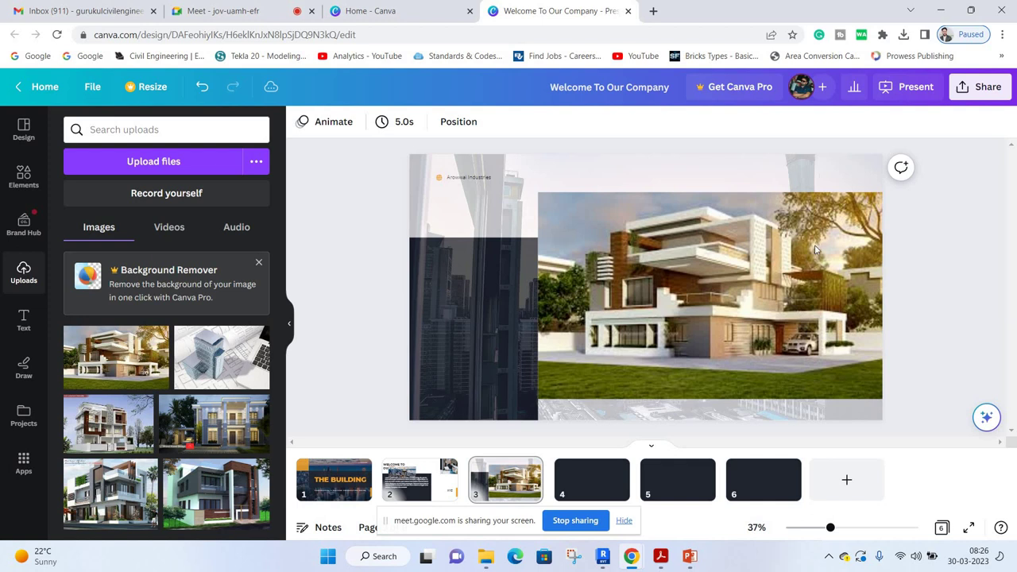
mouse_move(801, 240)
left_mouse_down()
mouse_move(798, 282)
mouse_move(812, 308)
left_mouse_up()
key("ctrl+z")
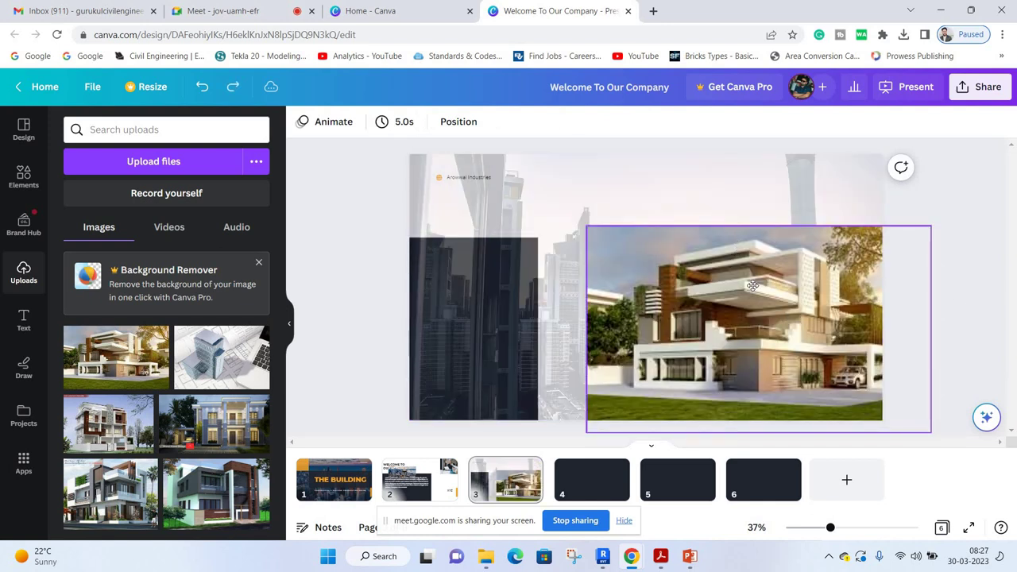
left_click_drag(752, 286, 820, 355)
key("ctrl+z")
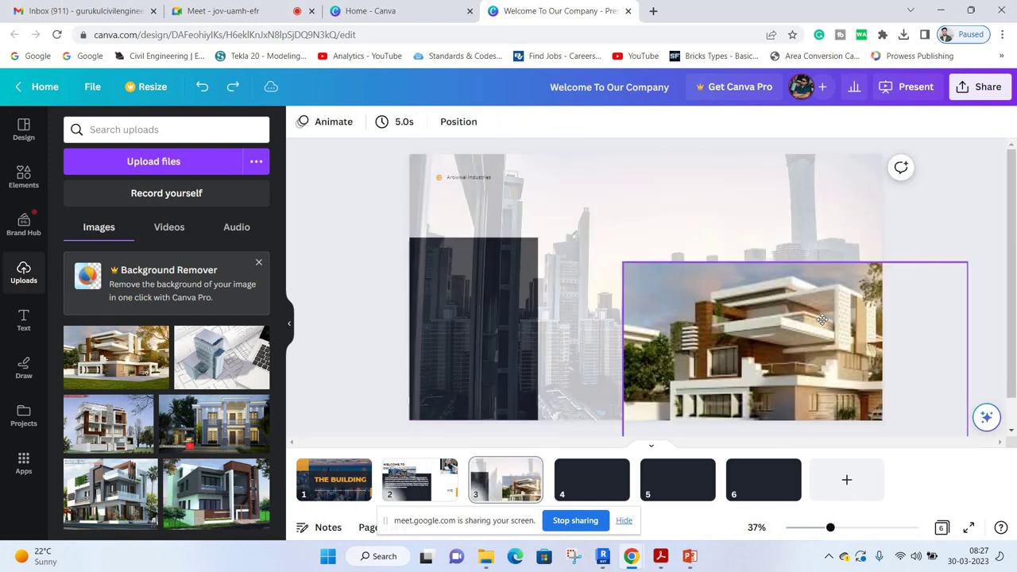
mouse_move(822, 318)
left_mouse_down()
mouse_move(811, 368)
mouse_move(834, 353)
left_mouse_up()
key("ctrl+z")
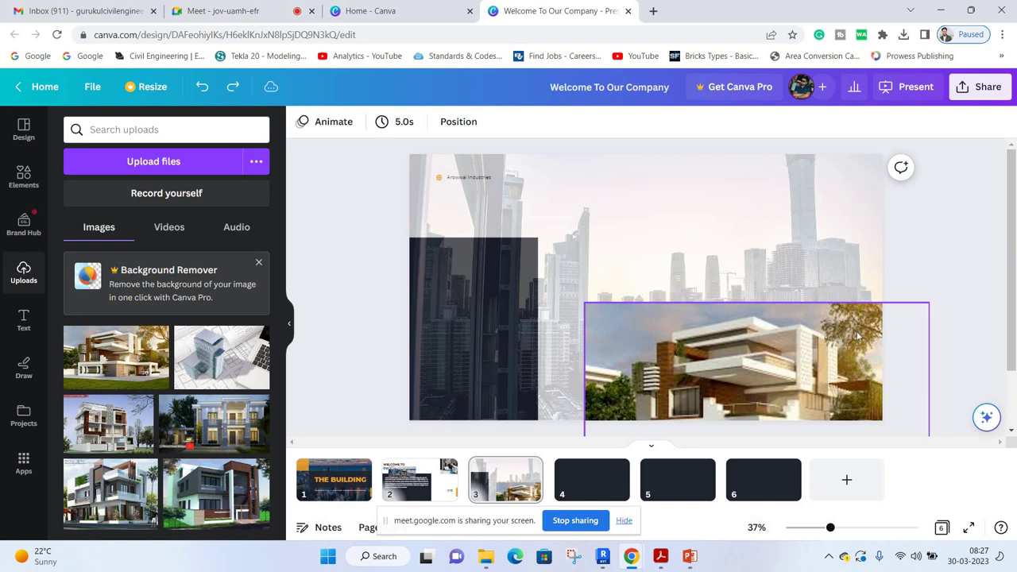
Drop the house photo in as slide 3's background and set its transparency to 100.
left_click(650, 344)
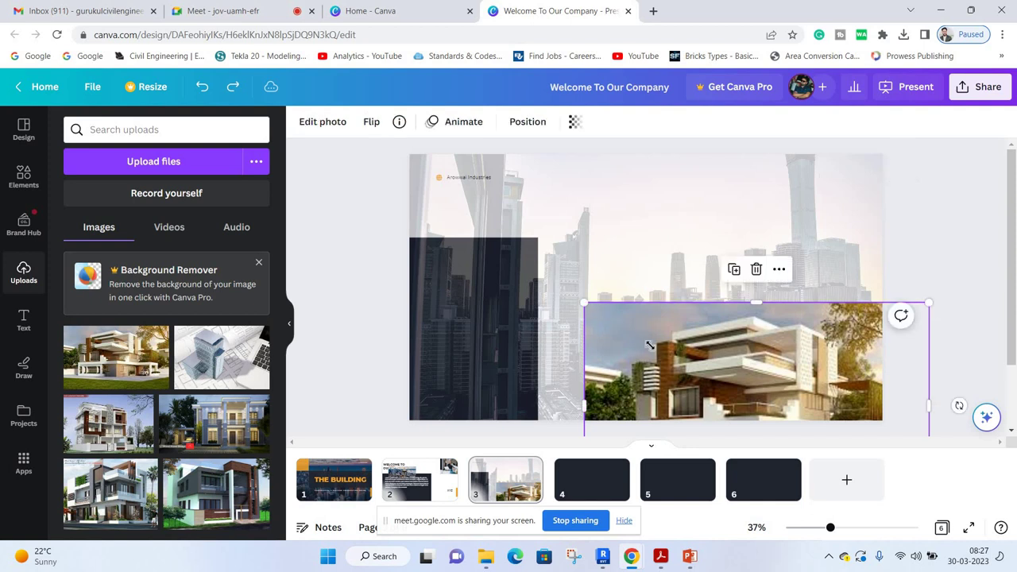
left_click_drag(734, 385, 775, 411)
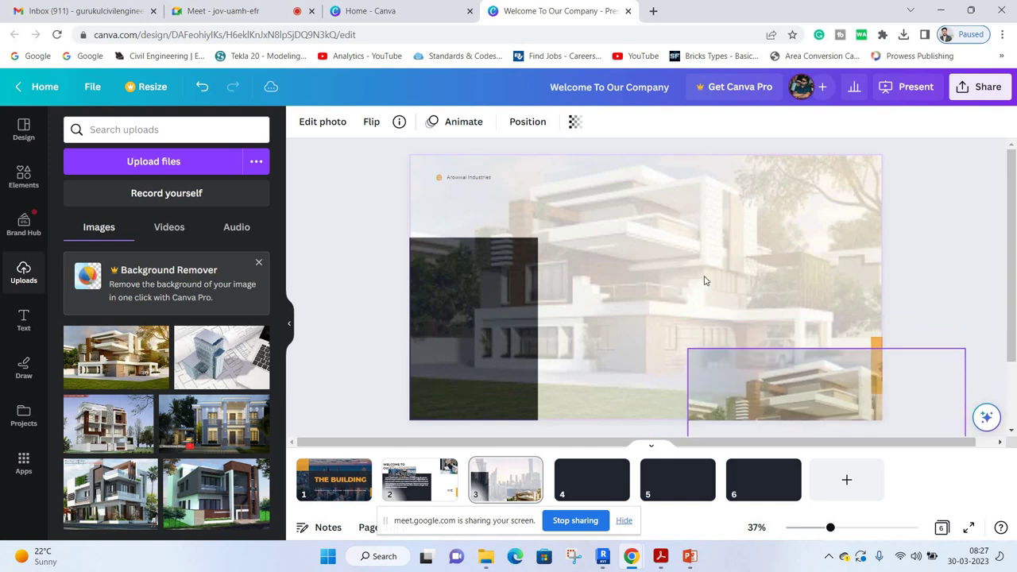
mouse_move(776, 411)
left_mouse_down()
mouse_move(649, 291)
mouse_move(729, 274)
left_mouse_up()
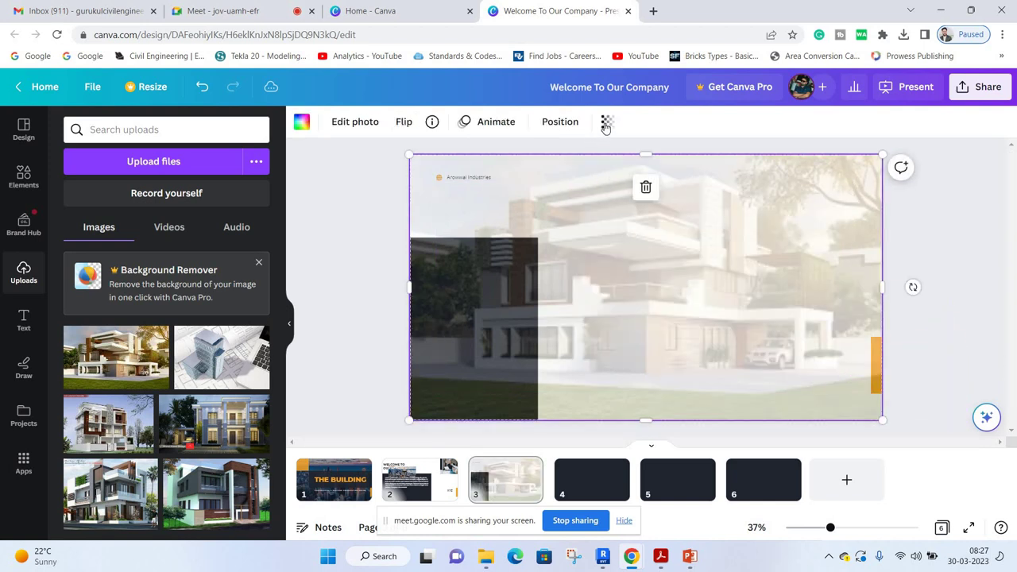
left_click(607, 121)
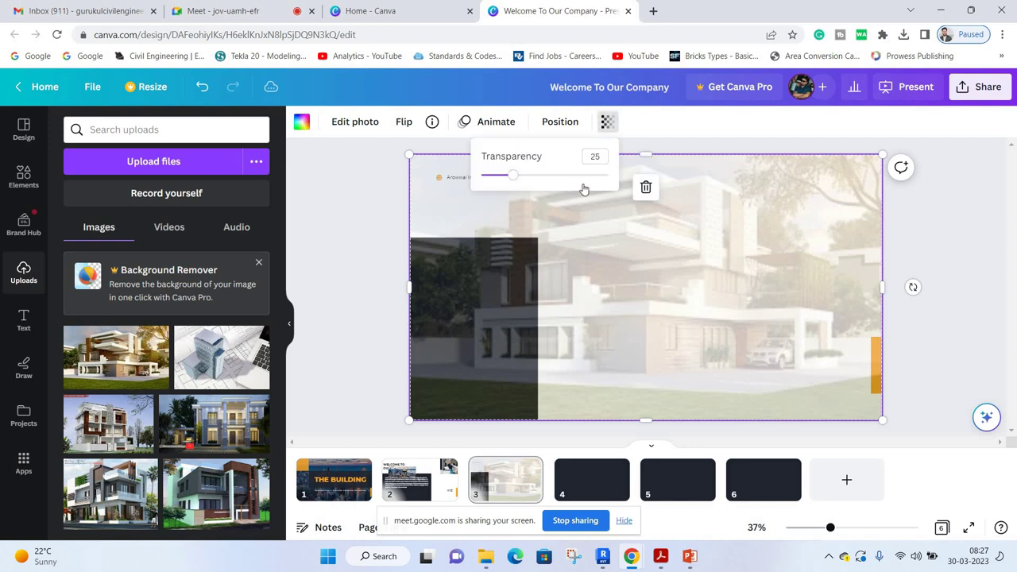
left_click_drag(512, 175, 608, 175)
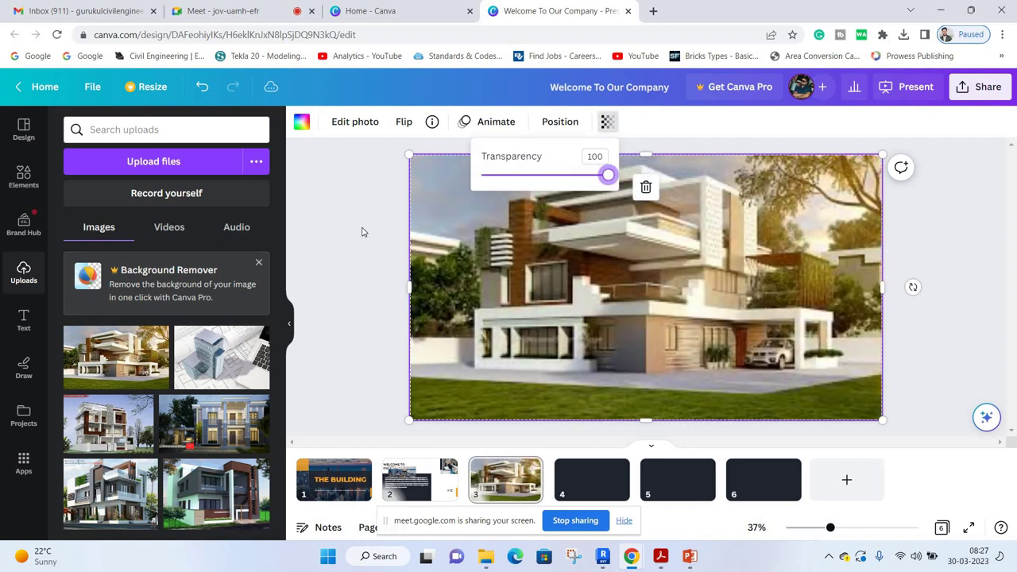
key("Escape")
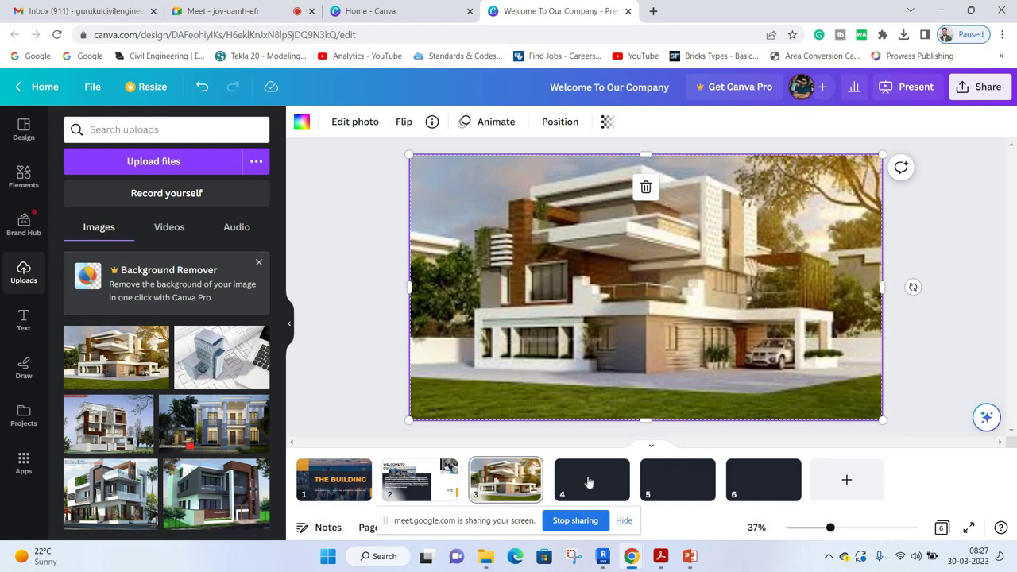
Apply the Target Future layout to slide 4, deleting its heading, paragraph and three radial charts.
left_click(589, 483)
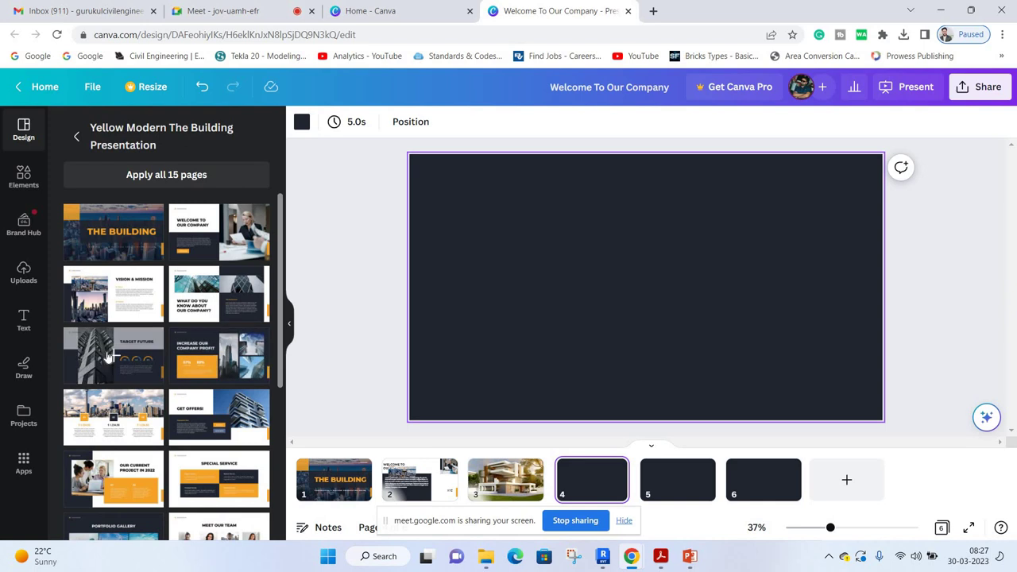
left_click_drag(702, 362, 702, 362)
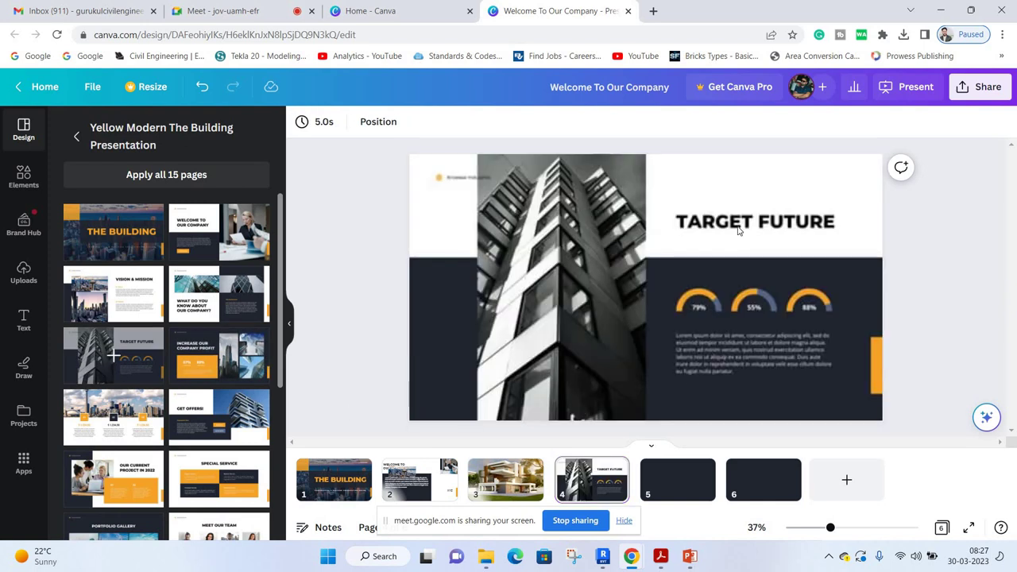
left_click(743, 226)
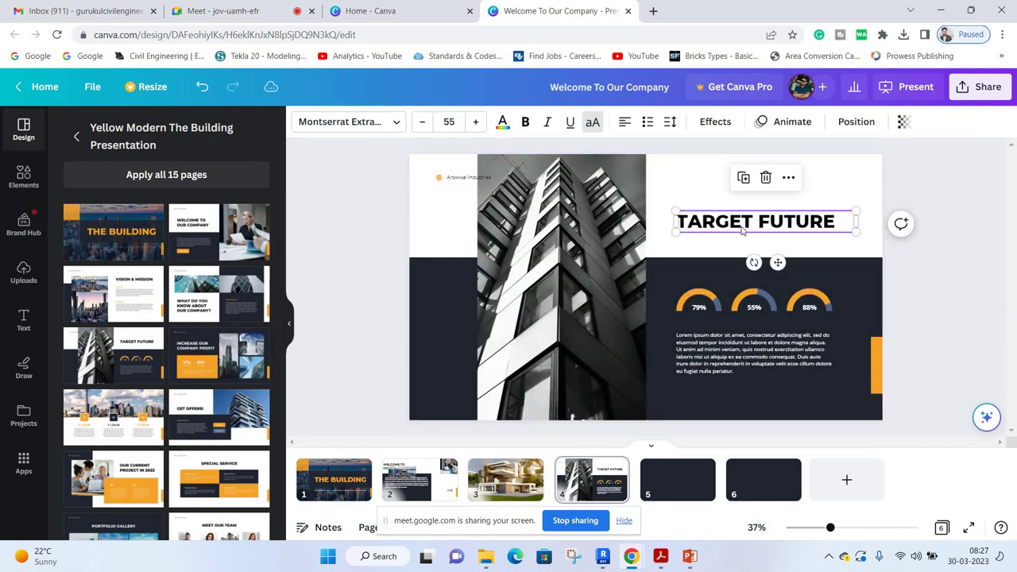
key("Delete")
left_click(741, 347)
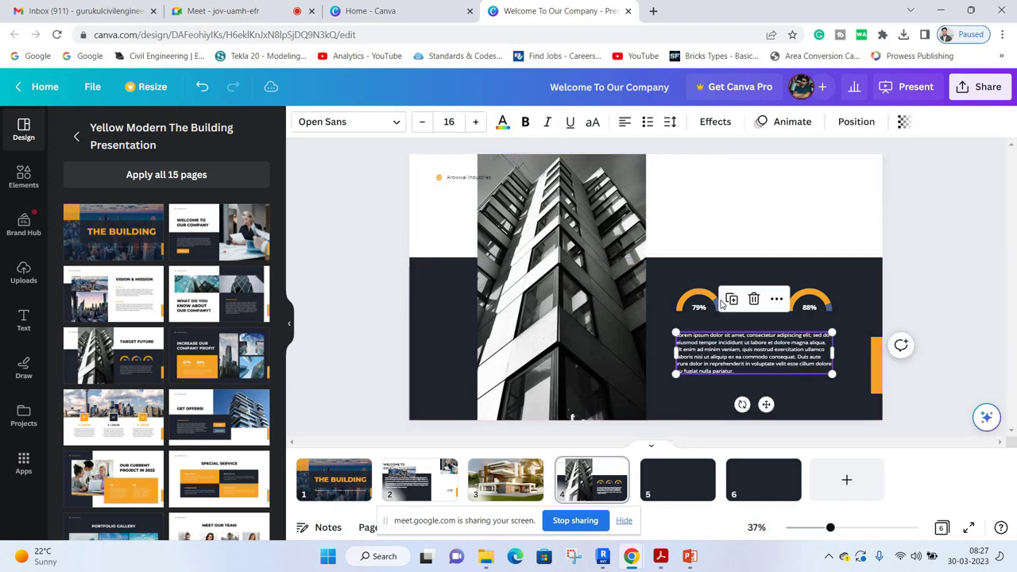
key("Delete")
left_click(698, 302)
key("Delete")
left_click(753, 302)
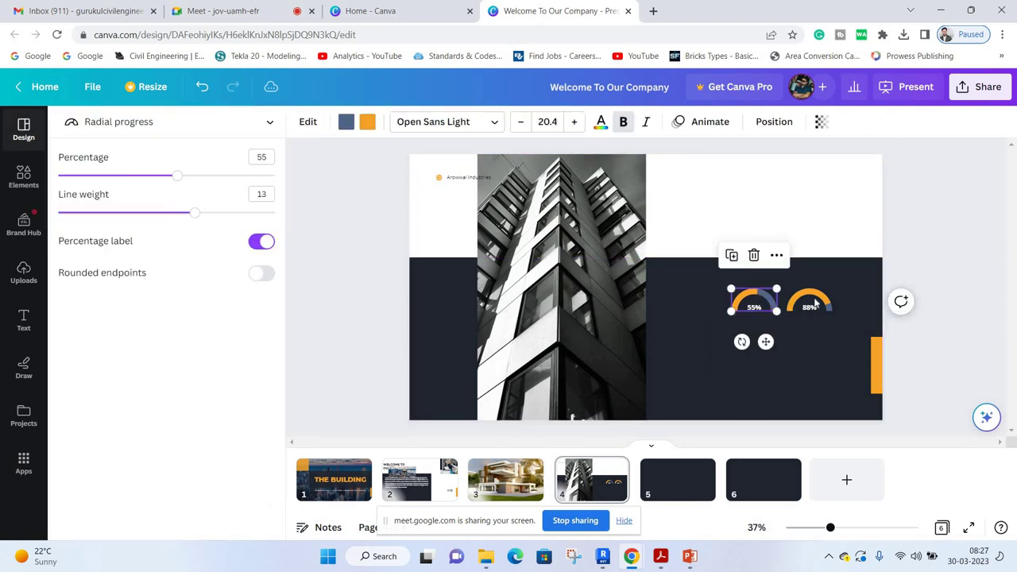
key("Delete")
left_click(810, 302)
key("Delete")
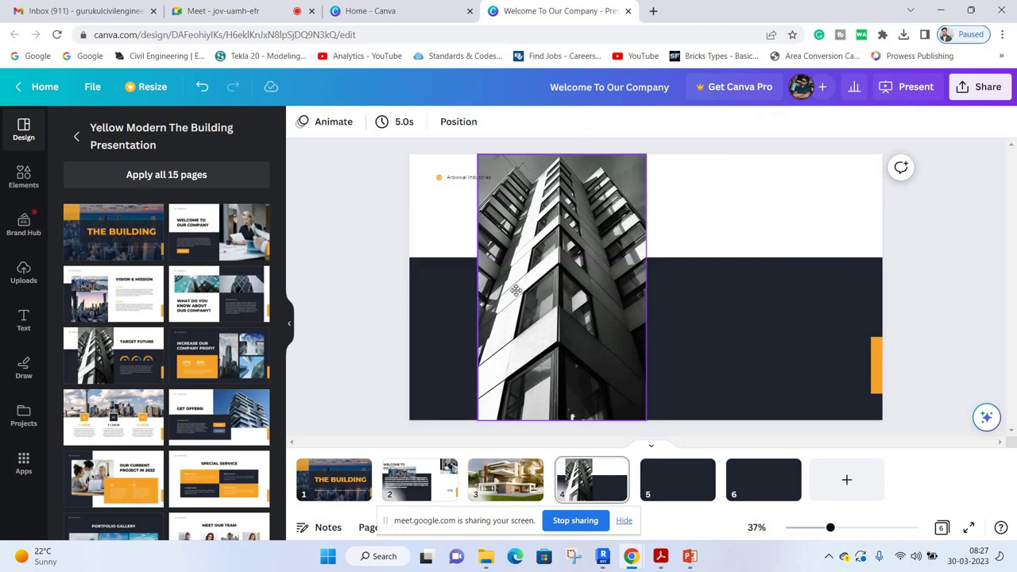
Move the building photo to the slide's left edge and fade it to about 29 transparency.
mouse_move(564, 305)
left_mouse_down()
mouse_move(526, 296)
mouse_move(496, 306)
left_mouse_up()
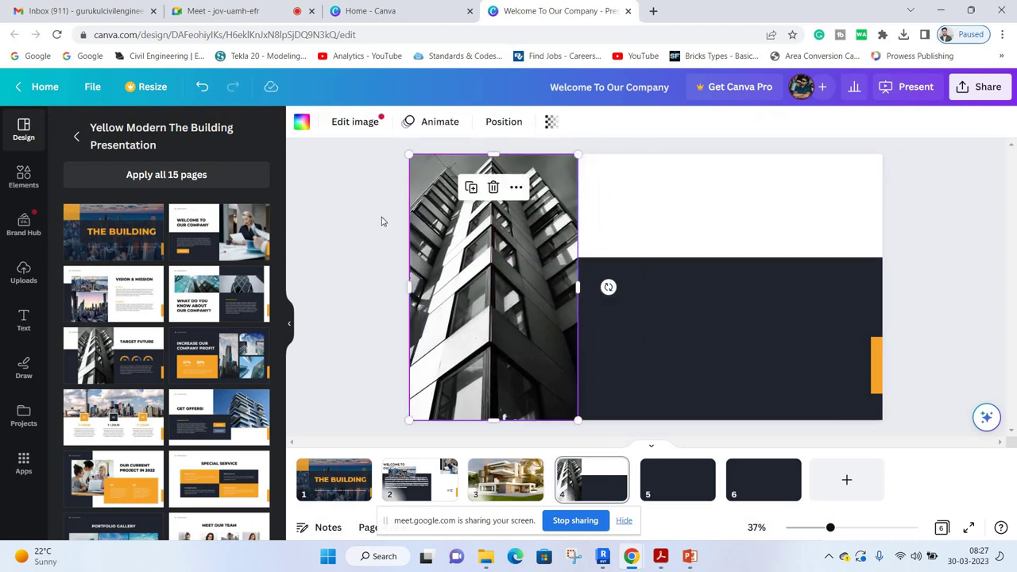
left_click(551, 121)
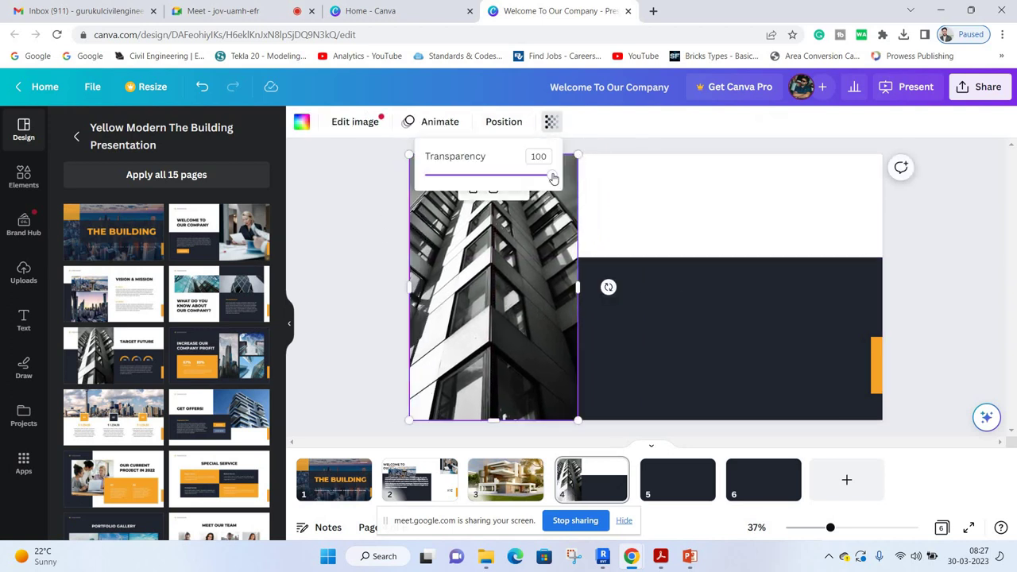
left_click_drag(465, 183, 455, 175)
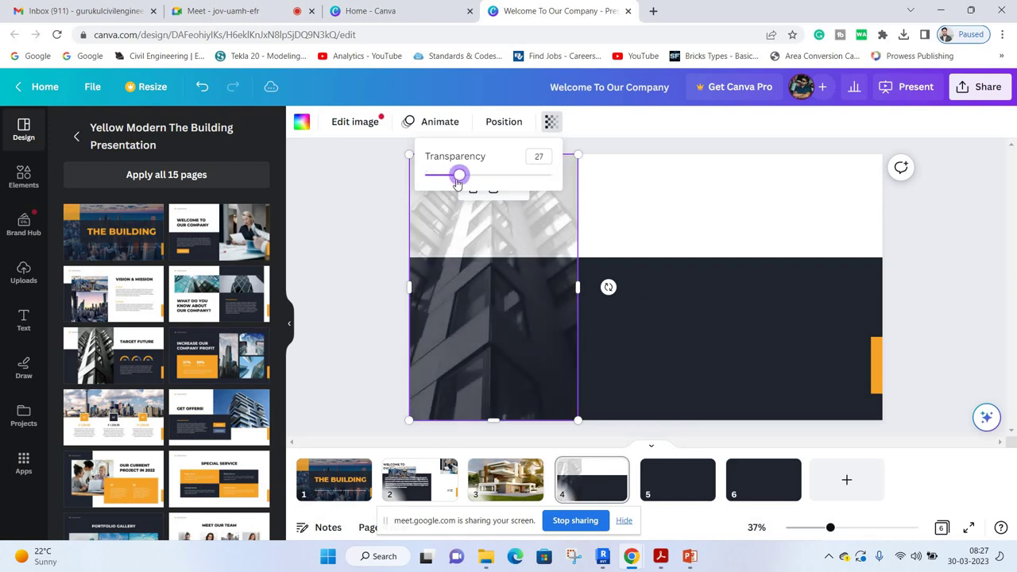
key("Right")
key("Right")
key("Right")
key("Escape")
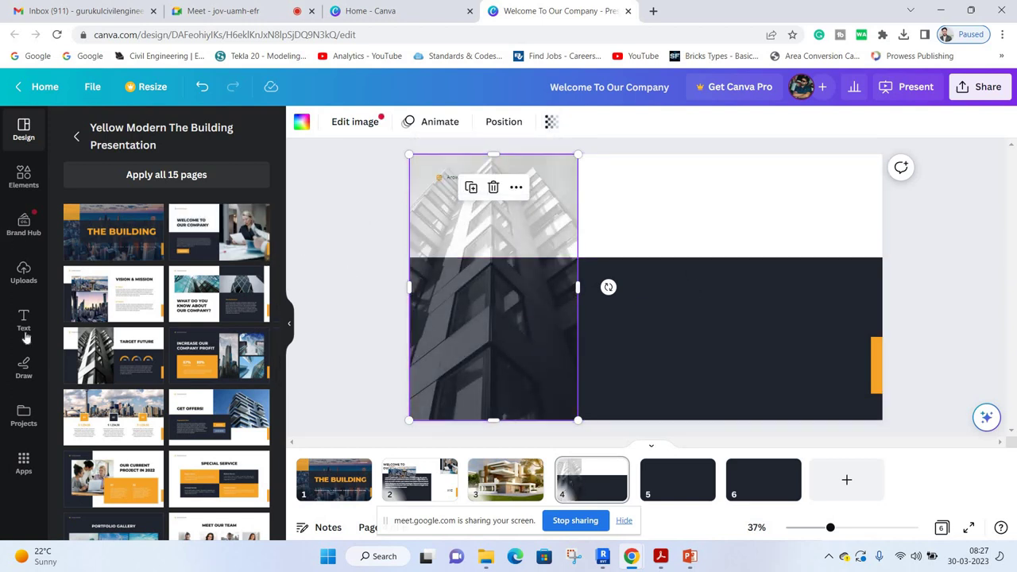
key("Escape")
left_click(24, 273)
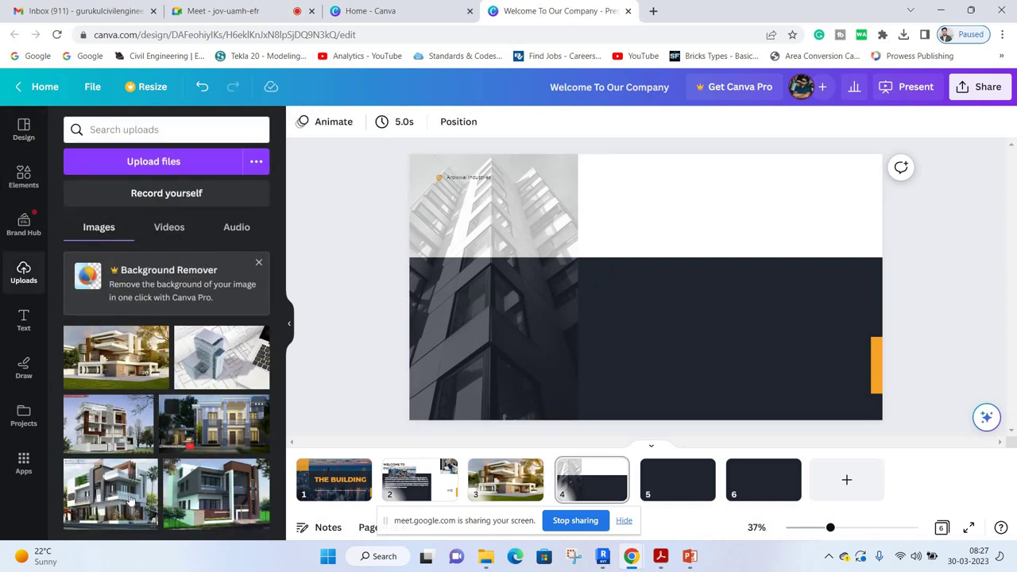
mouse_move(215, 492)
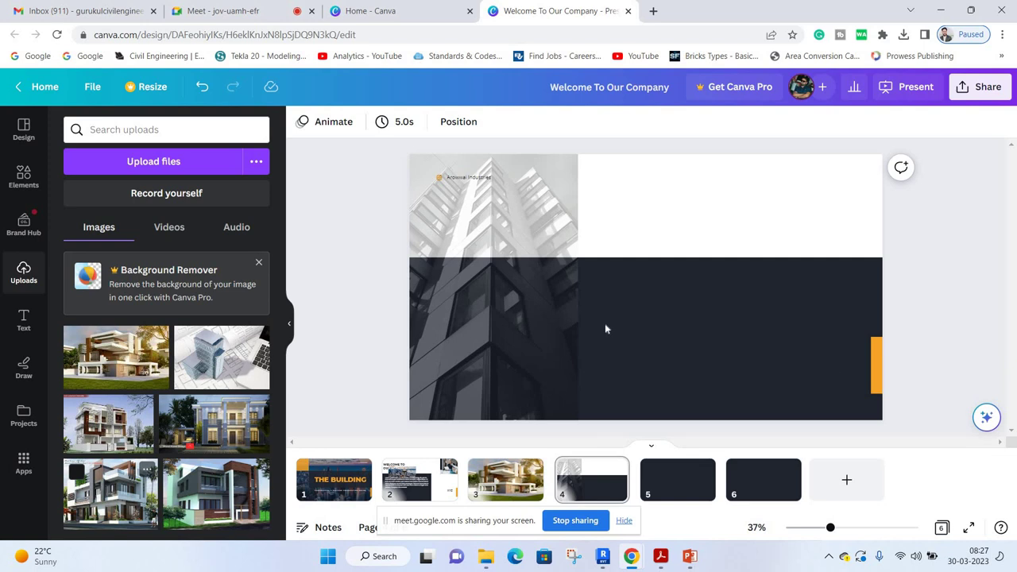
Place an uploaded house photo on slide 4 and enlarge it across the right side.
left_click_drag(605, 328, 694, 316)
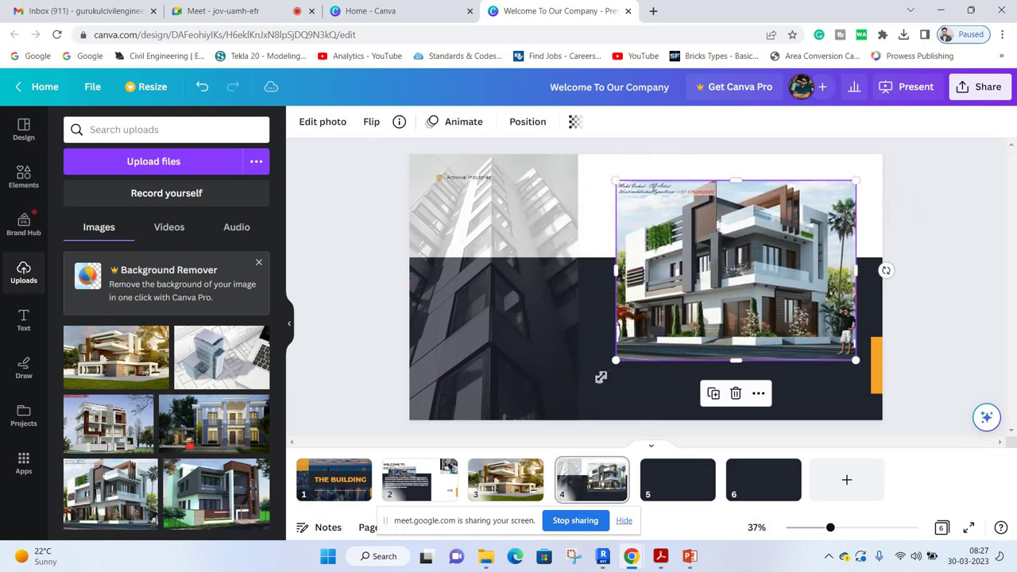
left_click_drag(616, 360, 572, 393)
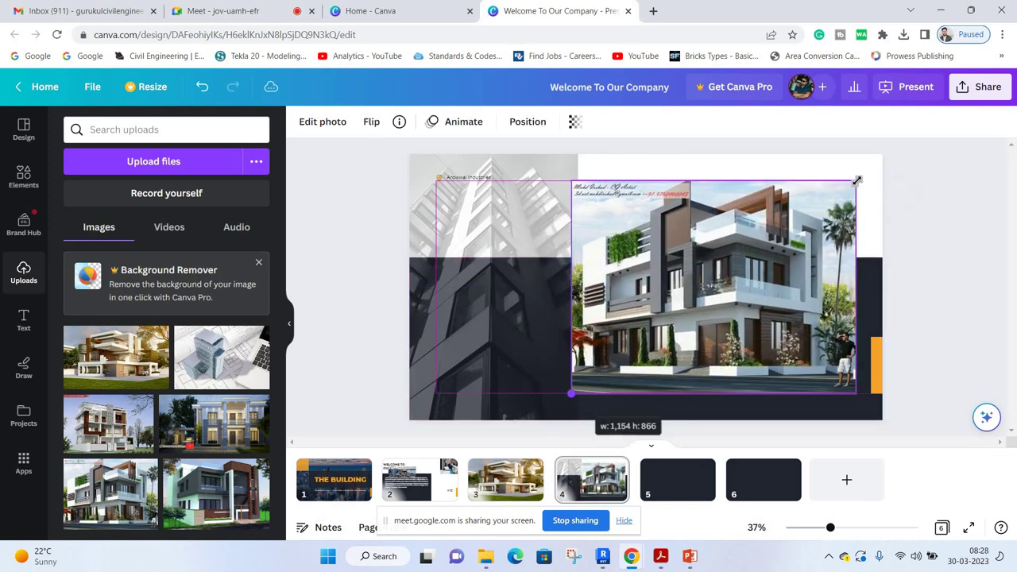
left_click_drag(857, 181, 891, 154)
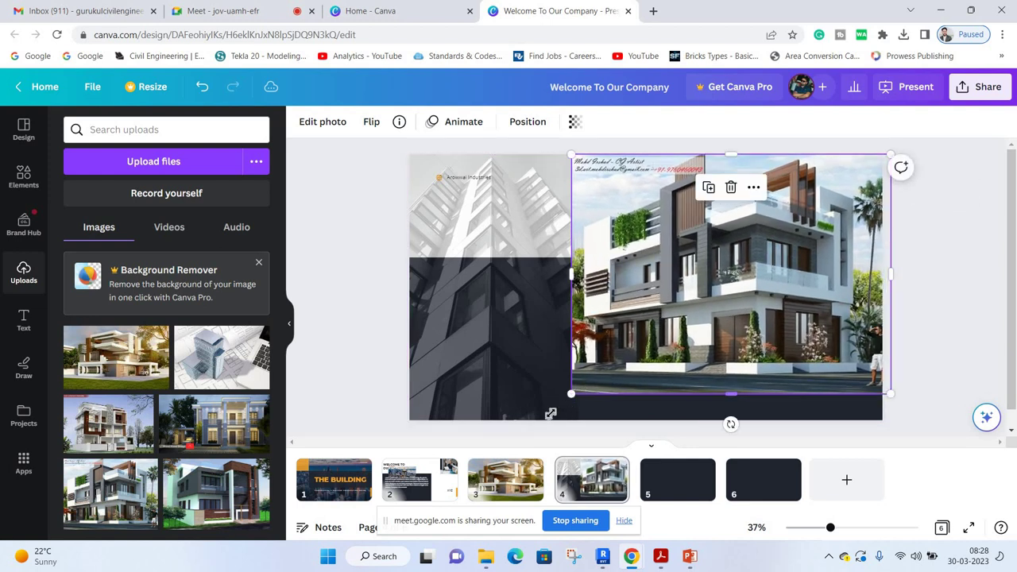
left_click_drag(535, 424, 535, 419)
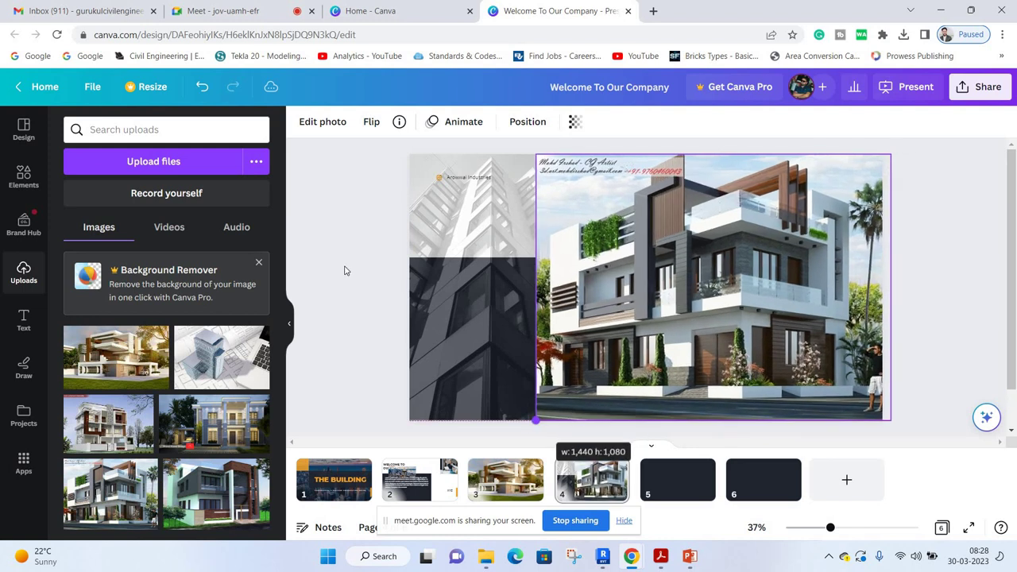
left_click(345, 271)
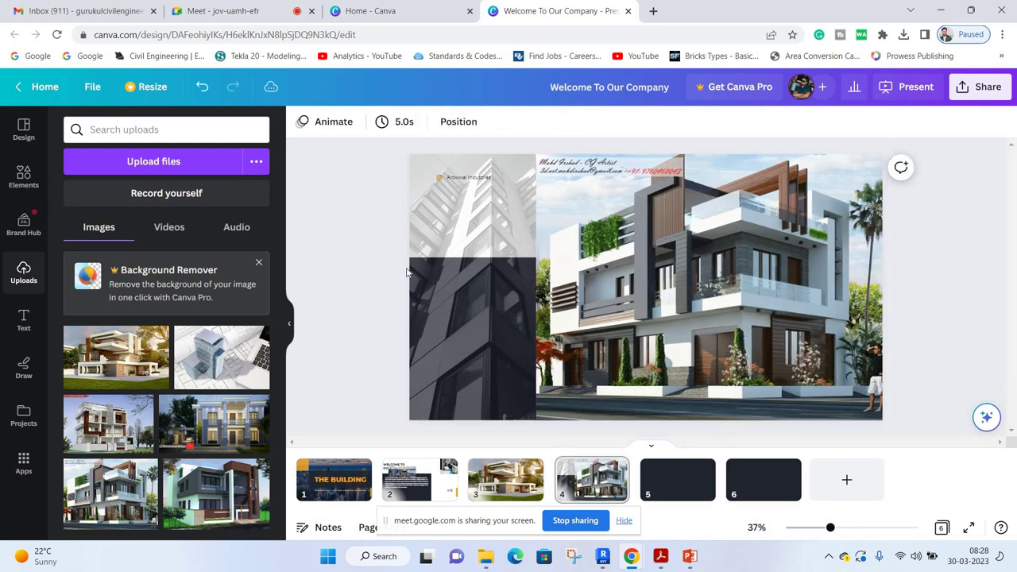
Delete the small company-name caption from slide 4.
left_click(475, 178)
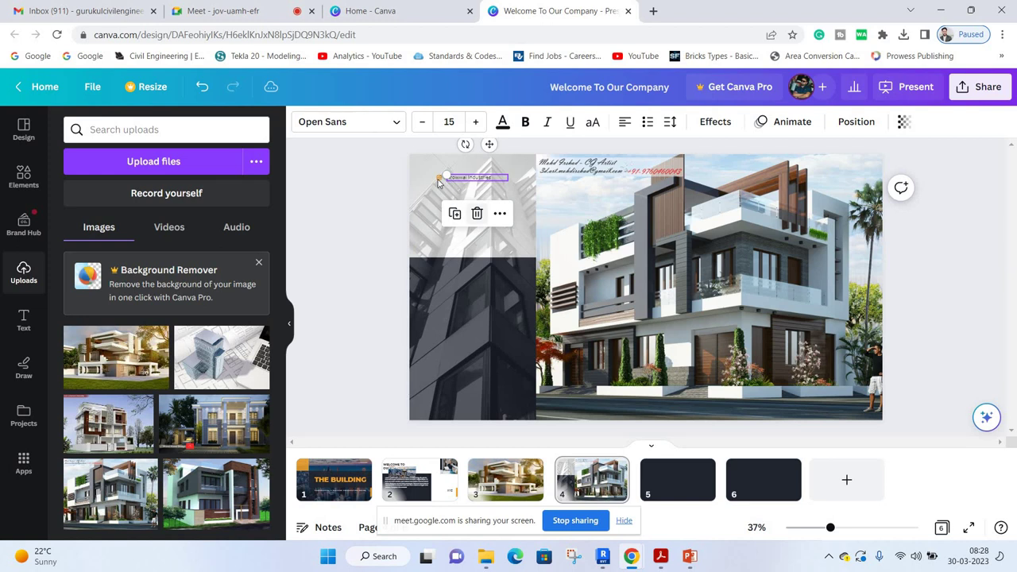
key("Delete")
key("Tab")
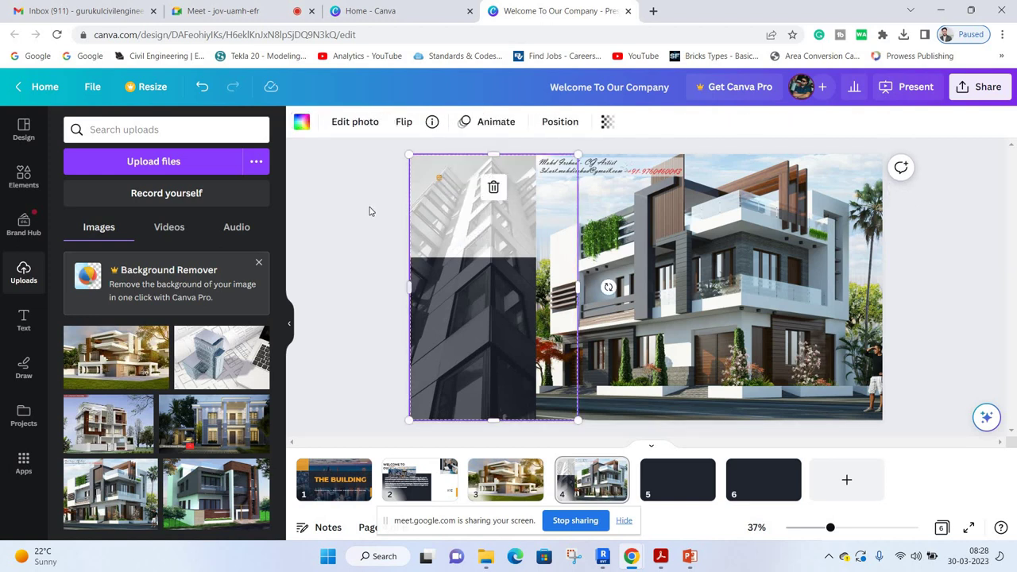
key("Escape")
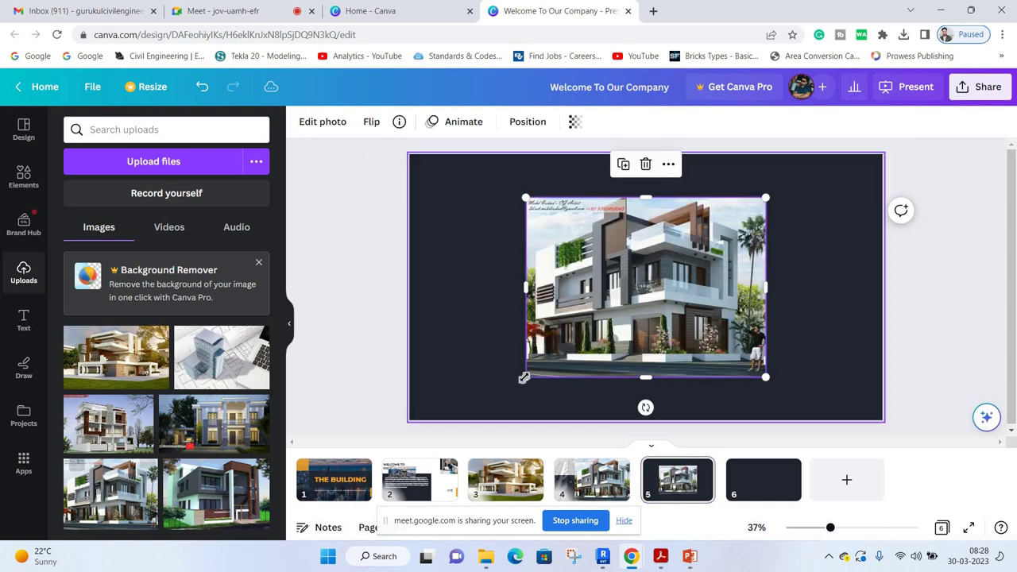
Place the house photo in slide 5's top-left quarter and duplicate it into the other three corners.
left_click_drag(524, 375, 470, 416)
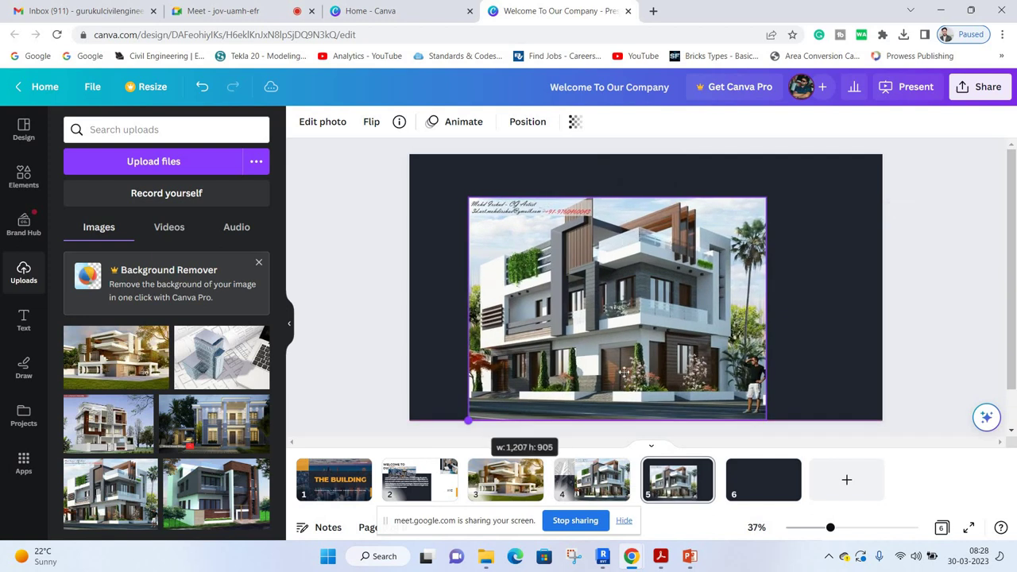
left_click_drag(586, 358, 525, 313)
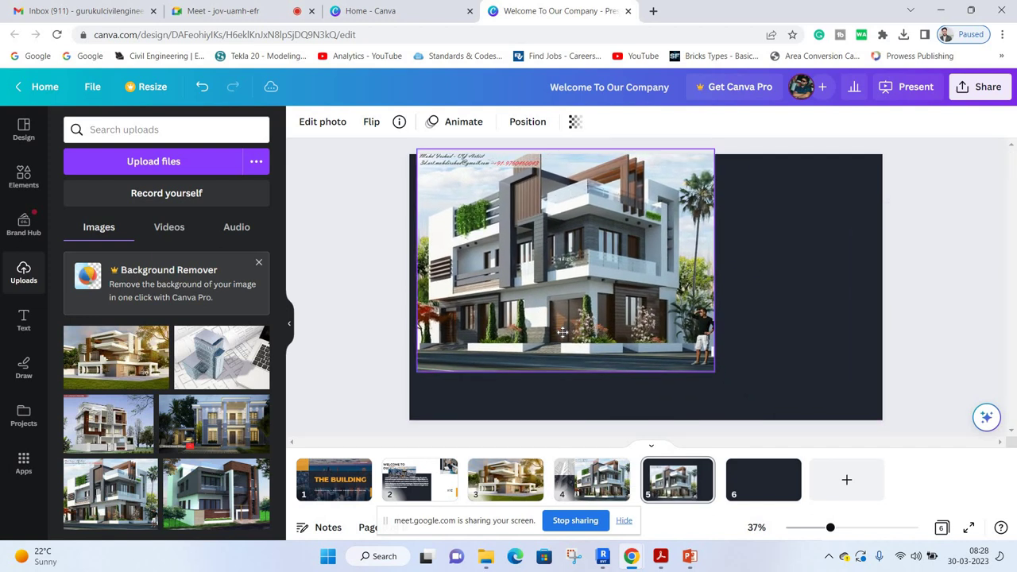
left_click_drag(706, 376, 567, 271)
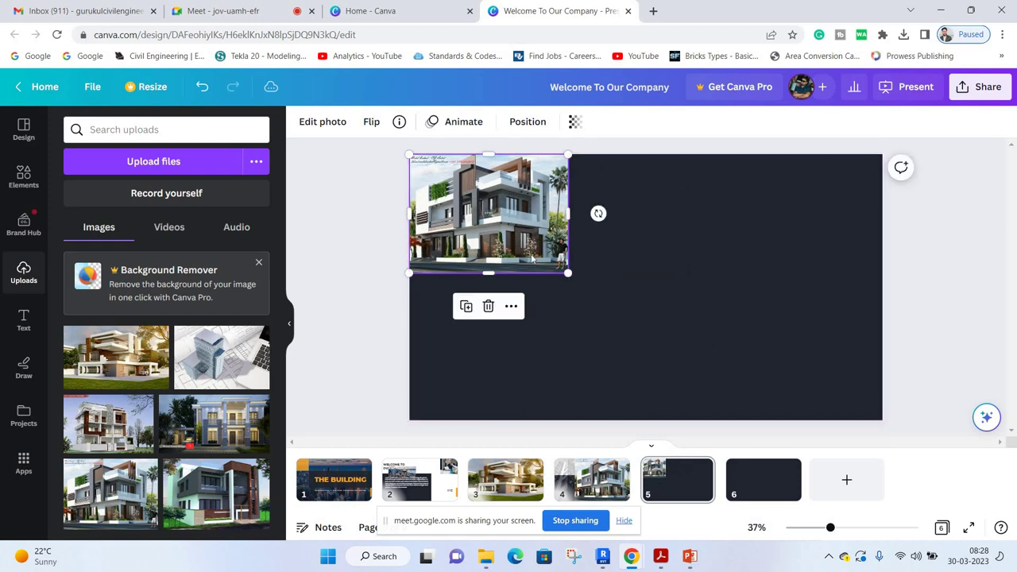
mouse_move(508, 250)
left_mouse_down()
mouse_move(728, 265)
mouse_move(810, 251)
left_mouse_up()
key("ctrl+d")
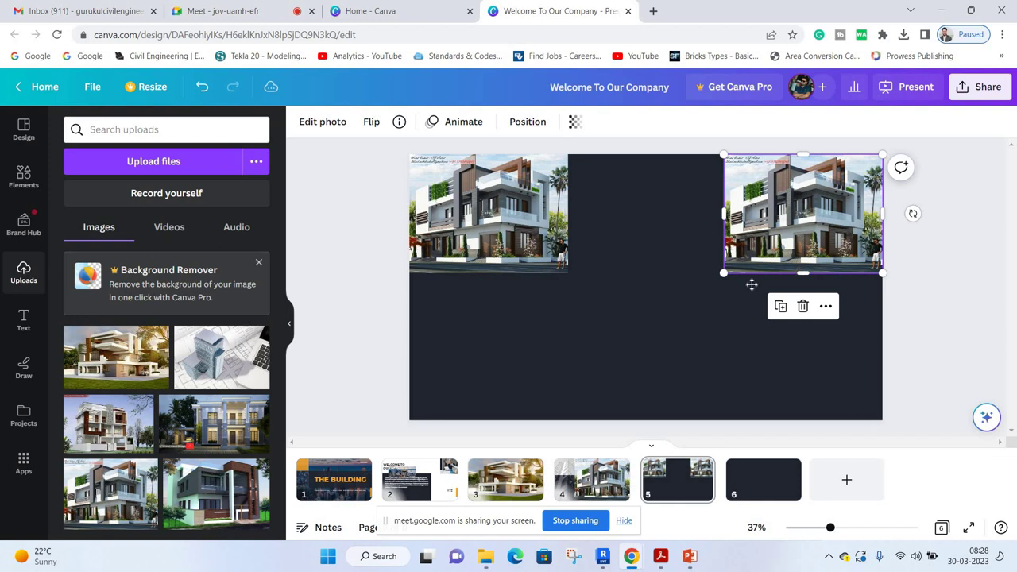
key("ctrl+d")
mouse_move(771, 260)
left_mouse_down()
mouse_move(481, 371)
mouse_move(485, 383)
mouse_move(532, 371)
left_mouse_up()
key("ctrl+d")
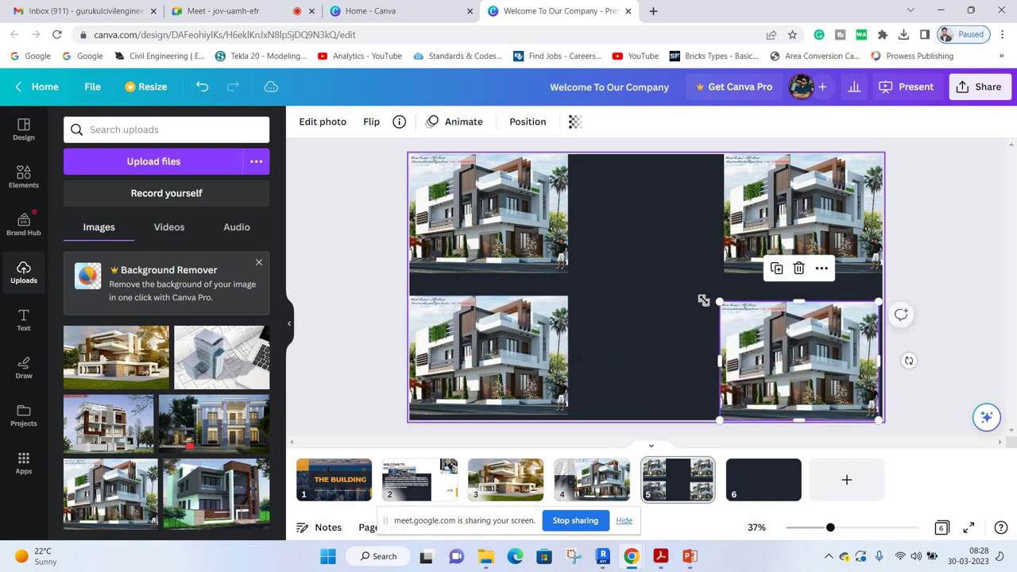
Resize the four house photo copies so they meet edge to edge and fill the slide.
left_click_drag(714, 300, 708, 294)
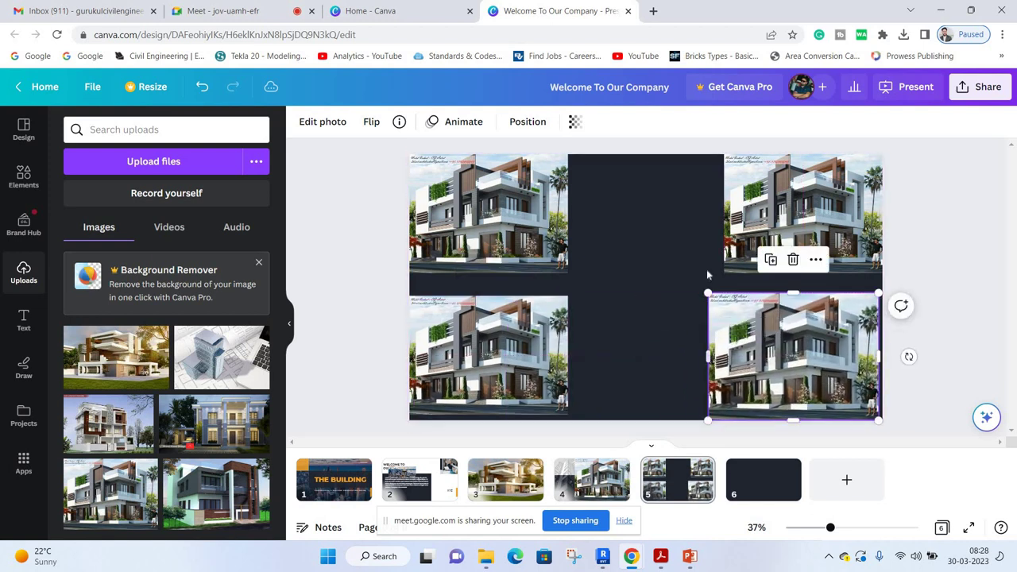
left_click(735, 262)
left_click_drag(666, 281, 633, 232)
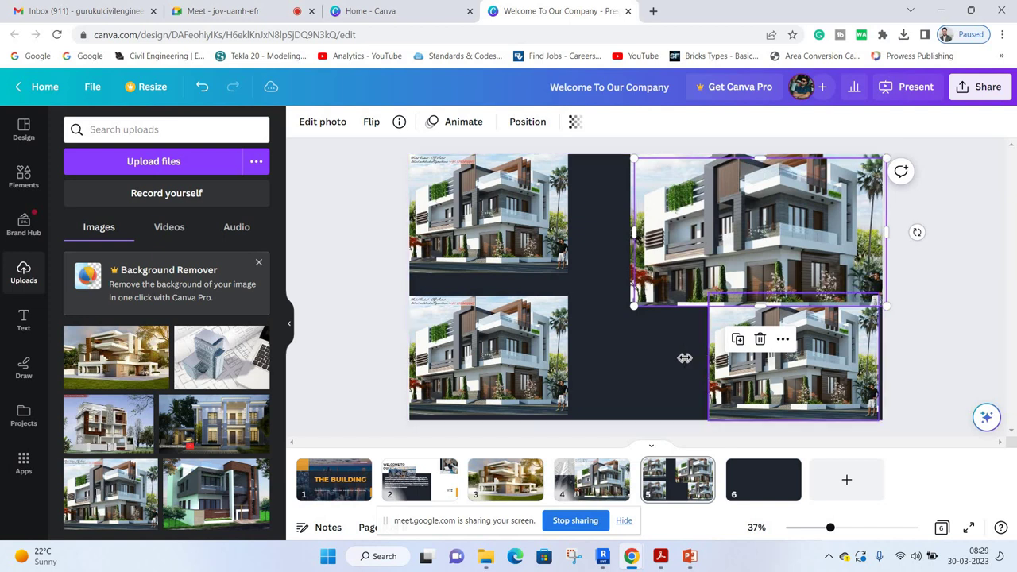
left_click_drag(709, 359, 628, 359)
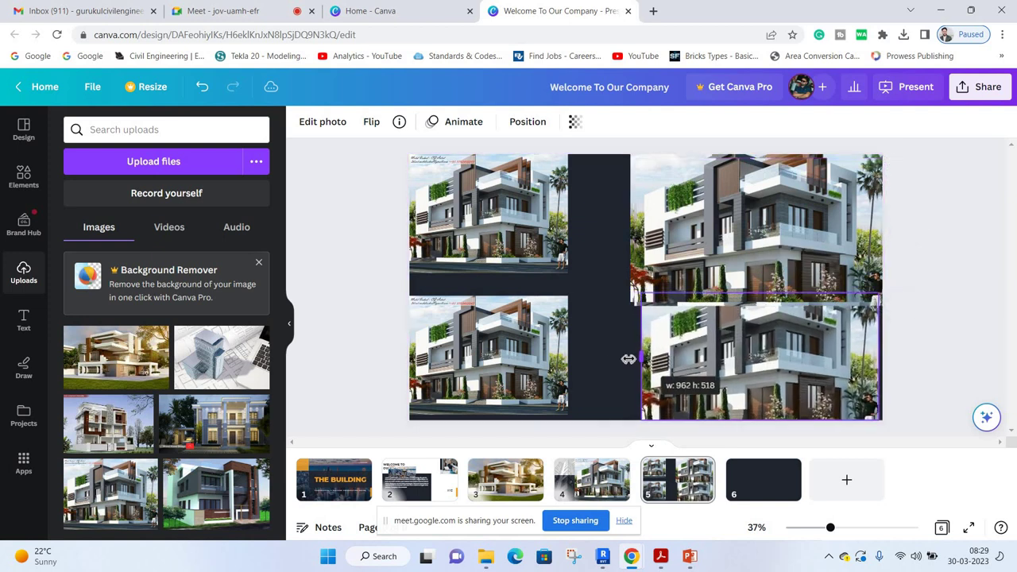
left_click_drag(628, 359, 631, 359)
left_click_drag(570, 350, 631, 358)
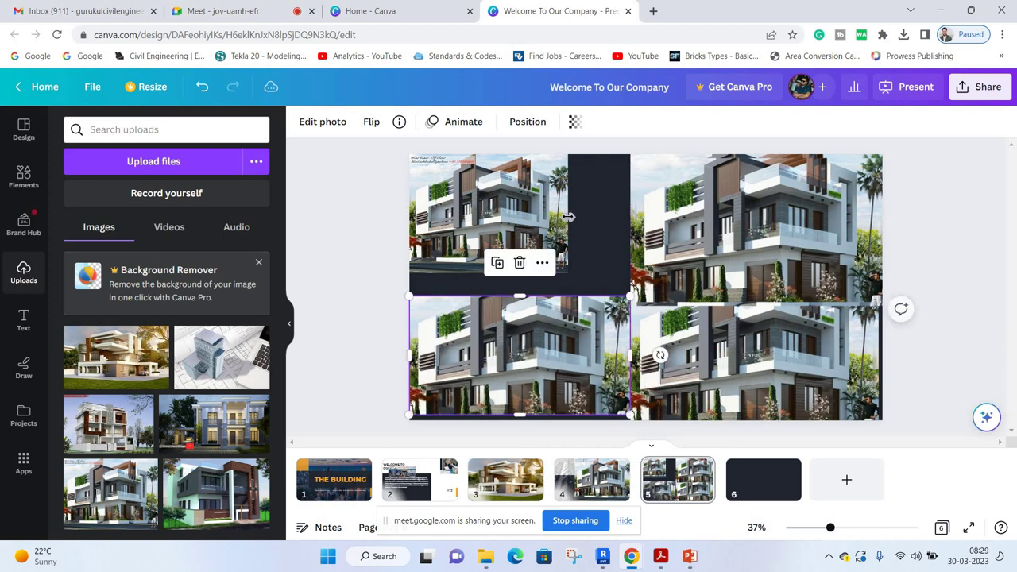
left_click(560, 226)
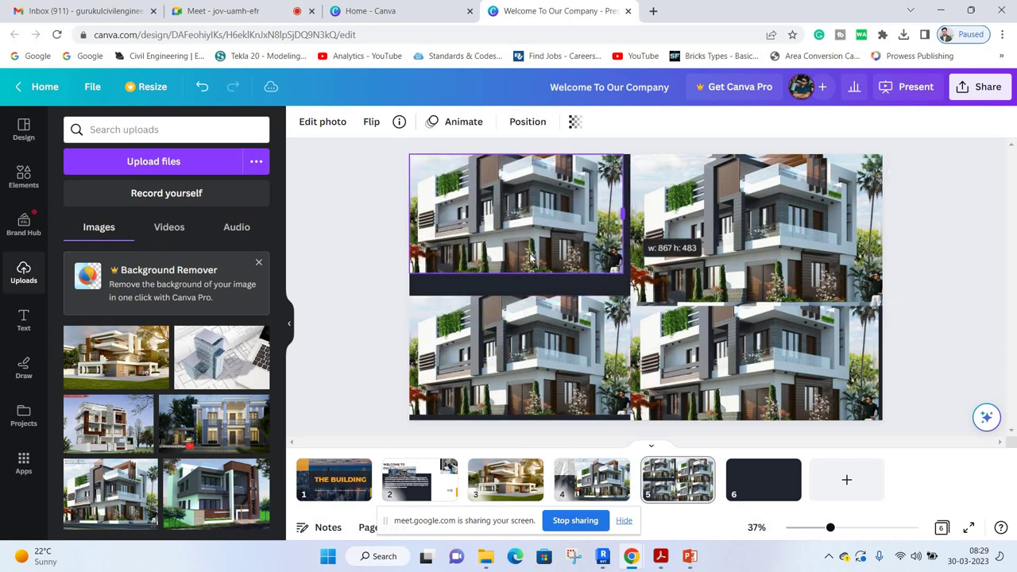
left_click_drag(627, 222, 631, 222)
mouse_move(512, 155)
left_mouse_down()
mouse_move(509, 168)
mouse_move(520, 159)
left_mouse_up()
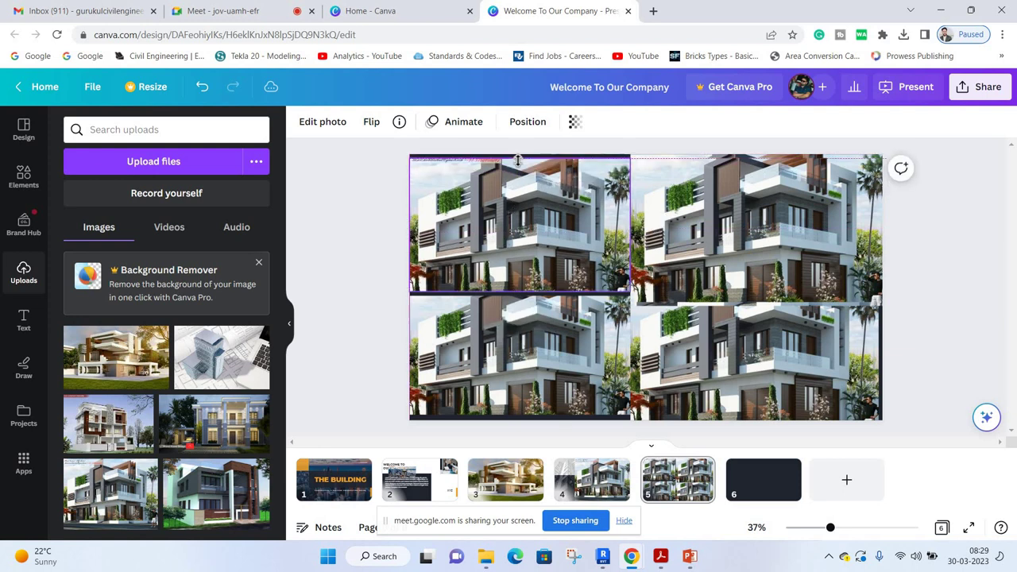
left_click(369, 202)
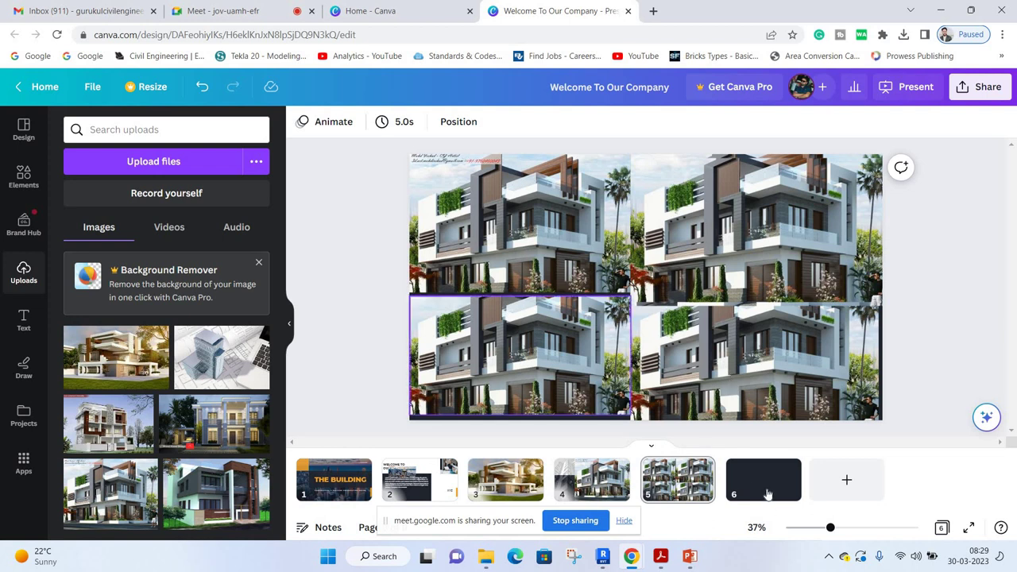
Apply the Portfolio Gallery template layout to slide 6.
scroll(363, 321, "down", 2)
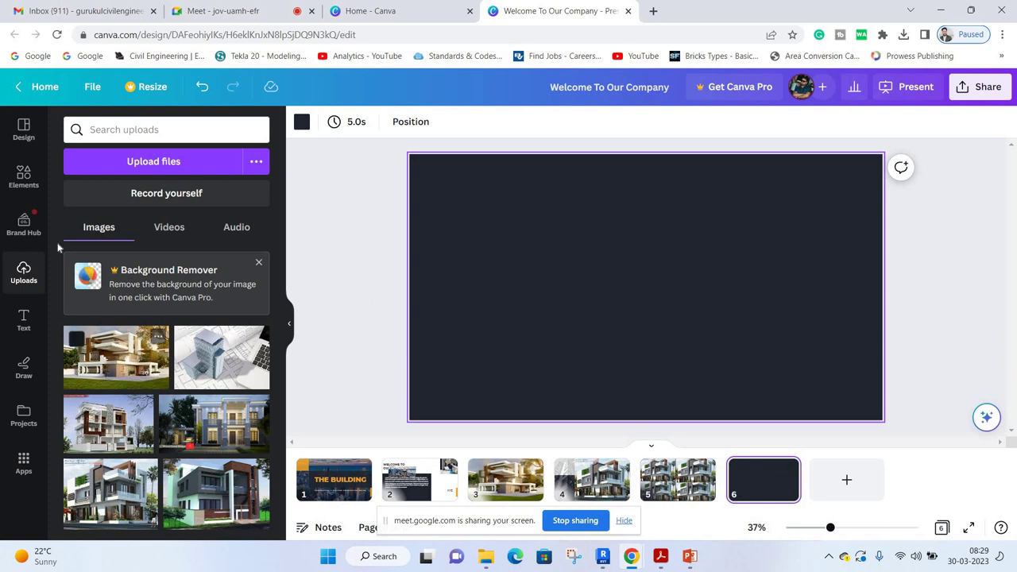
left_click(24, 178)
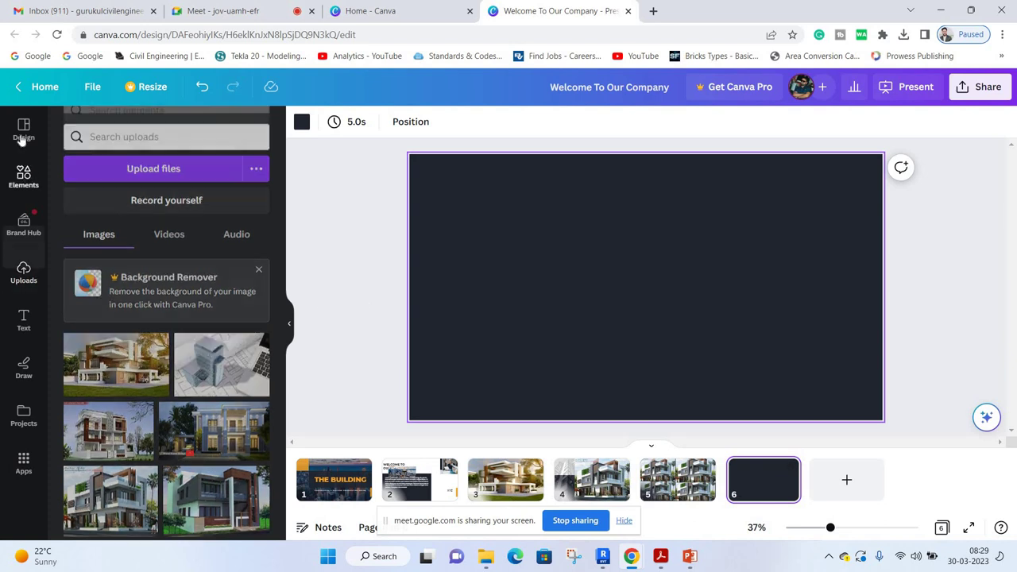
scroll(159, 350, "down", 5)
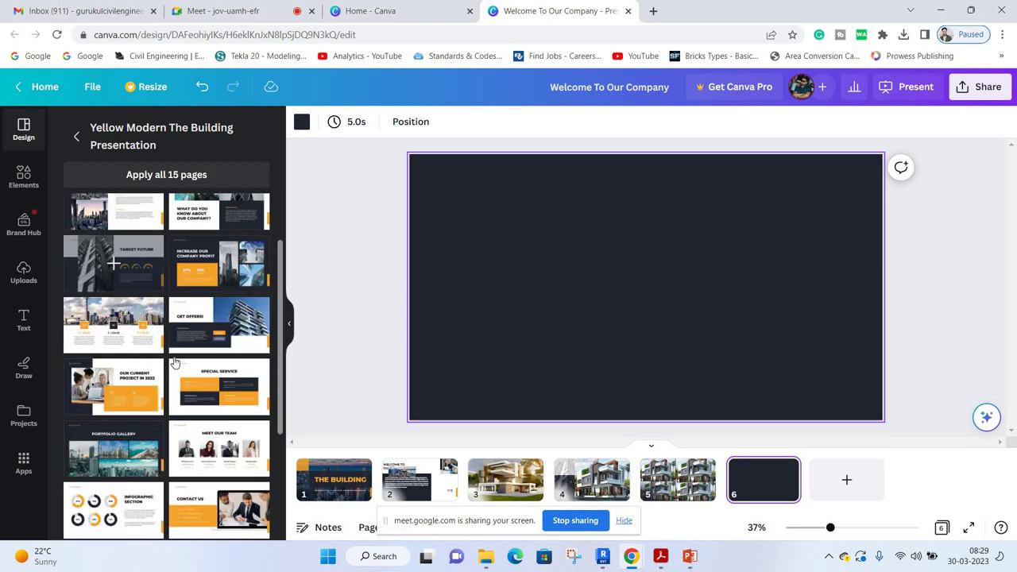
scroll(191, 353, "down", 5)
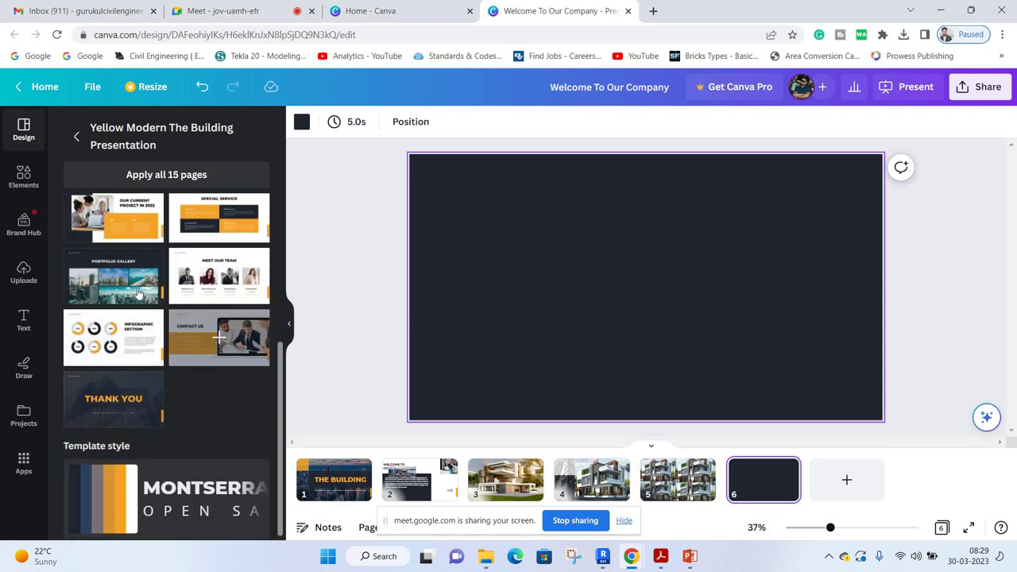
left_click_drag(139, 294, 557, 368)
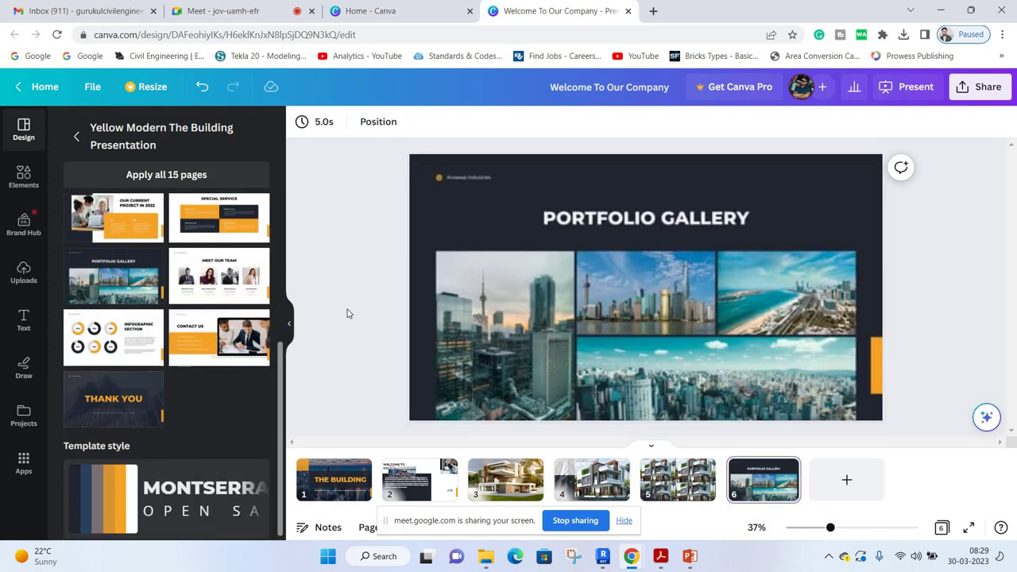
Remove the PORTFOLIO GALLERY title, company caption and logo, then add a blank slide 7.
left_click(636, 249)
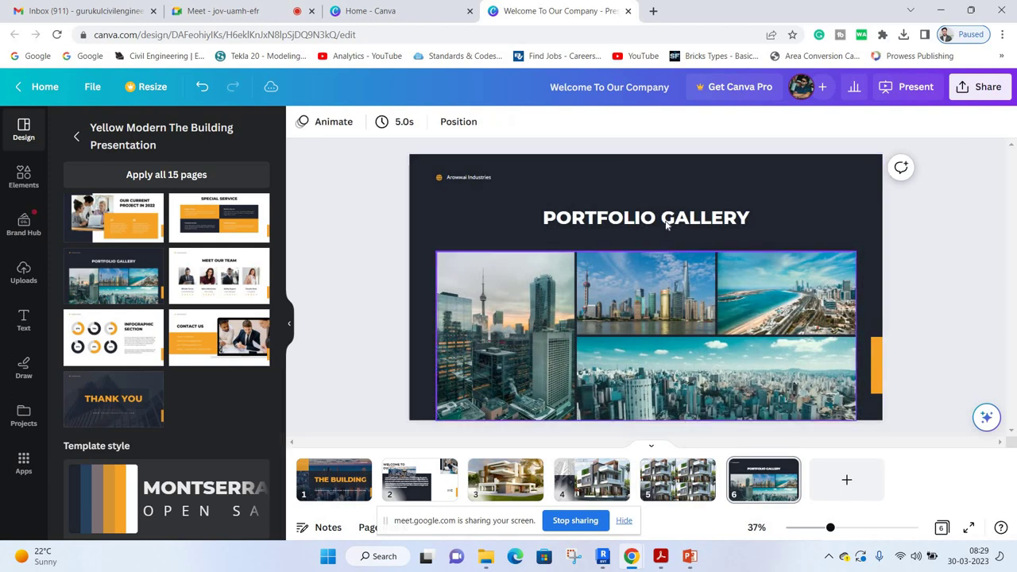
left_click(516, 217)
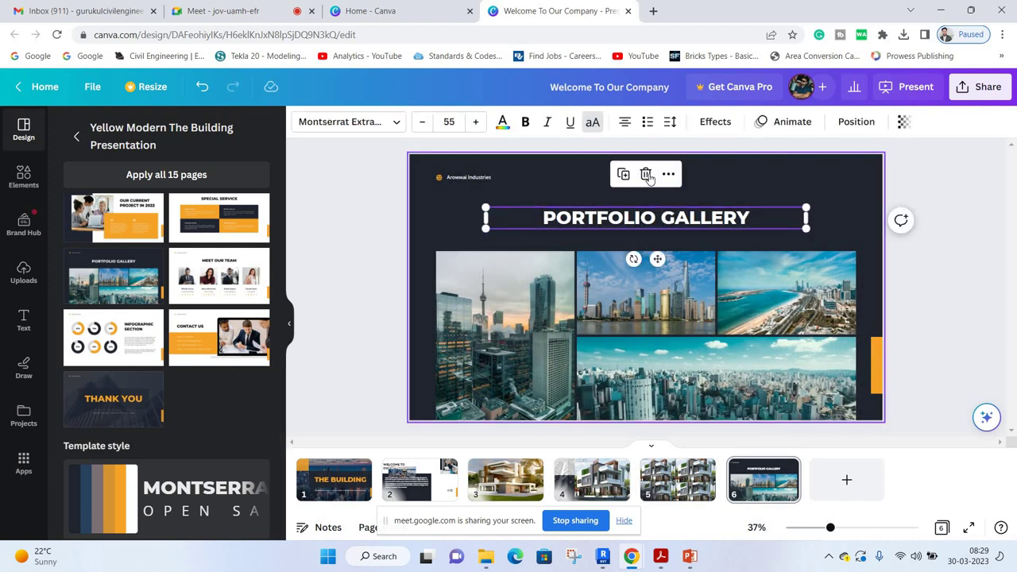
key("Delete")
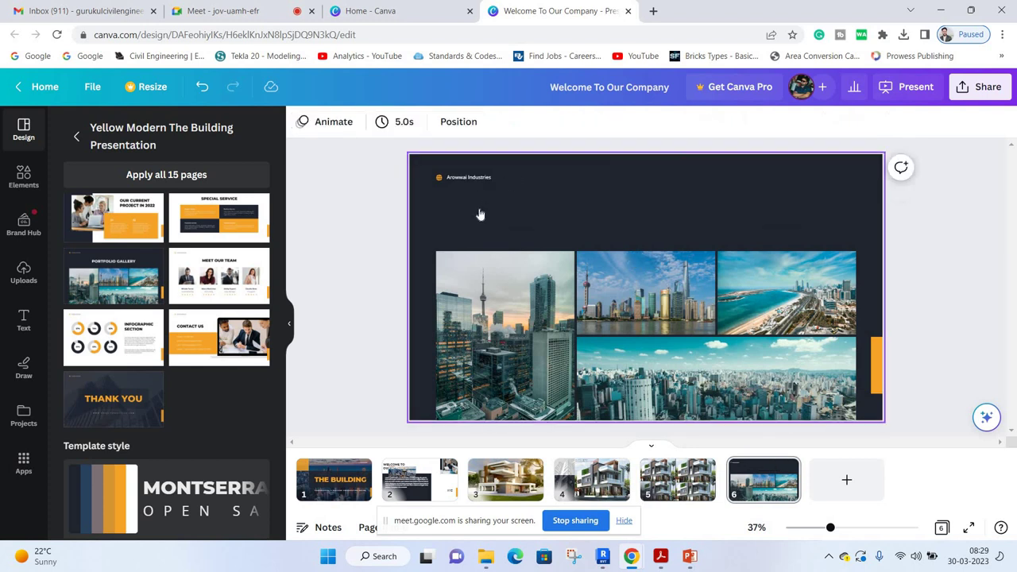
left_click(467, 177)
left_click(477, 213)
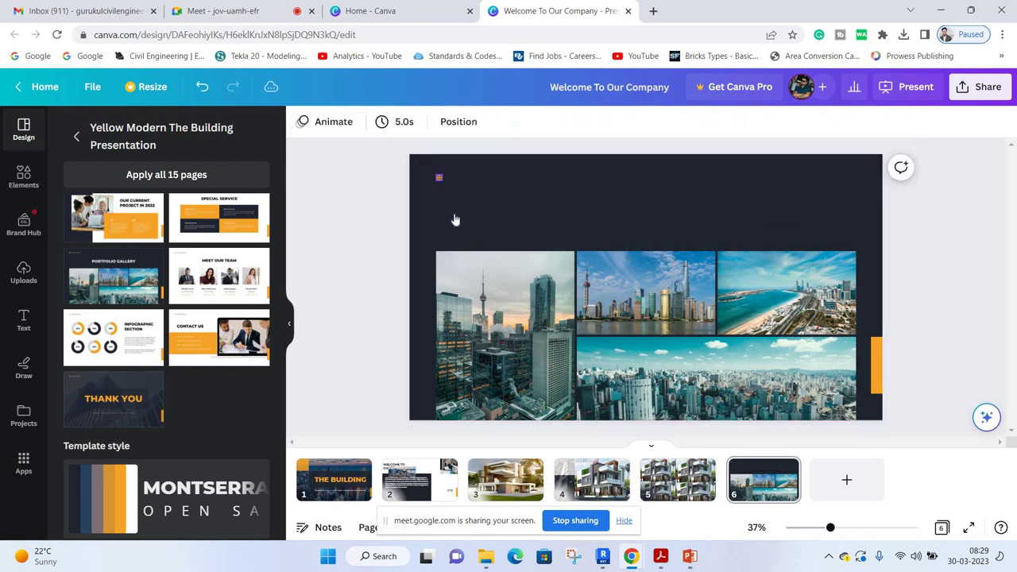
left_click(439, 177)
left_click(438, 211)
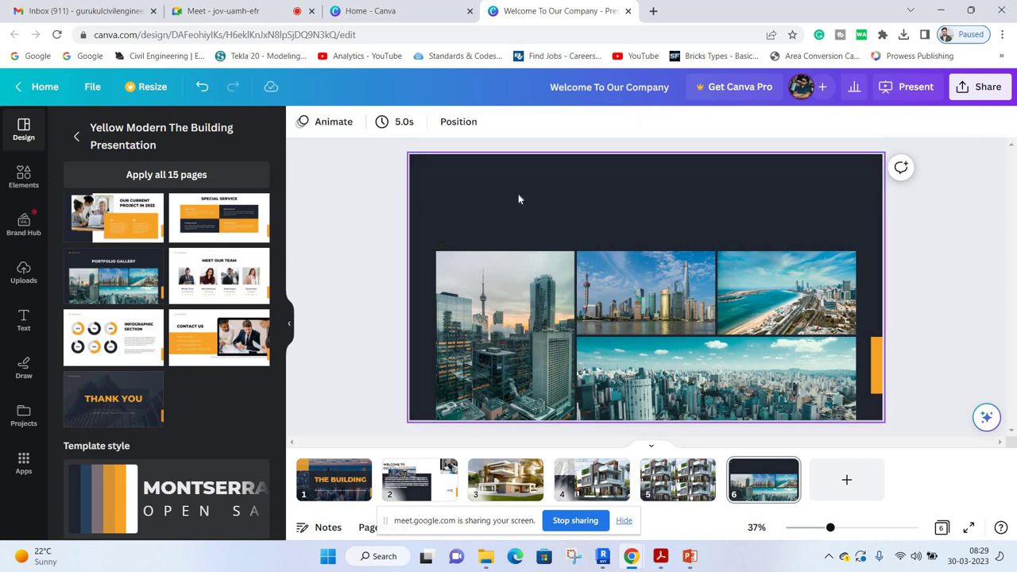
left_click(846, 485)
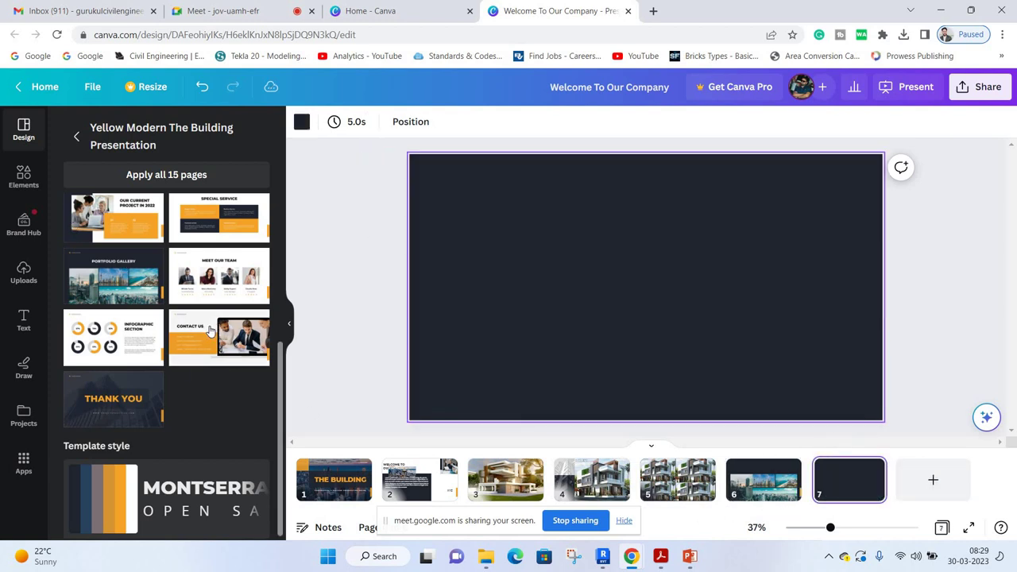
Stretch the glass-tower-on-blueprints photo on slide 7 to cover the full 1920×1080 page.
scroll(119, 318, "up", 5)
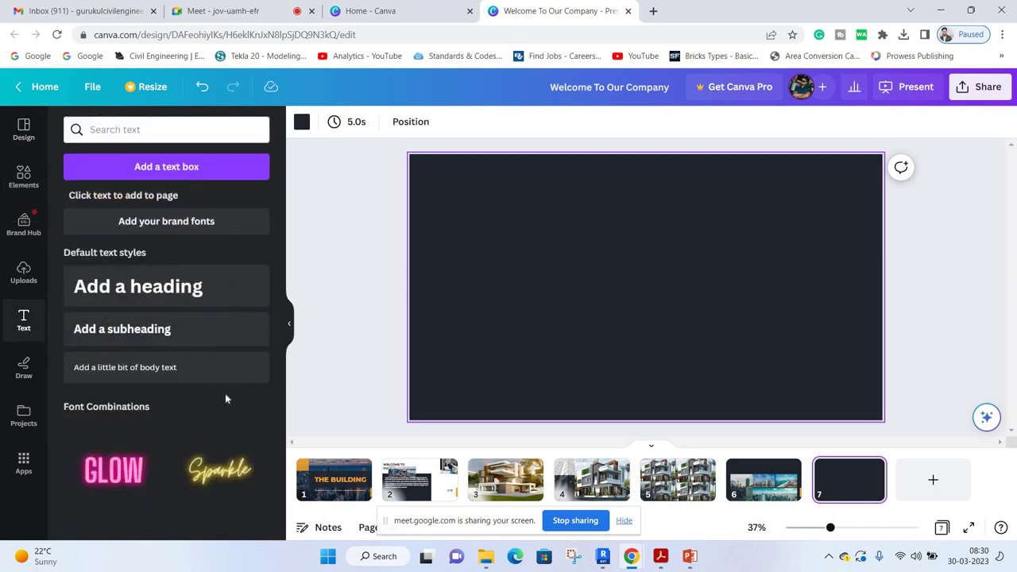
left_click(23, 270)
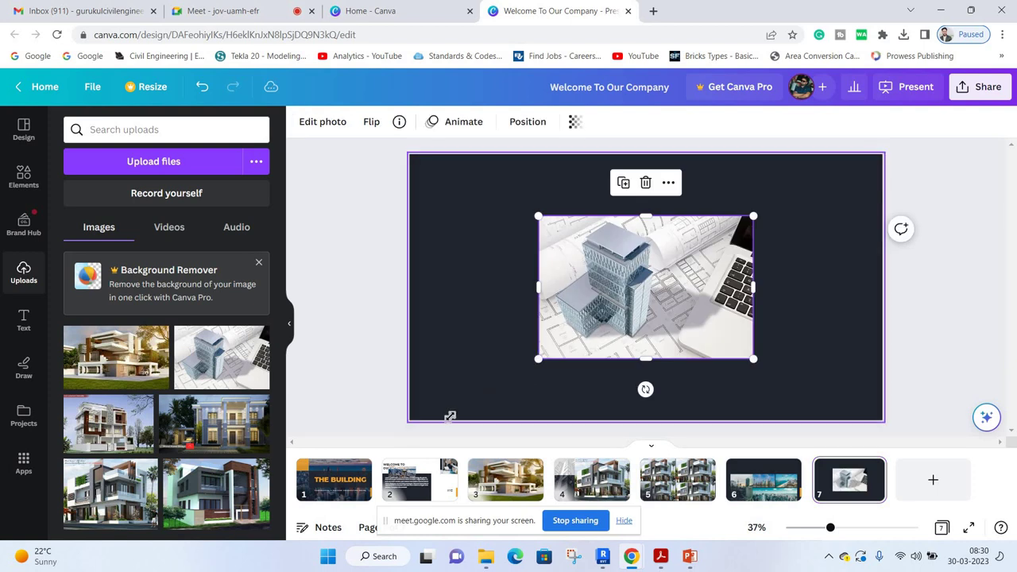
left_click_drag(450, 416, 446, 420)
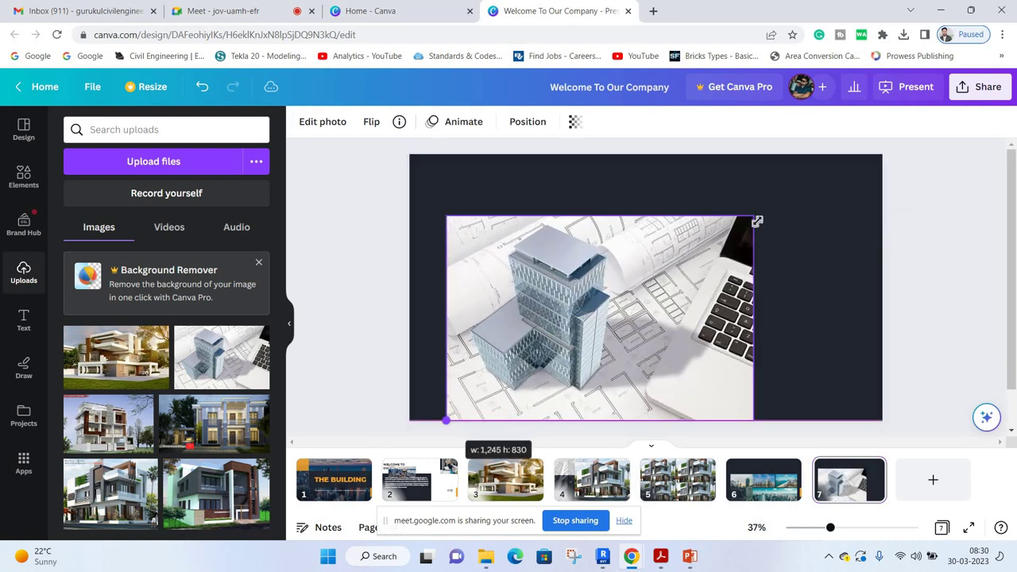
left_click_drag(752, 215, 922, 265)
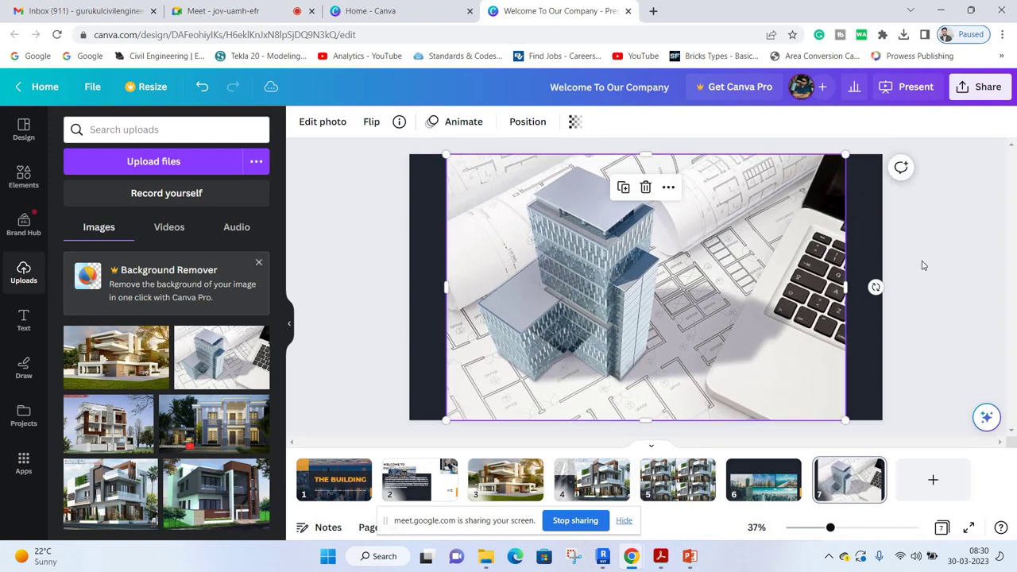
left_click(922, 266)
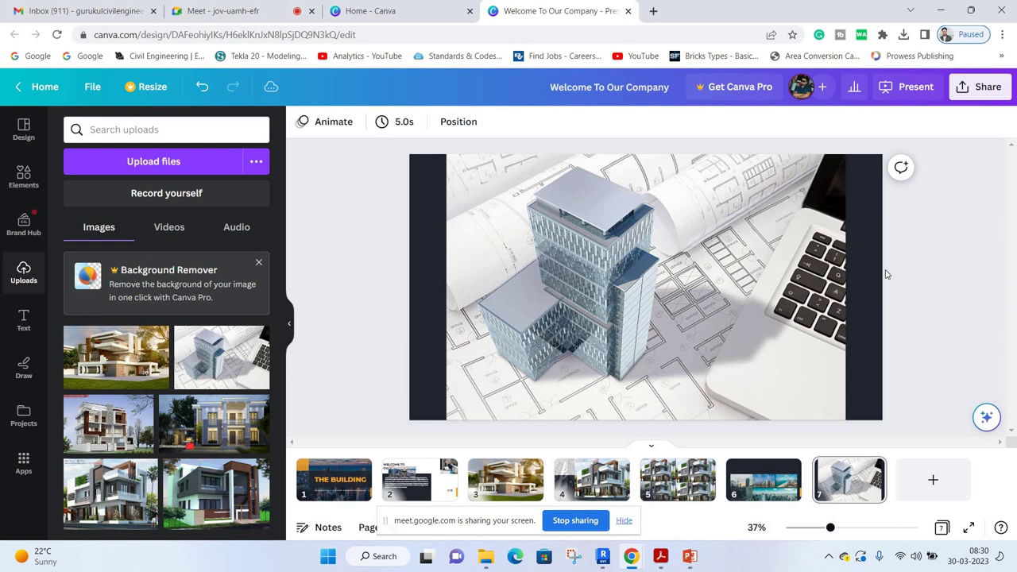
left_click(425, 288)
left_click_drag(413, 288, 409, 287)
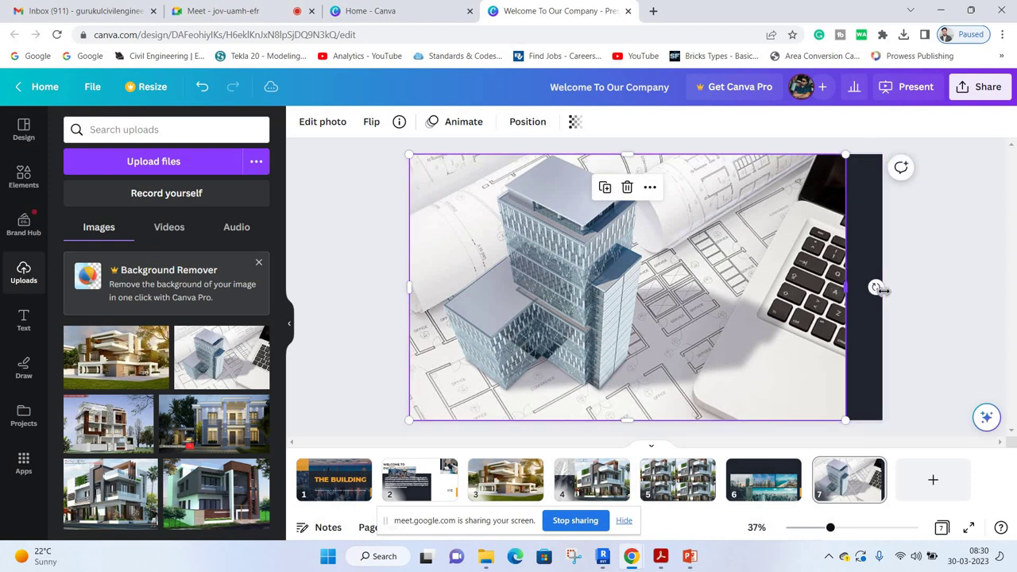
left_click_drag(876, 288, 945, 363)
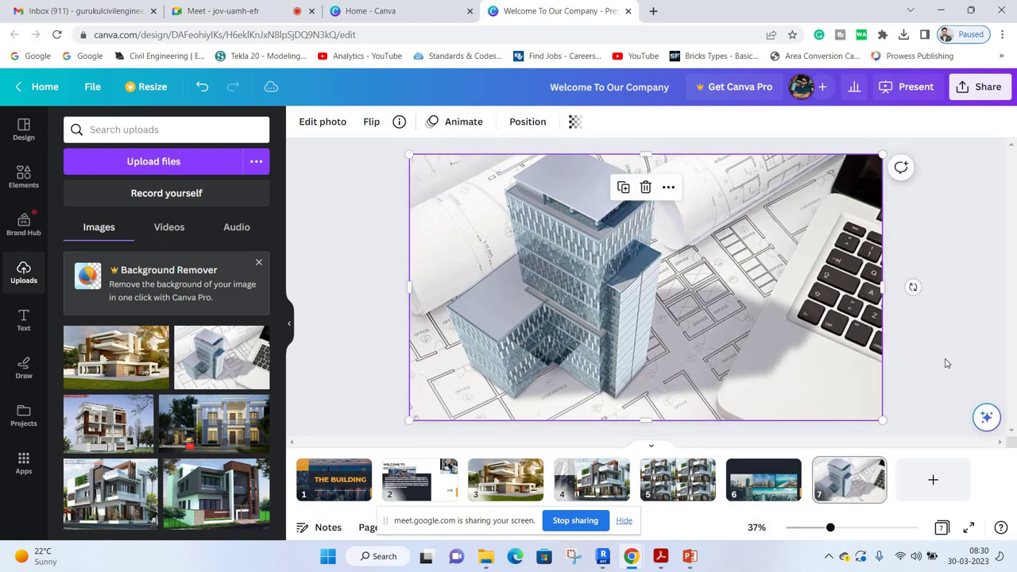
left_click(945, 363)
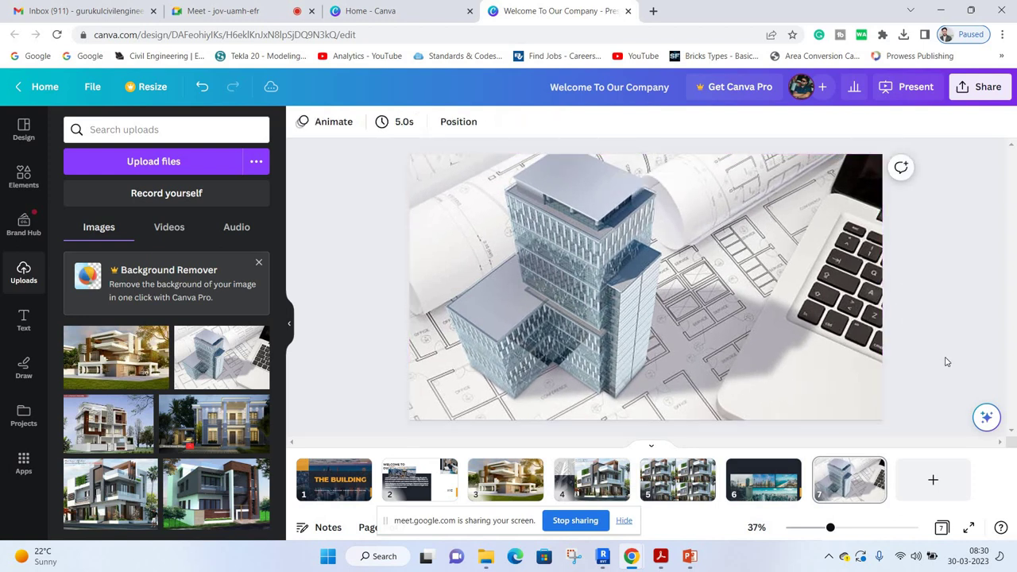
Download all 7 pages as a PDF Standard file and open 'Welcome To Our Company.pdf' in Chrome.
left_click(975, 89)
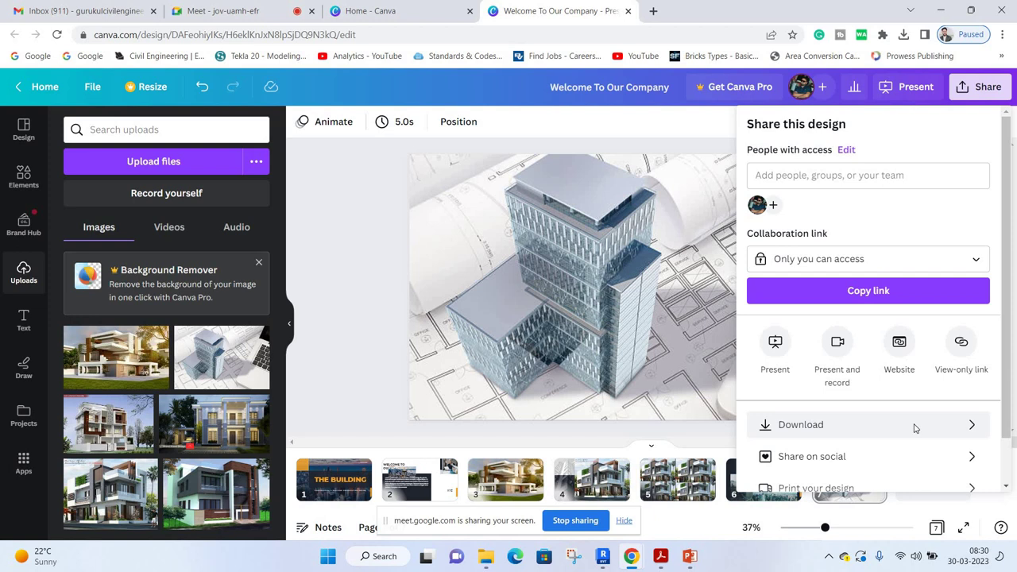
left_click(913, 426)
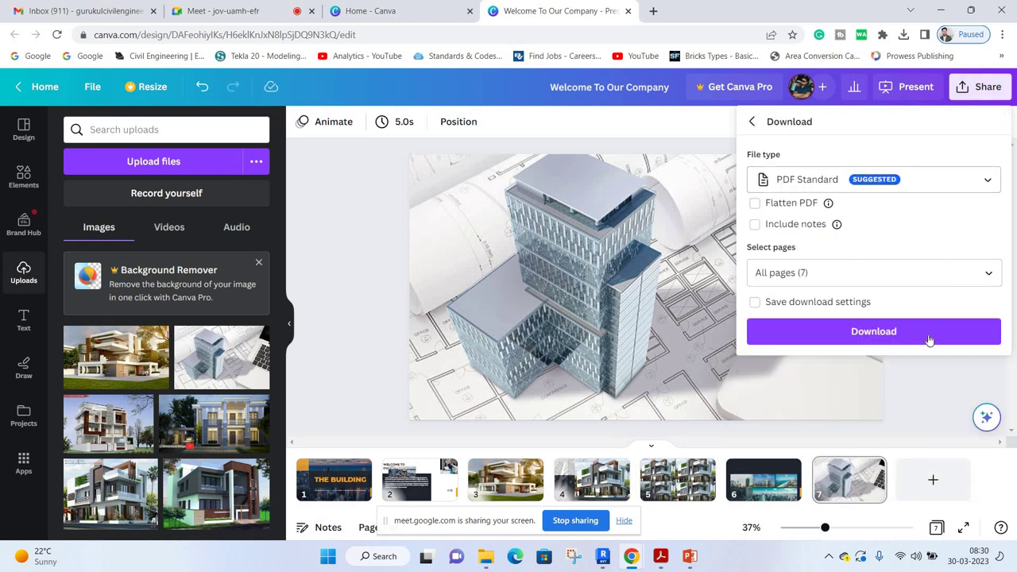
left_click(929, 338)
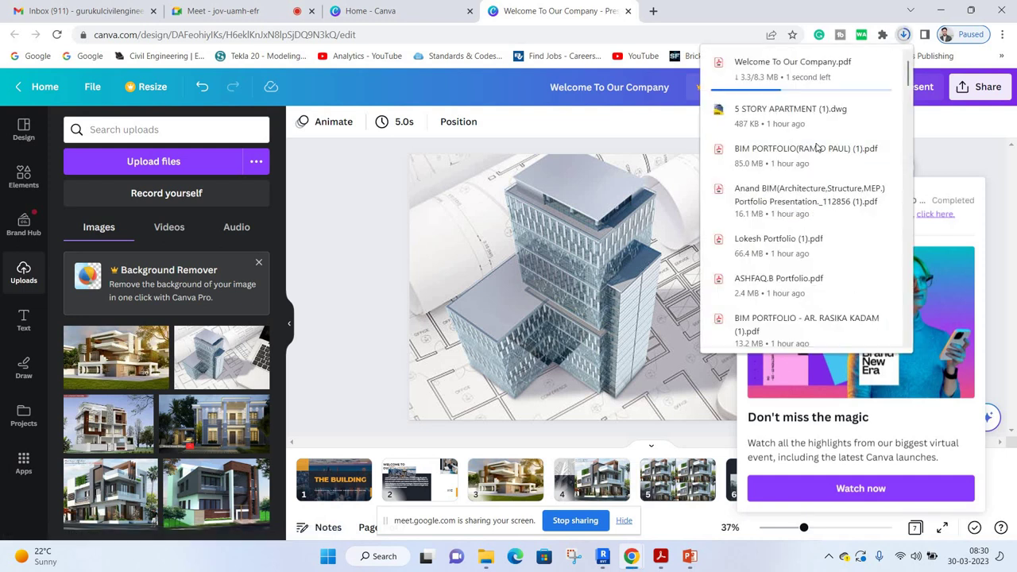
mouse_move(802, 68)
left_click(883, 62)
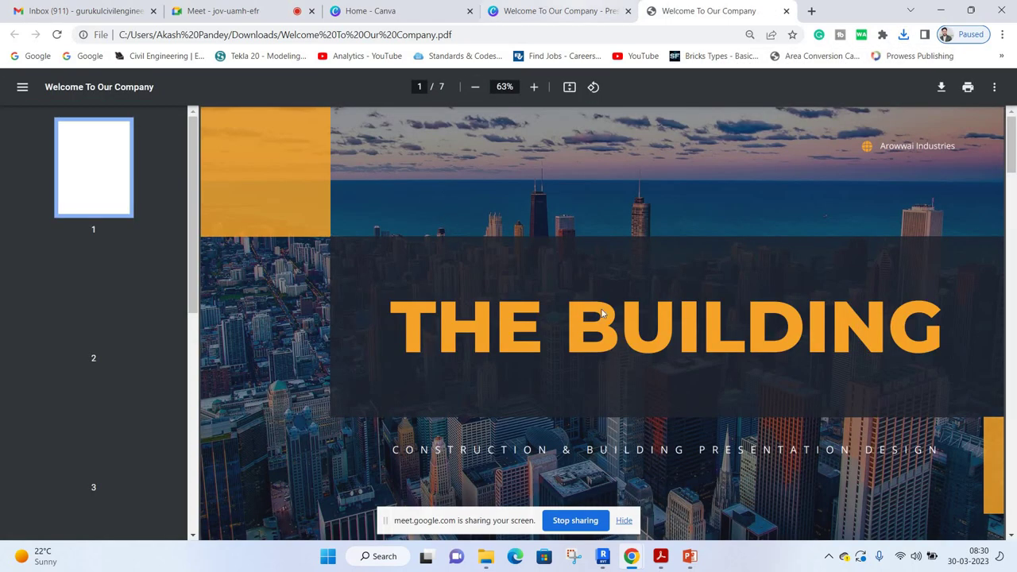
Dismiss Canva's download-complete popup and return to the PDF tab.
key("ctrl+shift+Tab")
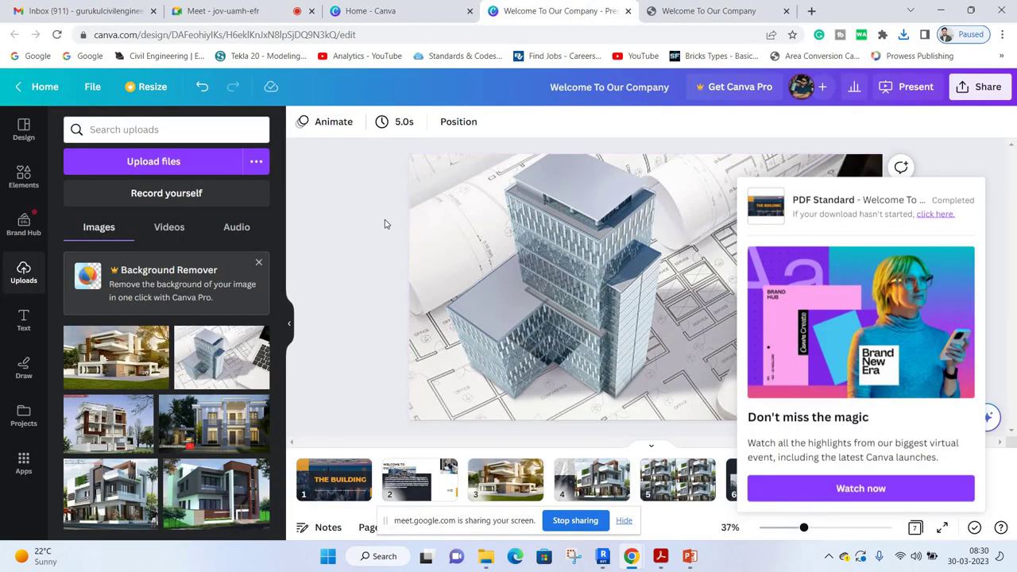
left_click(384, 224)
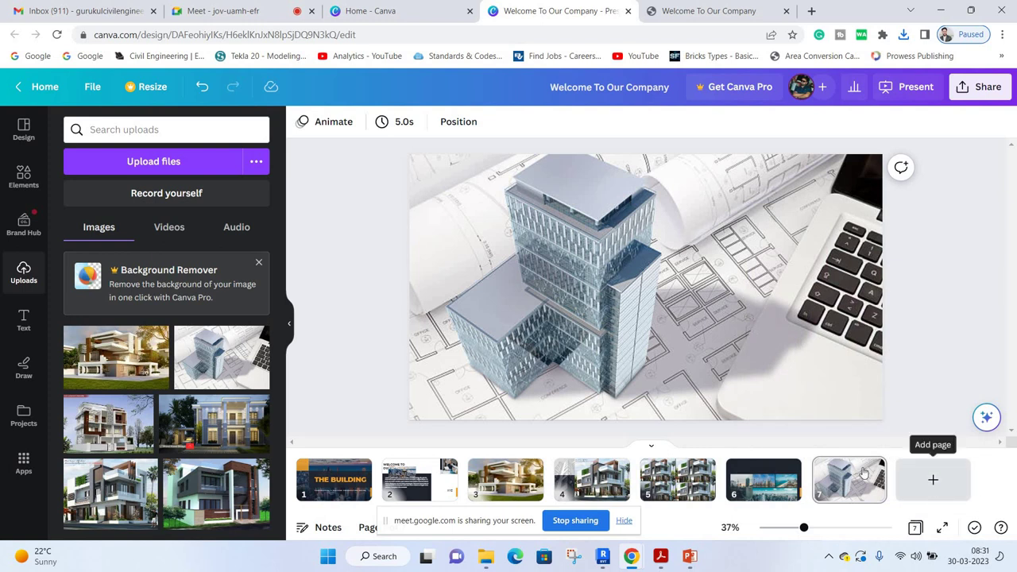
left_click(707, 11)
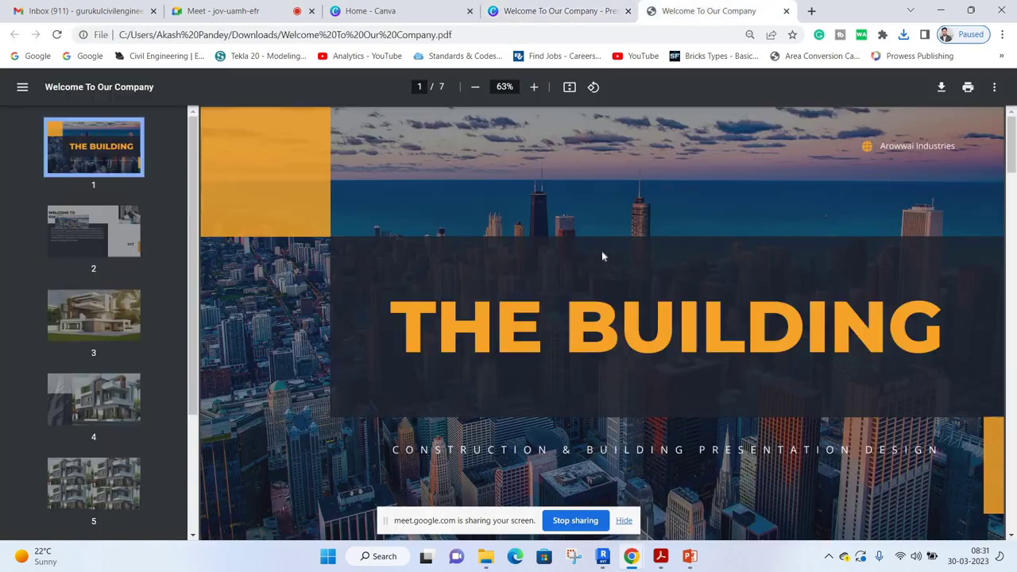
Scroll through the exported PDF from the title page to the tower photo on page 7.
scroll(601, 256, "down", 2)
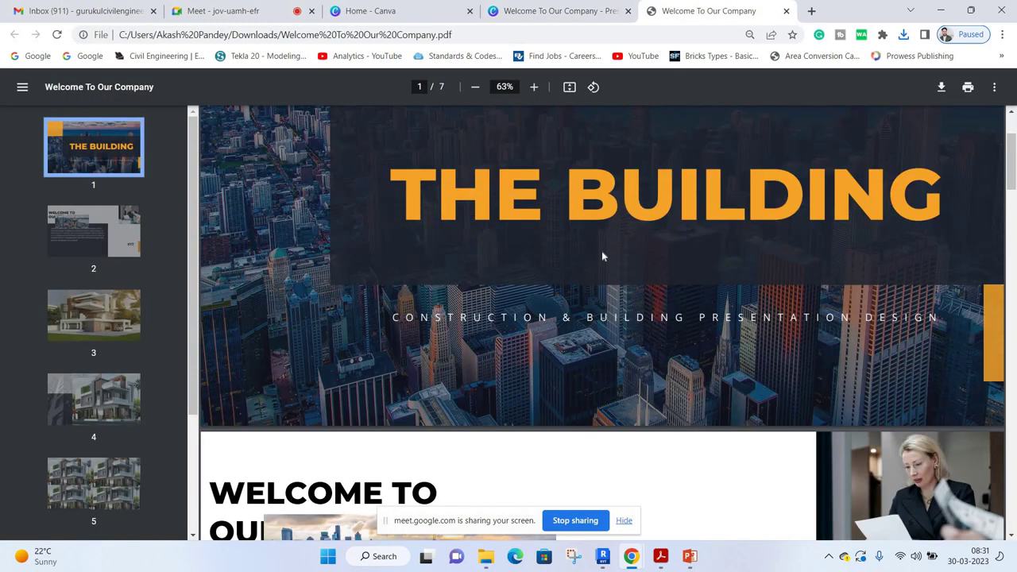
scroll(601, 256, "down", 1)
scroll(753, 332, "down", 3)
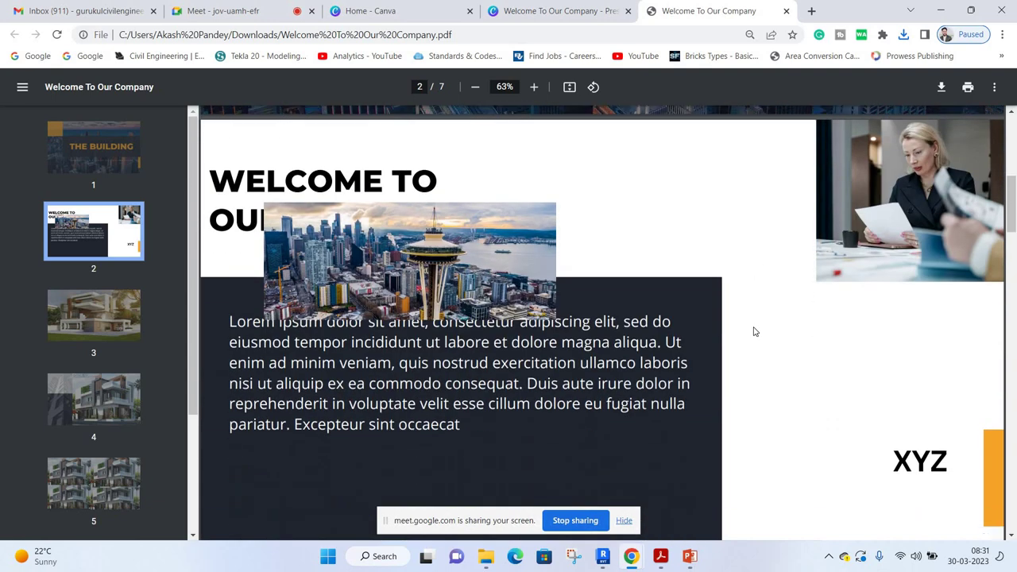
scroll(753, 331, "down", 1)
scroll(753, 330, "down", 2)
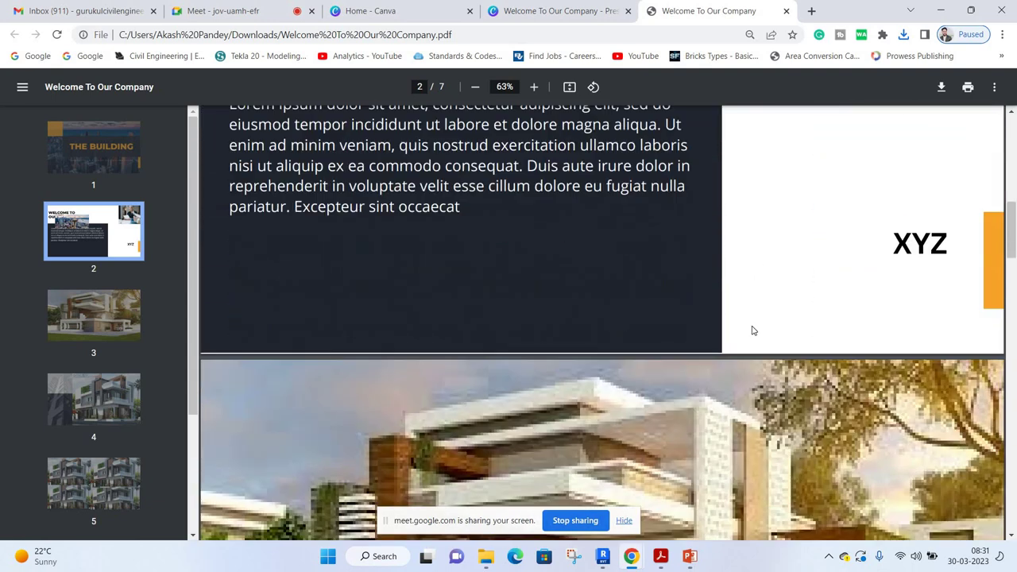
scroll(752, 329, "down", 2)
scroll(752, 328, "down", 2)
scroll(751, 328, "down", 3)
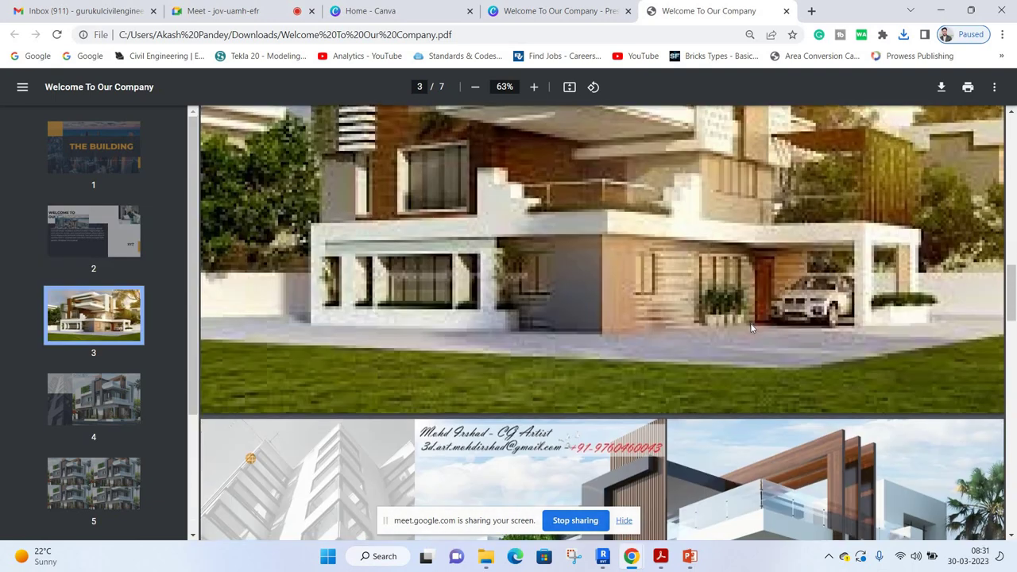
scroll(752, 328, "down", 4)
scroll(752, 327, "down", 3)
scroll(751, 327, "down", 1)
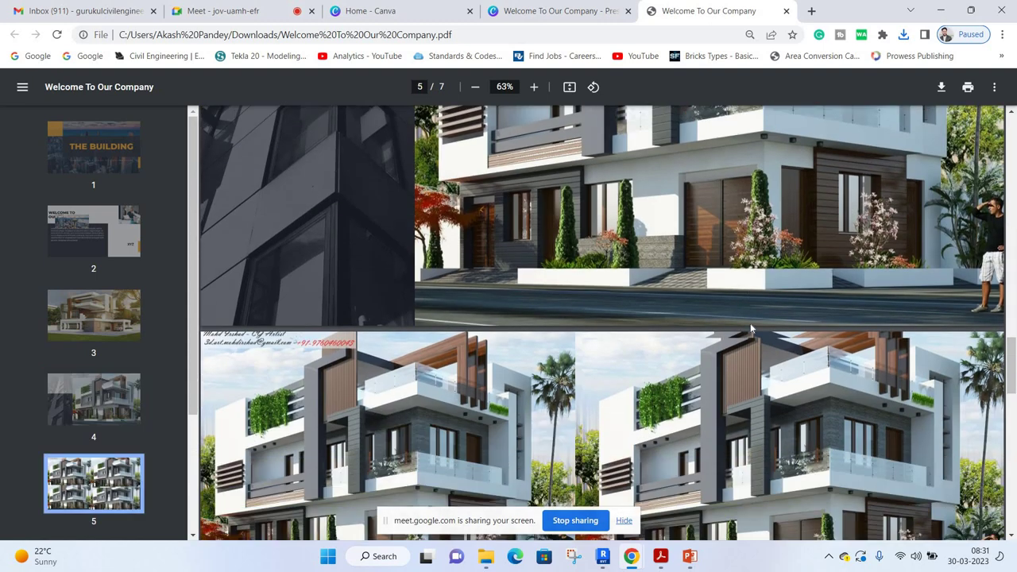
scroll(750, 326, "down", 2)
scroll(749, 326, "down", 1)
scroll(749, 326, "down", 1)
scroll(749, 323, "down", 3)
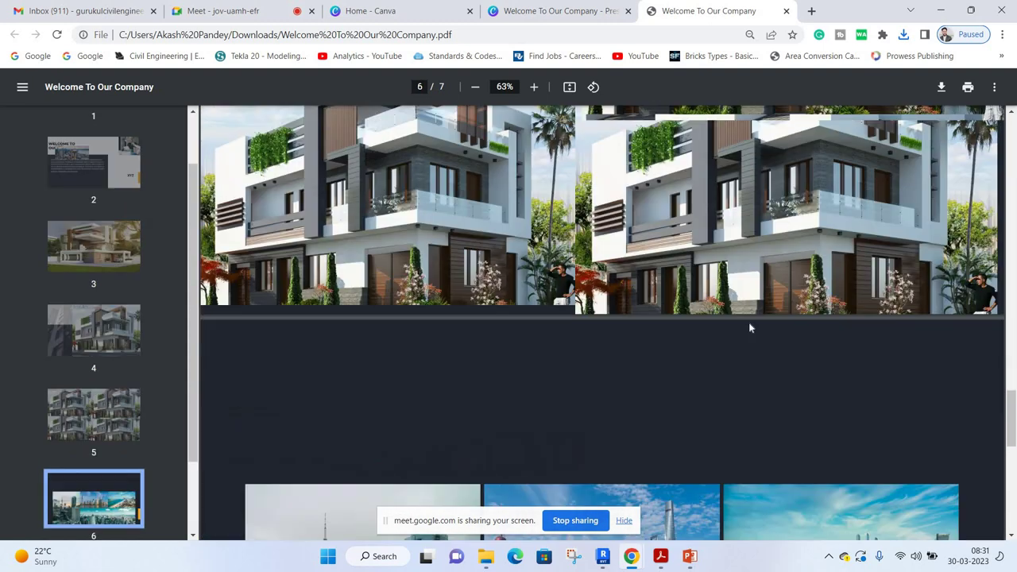
scroll(748, 321, "down", 1)
scroll(746, 323, "down", 2)
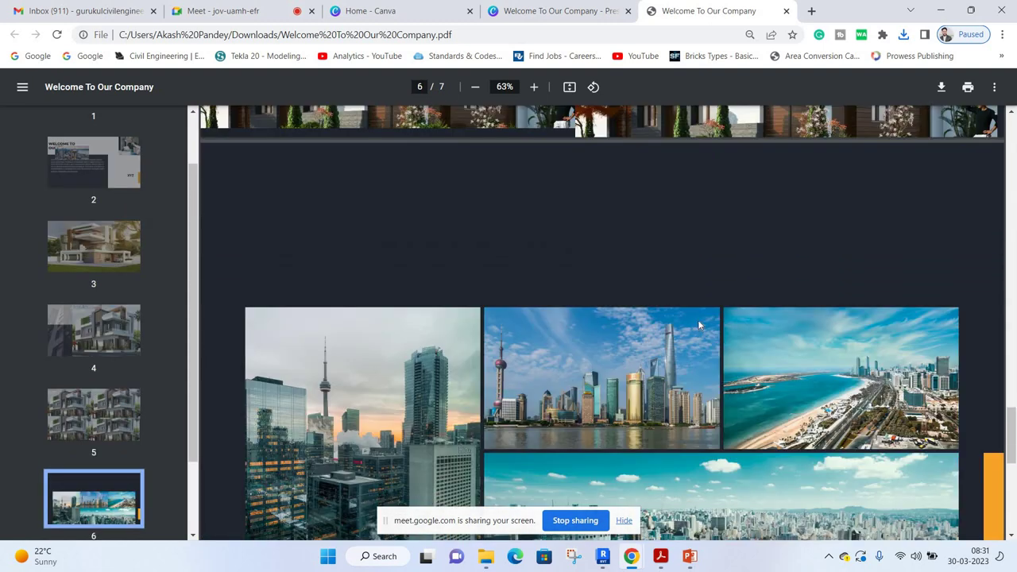
scroll(693, 322, "down", 3)
scroll(691, 320, "down", 4)
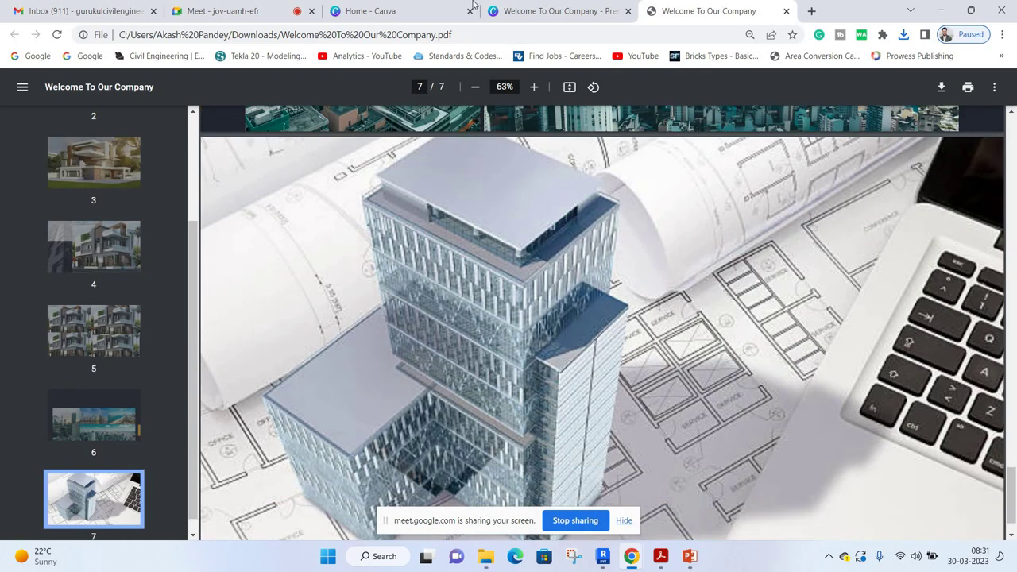
Flip slide 5's upper-right and lower-left house photos horizontally.
left_click(556, 10)
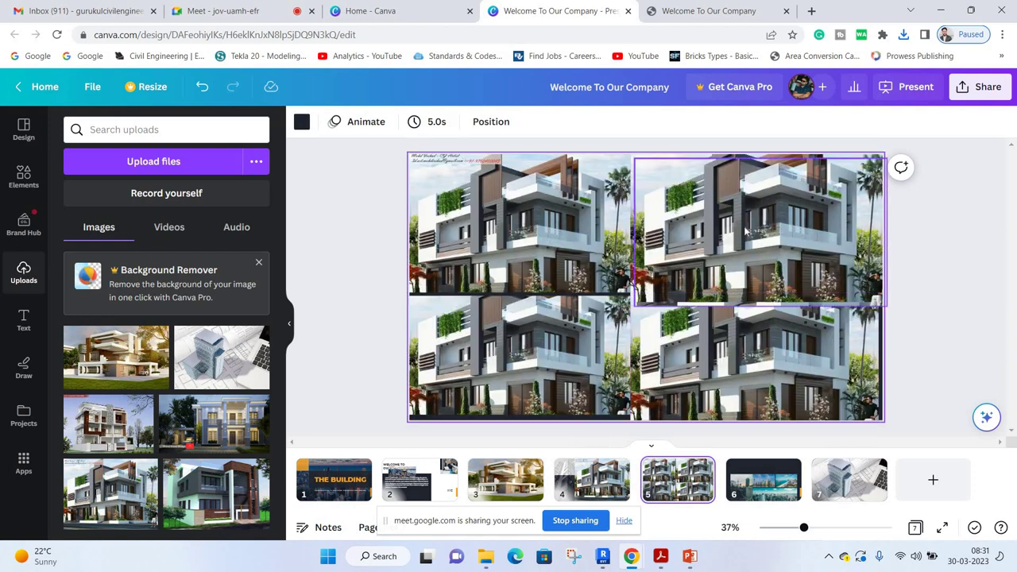
left_click(790, 229)
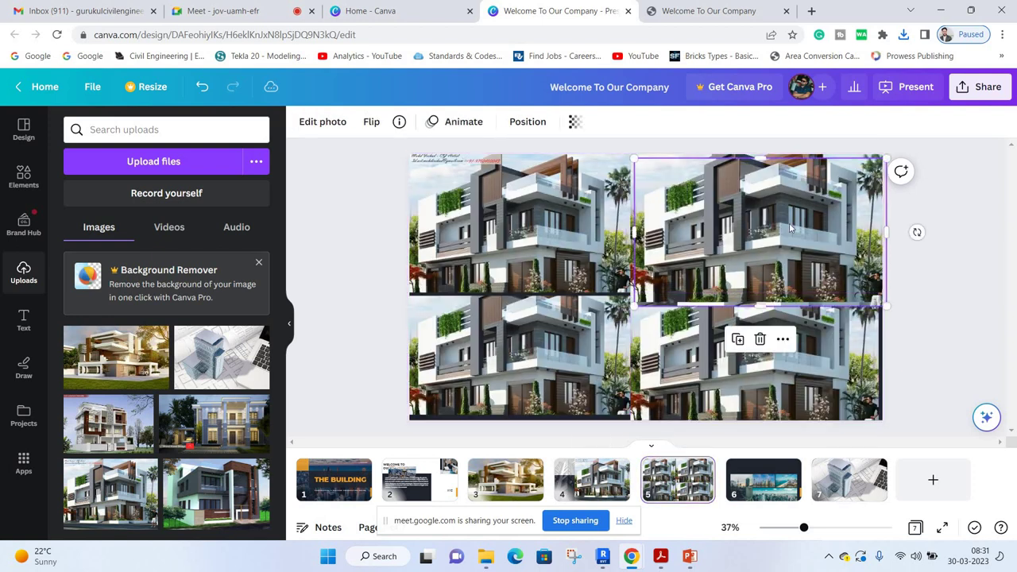
left_click(371, 121)
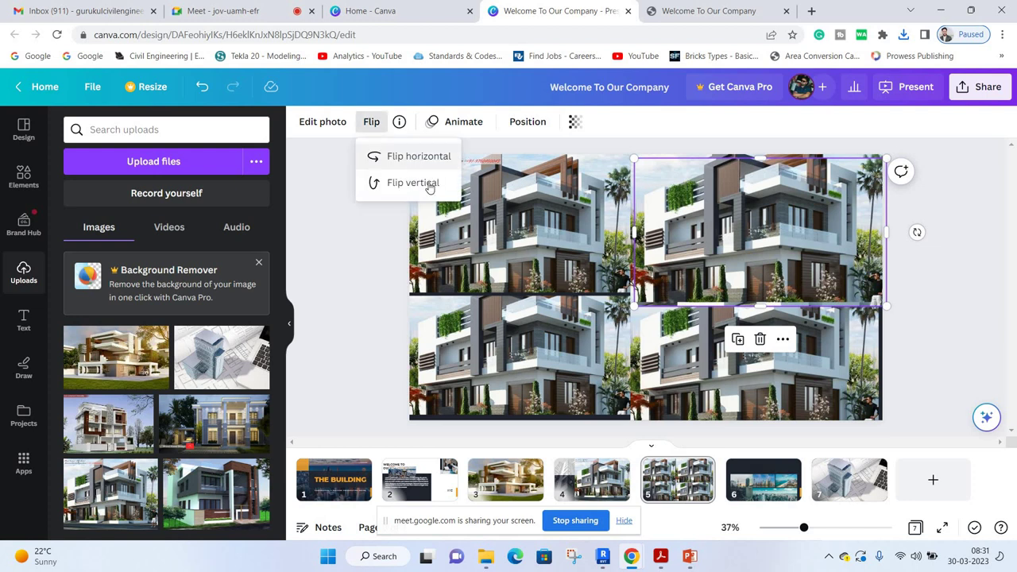
left_click(414, 156)
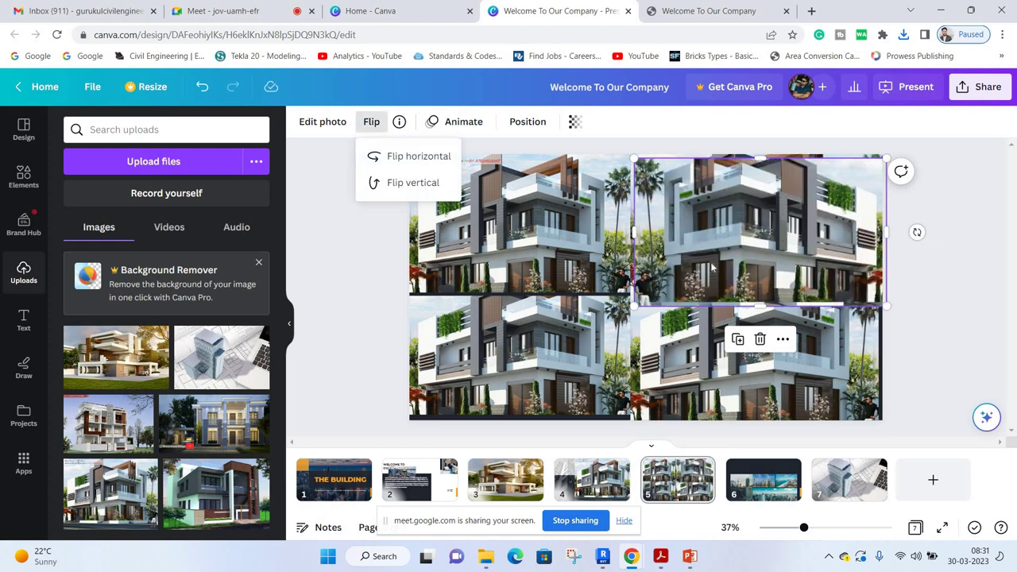
left_click(372, 122)
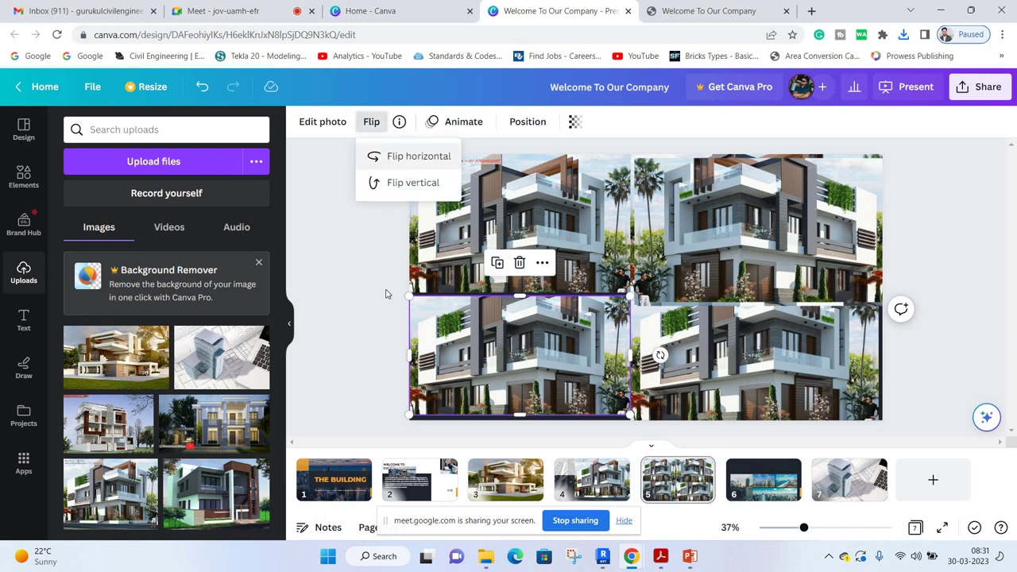
key("shift+h")
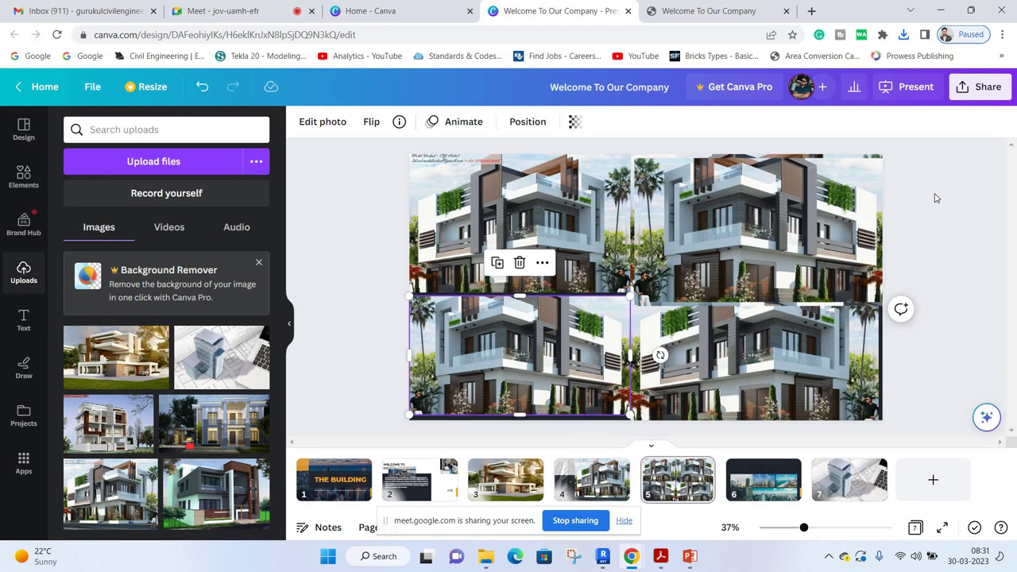
left_click(674, 497)
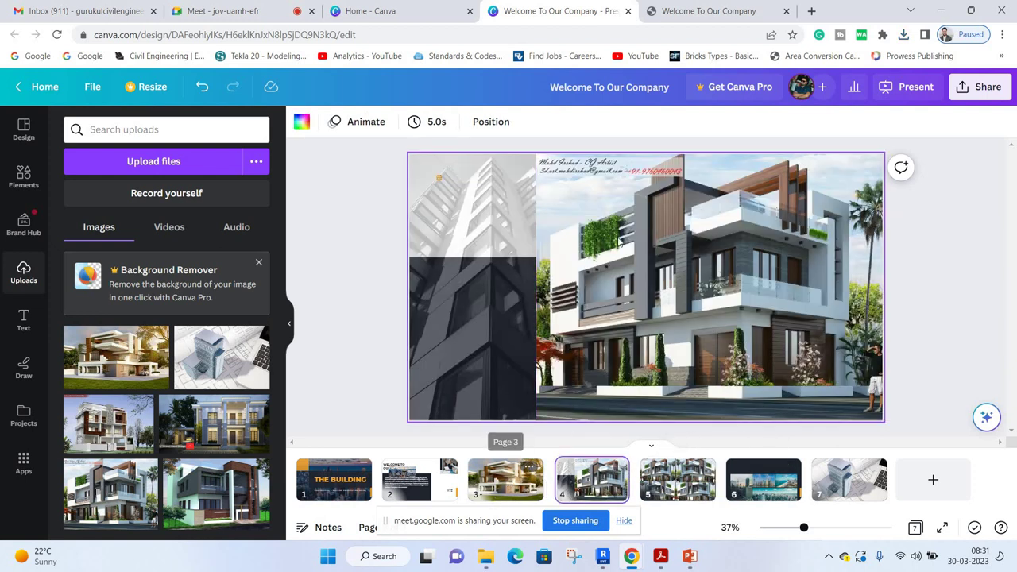
On slide 4, stretch the house photo out to the slide's left edge.
left_click(509, 482)
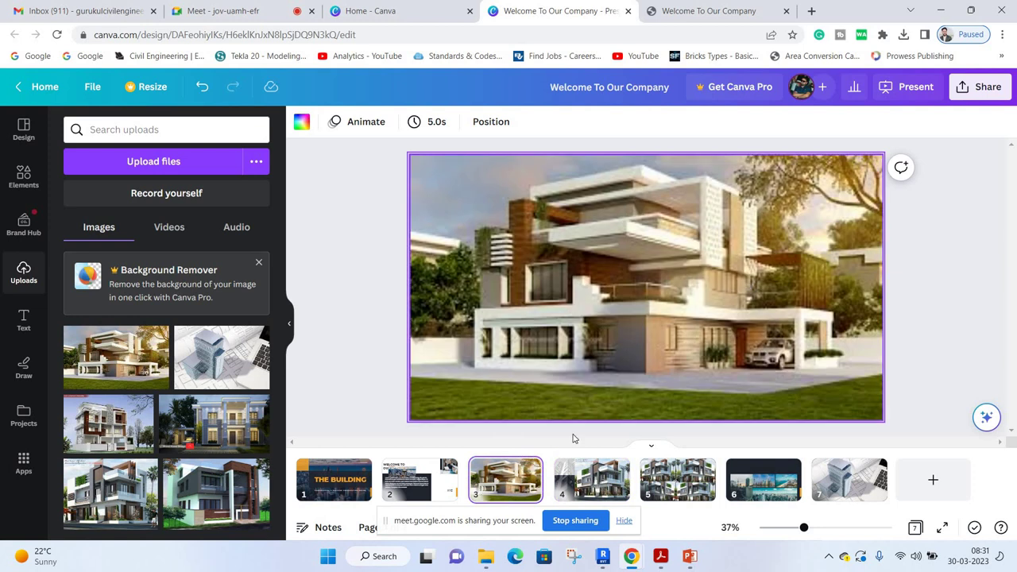
left_click(592, 480)
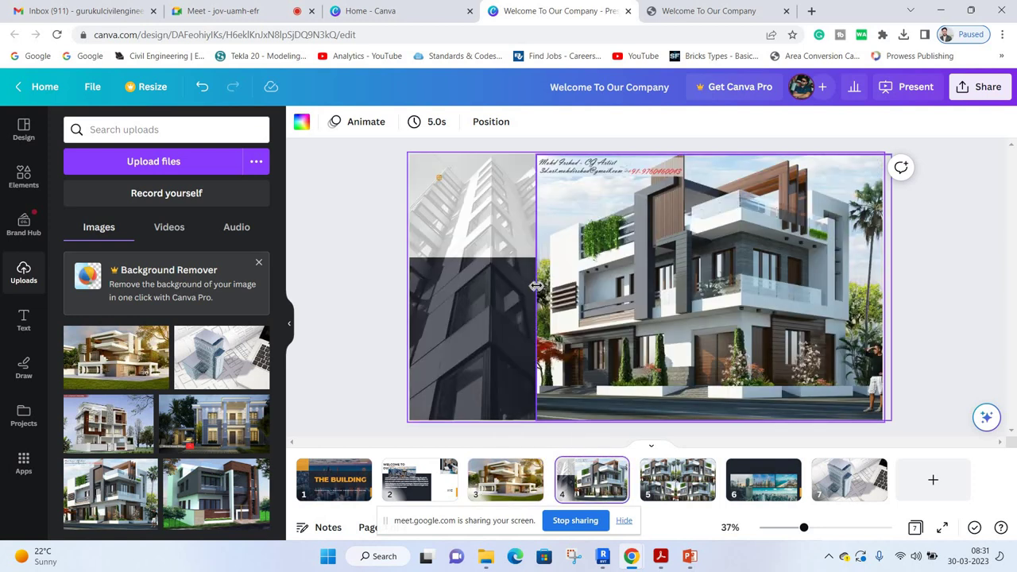
left_click_drag(537, 286, 400, 294)
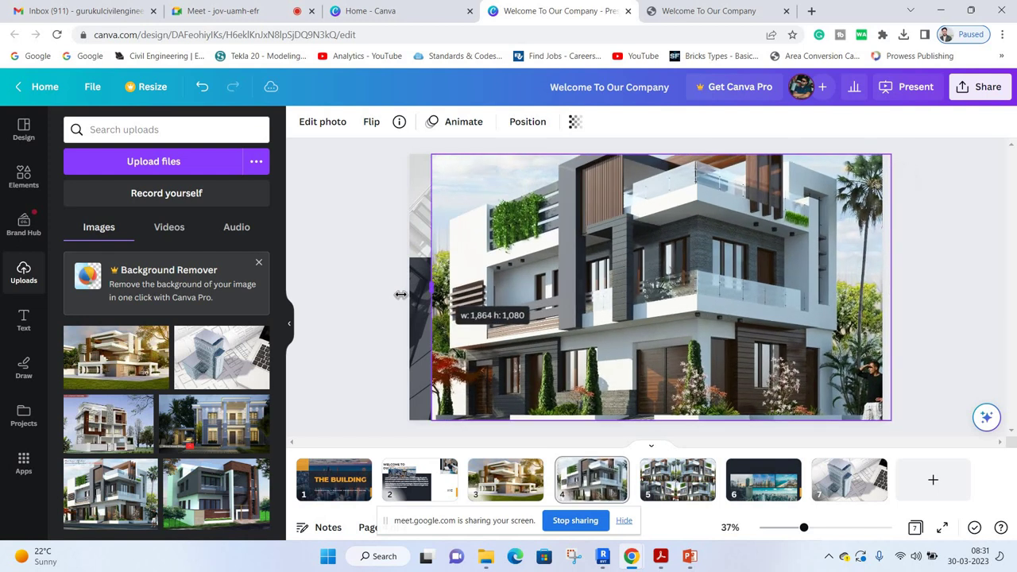
left_click_drag(400, 294, 358, 273)
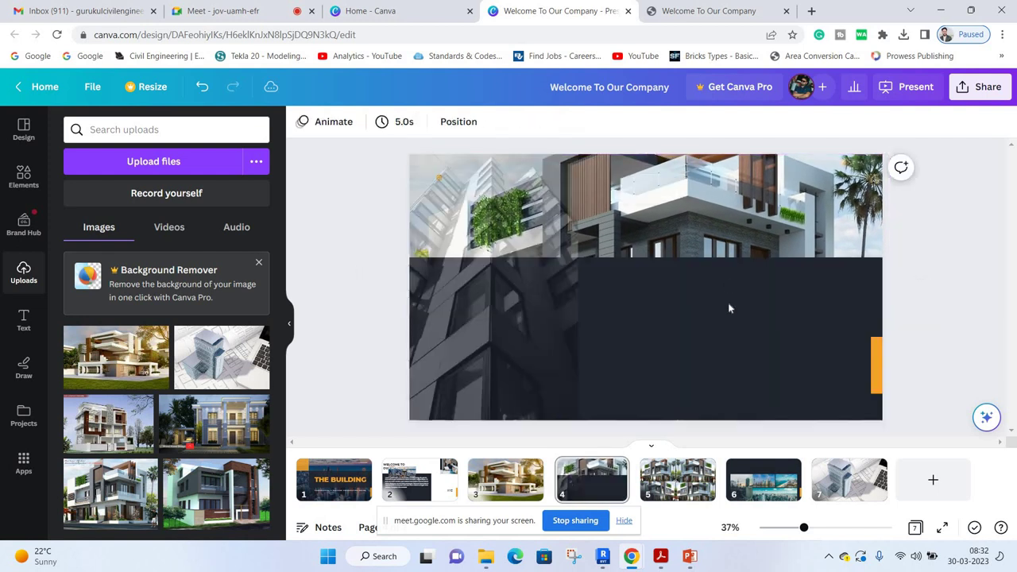
Delete the dark rectangle and the faded building image in the left frame.
left_click(647, 239)
left_click(651, 262)
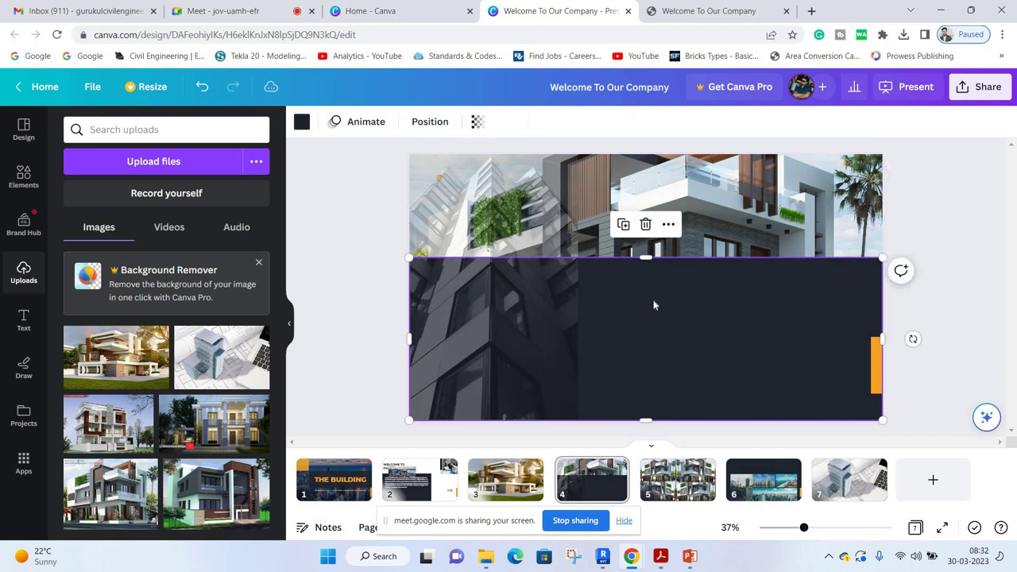
key("Delete")
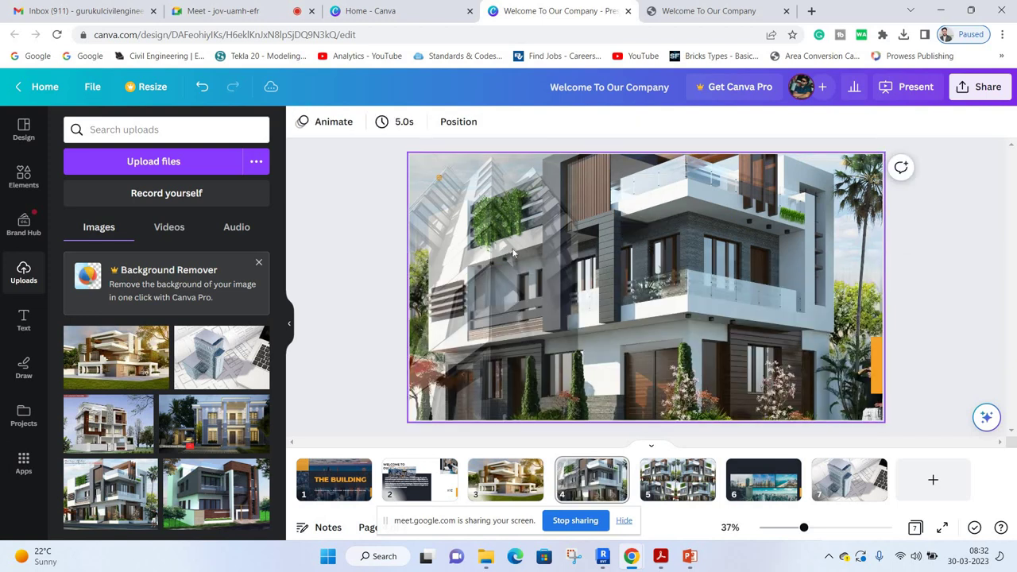
left_click(506, 199)
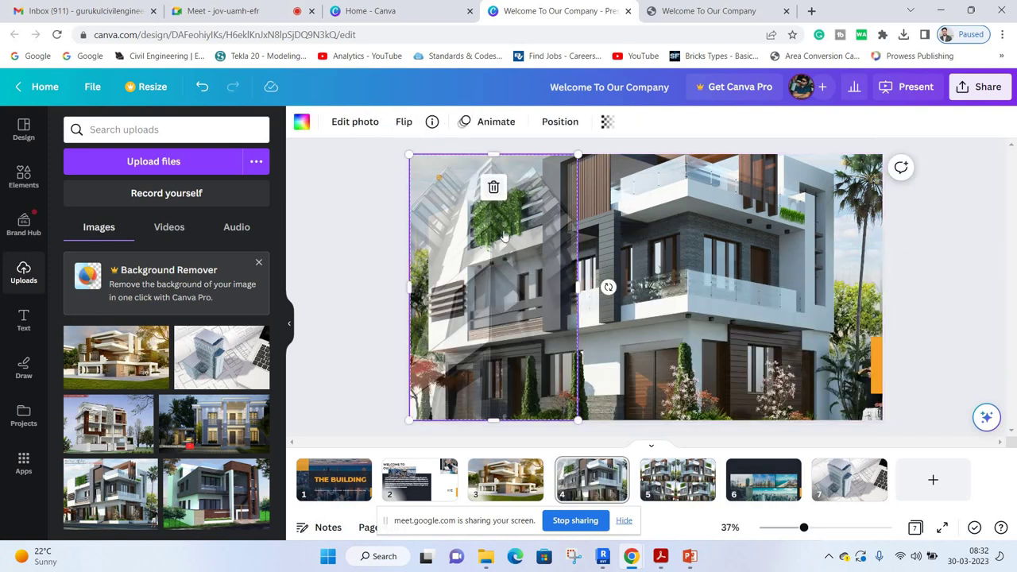
left_click(493, 187)
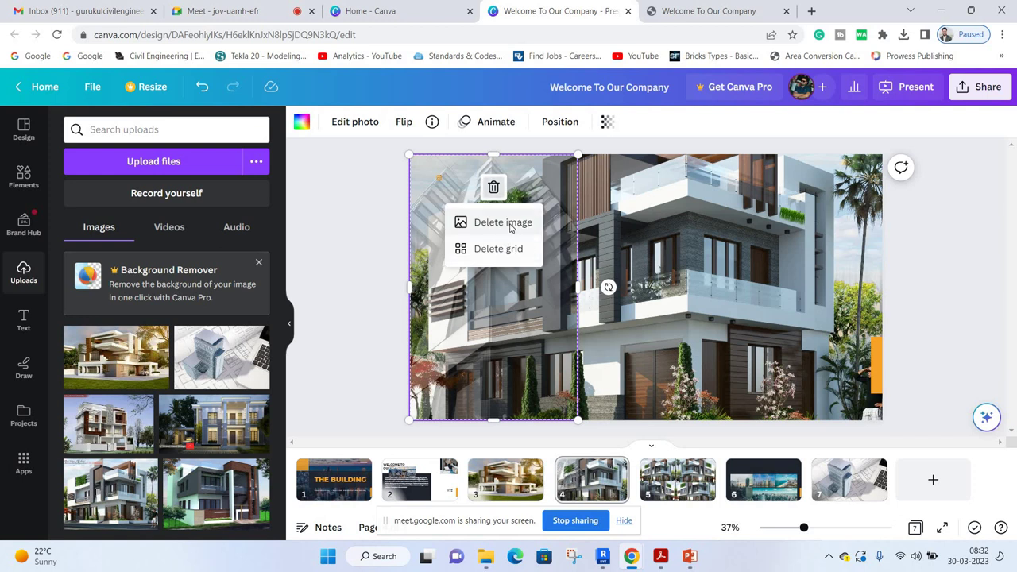
left_click(503, 222)
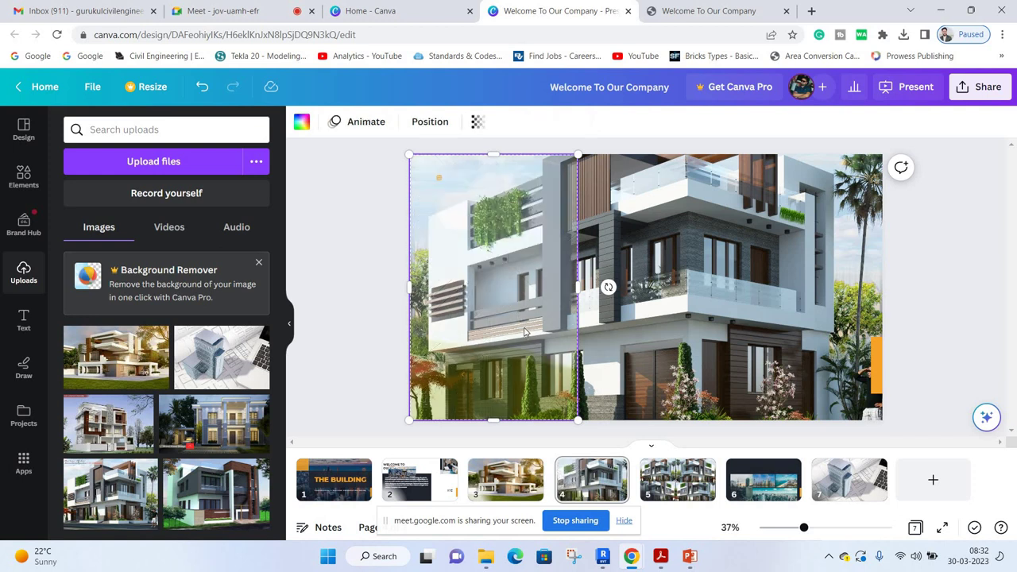
left_click(392, 308)
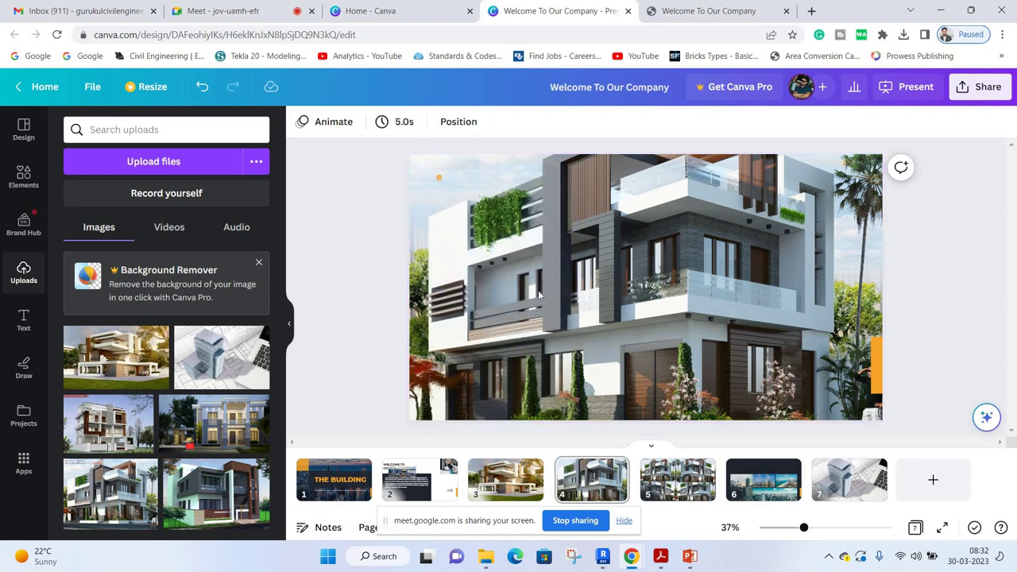
left_click(638, 286)
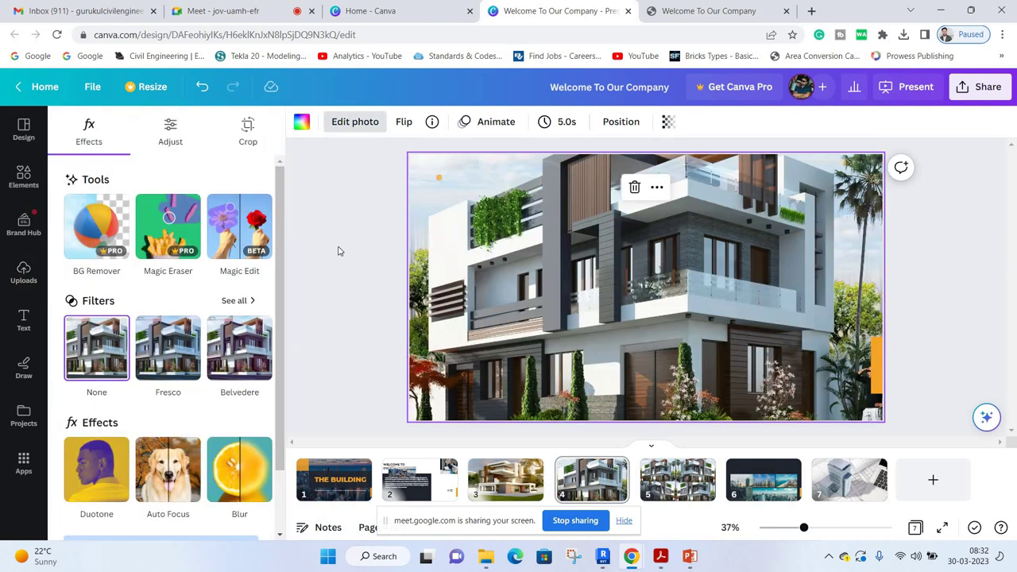
Try Fresco, Belvedere, Luna, Aero, Latte and Bali filters, settling on Capri.
left_click(163, 360)
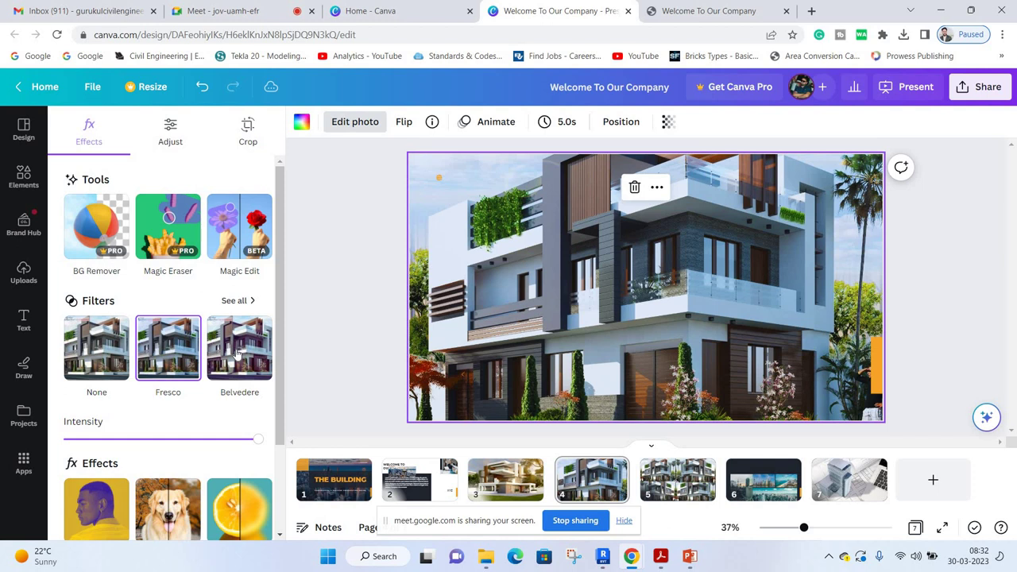
left_click(243, 352)
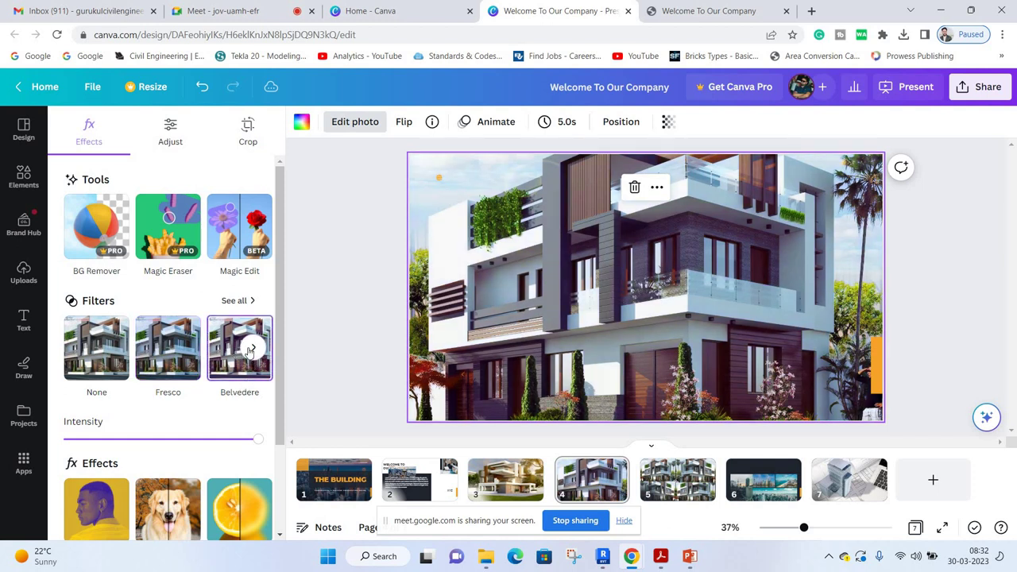
scroll(153, 365, "right", 3)
left_click(154, 362)
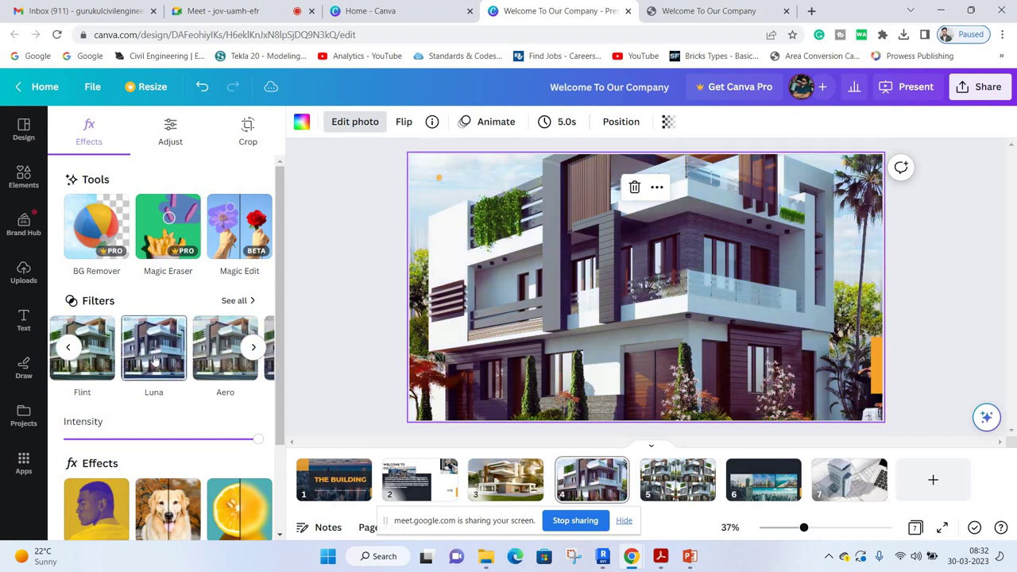
left_click(235, 367)
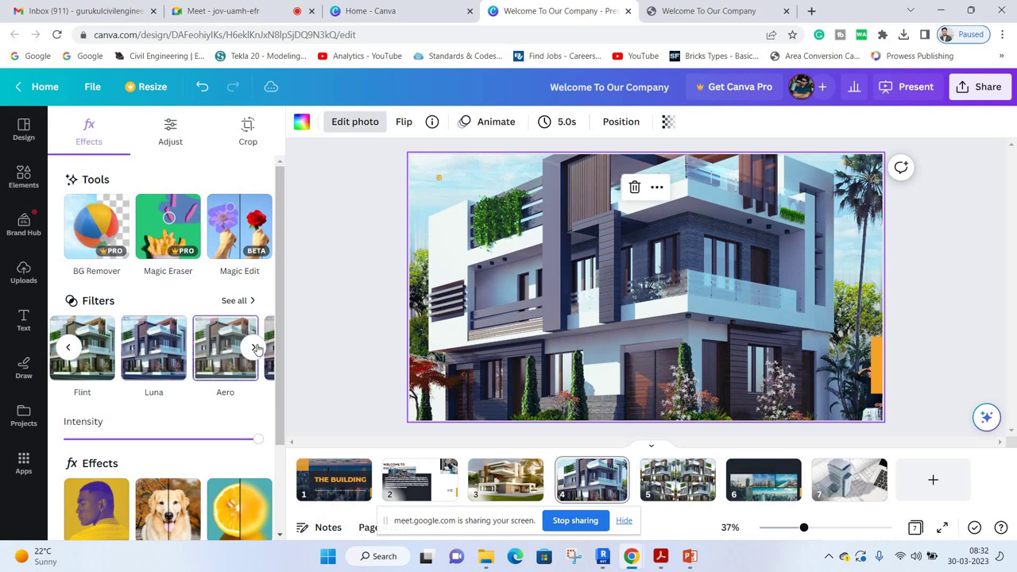
scroll(203, 349, "right", 3)
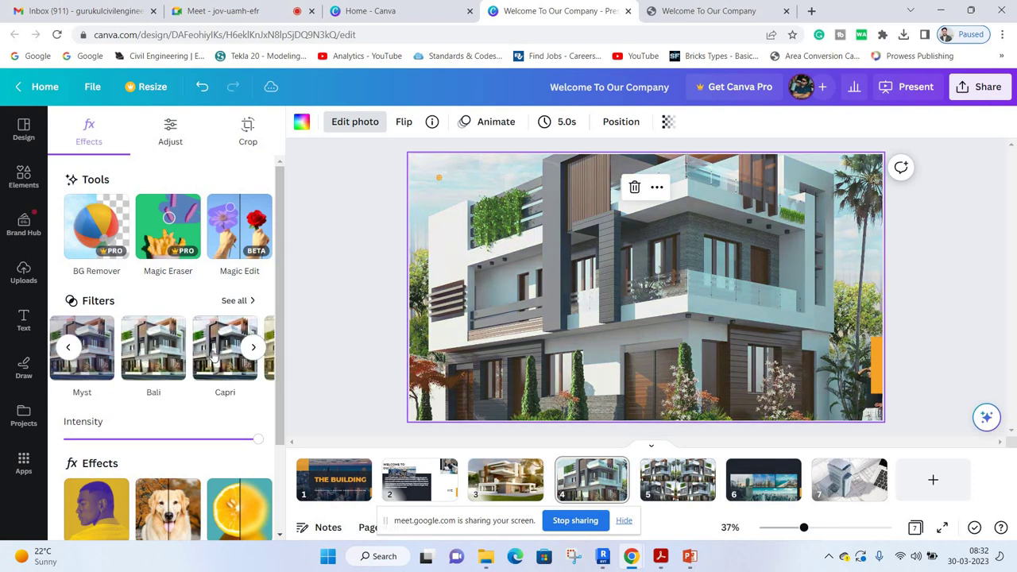
left_click(214, 357)
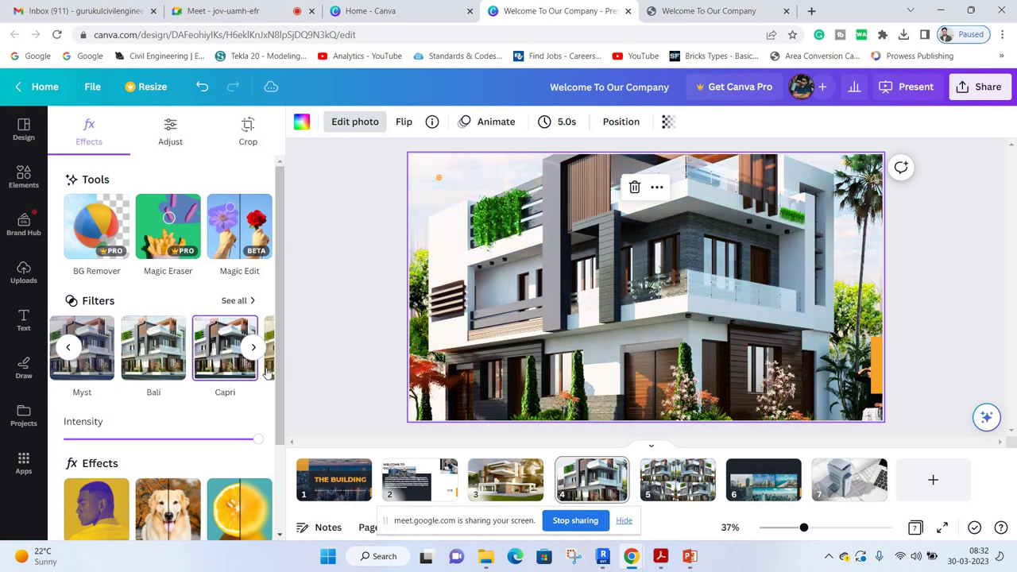
key("Right")
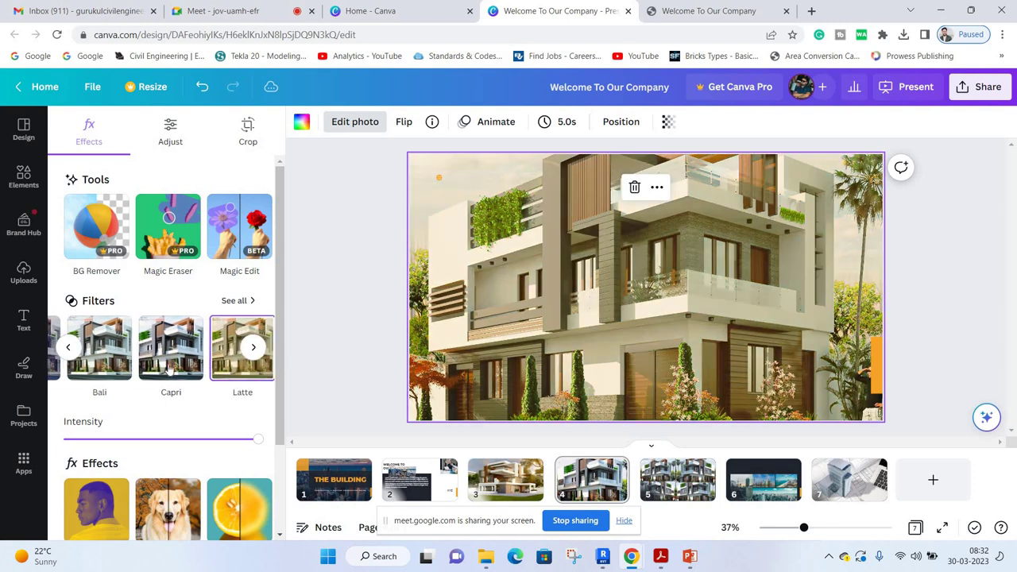
left_click(100, 365)
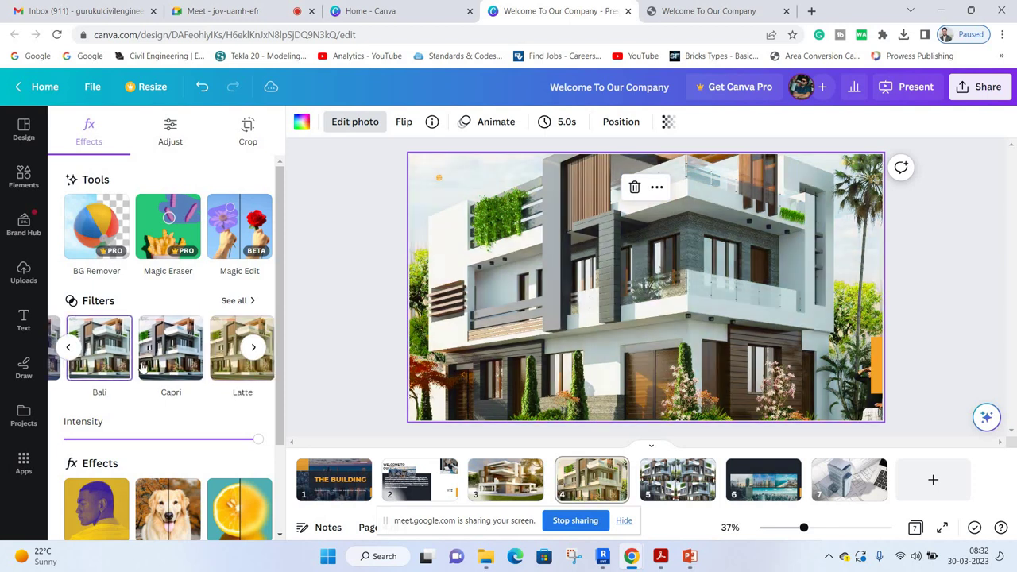
left_click(169, 366)
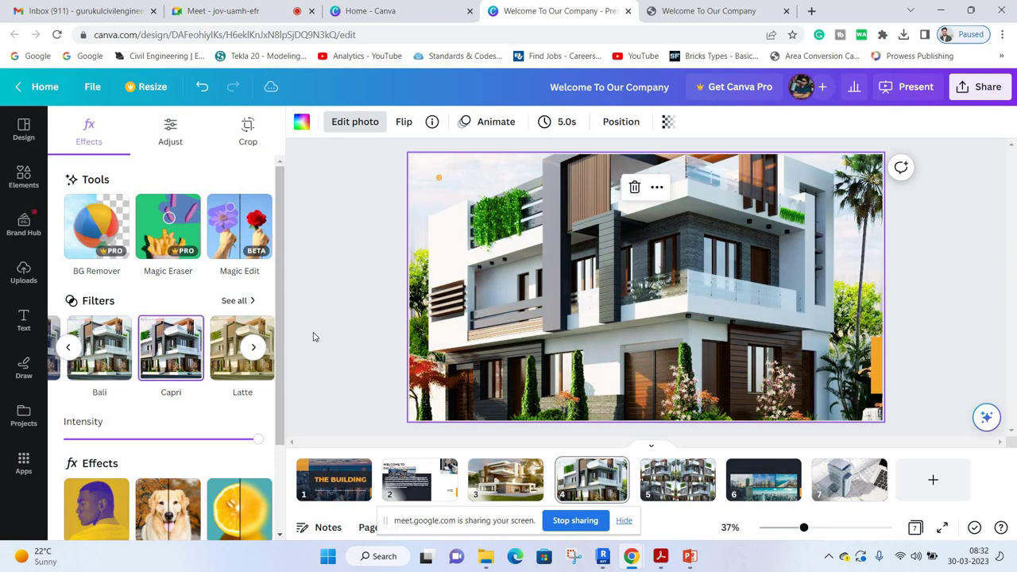
Set the Capri filter intensity to full.
left_click(515, 285)
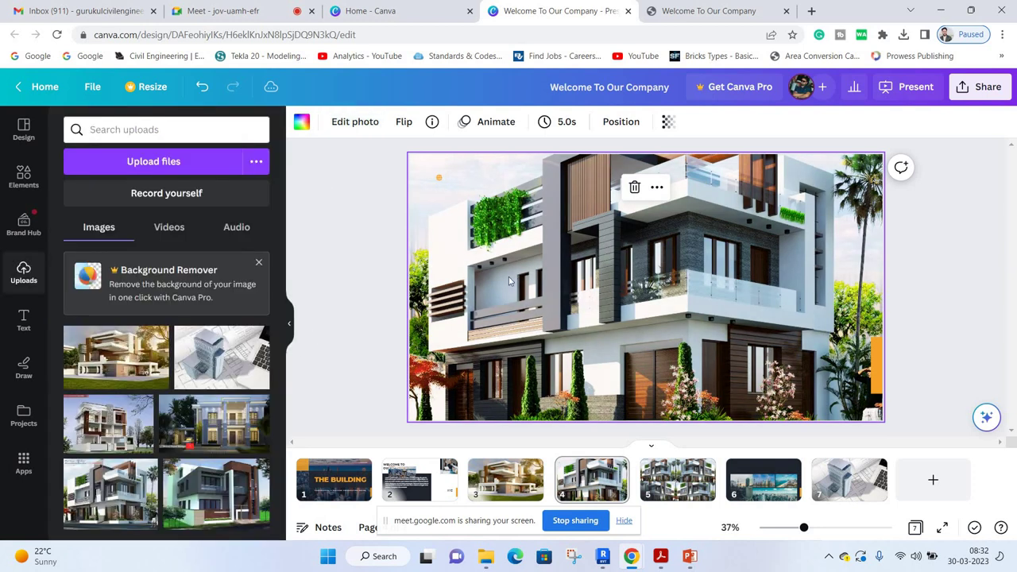
left_click(357, 122)
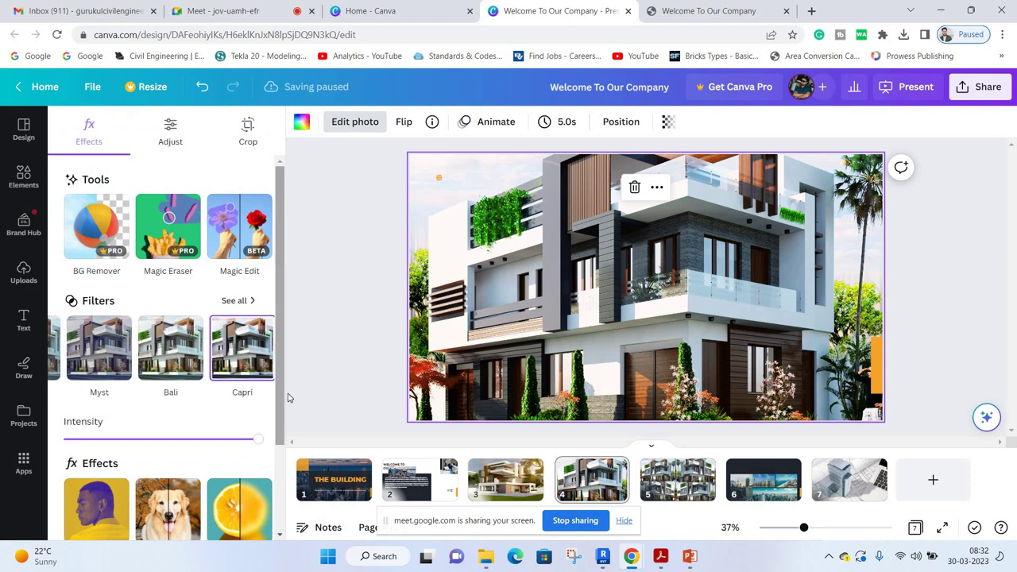
scroll(282, 397, "down", 2)
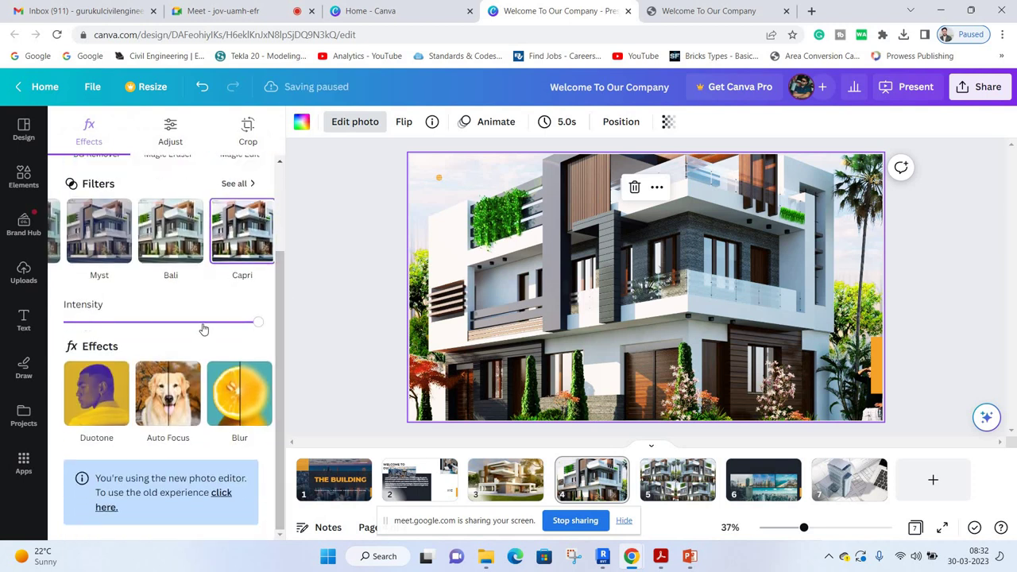
left_click(118, 330)
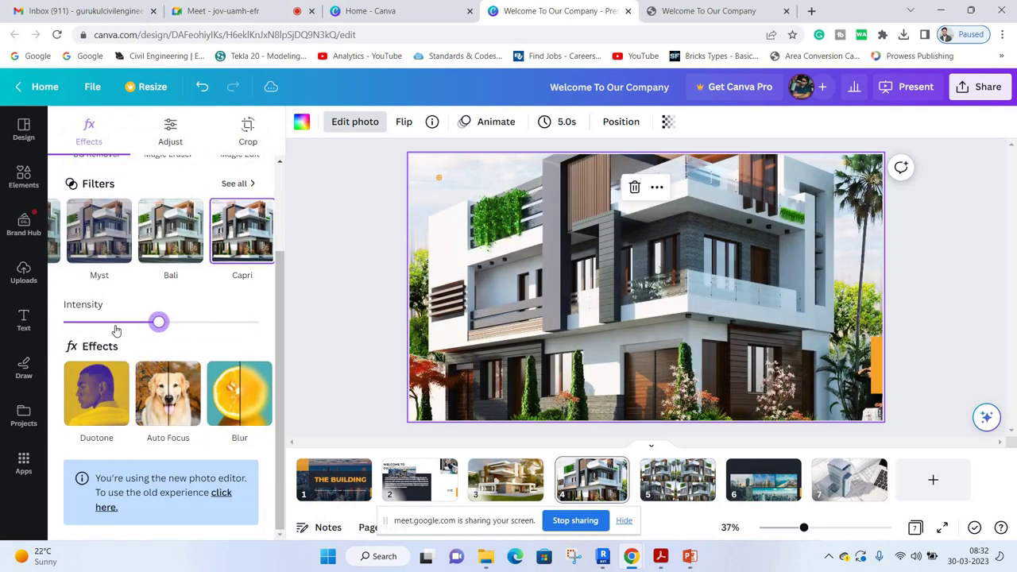
left_click(195, 326)
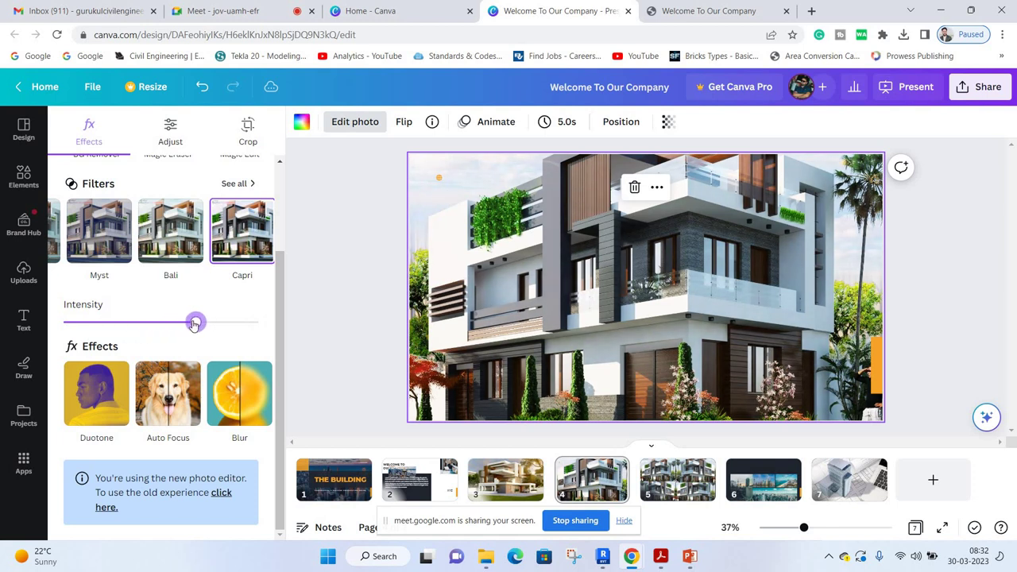
left_click(268, 330)
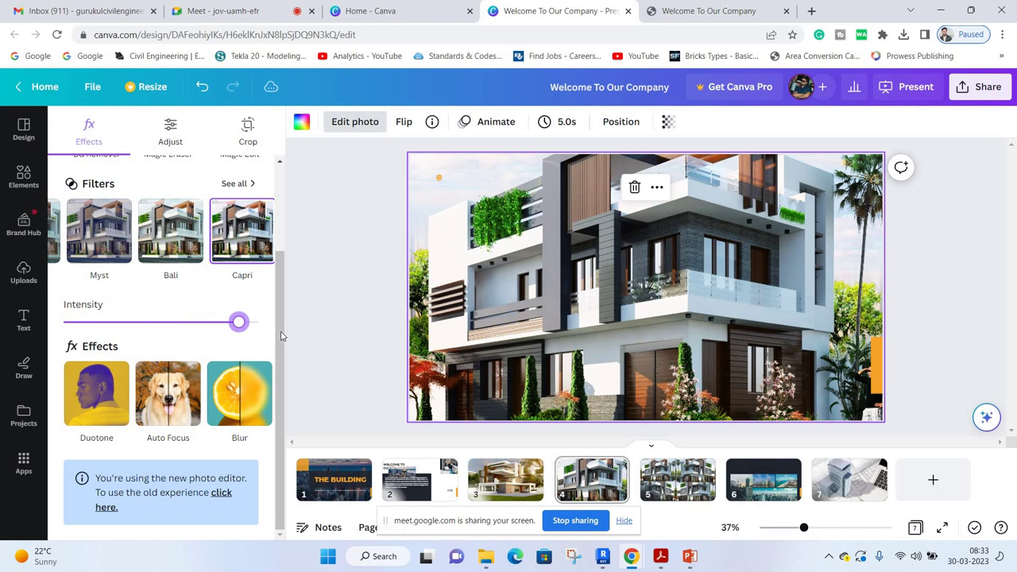
Apply Auto Focus to the house photo, keeping blur intensity at 50.
left_click(167, 398)
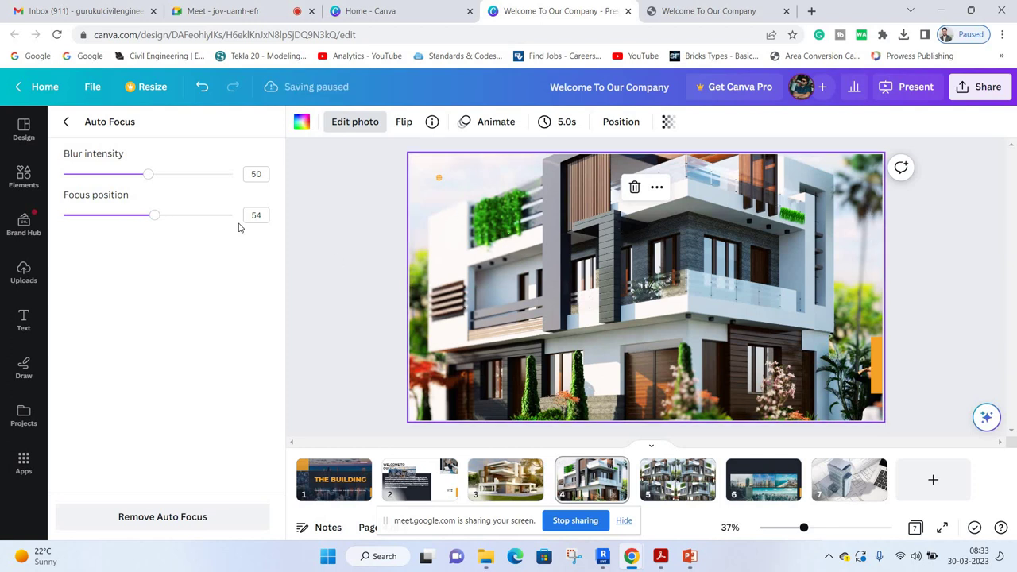
left_click(68, 124)
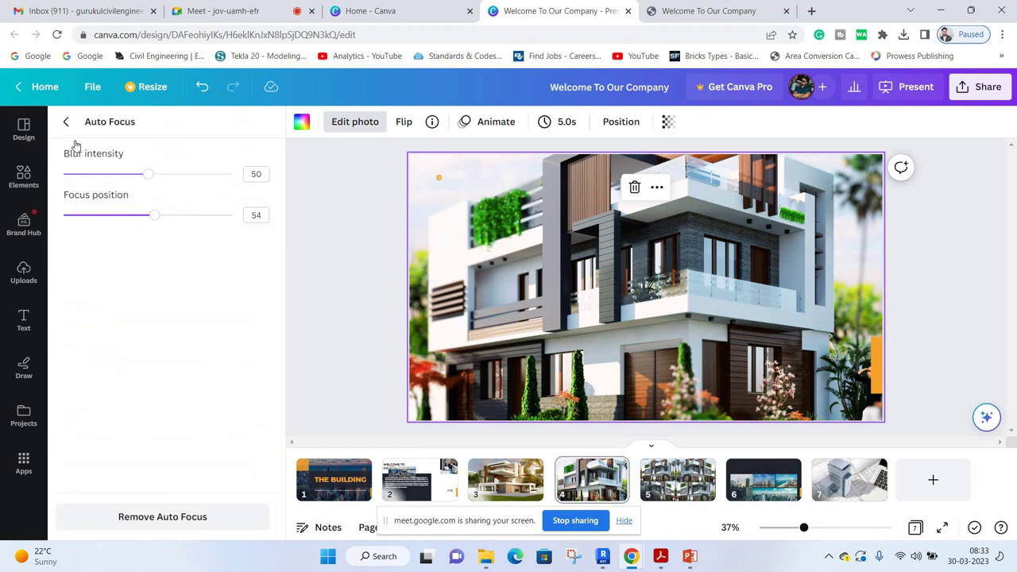
scroll(166, 273, "up", 3)
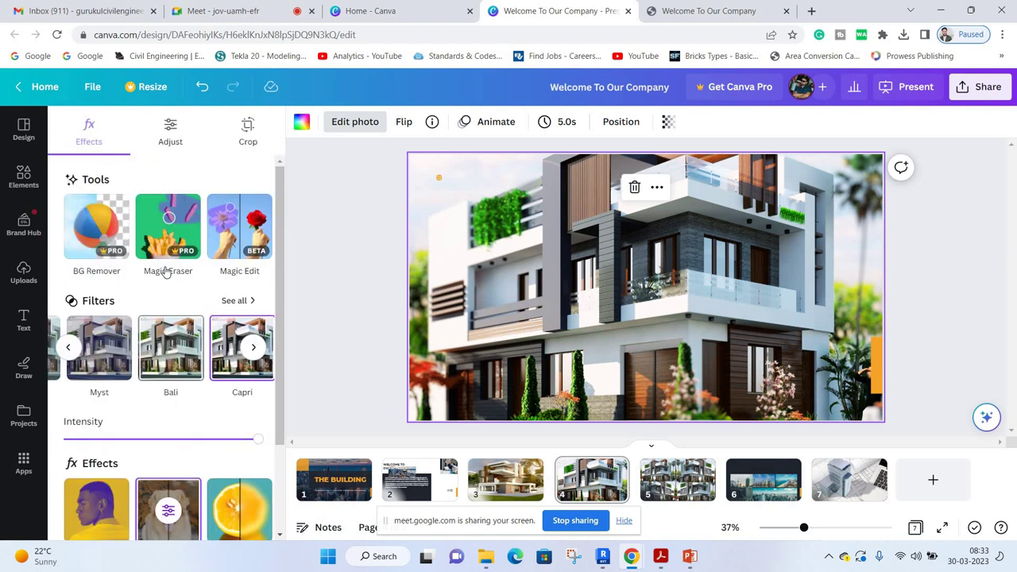
Experiment with the photo's temperature (25, maximum, 96), ending back at 0.
left_click(170, 131)
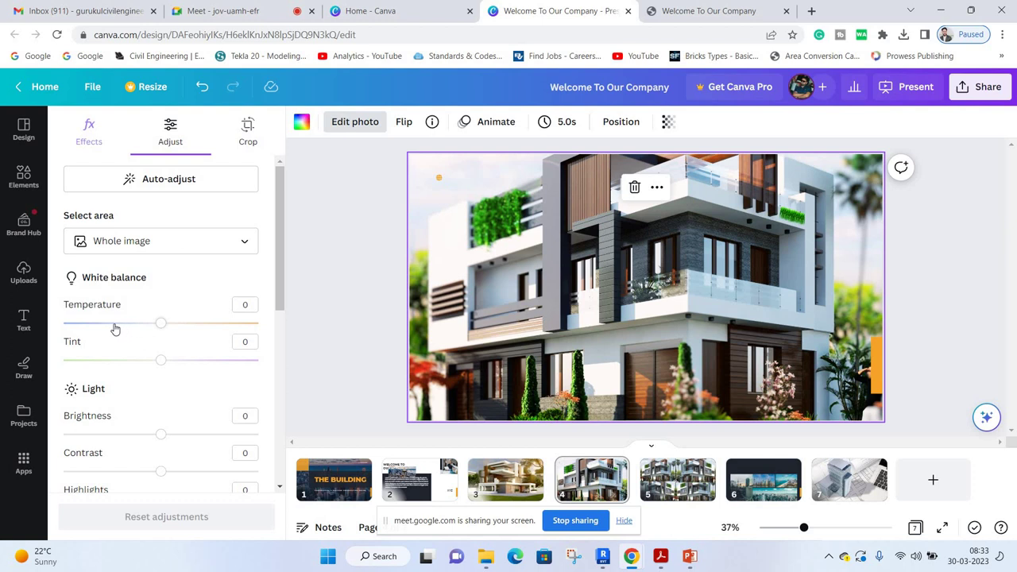
left_click_drag(115, 329, 103, 327)
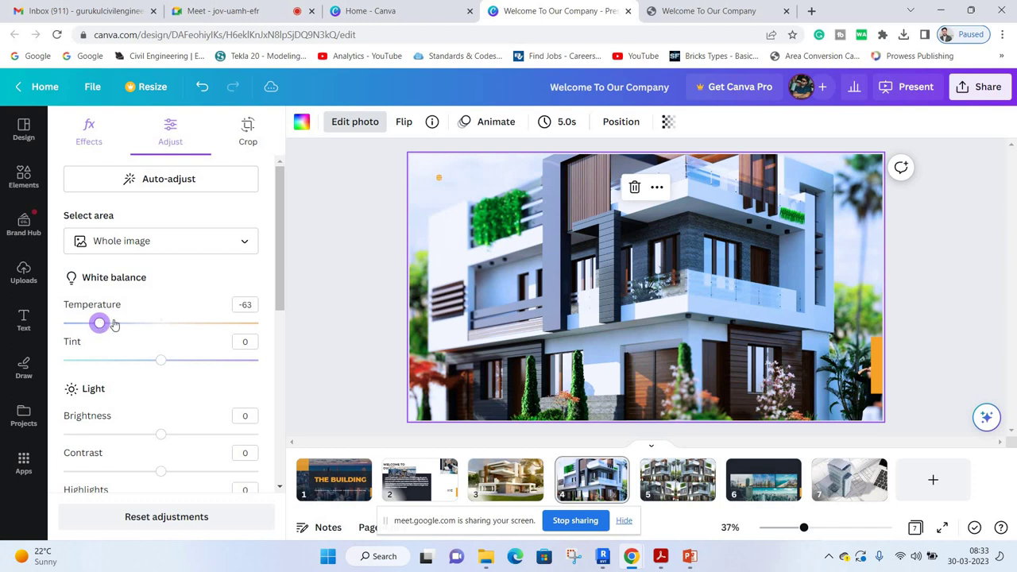
left_click(191, 326)
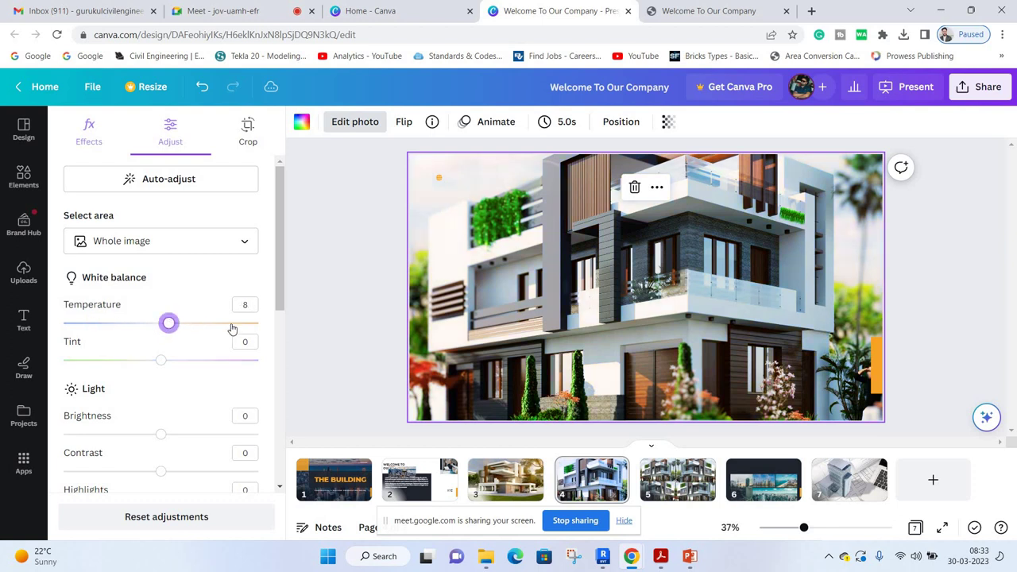
left_click(258, 329)
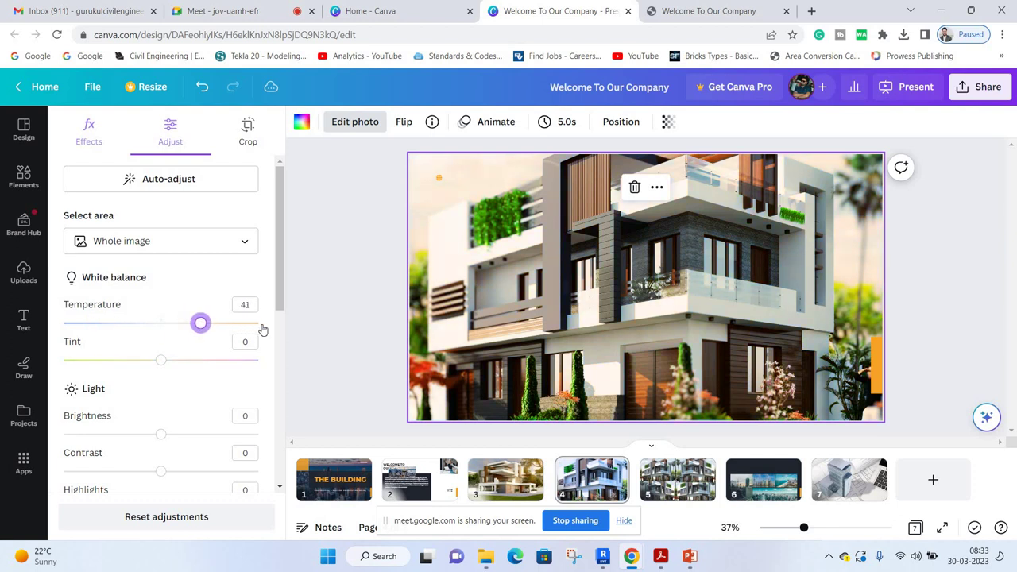
key("Left")
key("Left")
key("Left")
left_click(163, 325)
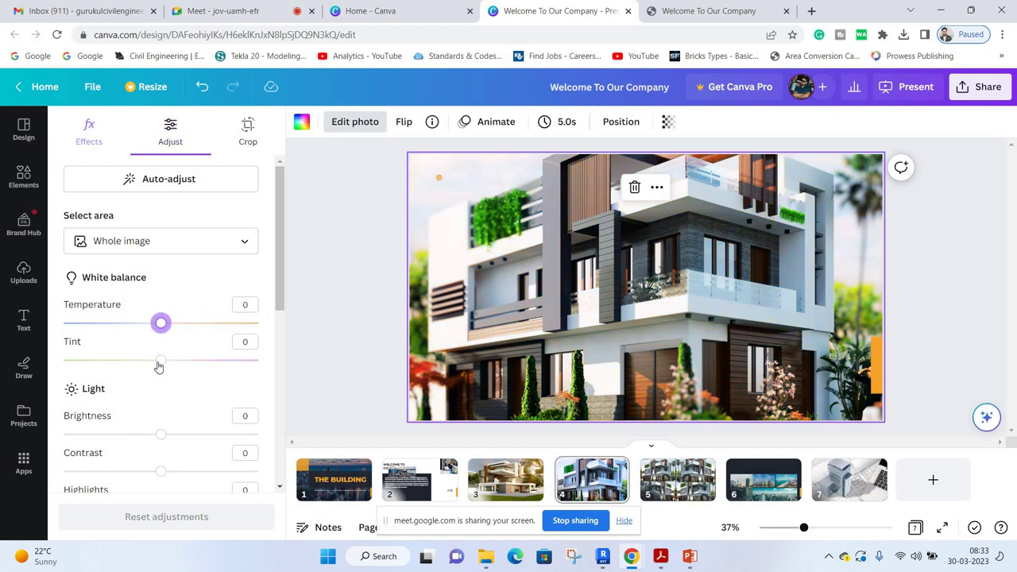
Try tint, brightness and contrast changes, then reset all adjustments.
left_click_drag(91, 368, 169, 373)
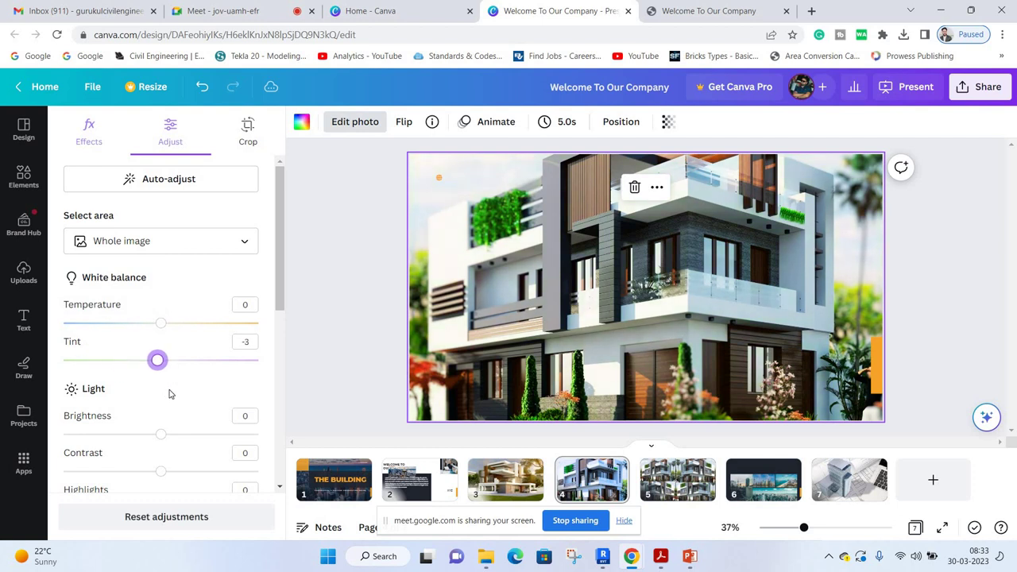
left_click(238, 435)
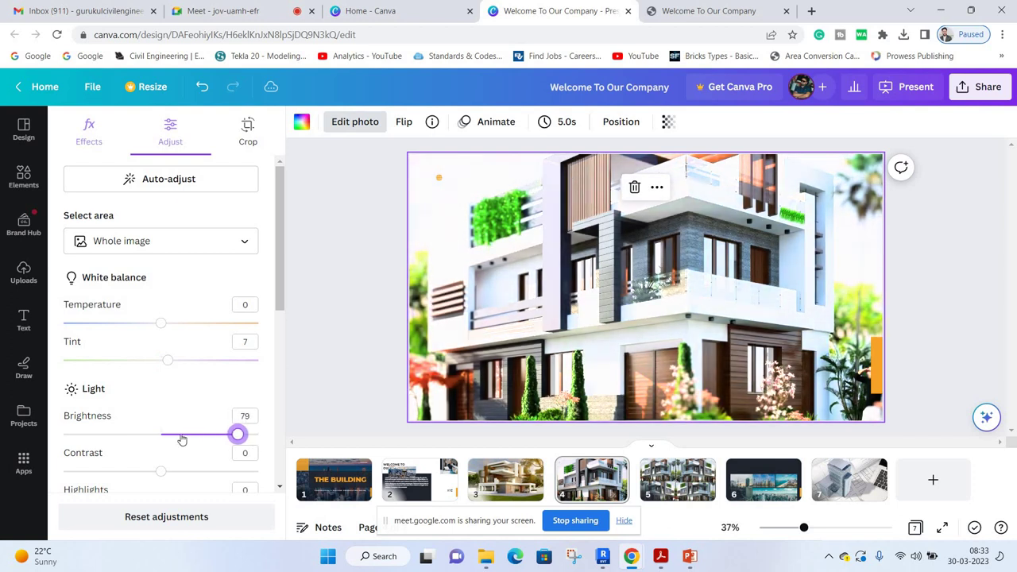
left_click(164, 437)
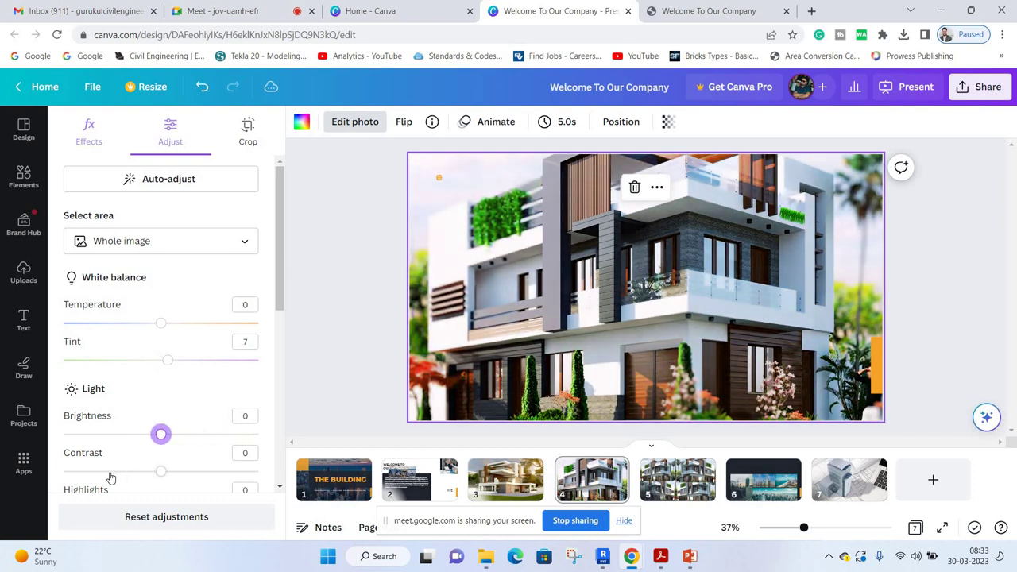
left_click_drag(160, 471, 49, 472)
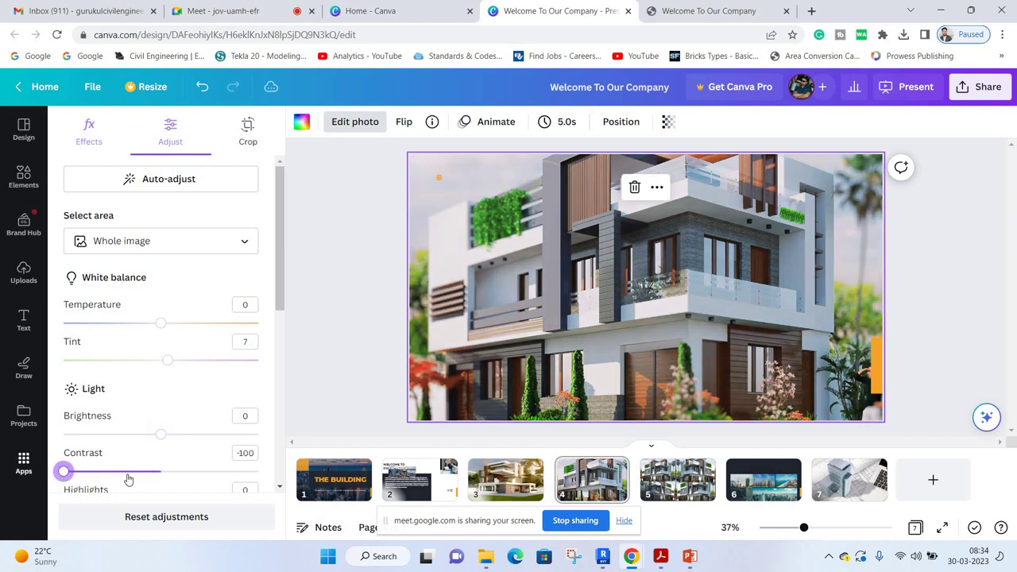
key("ctrl+z")
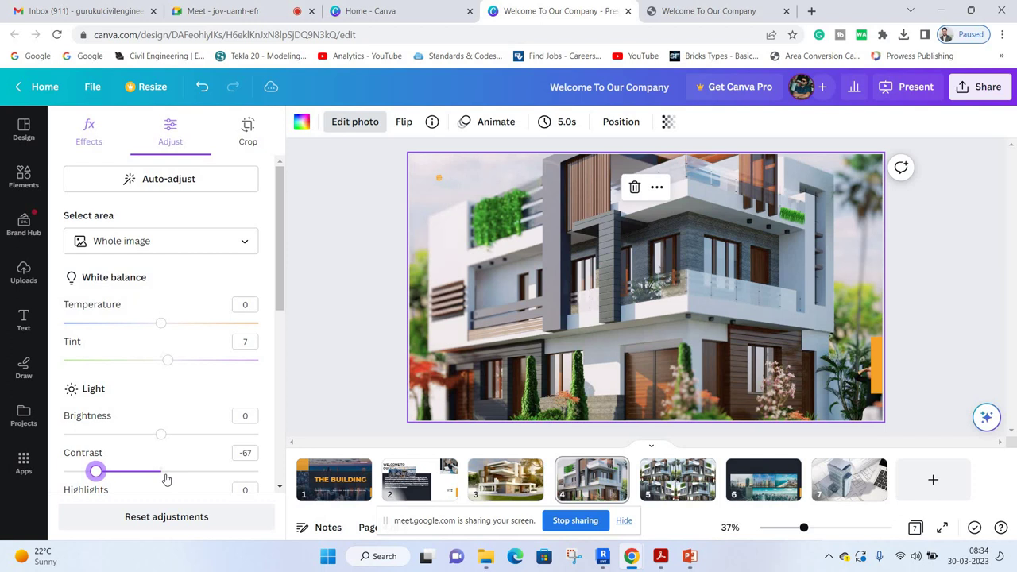
key("ctrl+z")
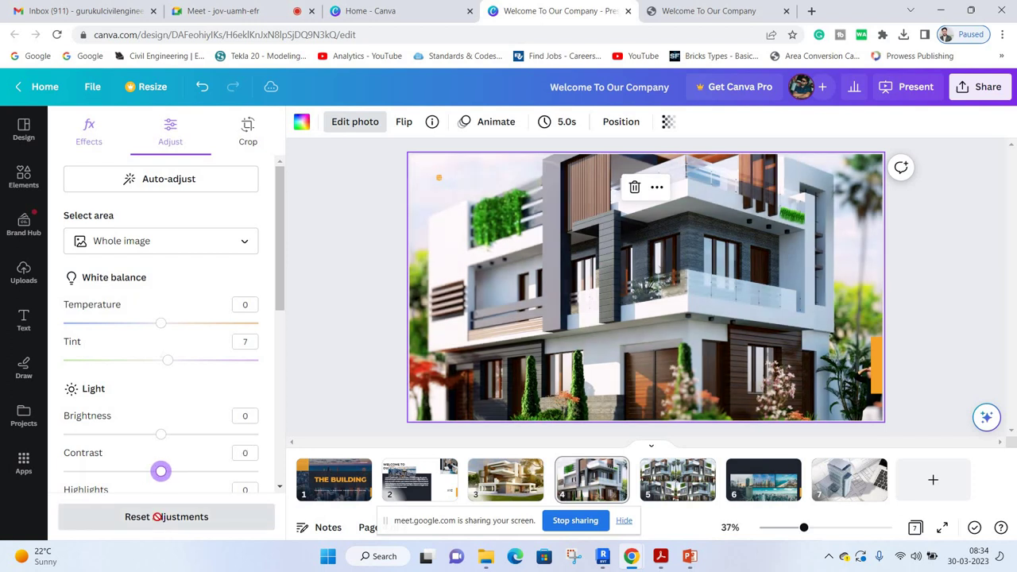
left_click(163, 505)
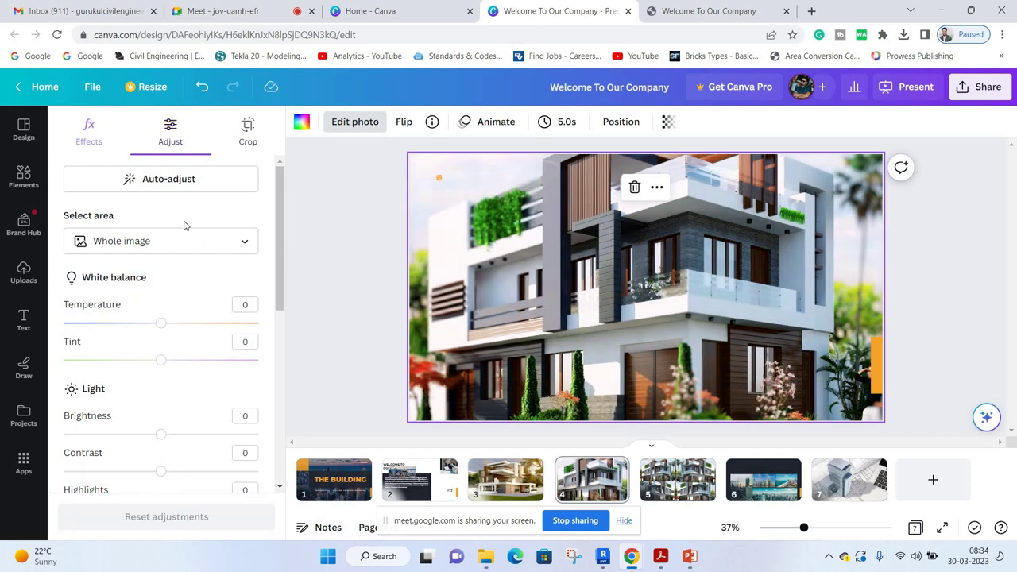
Check the Crop and Effects options, then close the photo editing panel.
left_click(247, 130)
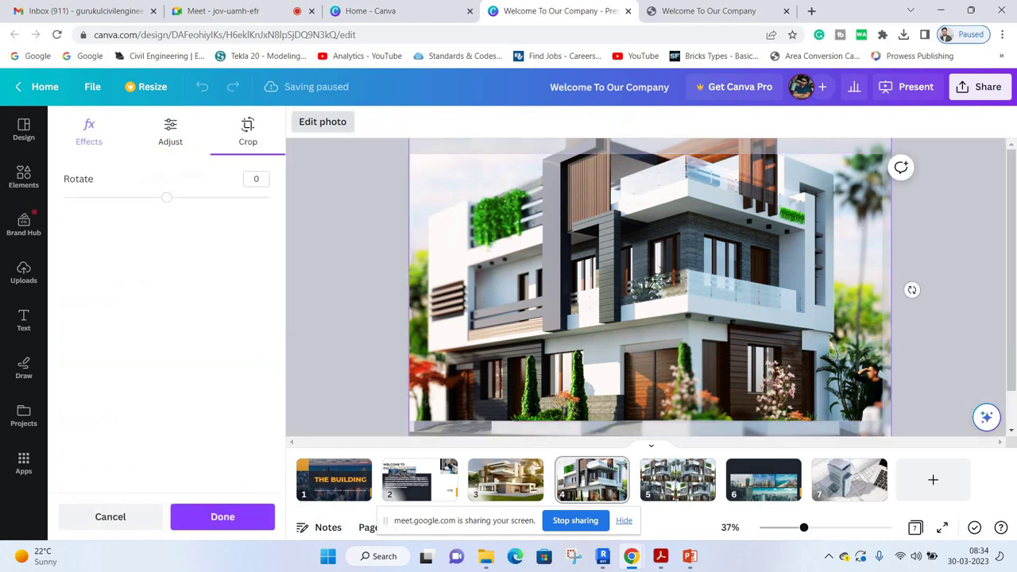
left_click(177, 136)
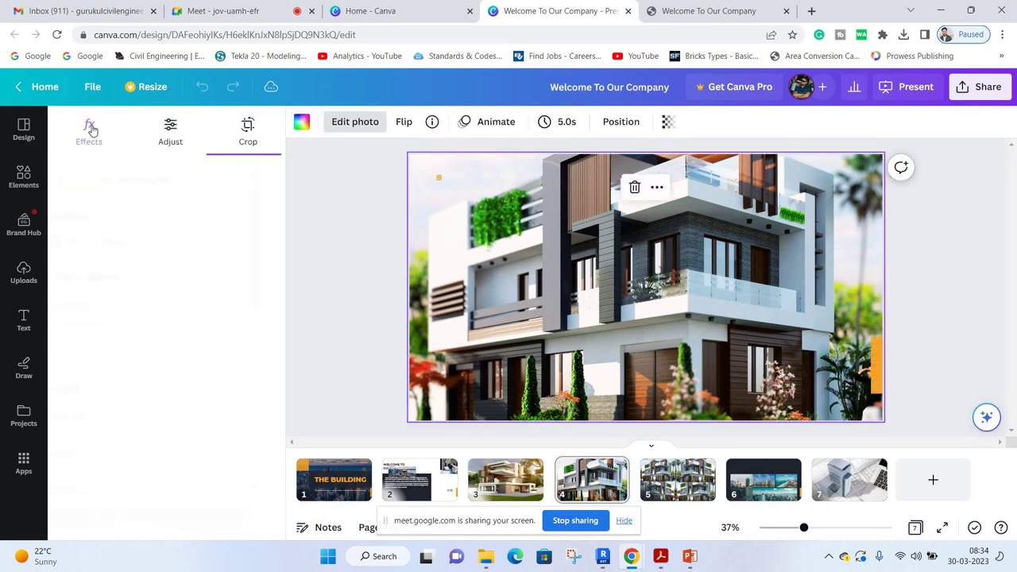
left_click(88, 131)
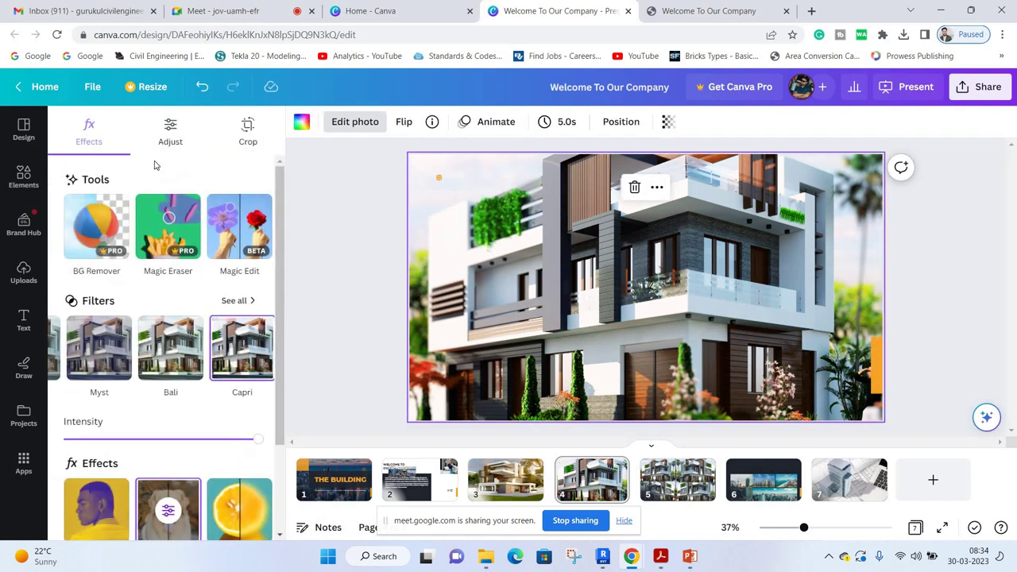
scroll(253, 350, "down", 2)
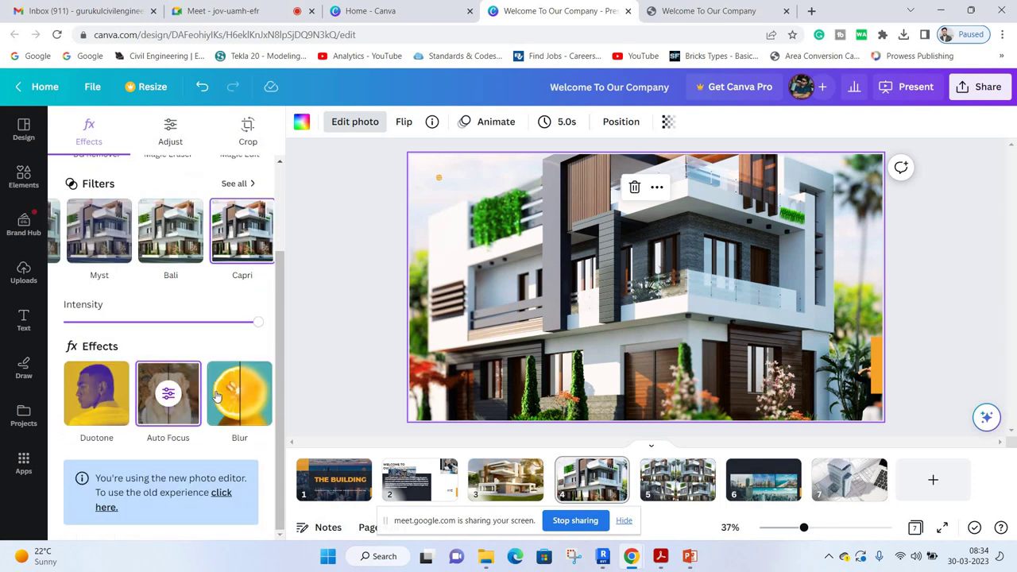
scroll(260, 355, "up", 2)
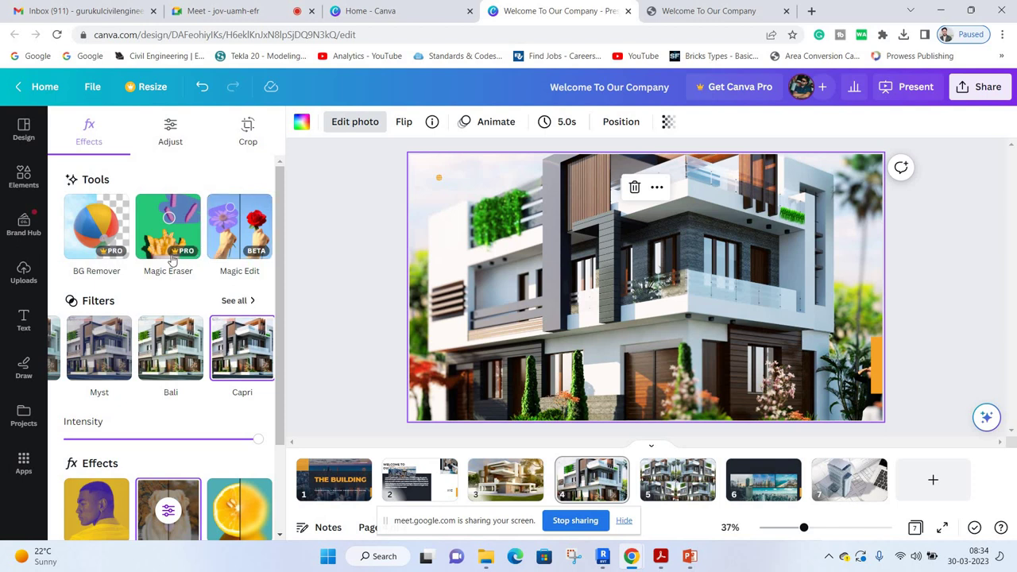
left_click(355, 211)
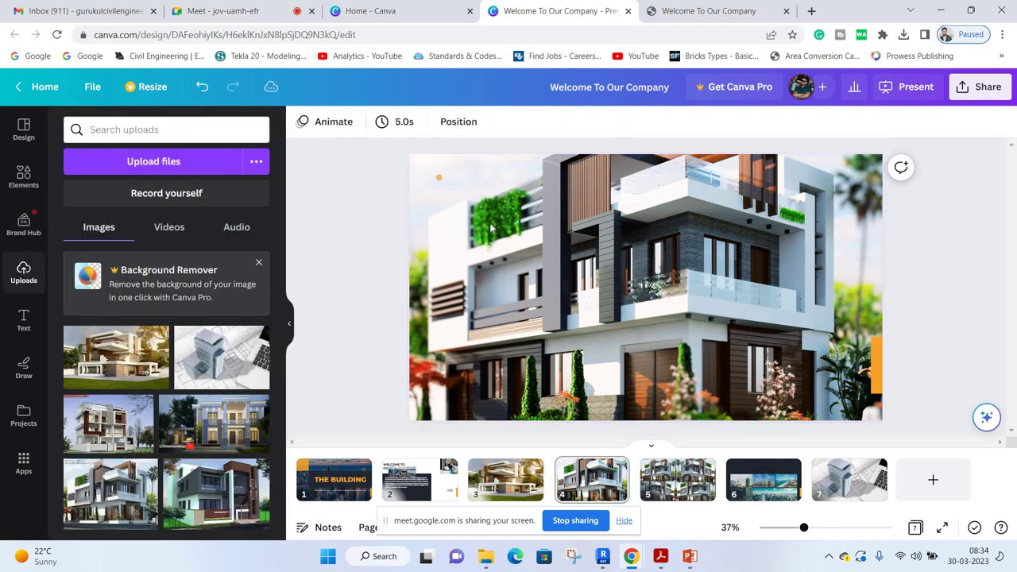
left_click(492, 231)
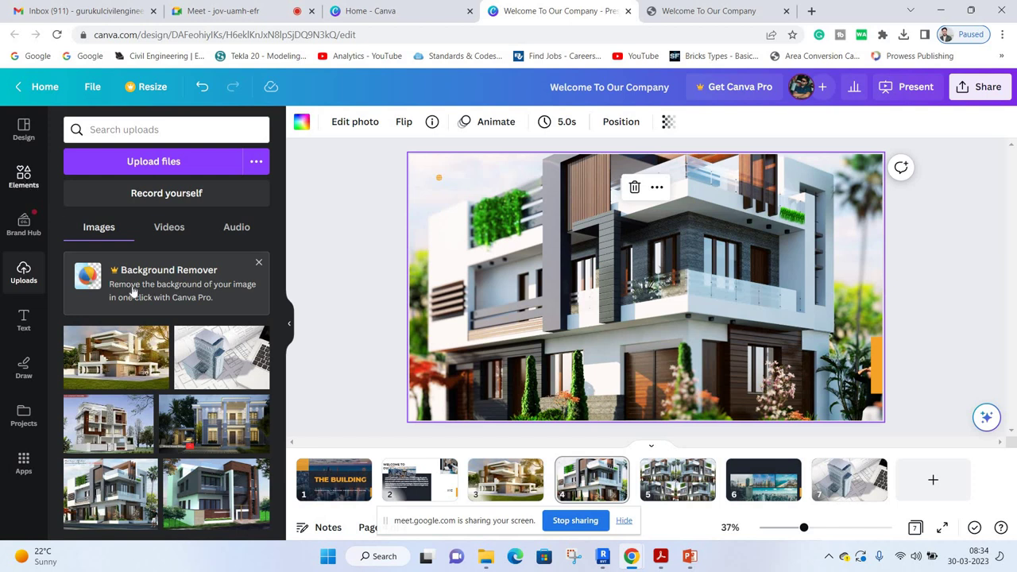
On the title slide, delete the dark rectangle and move THE BUILDING heading up.
left_click(334, 480)
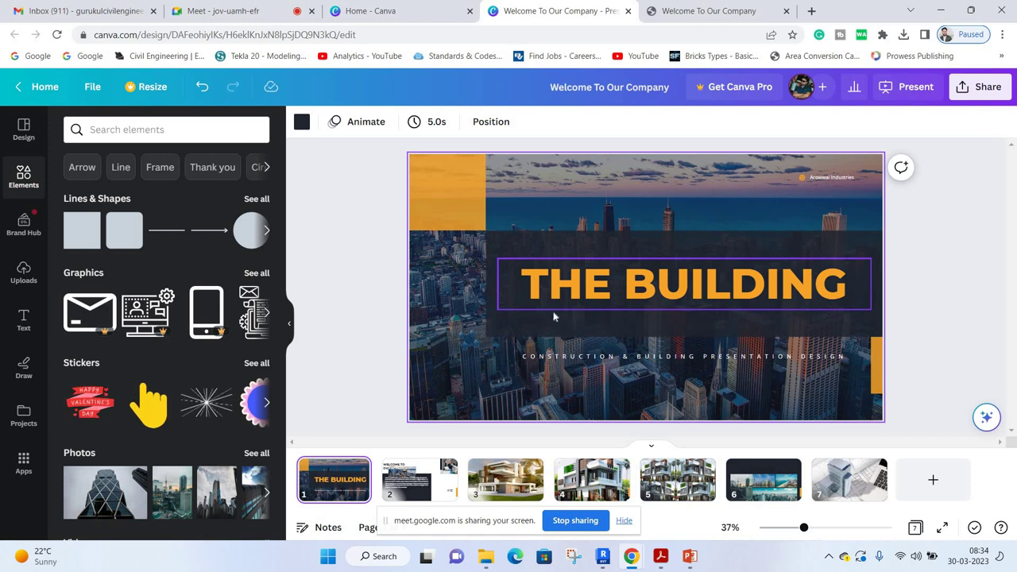
left_click(685, 238)
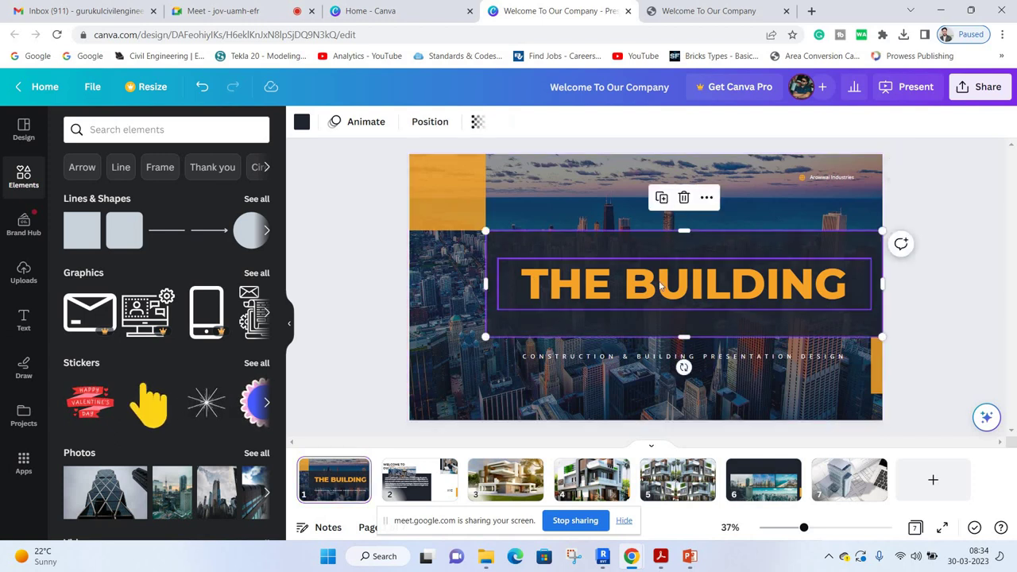
key("Delete")
left_click_drag(657, 286, 636, 229)
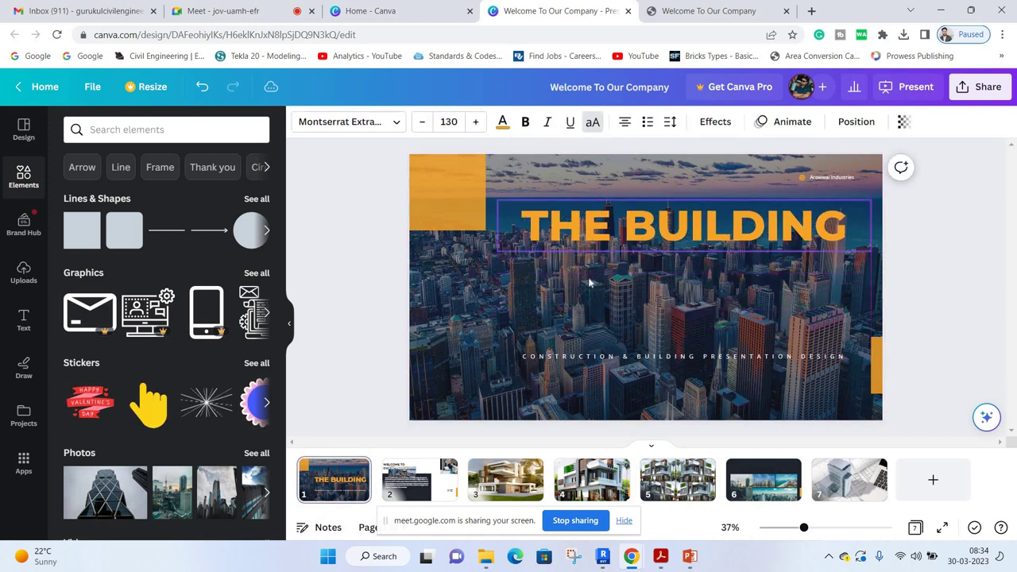
left_click_drag(589, 283, 596, 247)
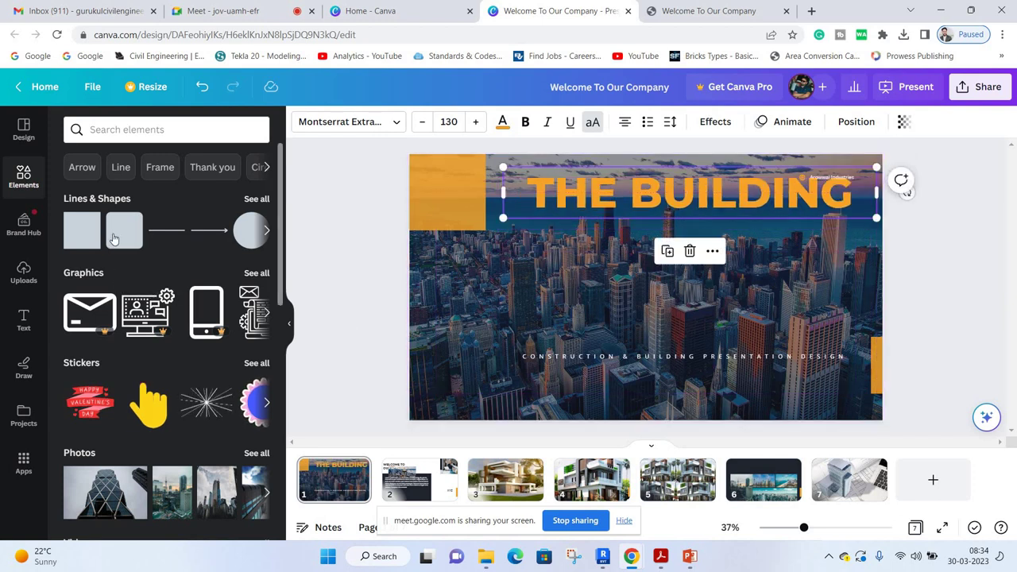
Add a wide grey rounded square and move a copy of the heading onto it.
mouse_move(113, 239)
left_mouse_down()
mouse_move(606, 287)
mouse_move(458, 288)
left_mouse_up()
left_click_drag(686, 288, 840, 288)
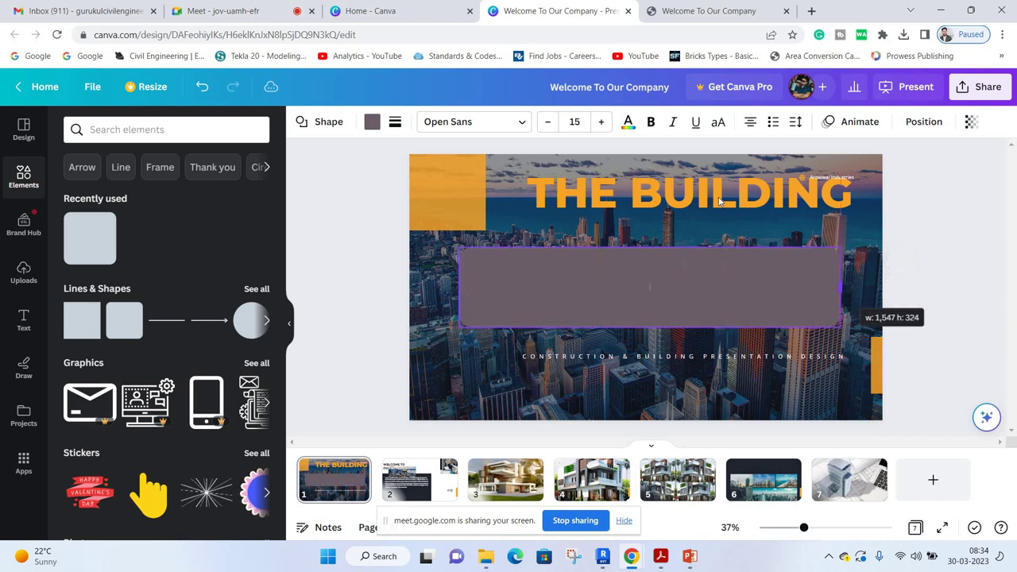
left_click(719, 201)
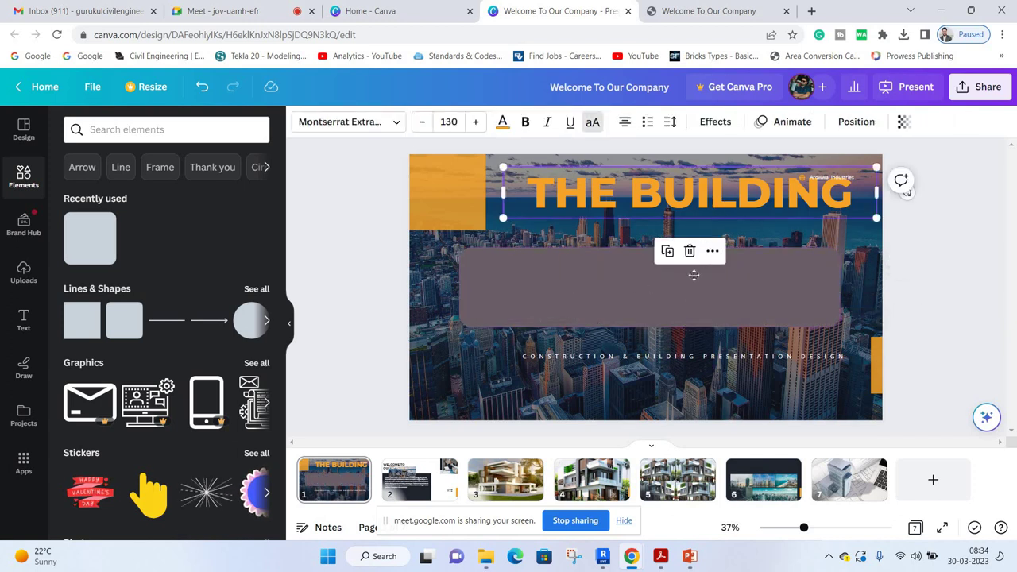
left_click_drag(733, 169, 715, 184)
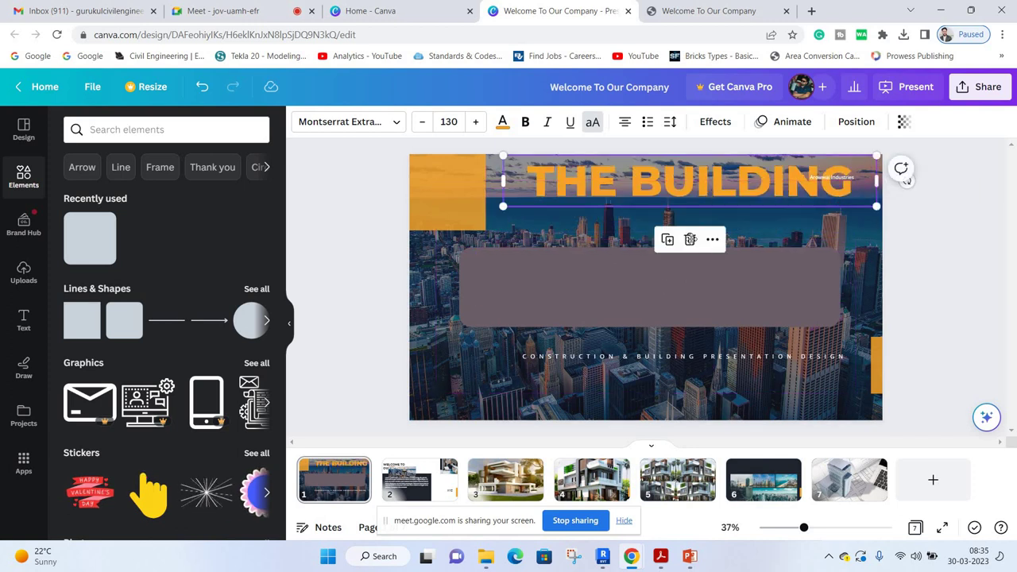
key("ctrl+d")
left_click_drag(667, 302, 654, 252)
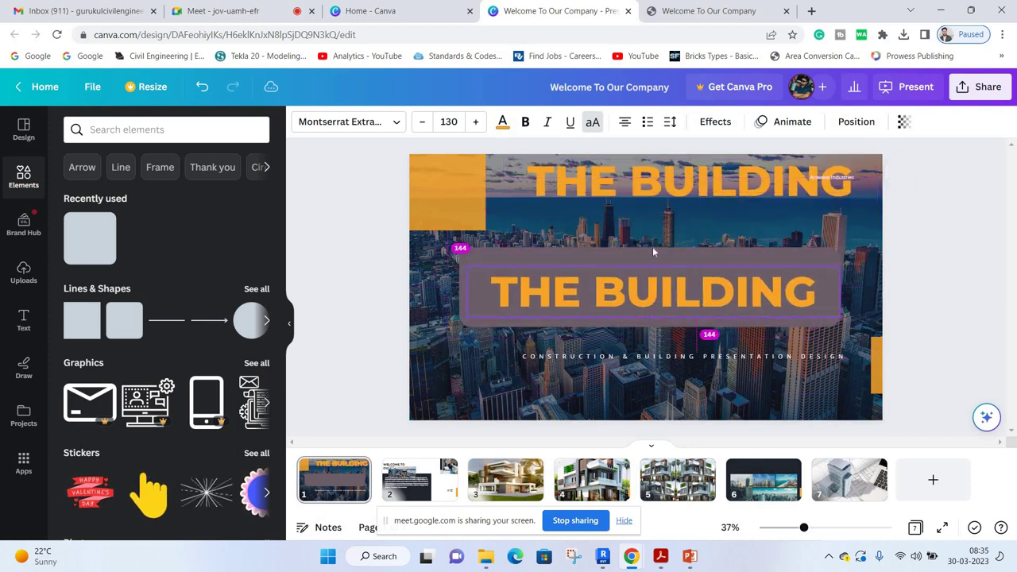
left_click(649, 185)
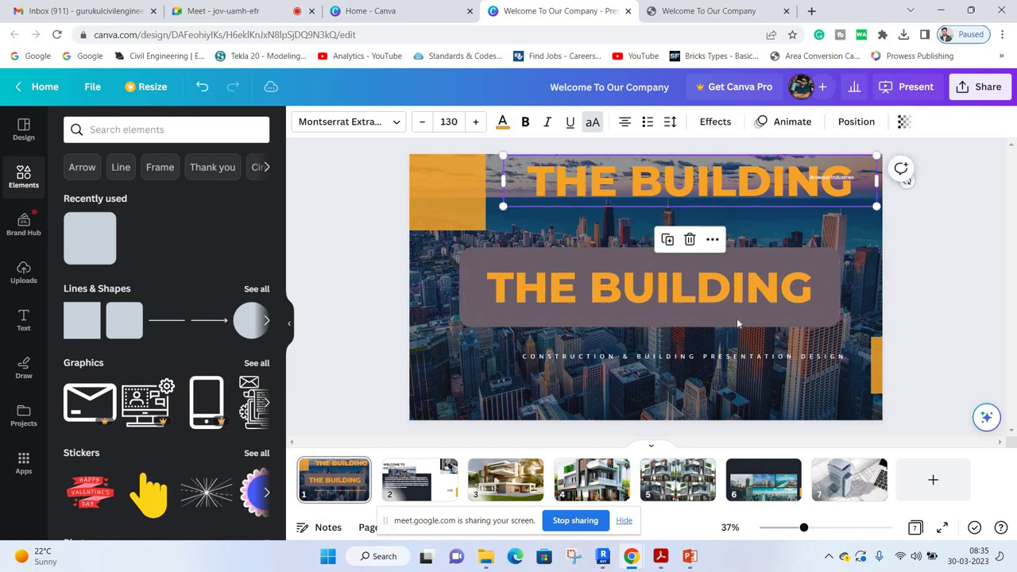
key("Delete")
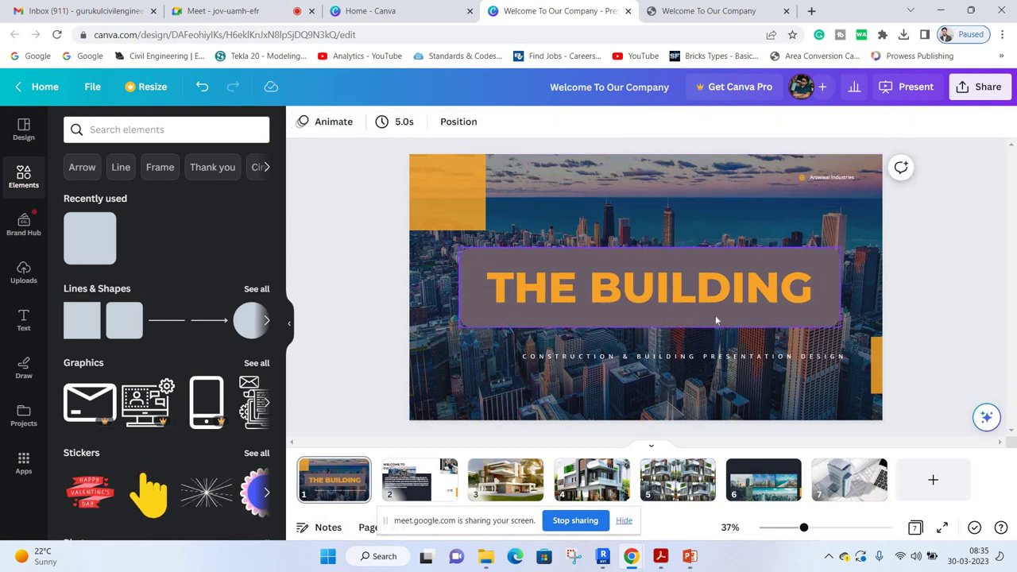
left_click(753, 320)
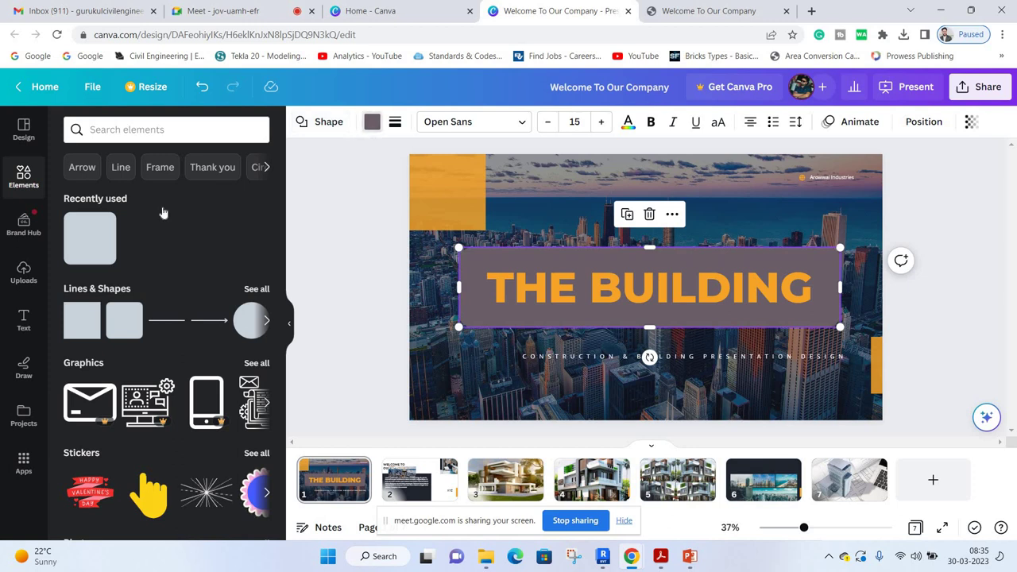
Fill the title box yellow, then show the uploaded images in the side panel.
left_click(372, 122)
left_click(147, 202)
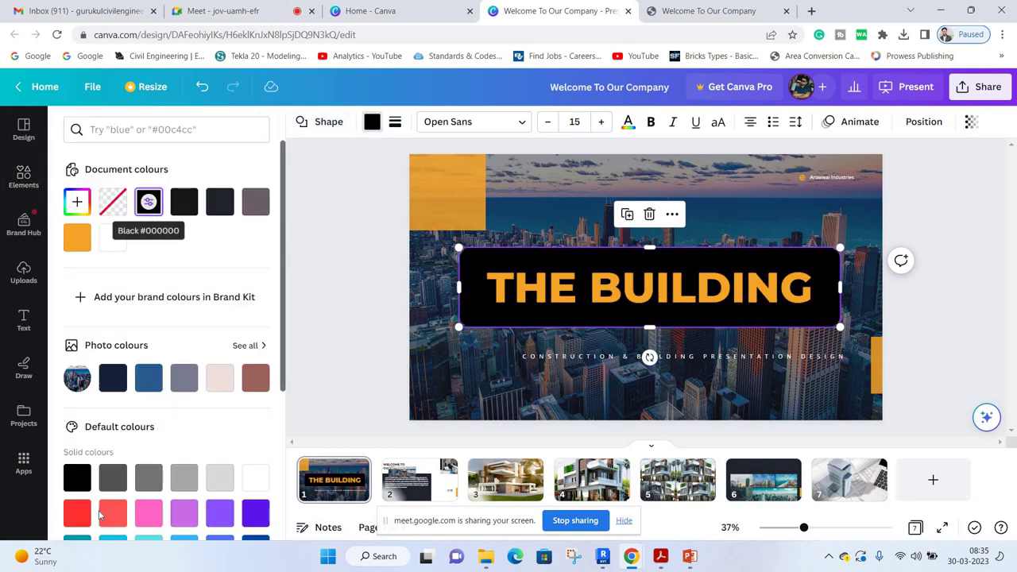
left_click(77, 512)
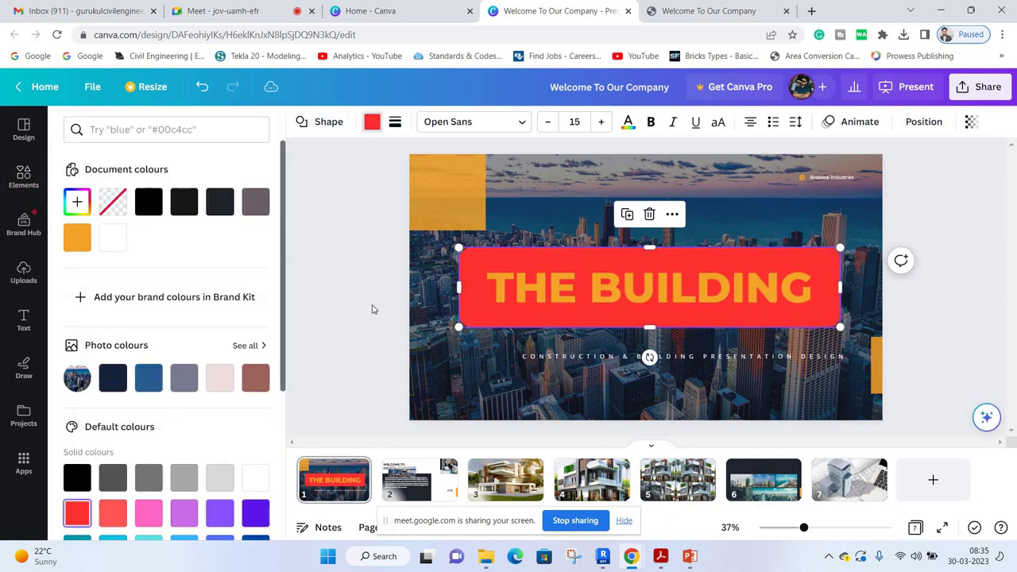
scroll(167, 453, "down", 3)
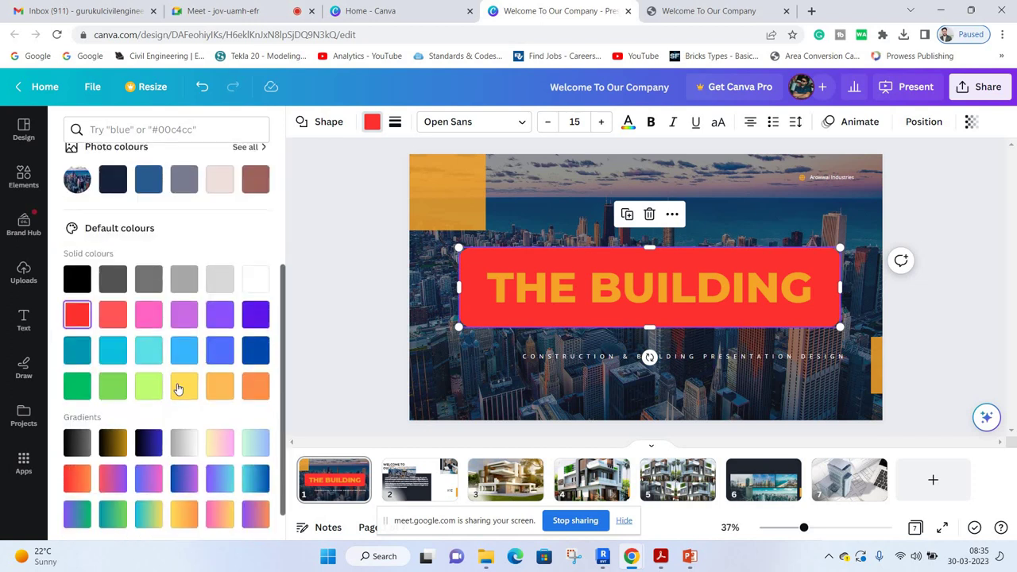
left_click(184, 385)
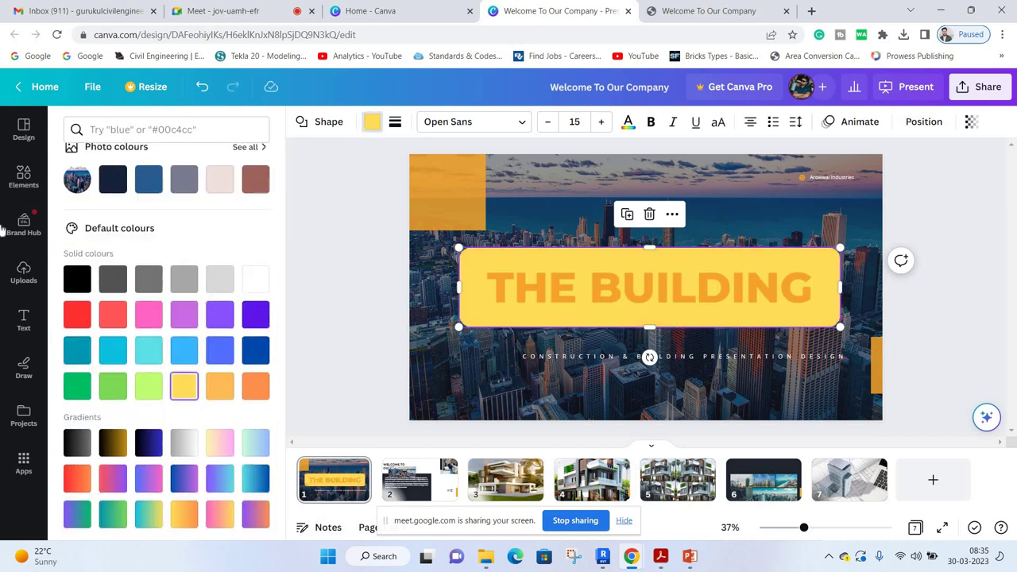
left_click(23, 177)
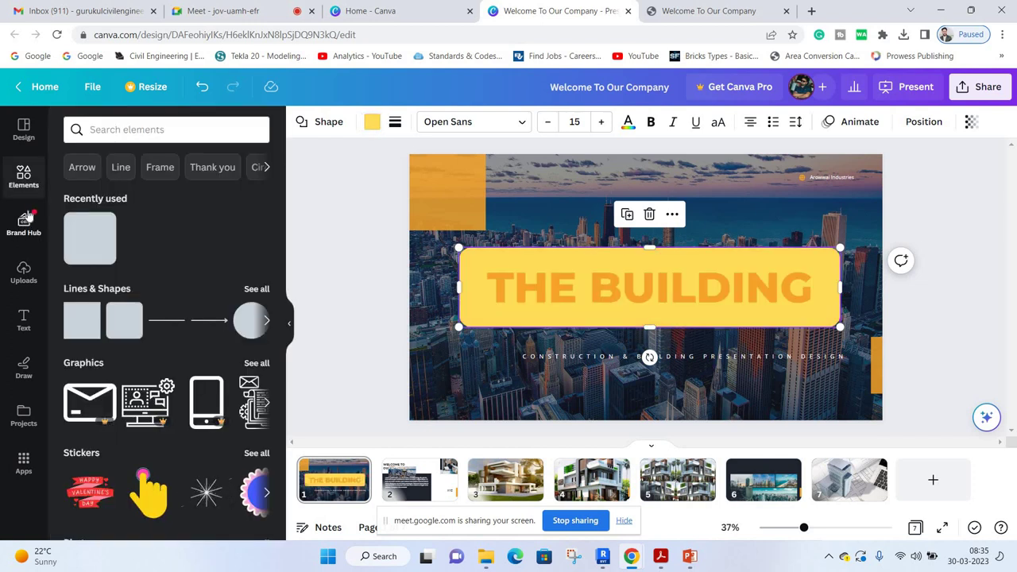
left_click(23, 273)
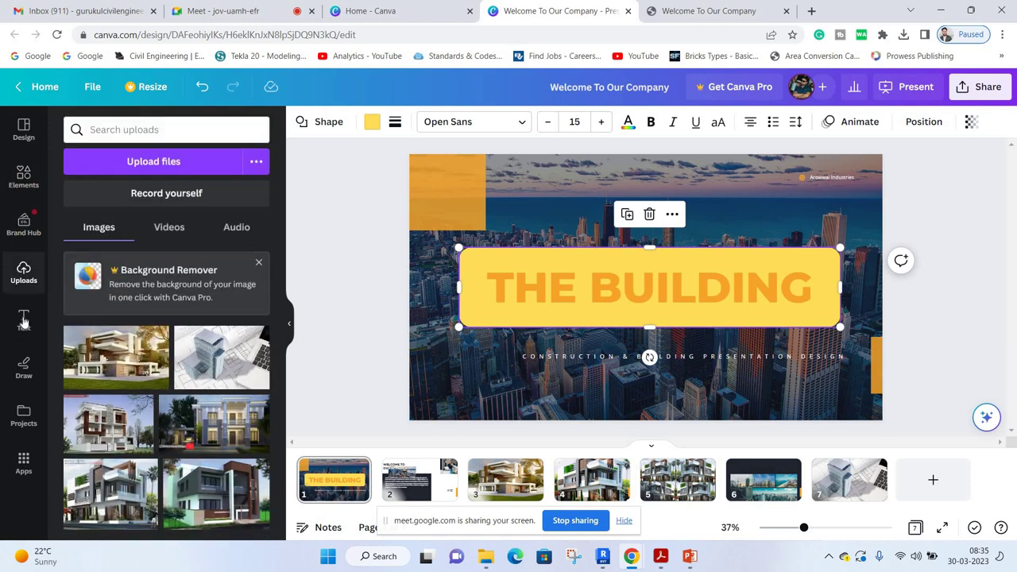
Delete THE BUILDING title and add a new 'Add a heading' text.
key("t")
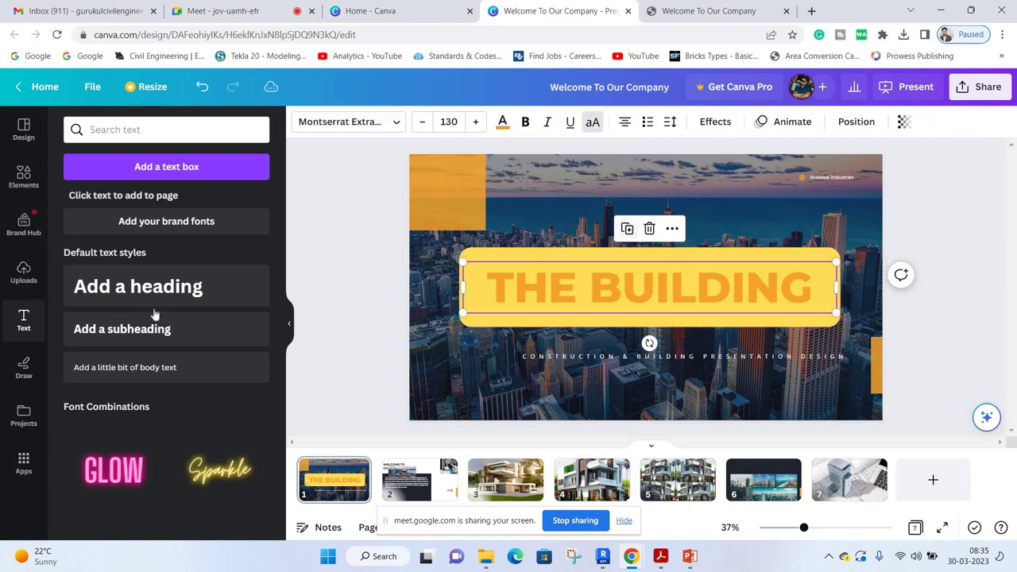
key("Delete")
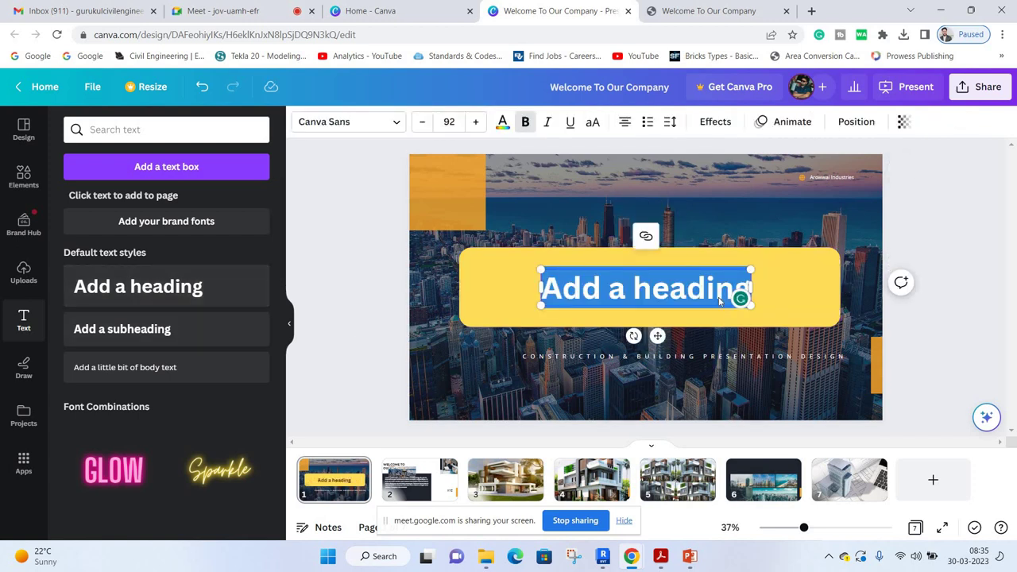
left_click(599, 332)
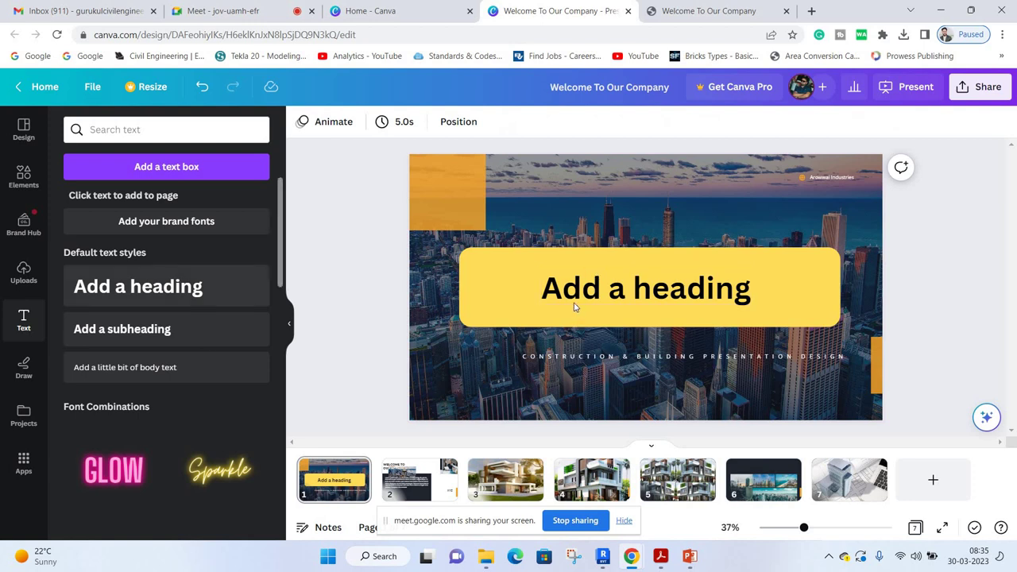
left_click_drag(542, 286, 747, 296)
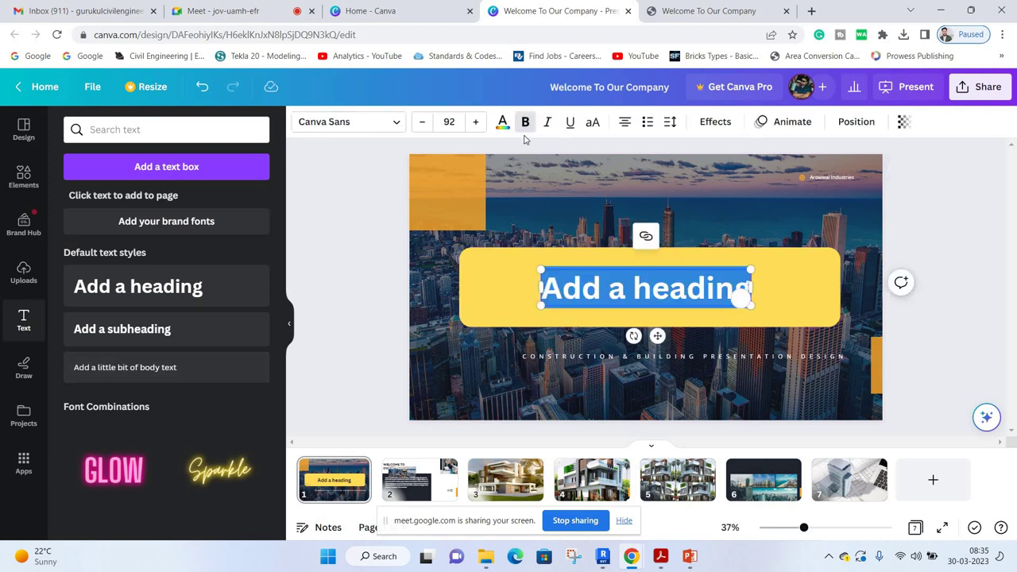
Format the heading at size 93, black and bold, with changed alignment.
left_click(474, 121)
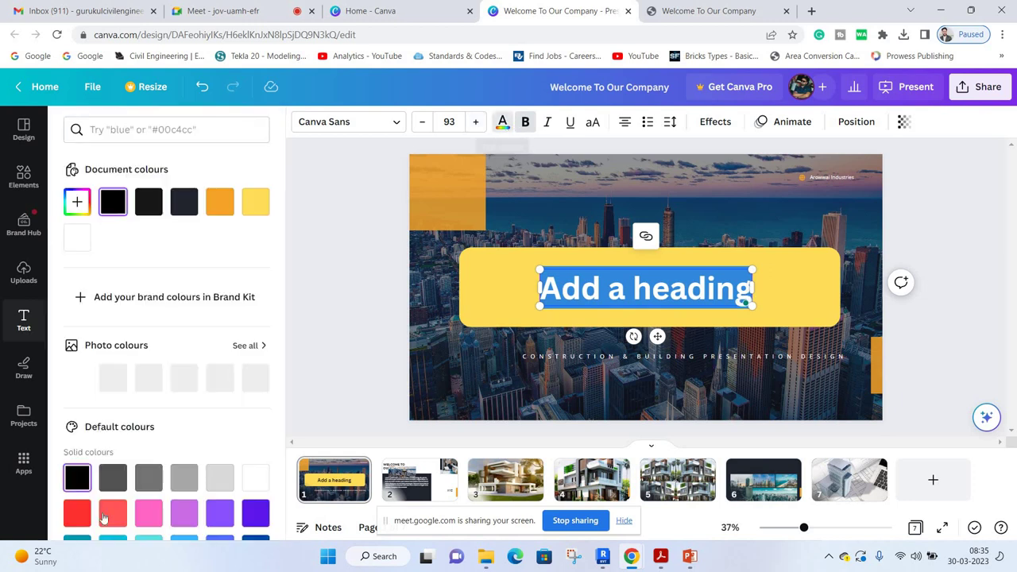
left_click(112, 202)
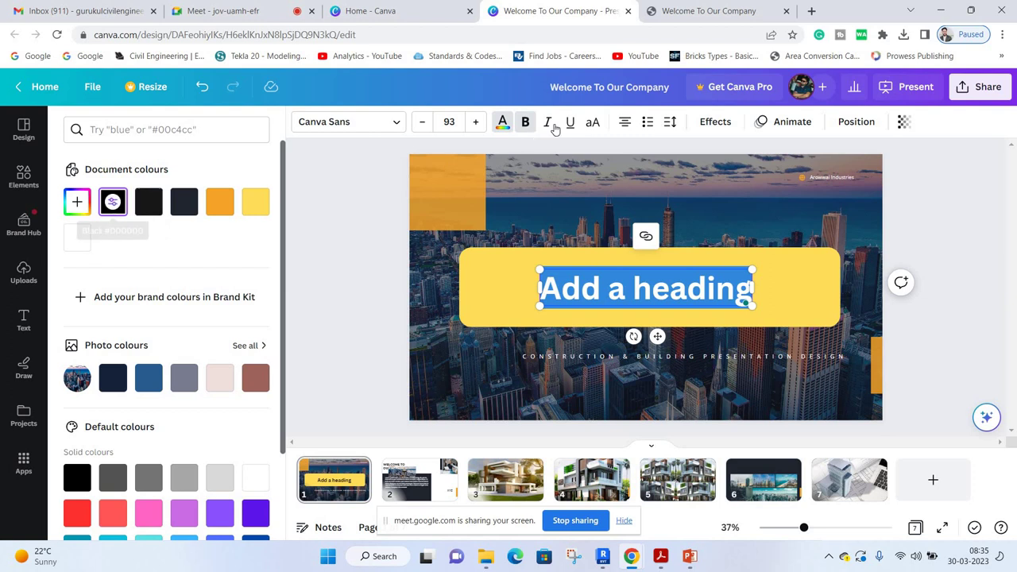
left_click(525, 121)
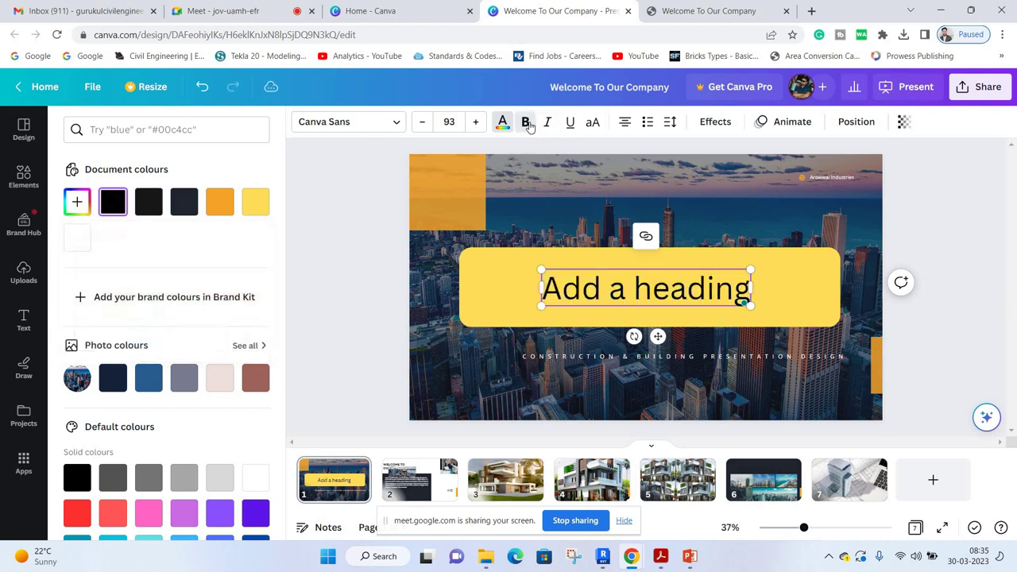
left_click(526, 123)
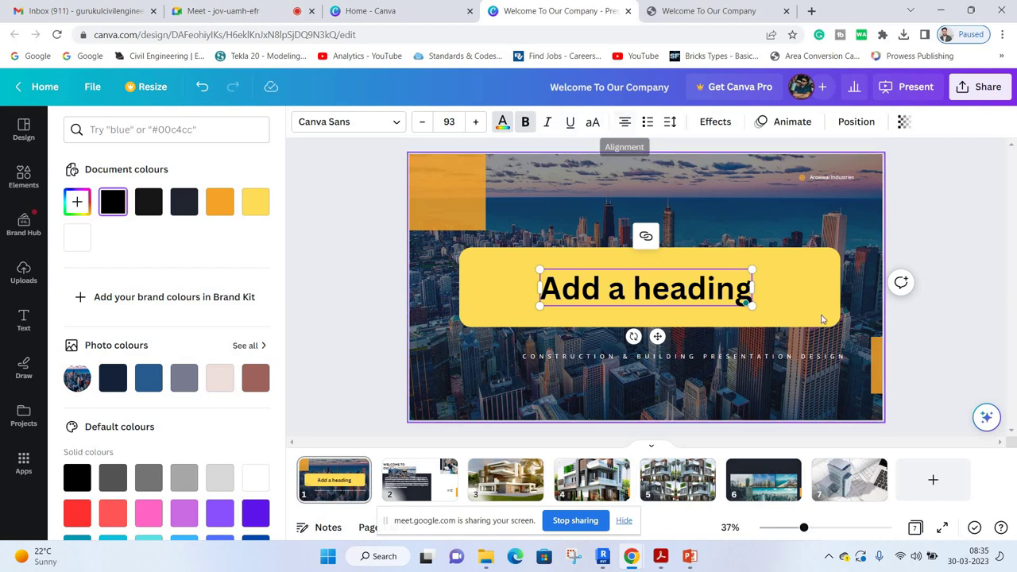
left_click(624, 121)
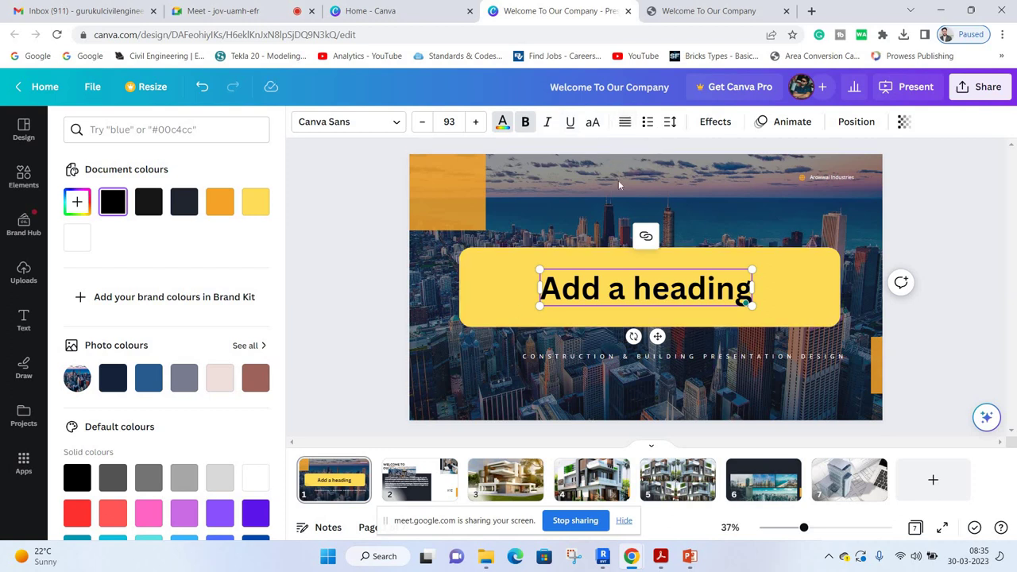
key("ctrl+a")
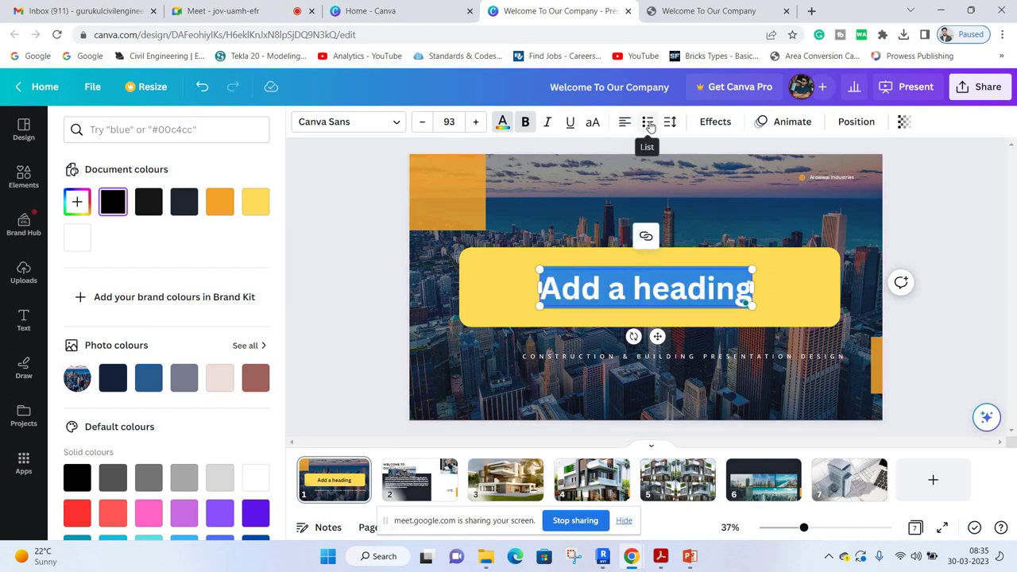
Try Hollow, then give the 'Add a heading' text the Outline effect.
left_click(715, 123)
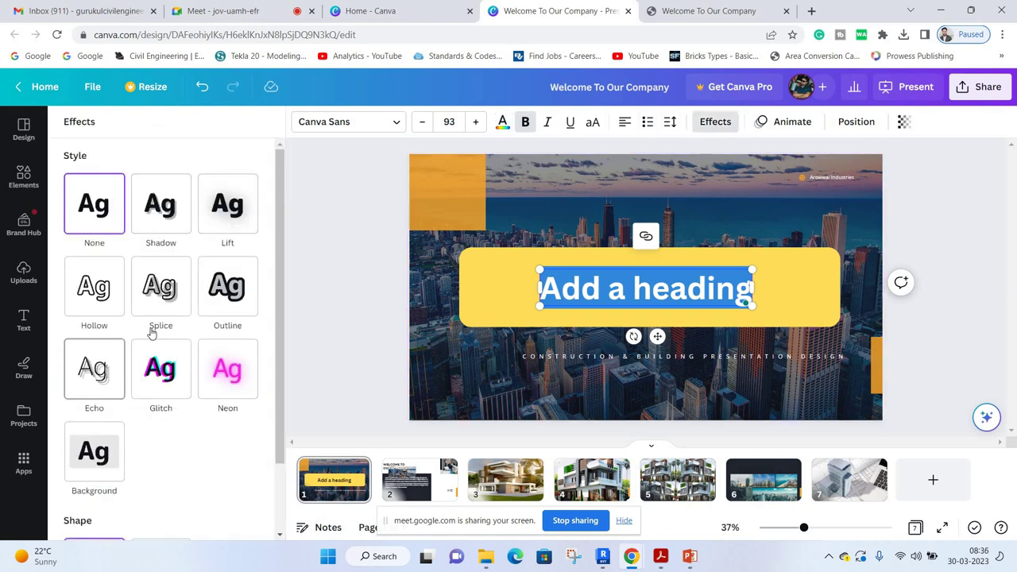
scroll(132, 493, "down", 2)
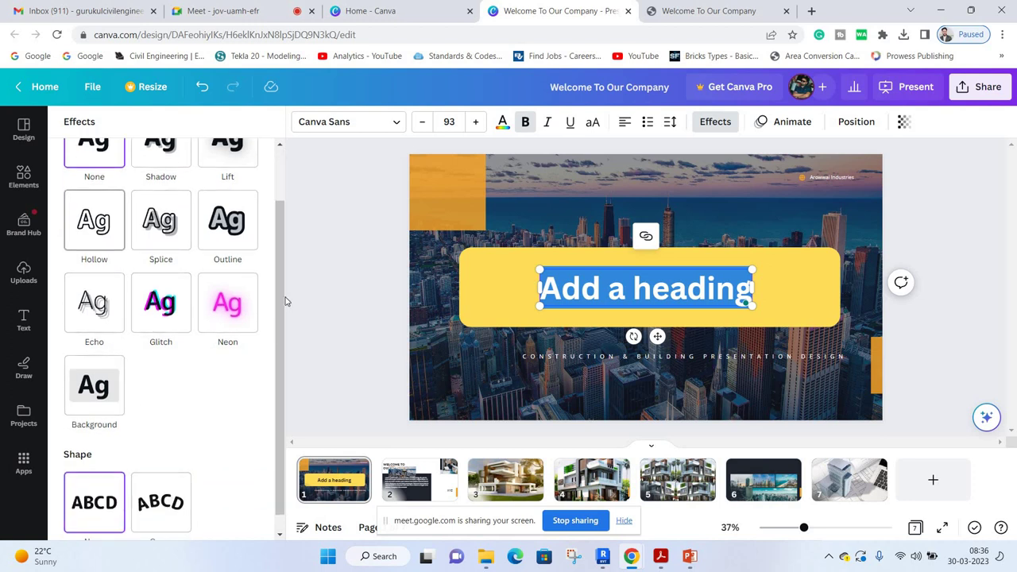
left_click(94, 222)
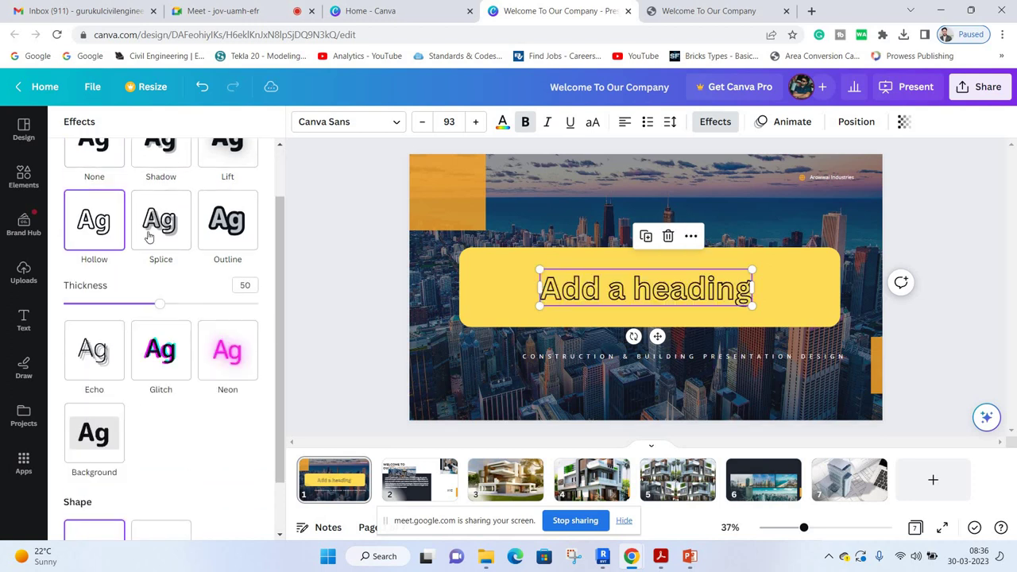
scroll(225, 173, "down", 1)
left_click(225, 165)
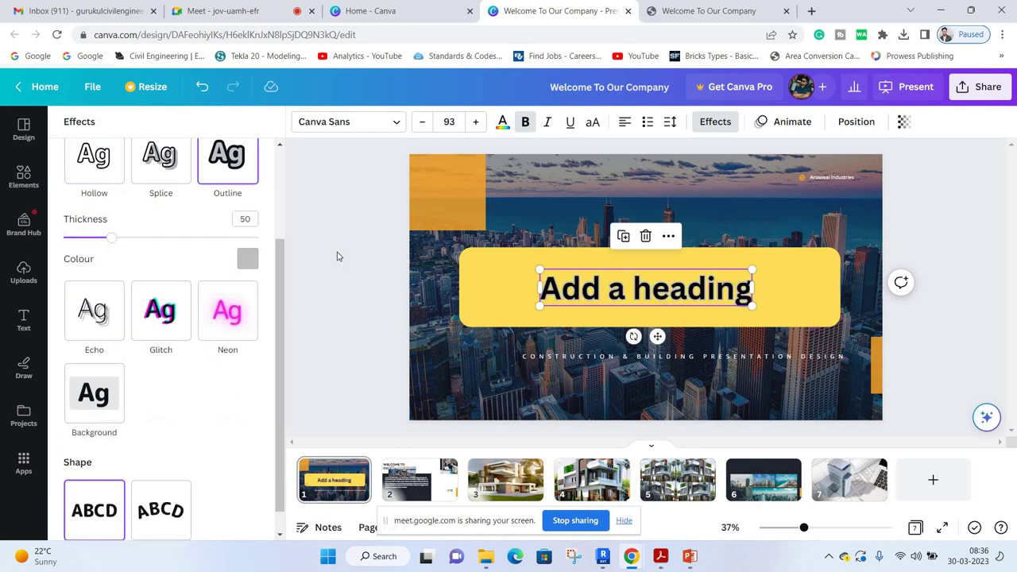
key("Escape")
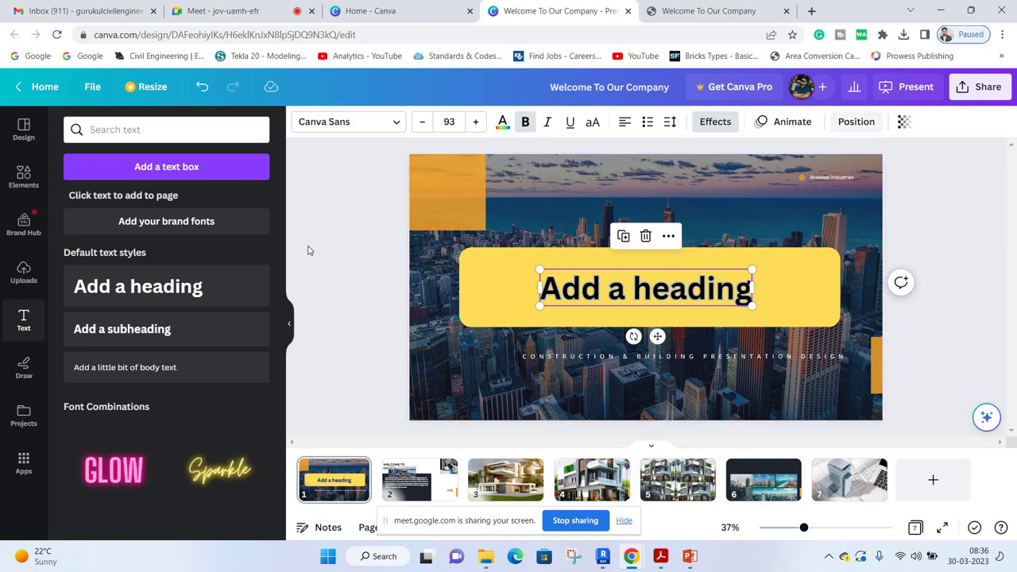
key("Escape")
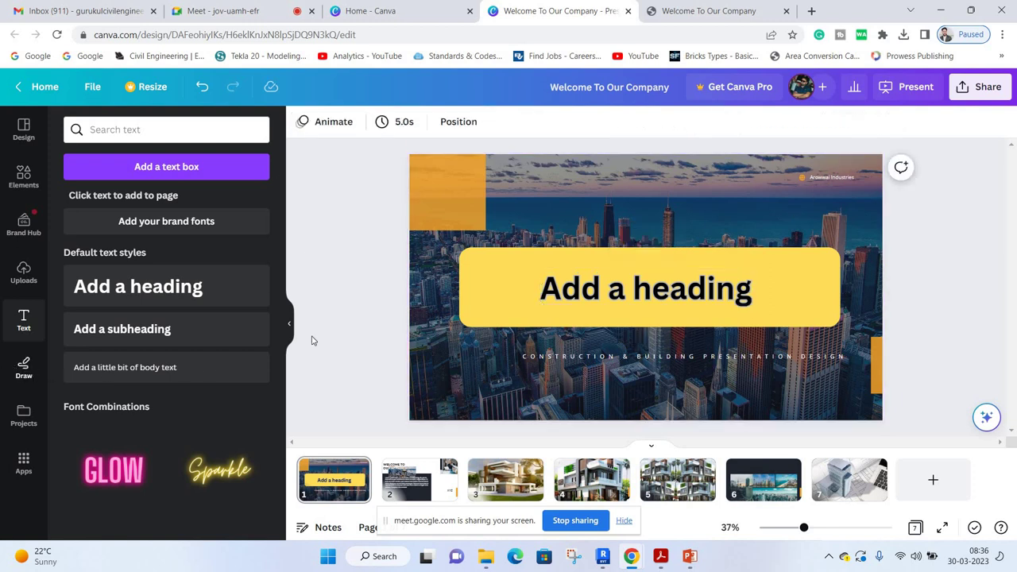
Circle the heading with a red freehand line, then go to slide 3.
left_click(289, 323)
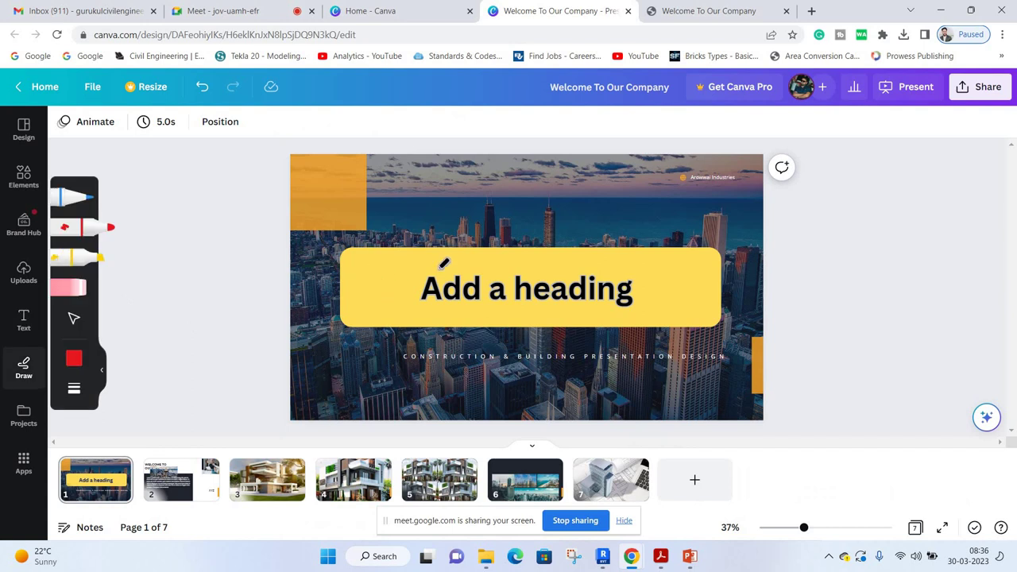
mouse_move(667, 274)
left_mouse_down()
mouse_move(371, 287)
mouse_move(667, 279)
left_mouse_up()
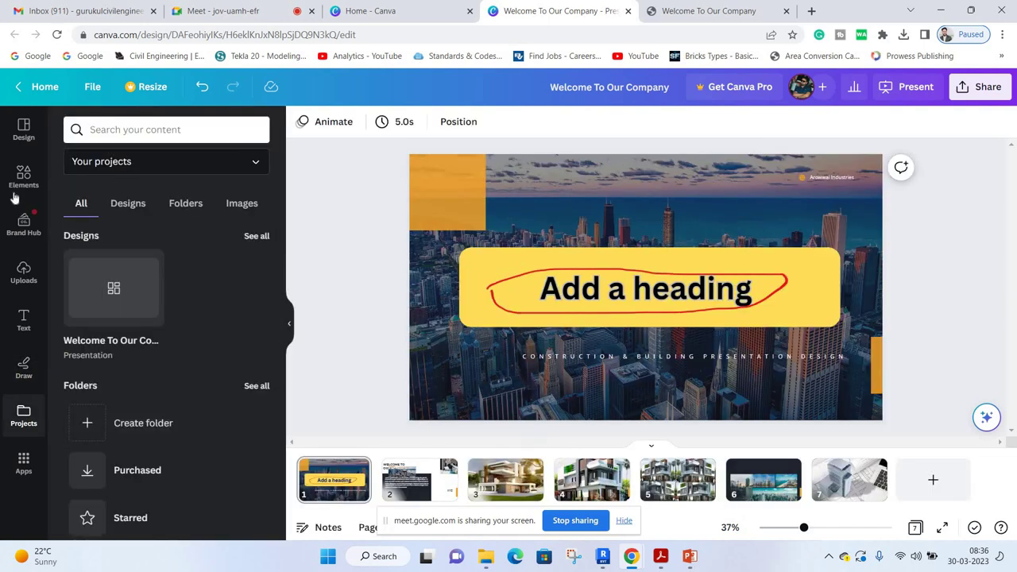
left_click(24, 131)
left_click(492, 482)
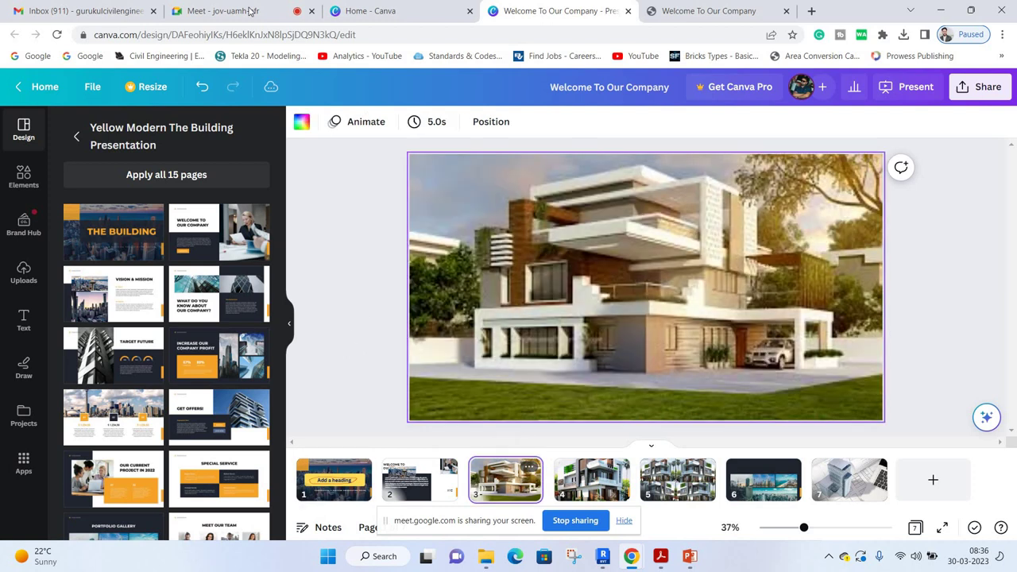
Stop presenting Canva in the Google Meet call, then open and close the in-call chat.
left_click(268, 6)
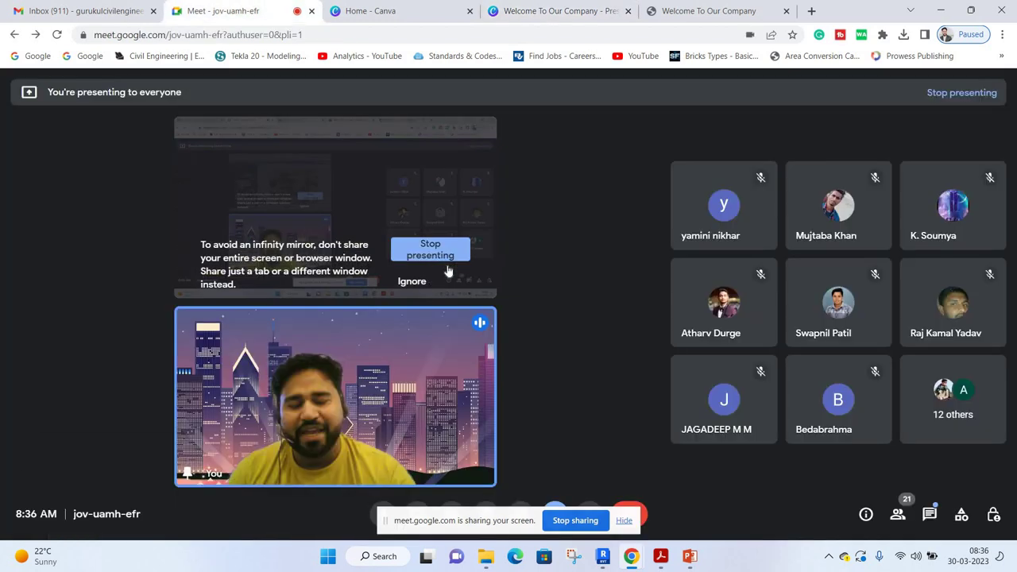
left_click(443, 250)
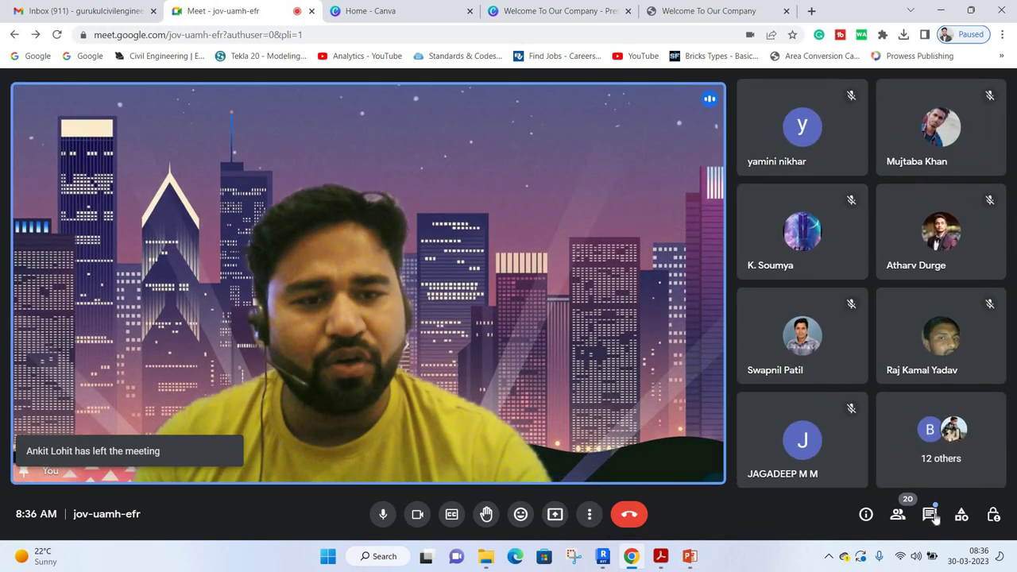
left_click(929, 514)
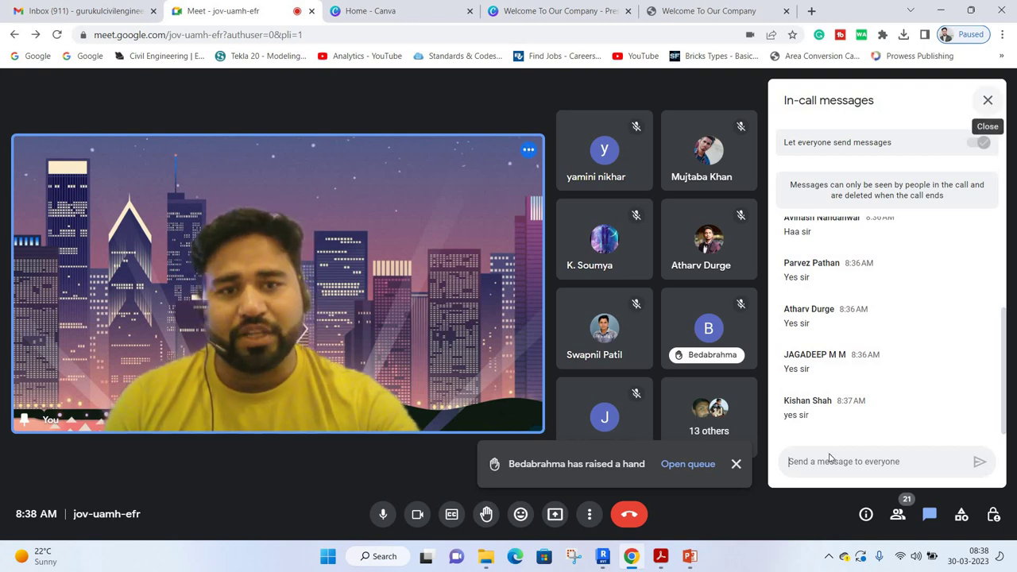
left_click(988, 99)
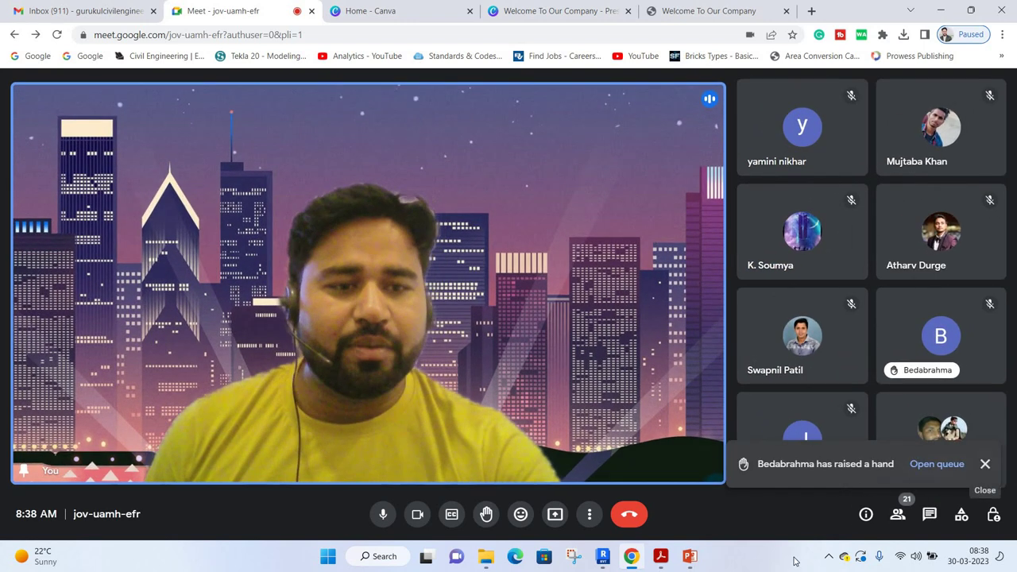
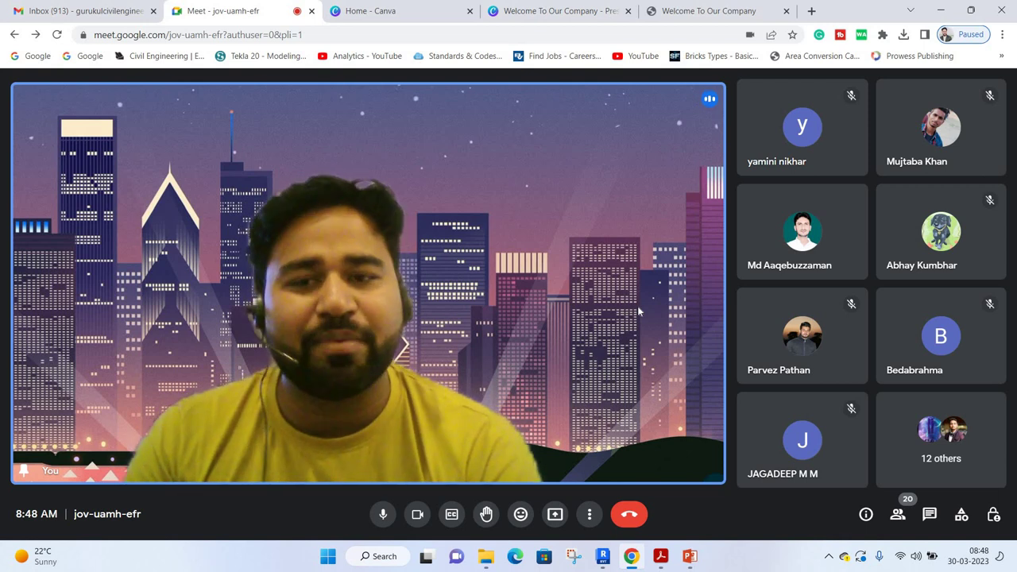
In Gmail, open the (no subject) email carrying the DY Patil MBA CLASSROOM.dwg attachment.
left_click(53, 6)
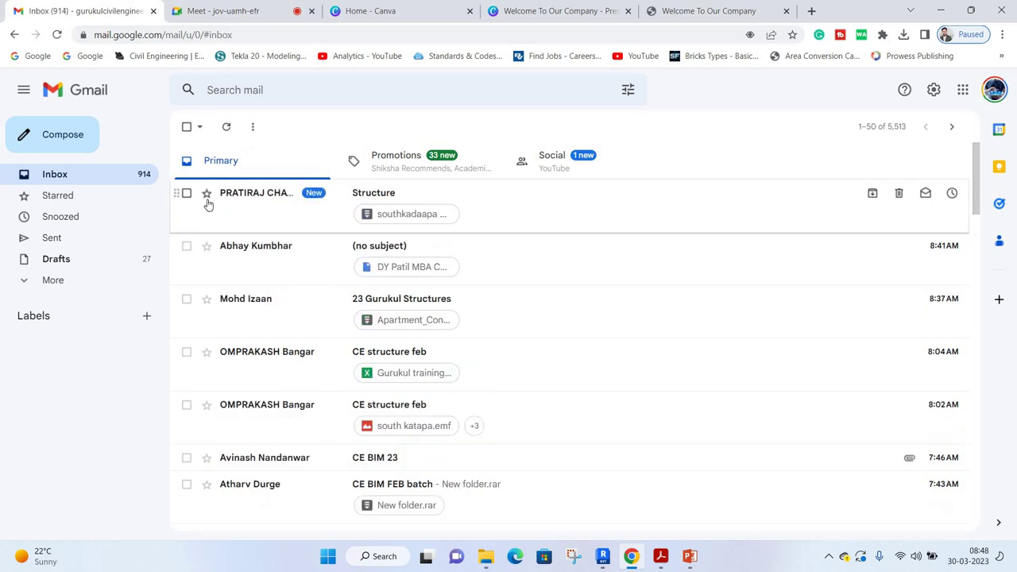
left_click_drag(207, 204, 198, 215)
left_click_drag(326, 294, 314, 268)
left_click(322, 283)
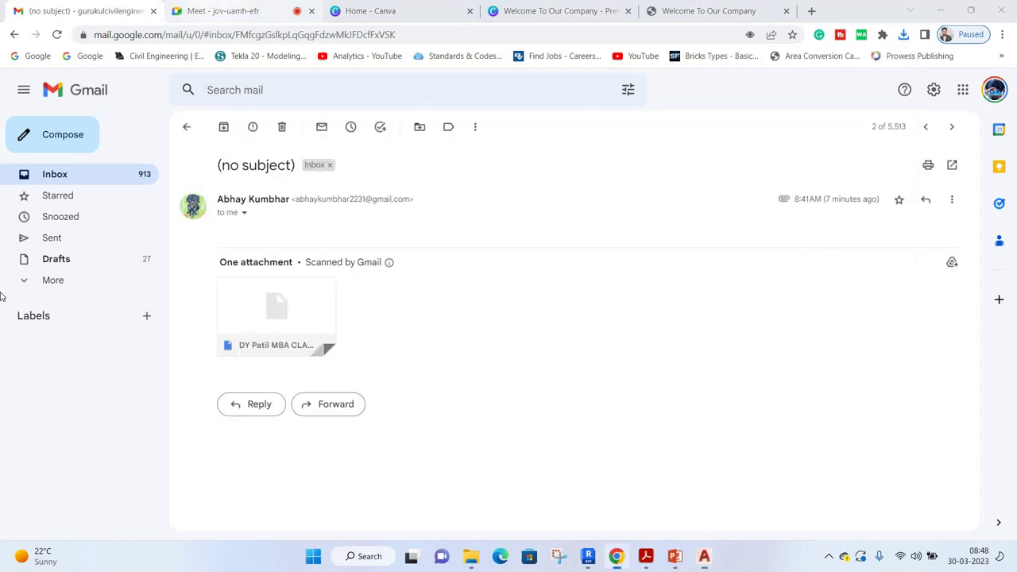
Return to the Google Meet video call tab.
key("ctrl+Tab")
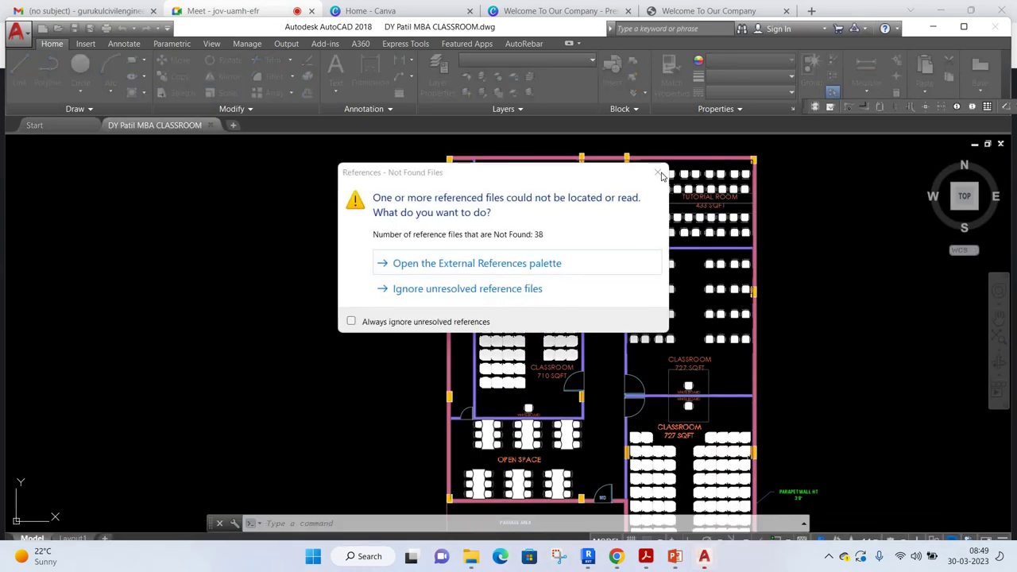
Dismiss the References - Not Found Files warning and go back to the Meet window.
key("Escape")
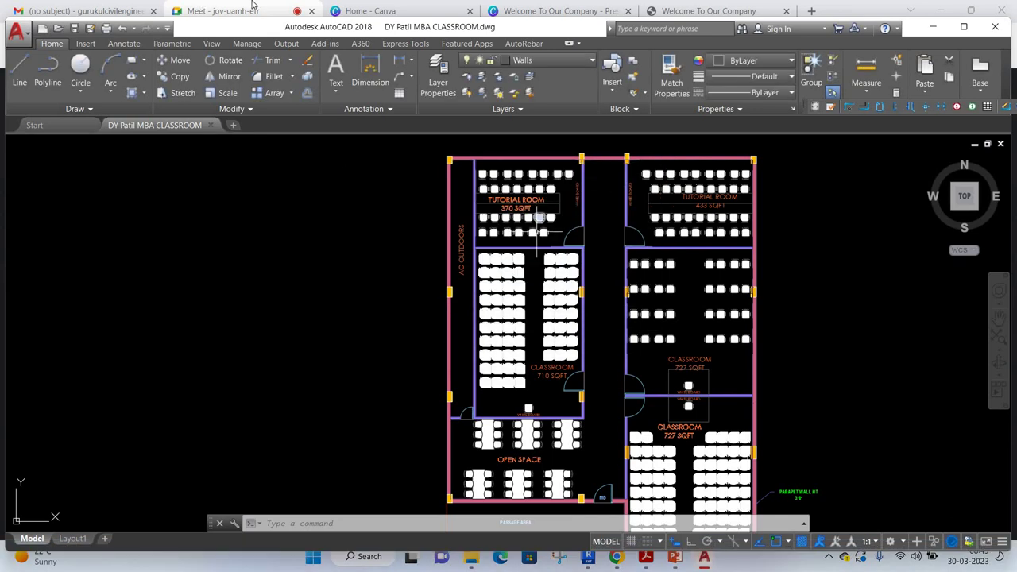
key("alt+Tab")
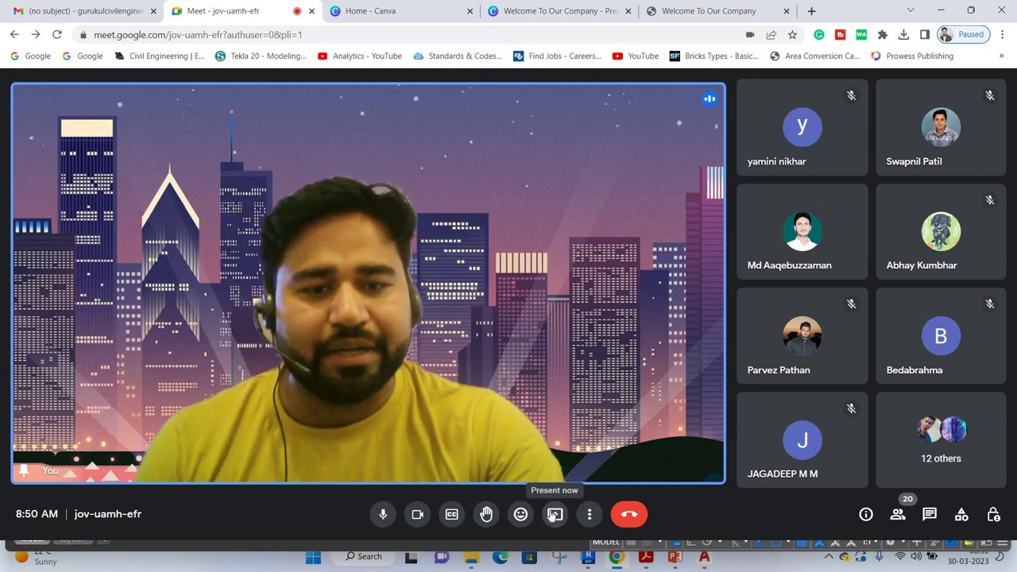
mouse_move(368, 283)
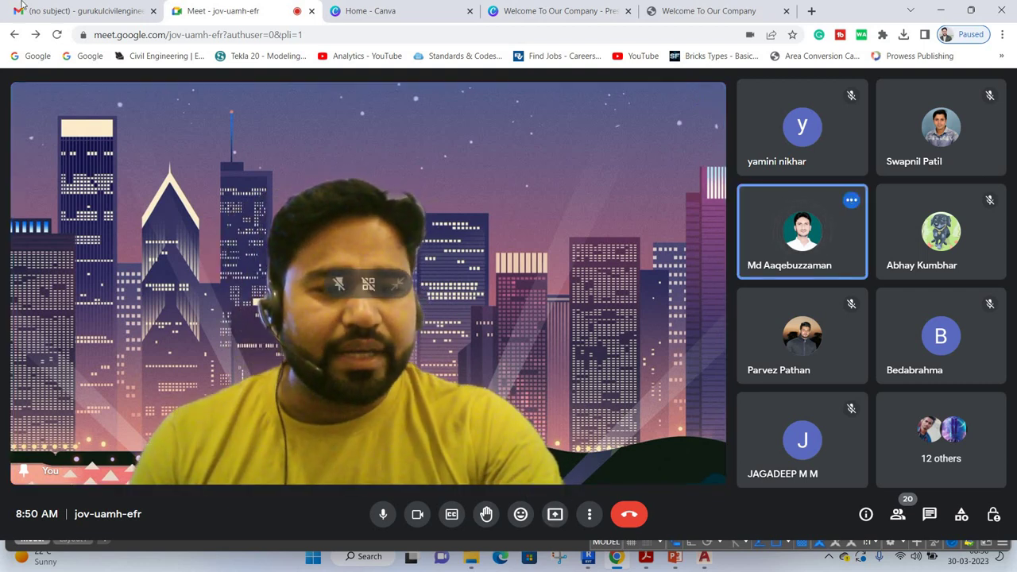
Leave the drawing email for the Gmail inbox, scroll the list, then return to Meet.
key("ctrl+1")
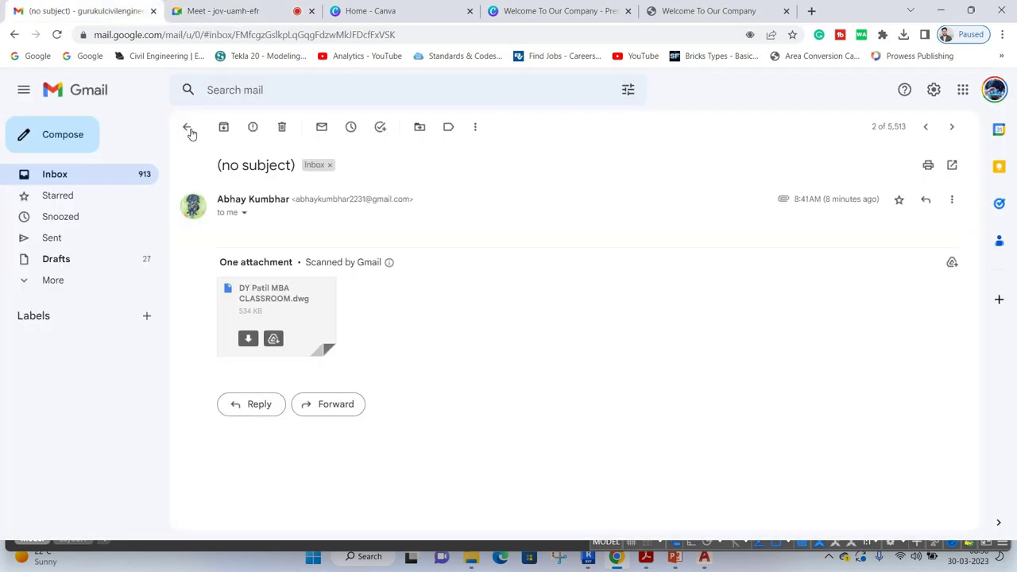
key("alt+Left")
scroll(300, 288, "down", 2)
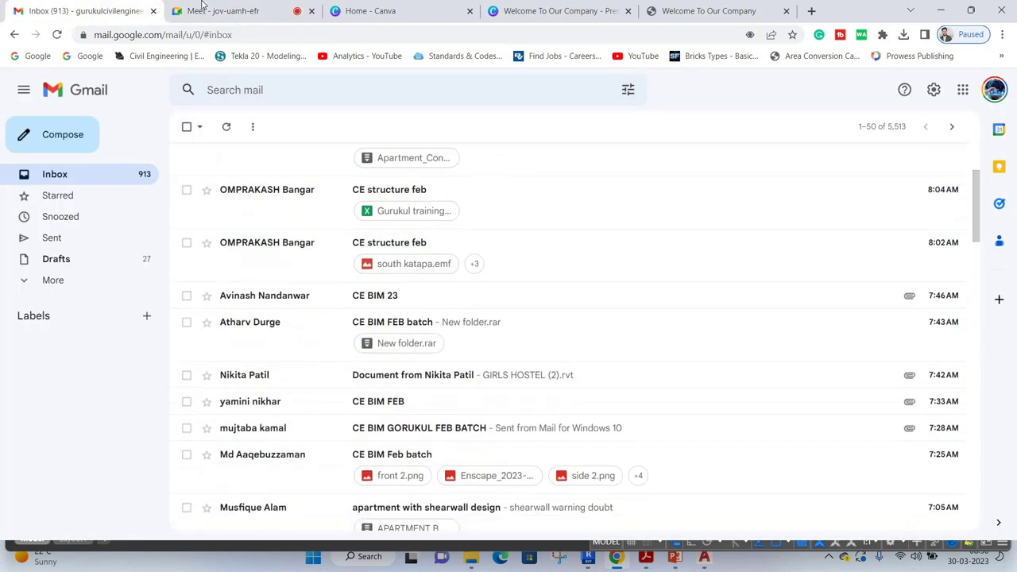
scroll(334, 302, "down", 1)
scroll(372, 321, "down", 2)
key("ctrl+2")
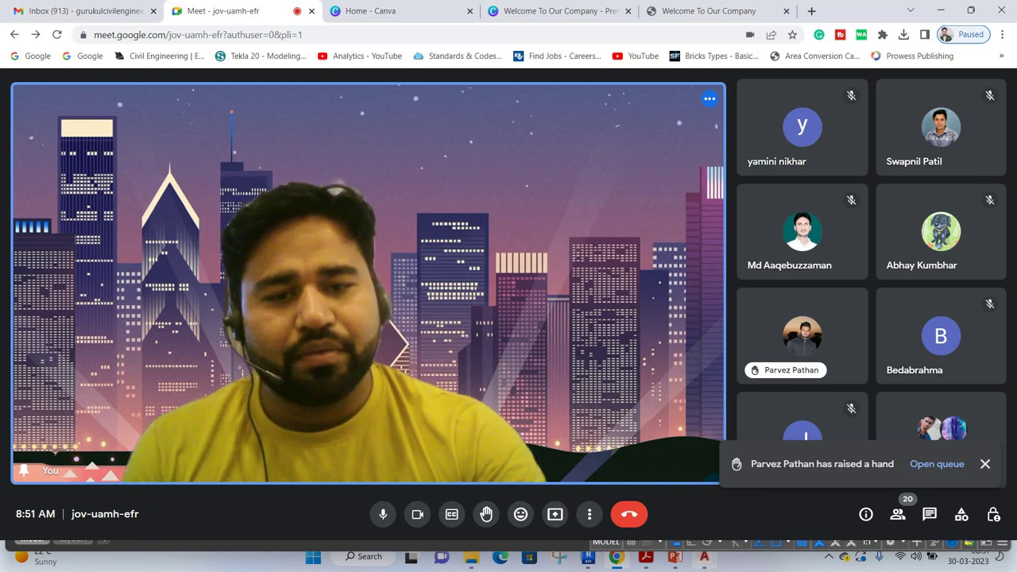
left_click(588, 556)
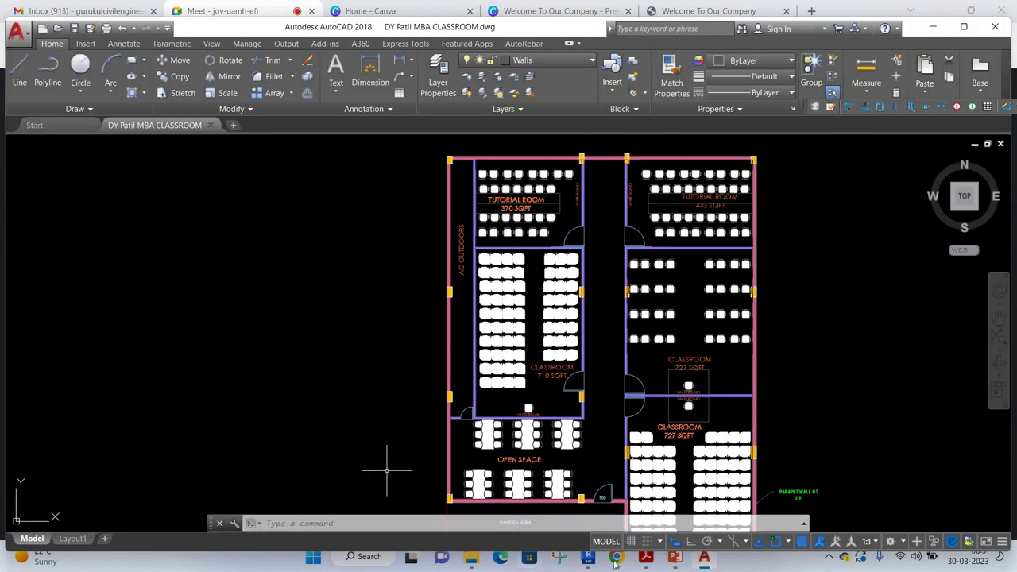
left_click(588, 557)
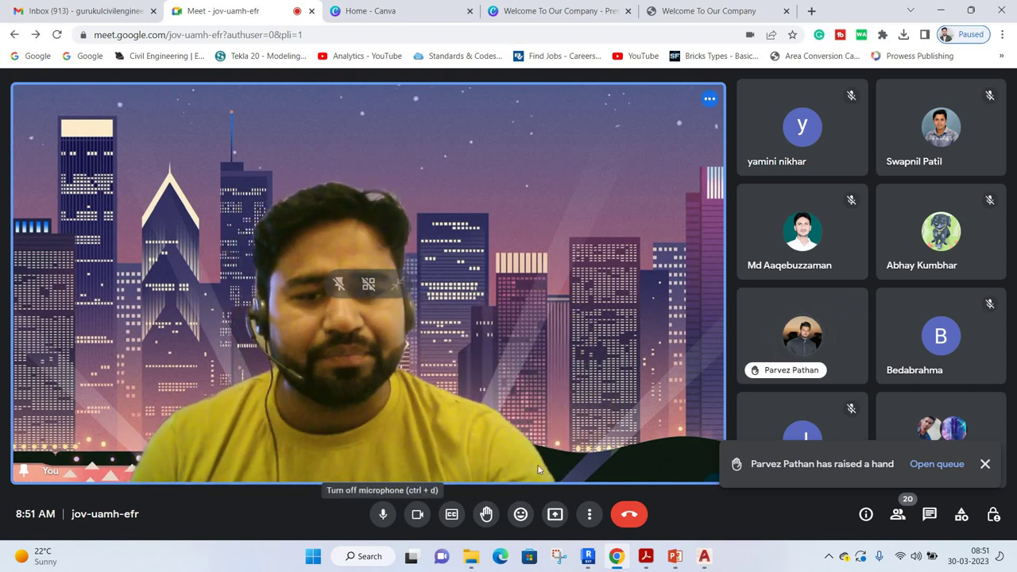
Present your entire screen in Meet and bring the AutoCAD floor plan to the front.
left_click(555, 514)
left_click(617, 420)
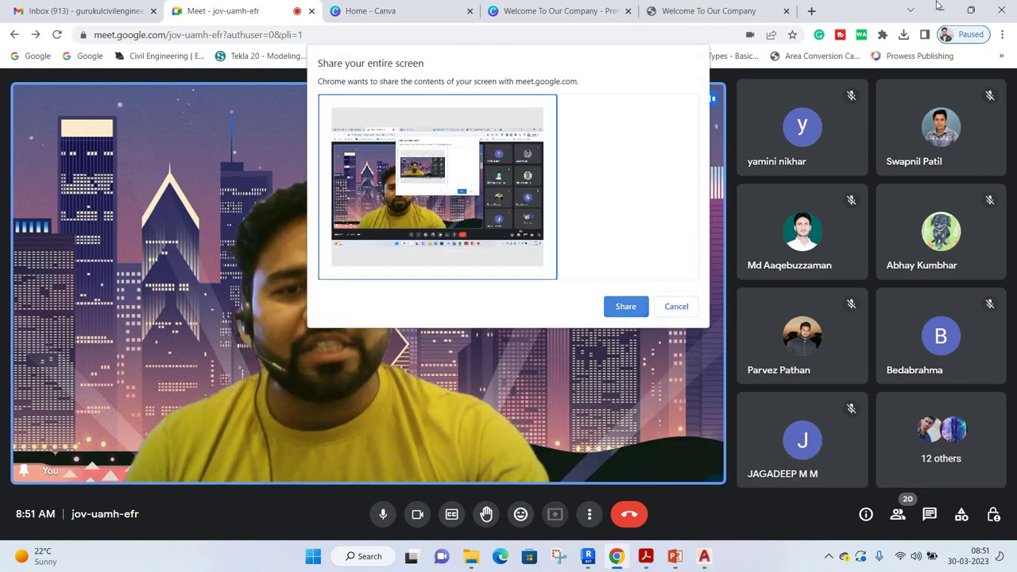
left_click(610, 309)
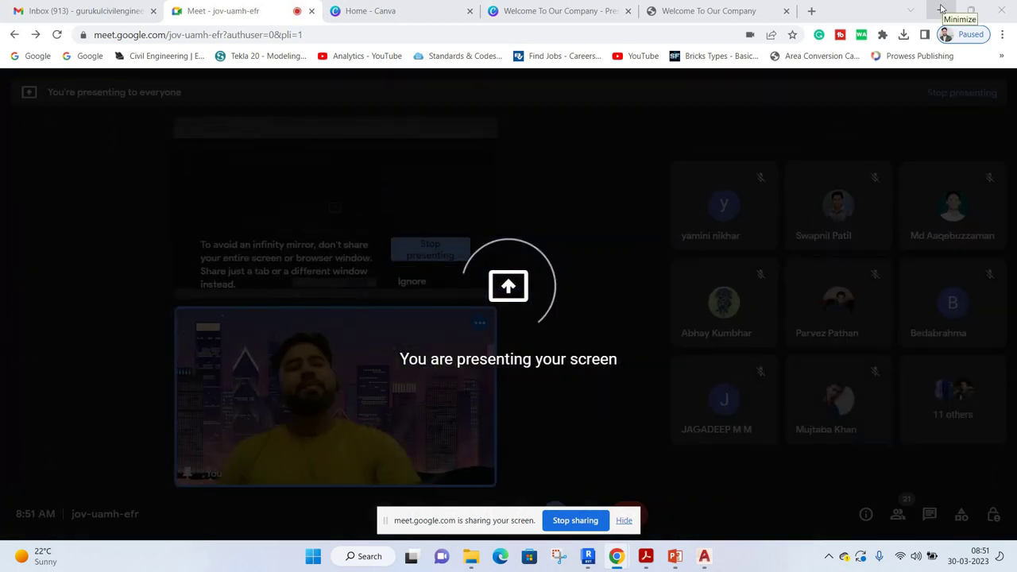
key("alt+Tab")
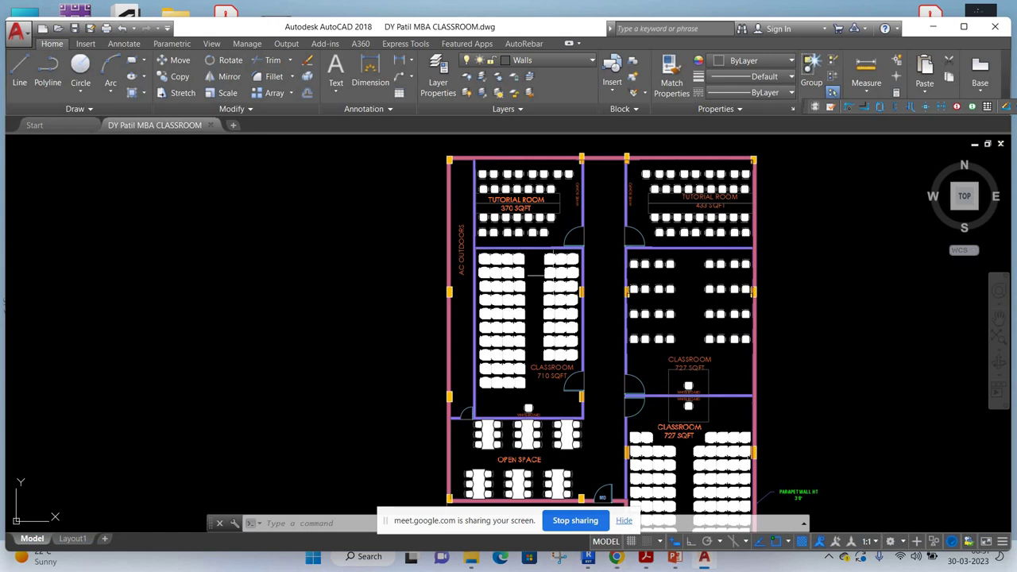
Pan past the lift area, open space, passage and white board to centre Classroom 710 SQFT.
scroll(517, 445, "up", 2)
scroll(480, 365, "up", 2)
scroll(480, 365, "up", 2)
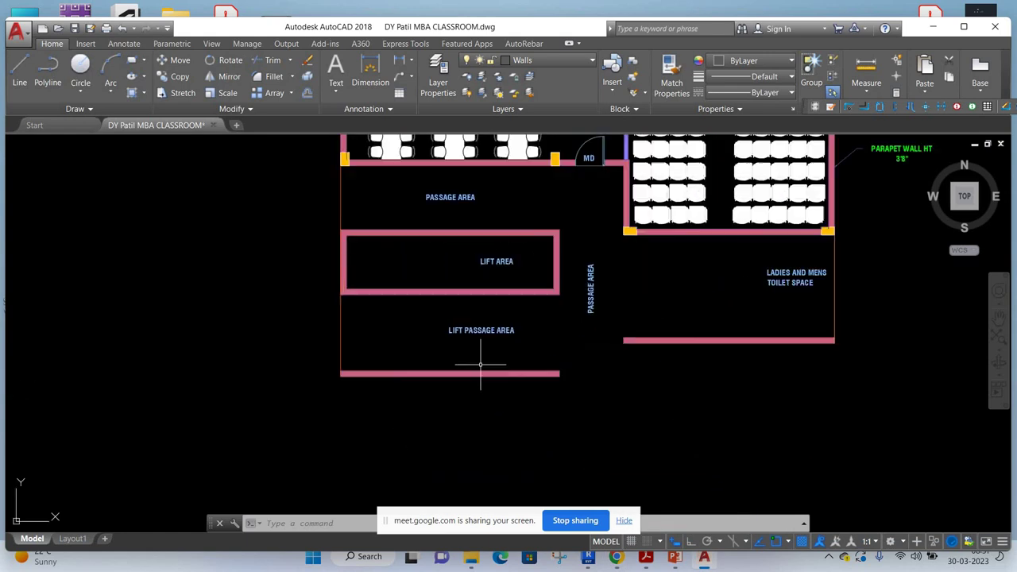
scroll(480, 365, "up", 2)
scroll(513, 379, "down", 1)
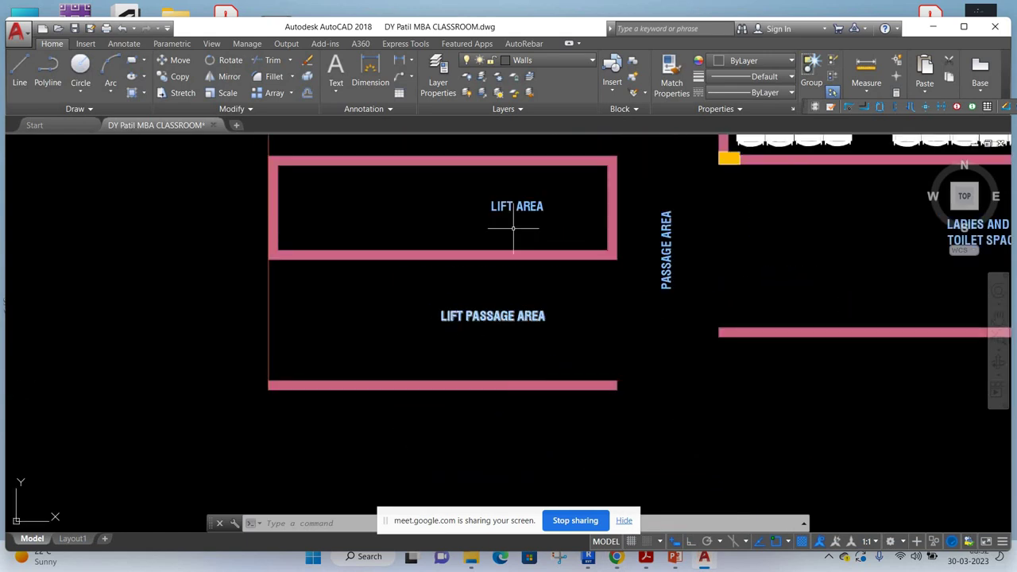
left_click_drag(517, 222, 507, 359)
scroll(506, 358, "up", 2)
scroll(506, 350, "up", 2)
scroll(503, 364, "down", 3)
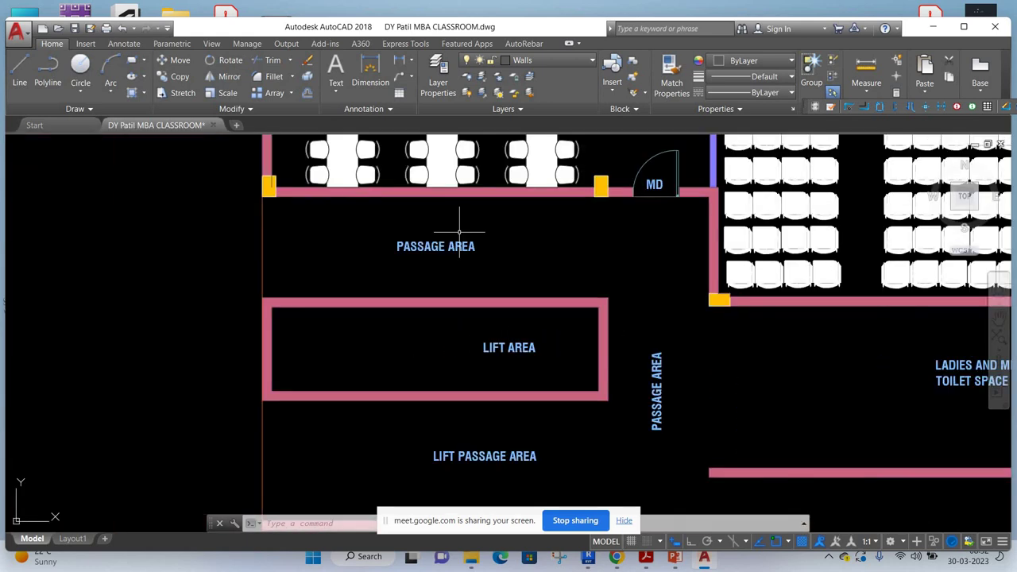
left_click_drag(460, 220, 459, 370)
scroll(419, 222, "up", 3)
scroll(421, 207, "down", 1)
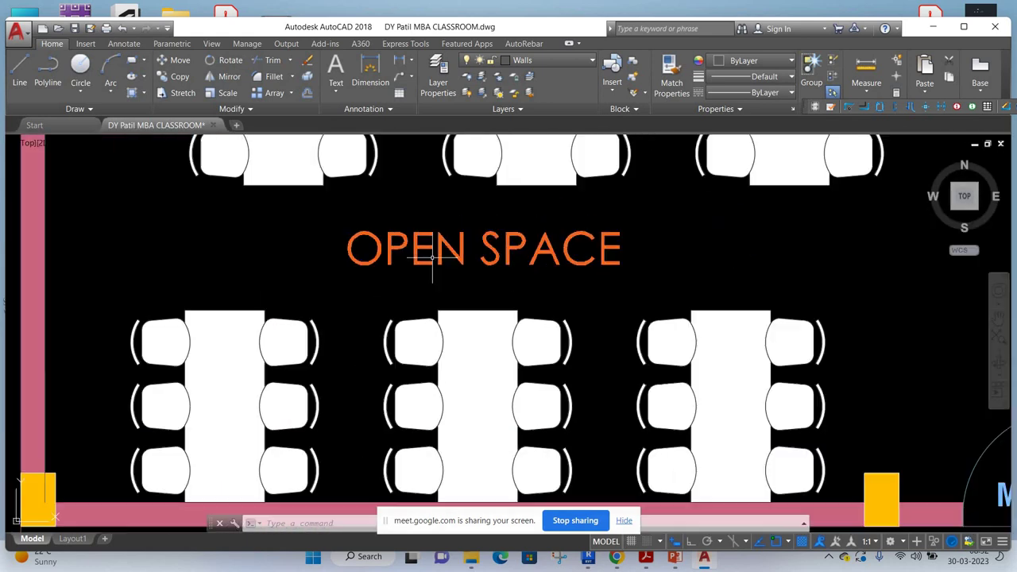
scroll(432, 239, "down", 1)
left_click_drag(454, 230, 458, 356)
scroll(457, 357, "down", 1)
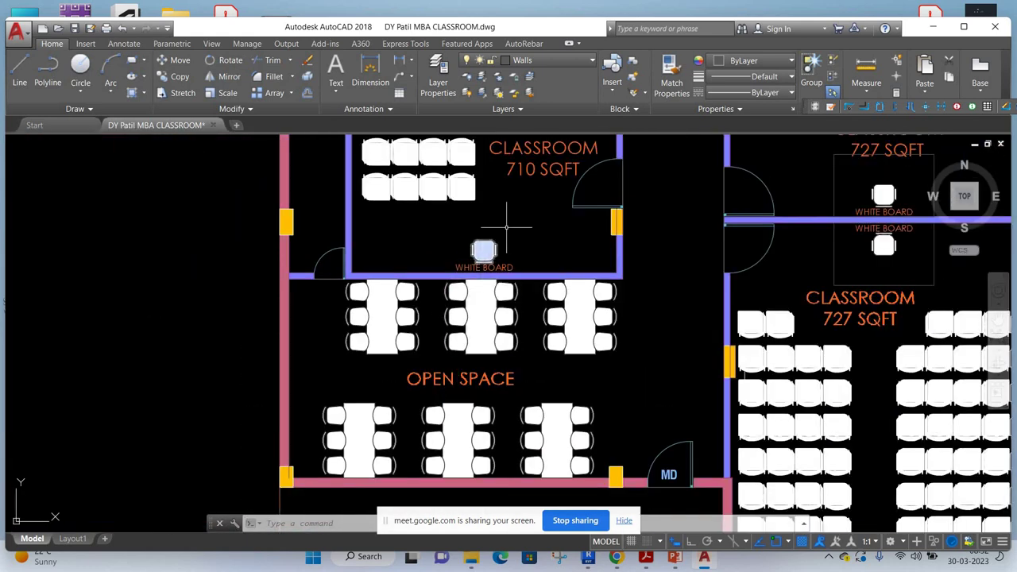
left_click_drag(483, 254, 533, 262)
Zoom into the 370 SQFT Tutorial Room and select a chair, showing layer N--FURNITURE-CH.
scroll(453, 246, "up", 5)
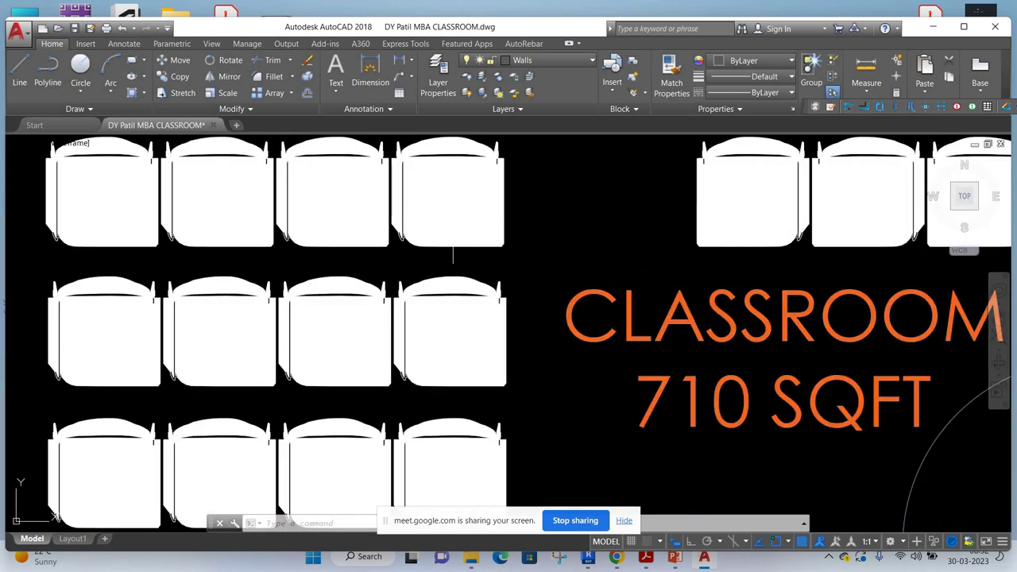
scroll(453, 253, "down", 3)
scroll(469, 265, "down", 3)
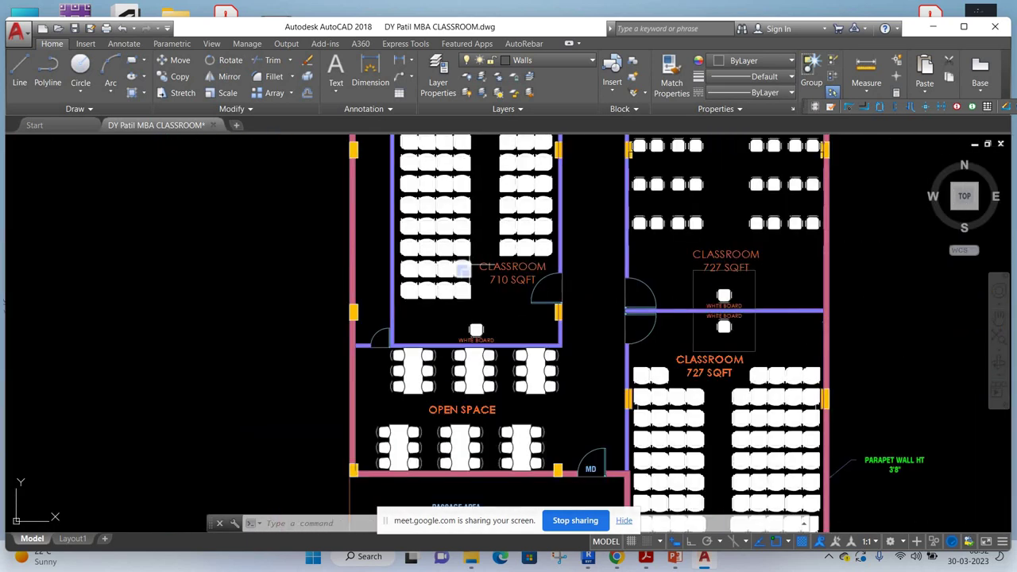
scroll(523, 298, "up", 5)
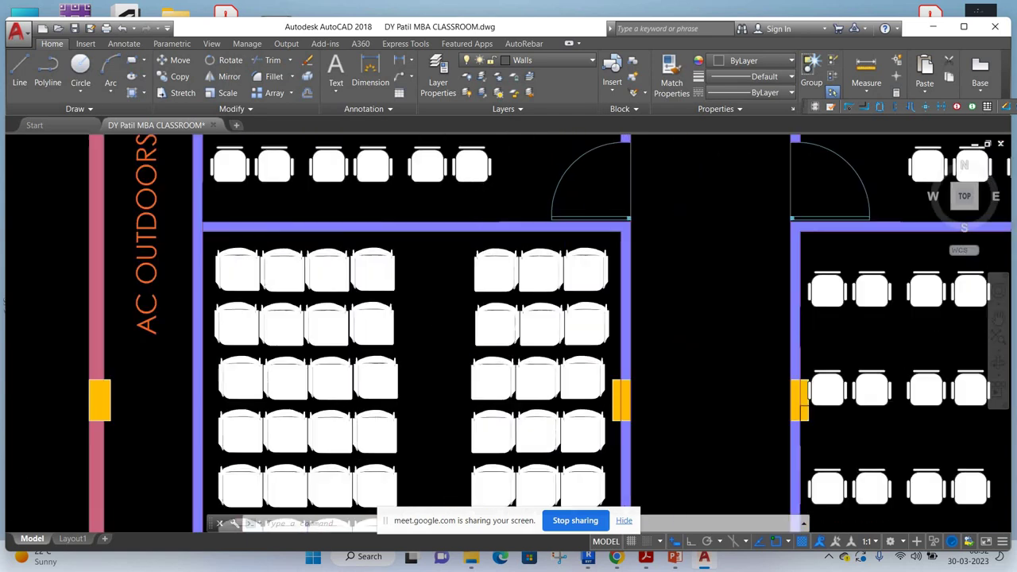
scroll(523, 298, "up", 2)
scroll(524, 302, "up", 1)
scroll(526, 305, "down", 3)
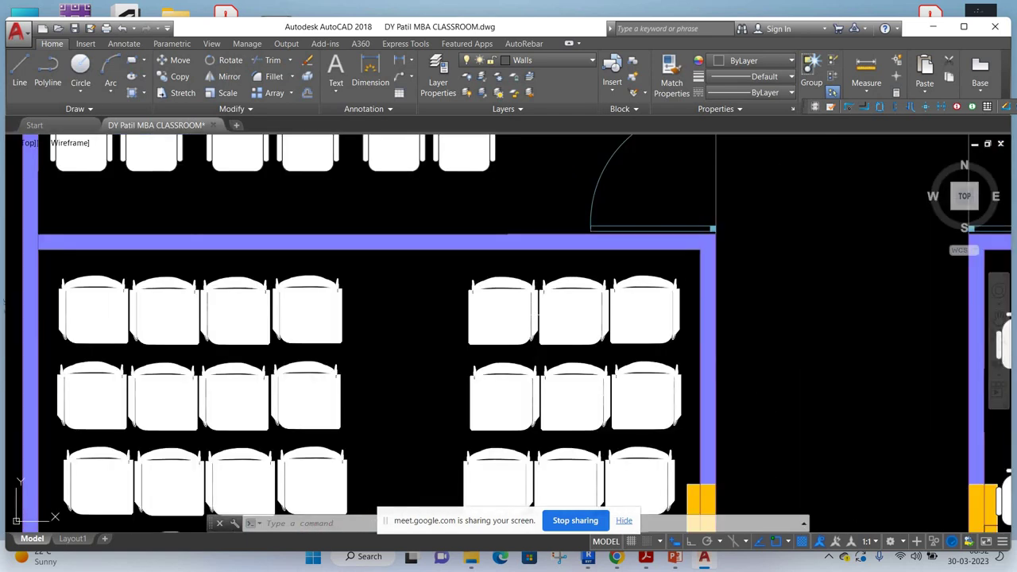
scroll(528, 313, "down", 2)
scroll(527, 314, "down", 3)
scroll(528, 314, "down", 1)
scroll(516, 239, "up", 5)
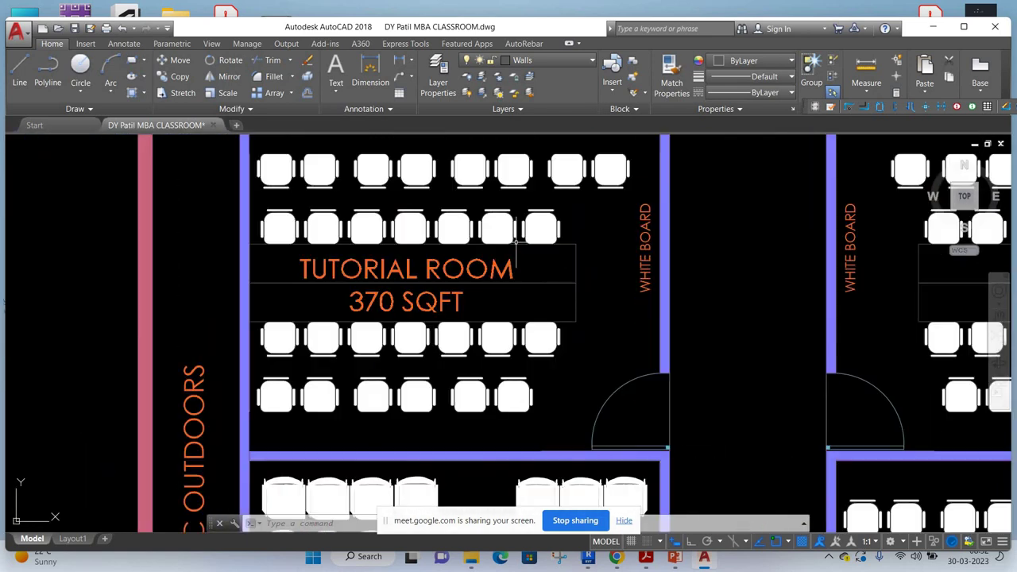
scroll(516, 236, "up", 3)
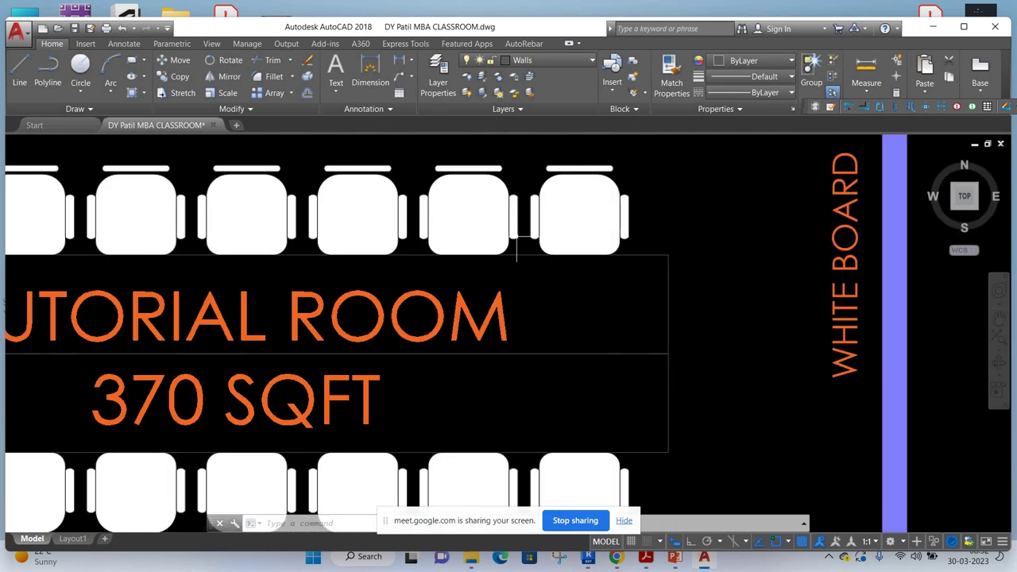
scroll(517, 237, "down", 3)
scroll(516, 237, "down", 1)
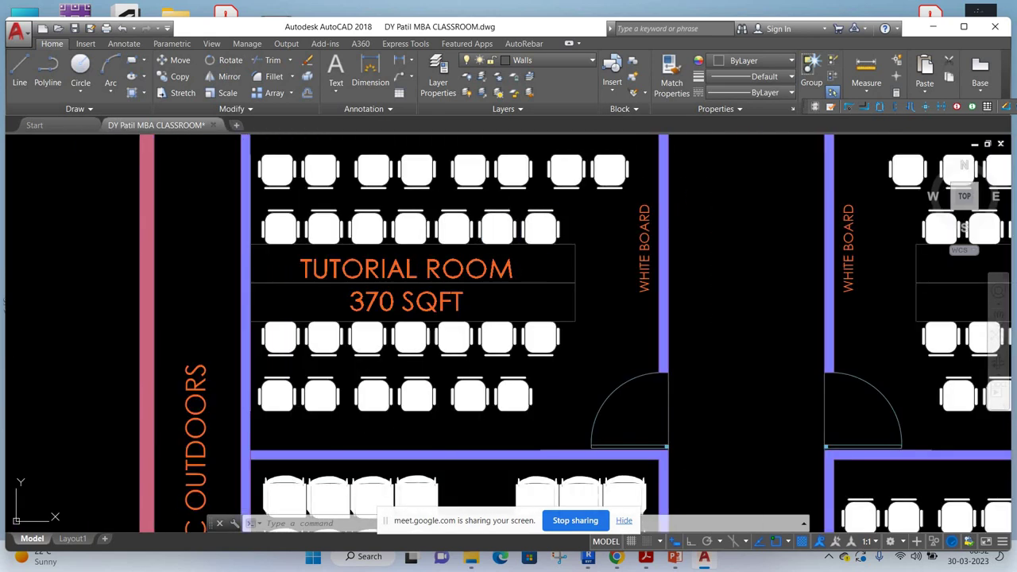
left_click(537, 236)
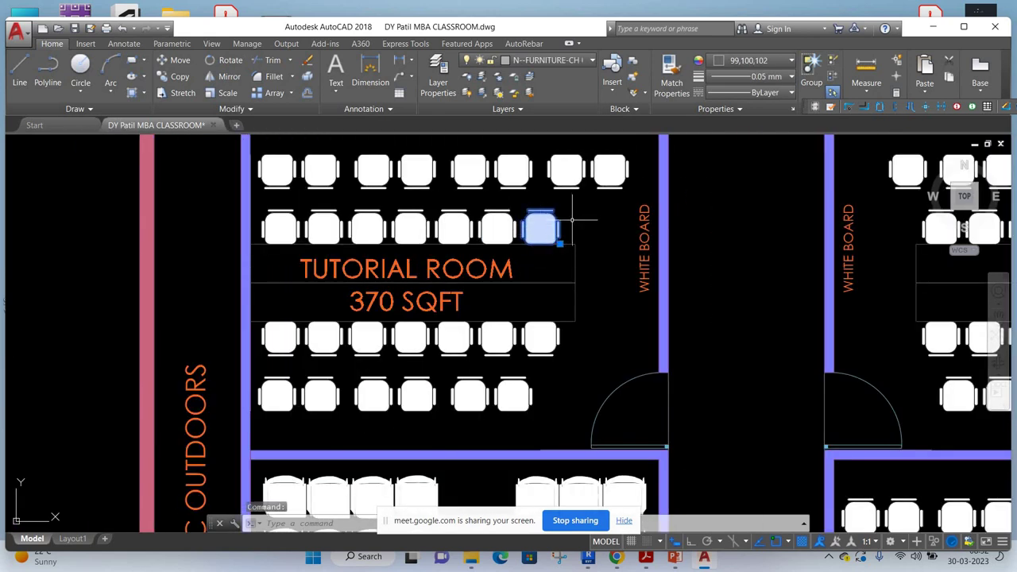
scroll(622, 285, "down", 1)
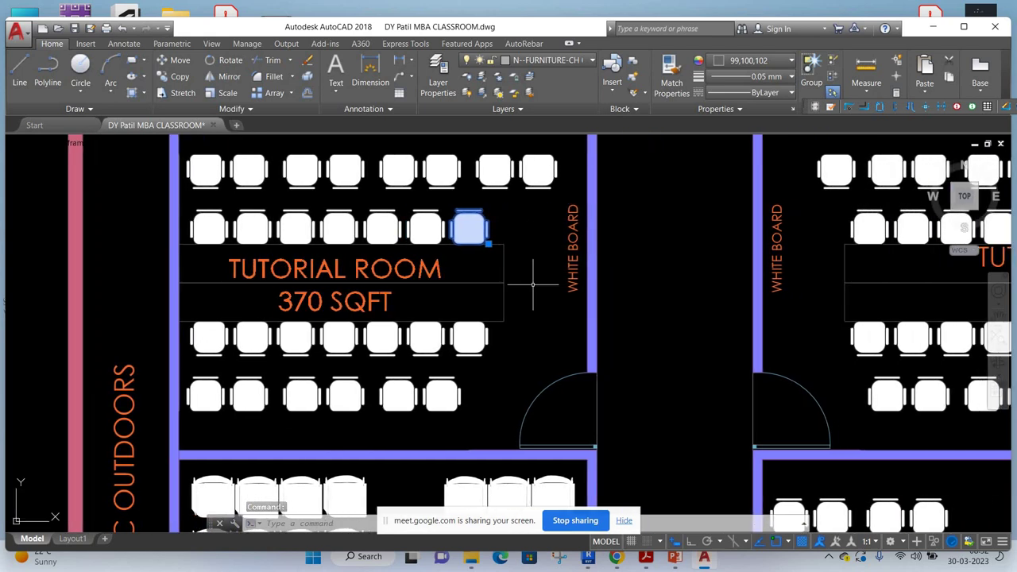
scroll(532, 285, "down", 1)
scroll(524, 203, "up", 5)
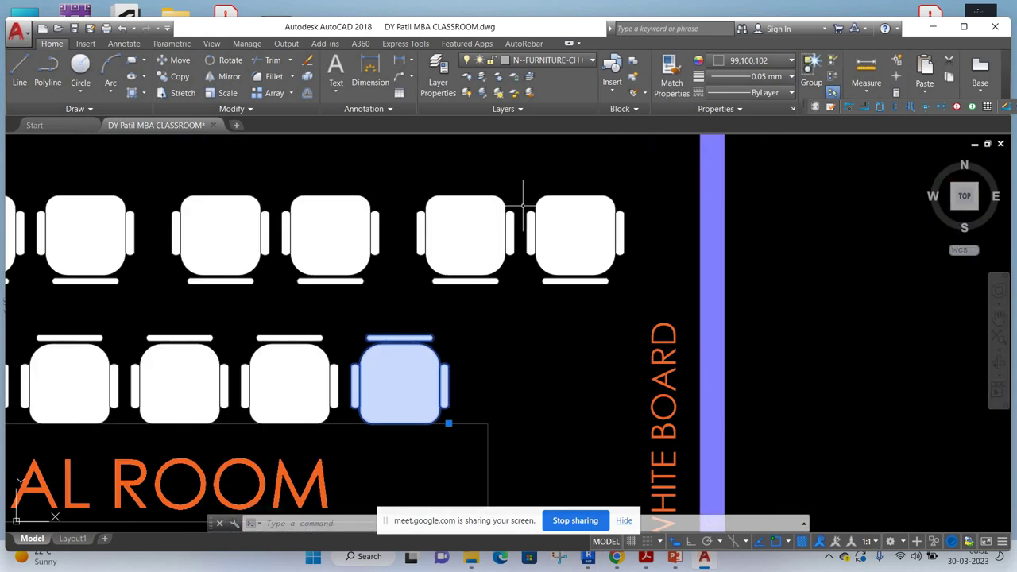
scroll(574, 274, "down", 3)
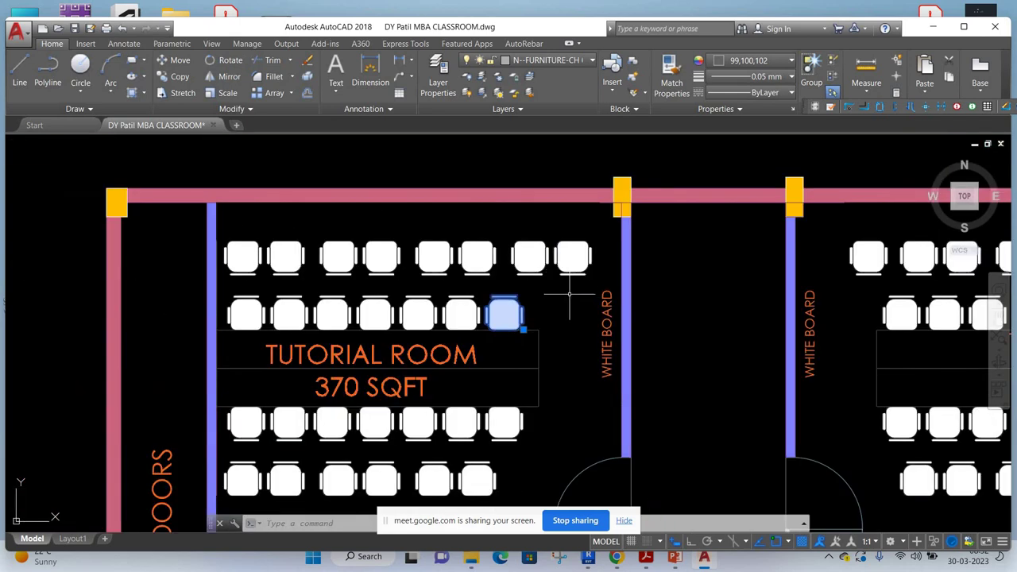
scroll(569, 294, "down", 2)
scroll(541, 316, "up", 3)
scroll(541, 315, "down", 3)
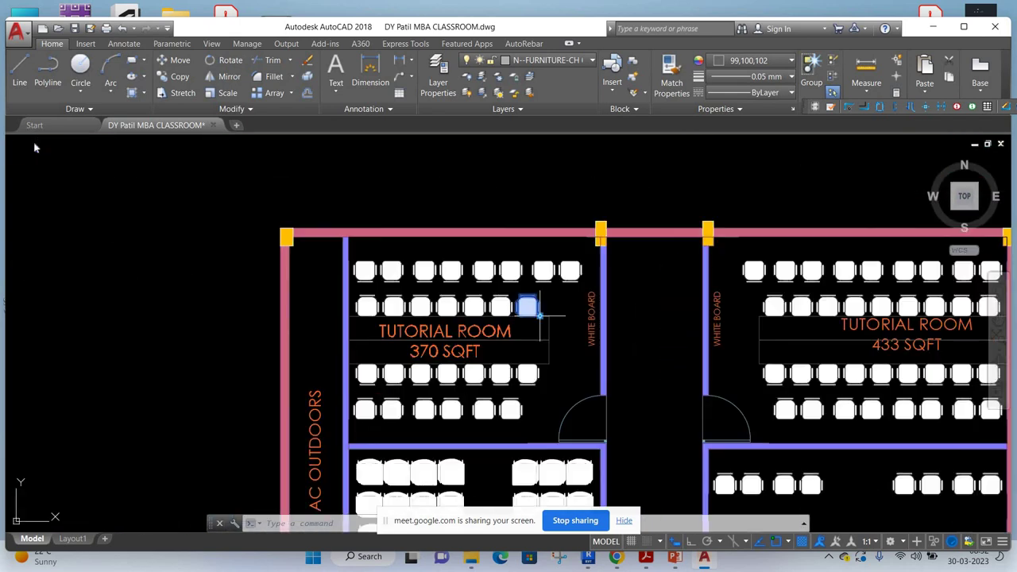
Switch the viewport to SW Isometric and zoom around the floor plan.
left_click(27, 143)
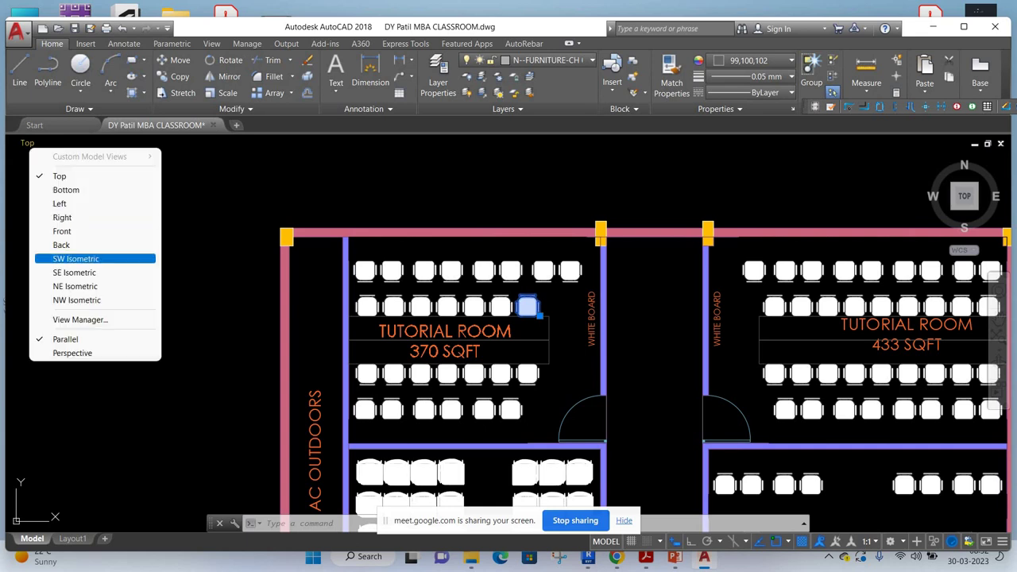
left_click(74, 259)
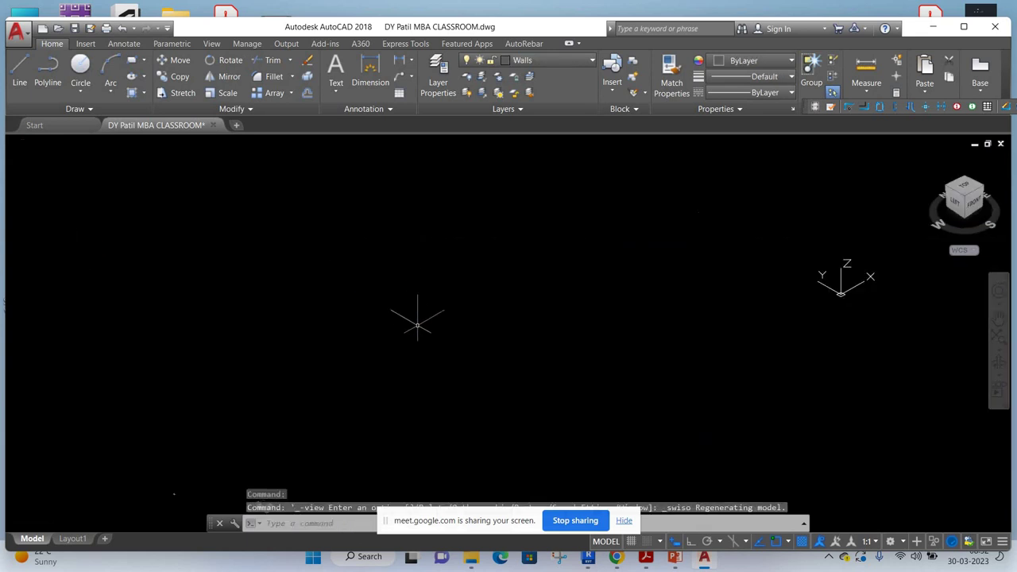
scroll(262, 401, "up", 3)
scroll(284, 347, "up", 4)
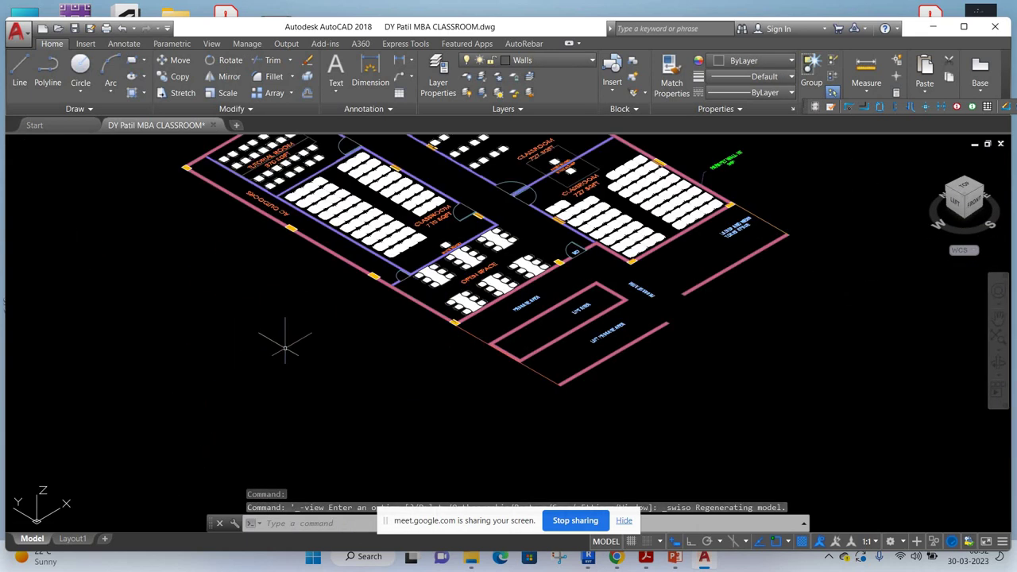
scroll(471, 303, "up", 3)
scroll(564, 342, "up", 4)
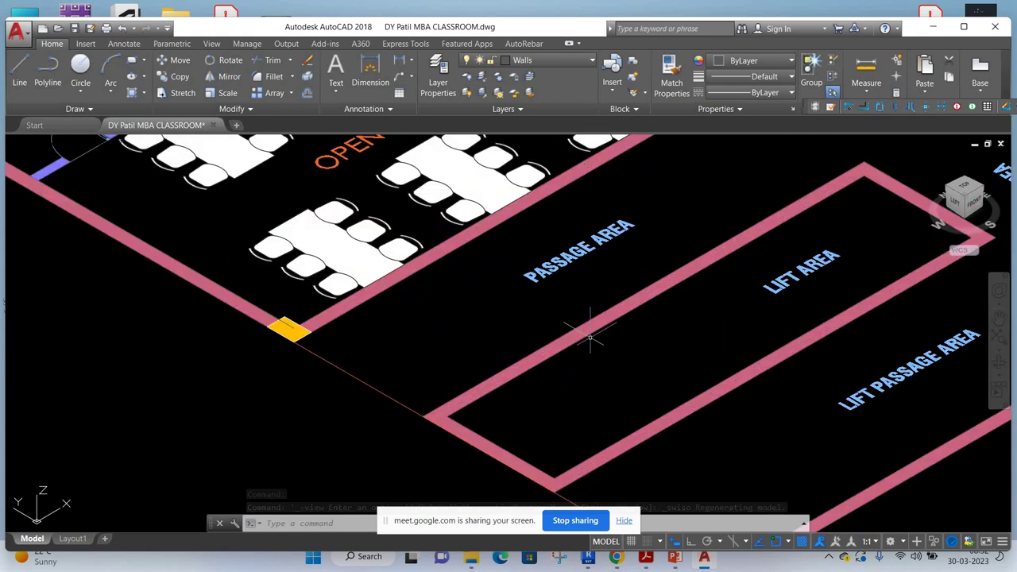
scroll(590, 337, "down", 3)
scroll(590, 336, "down", 3)
Pan to the classroom seating and the door between classrooms, zoom in, then back out.
left_click_drag(585, 243, 585, 392)
left_click_drag(605, 251, 622, 335)
left_click_drag(567, 248, 592, 325)
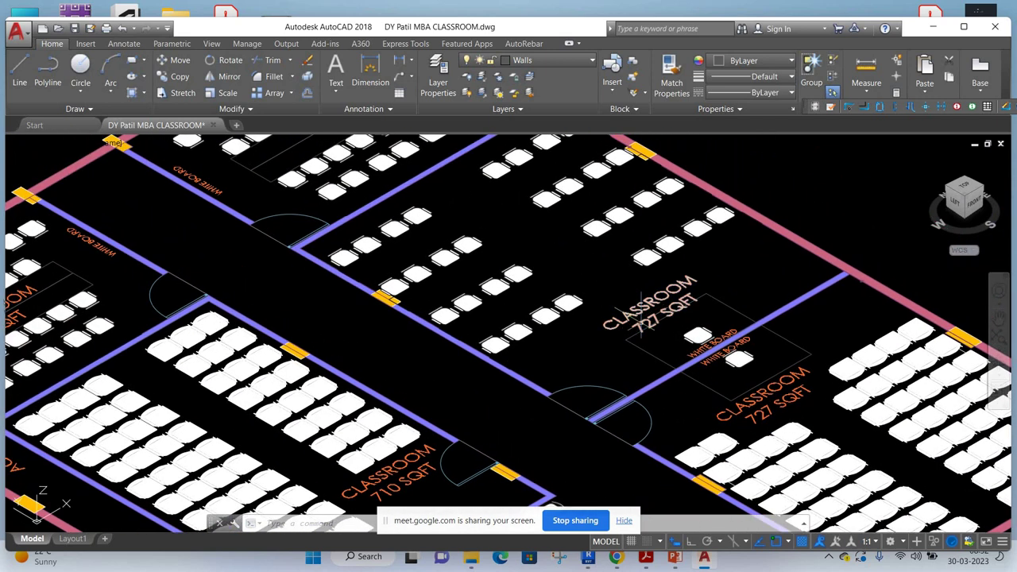
scroll(603, 444, "up", 5)
scroll(603, 443, "up", 2)
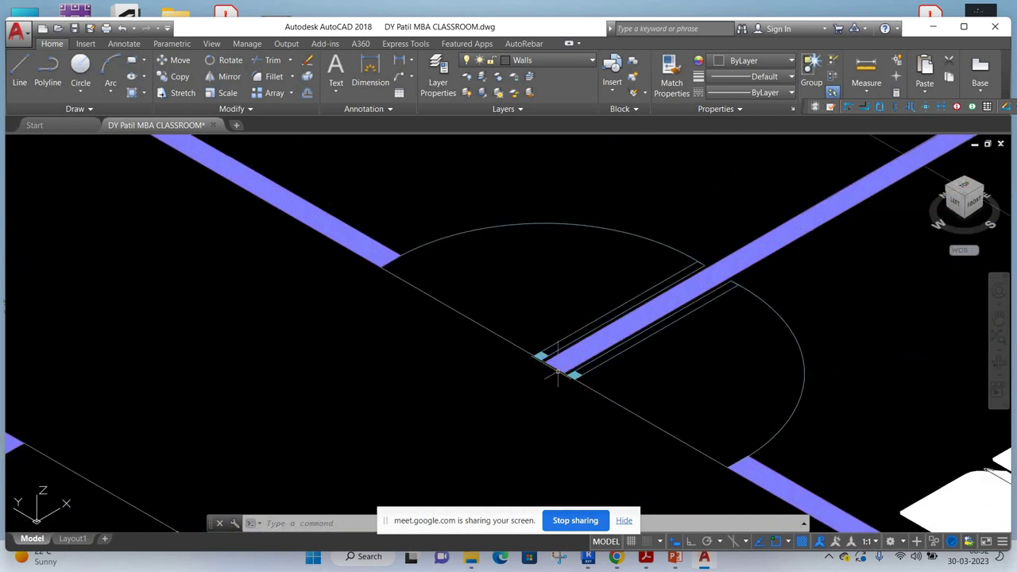
scroll(557, 371, "up", 4)
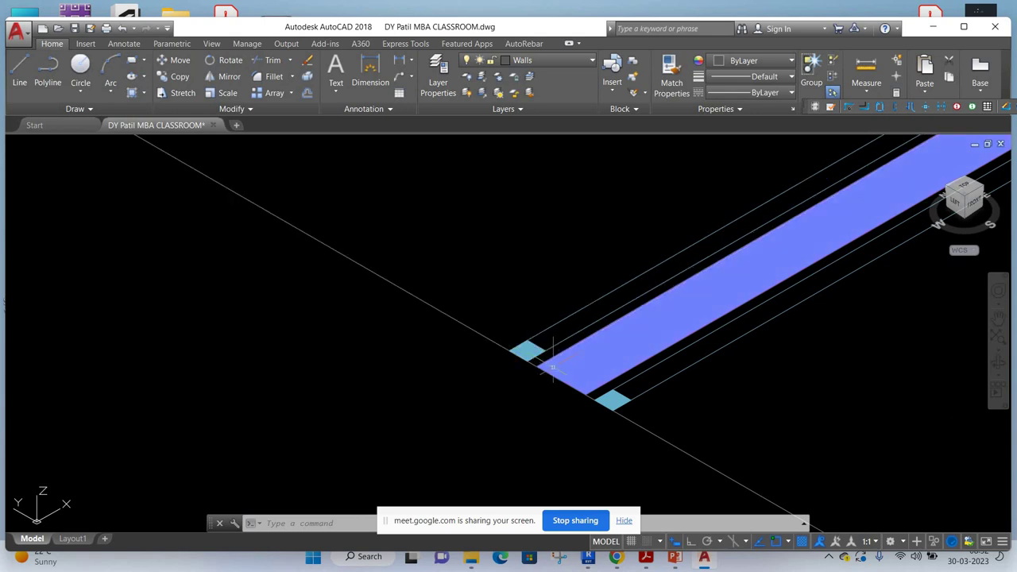
scroll(552, 367, "down", 5)
Pan along the 433 SQFT tutorial room seating over to the 370 SQFT tutorial room.
scroll(556, 370, "down", 5)
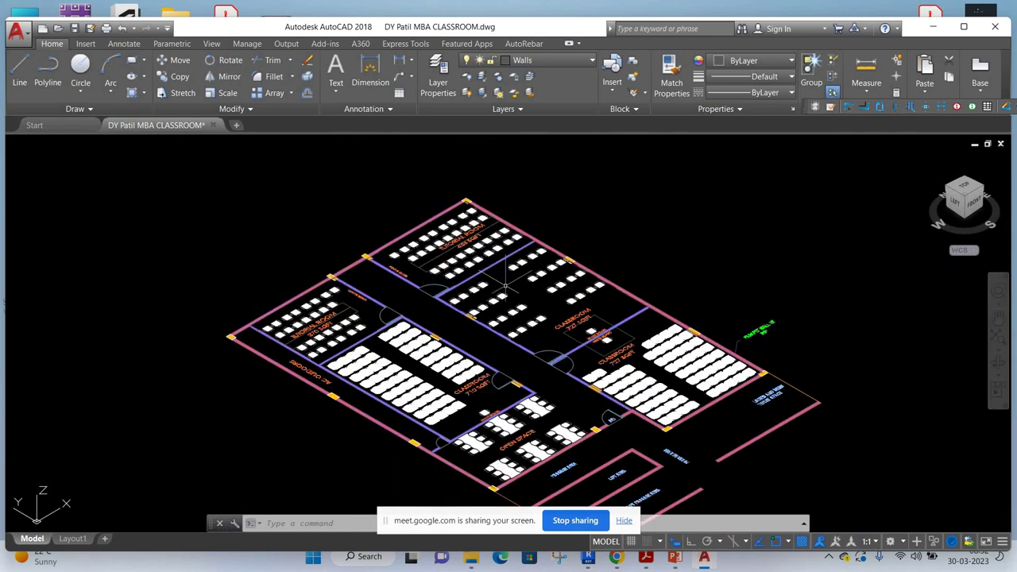
scroll(497, 286, "up", 5)
left_click_drag(509, 279, 671, 347)
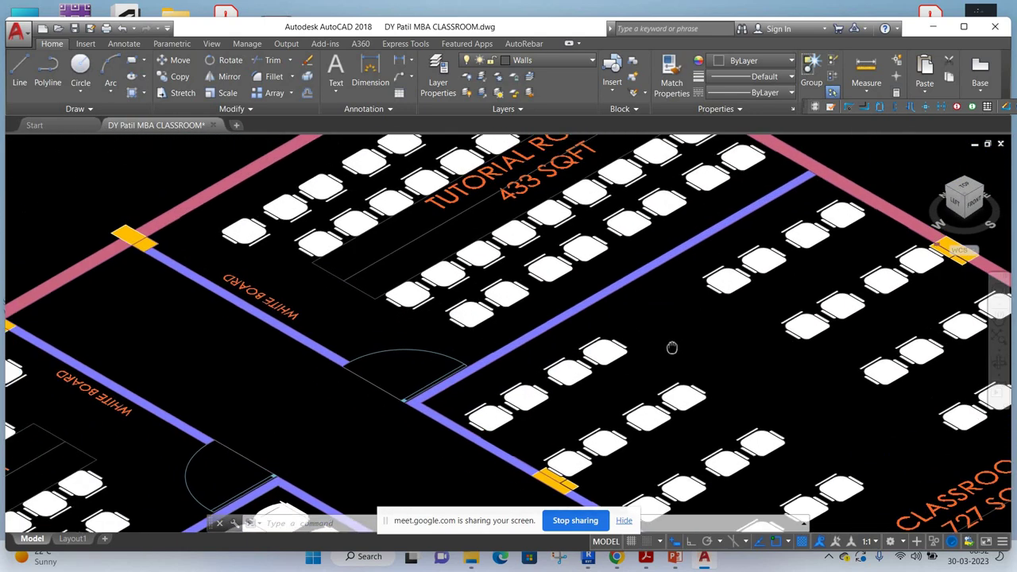
left_click_drag(506, 272, 649, 375)
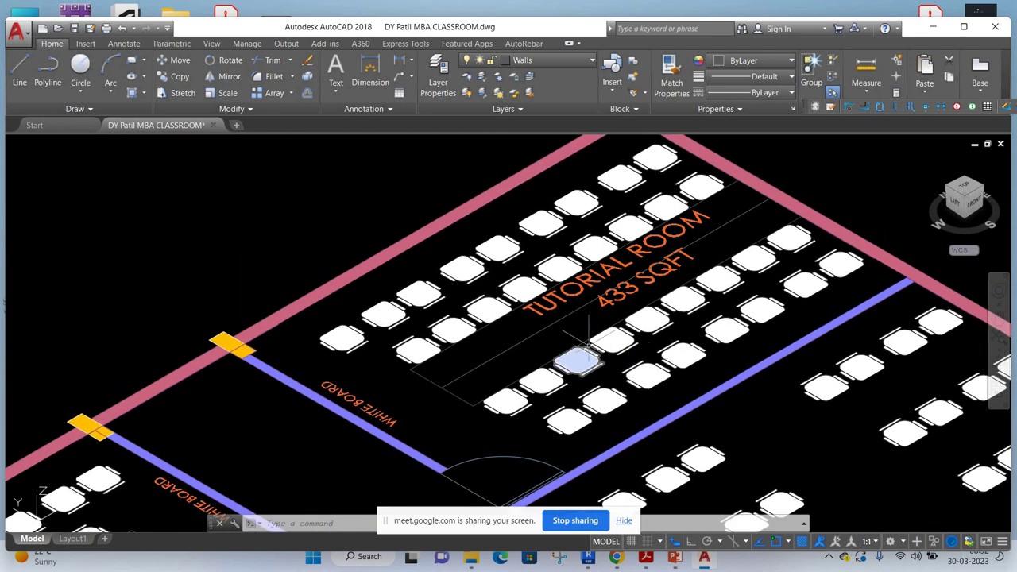
left_click_drag(371, 405, 369, 292)
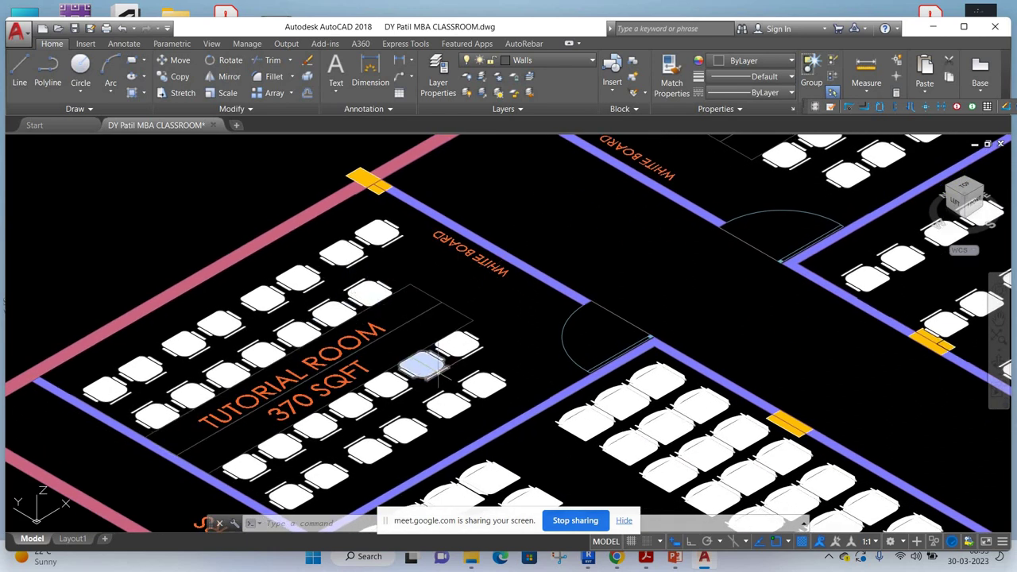
Zoom in and select the pink wall hatch beside the column, then cancel the selection.
scroll(446, 366, "down", 3)
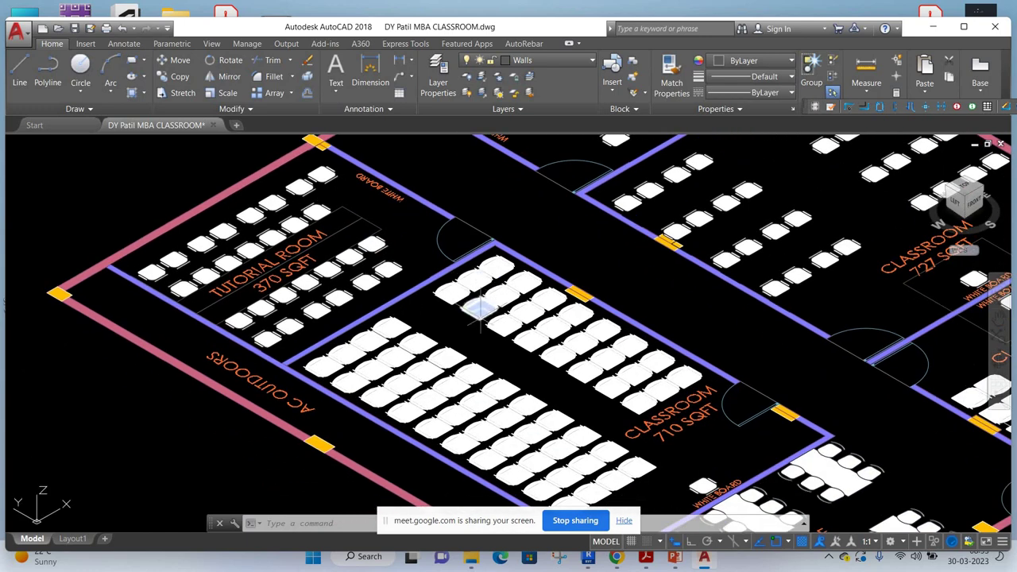
scroll(480, 317, "up", 3)
scroll(480, 316, "down", 3)
scroll(447, 253, "up", 2)
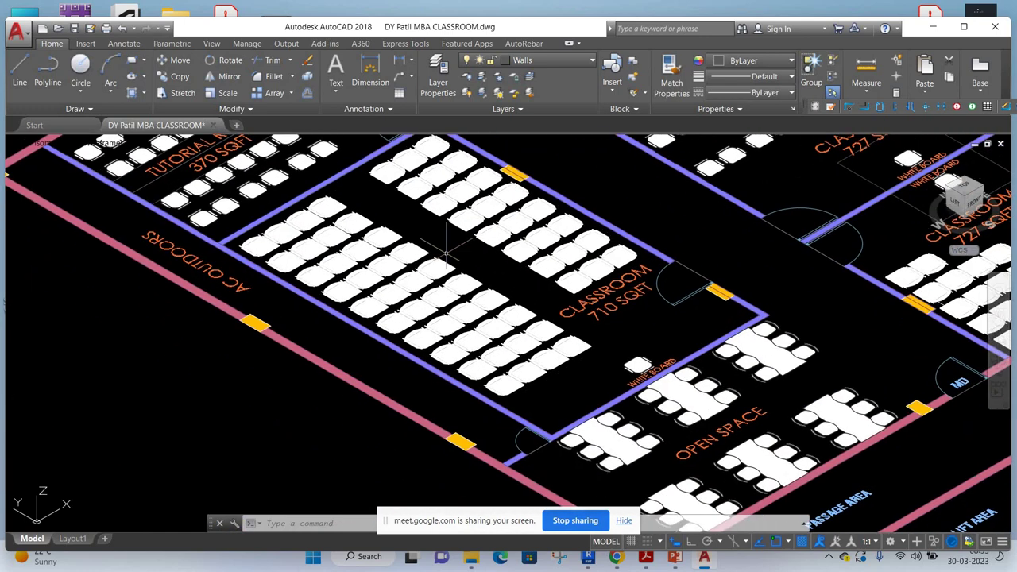
scroll(199, 294, "up", 3)
scroll(238, 310, "down", 3)
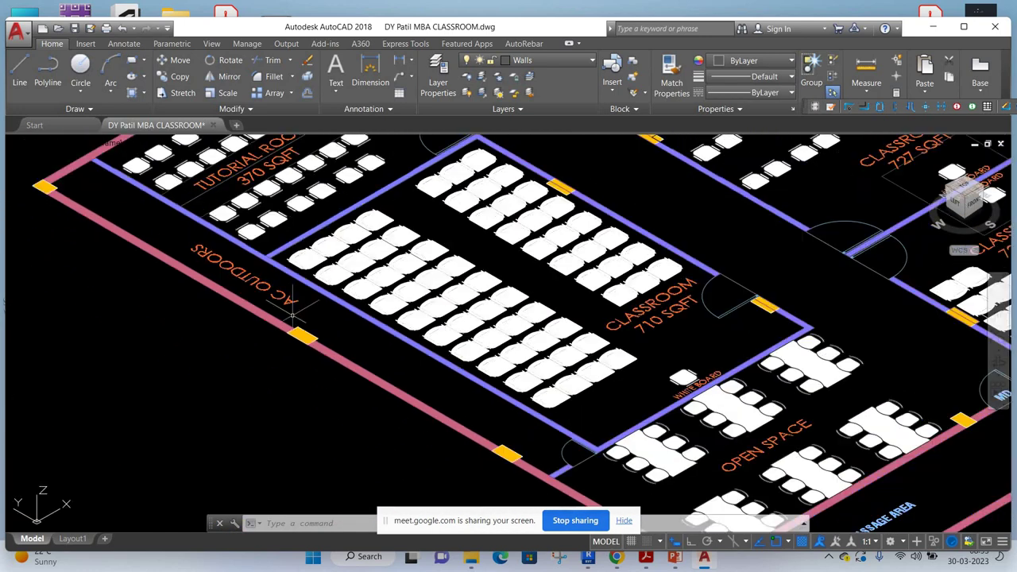
scroll(238, 310, "down", 1)
scroll(465, 381, "up", 3)
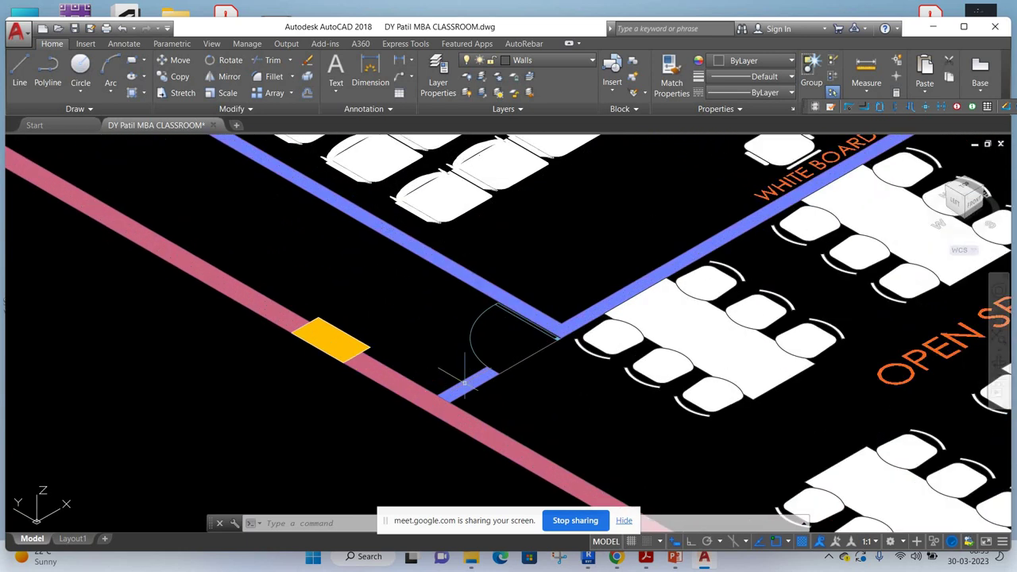
scroll(464, 382, "down", 3)
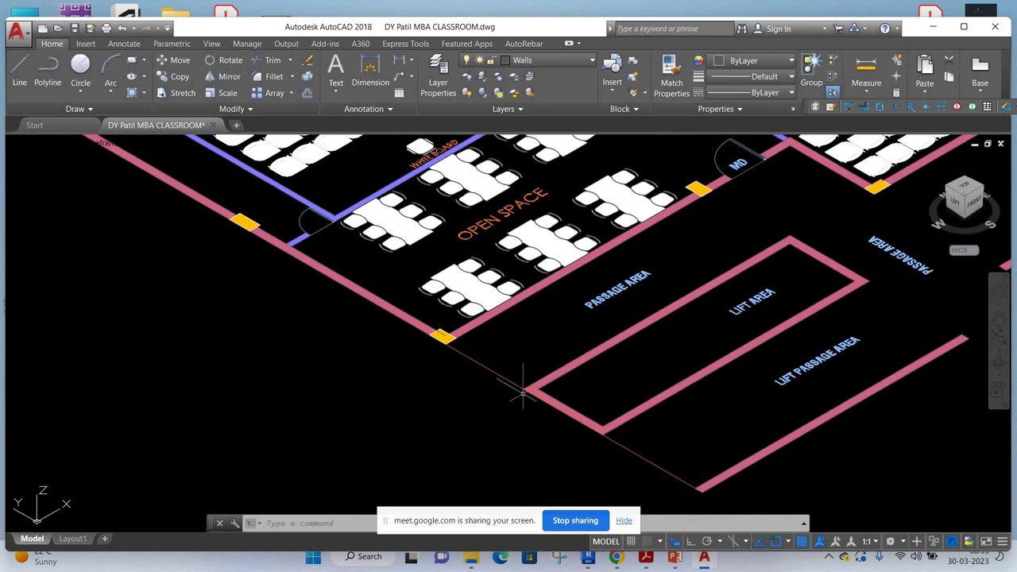
scroll(523, 389, "down", 1)
scroll(699, 373, "down", 1)
scroll(715, 373, "down", 1)
scroll(727, 358, "up", 3)
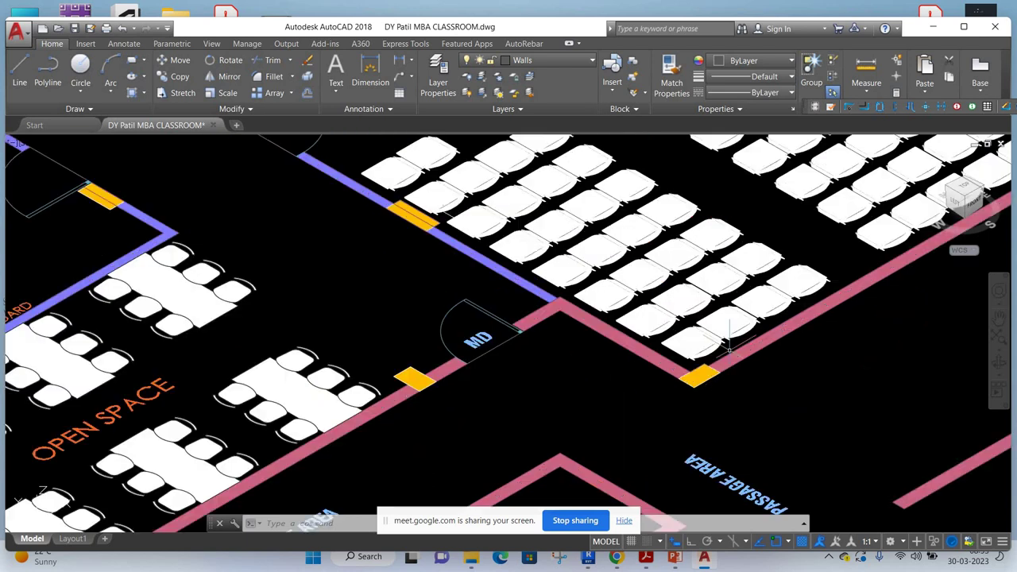
scroll(730, 350, "up", 2)
left_click(745, 366)
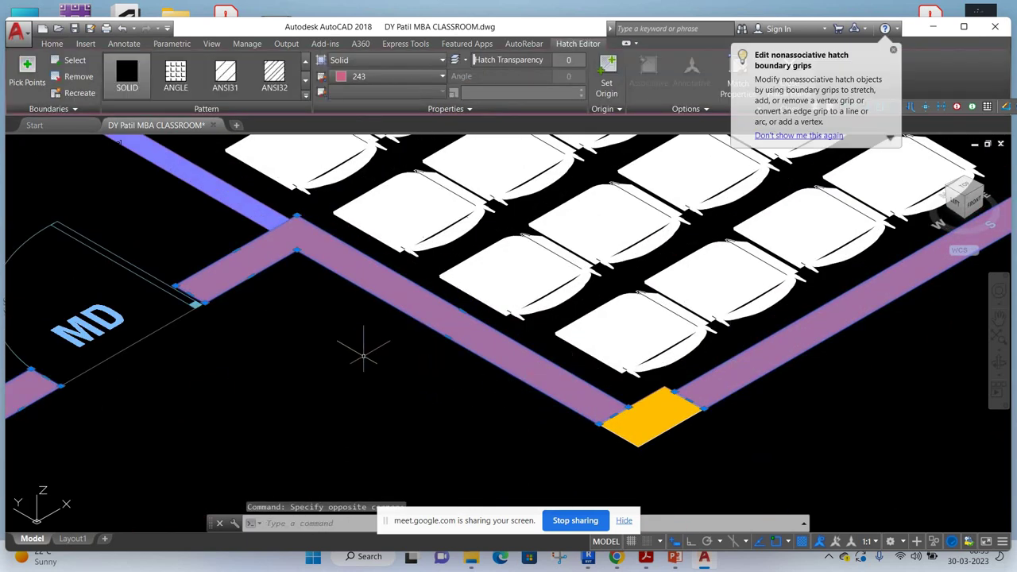
key("Escape")
Zoom out until the whole isometric floor plan is visible.
scroll(363, 355, "down", 5)
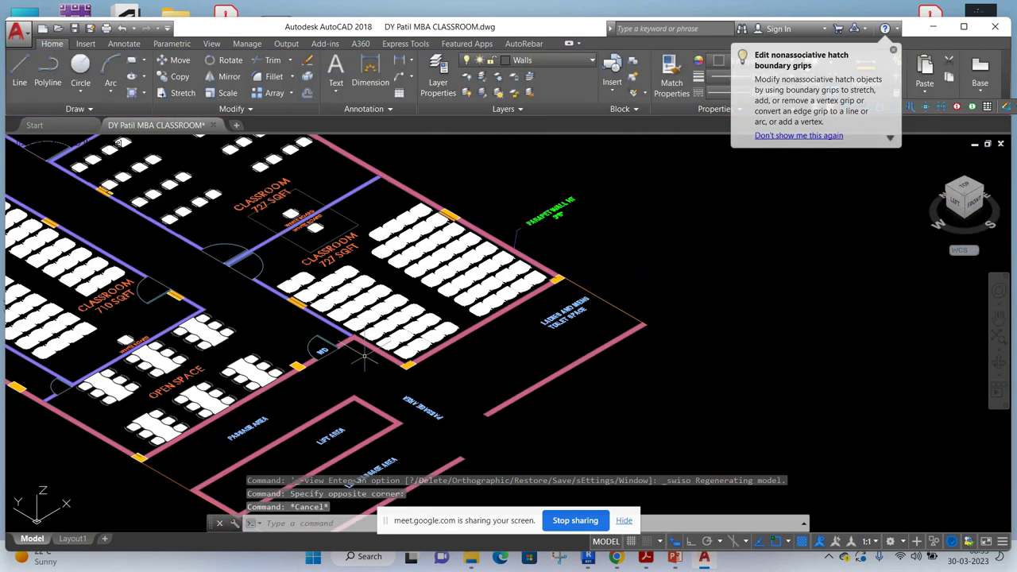
scroll(576, 278, "up", 5)
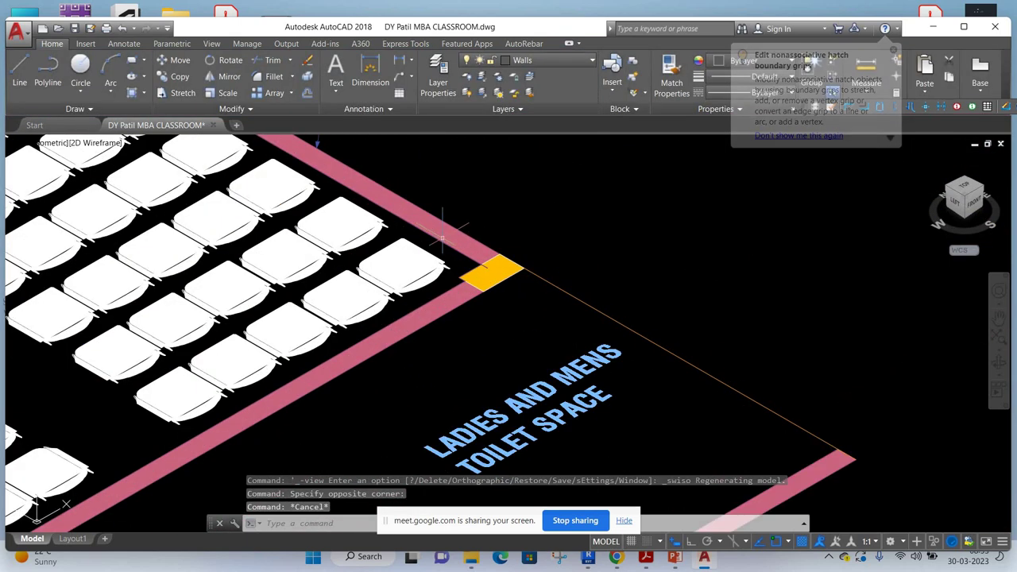
scroll(843, 273, "down", 4)
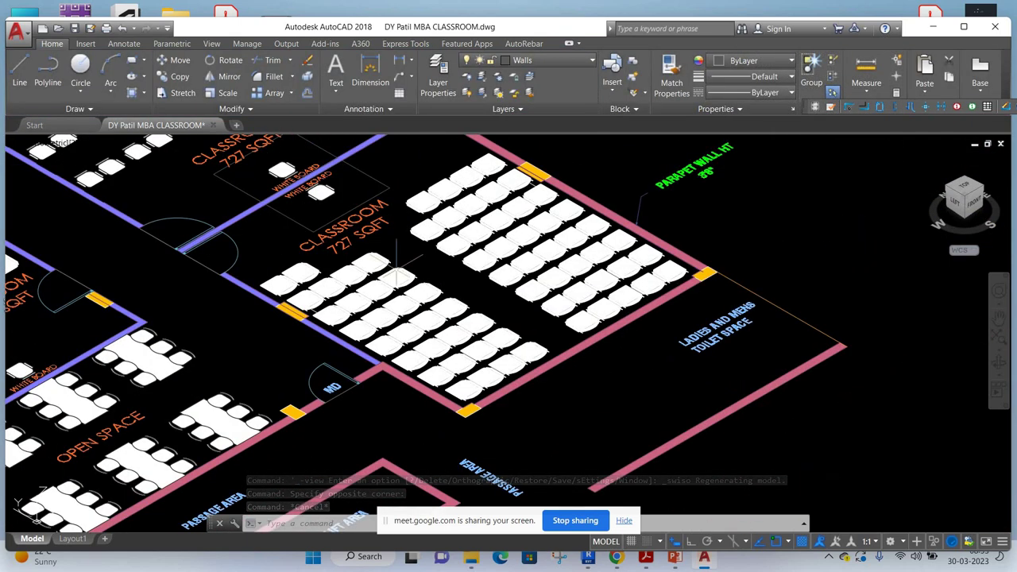
scroll(842, 274, "up", 2)
scroll(843, 273, "down", 2)
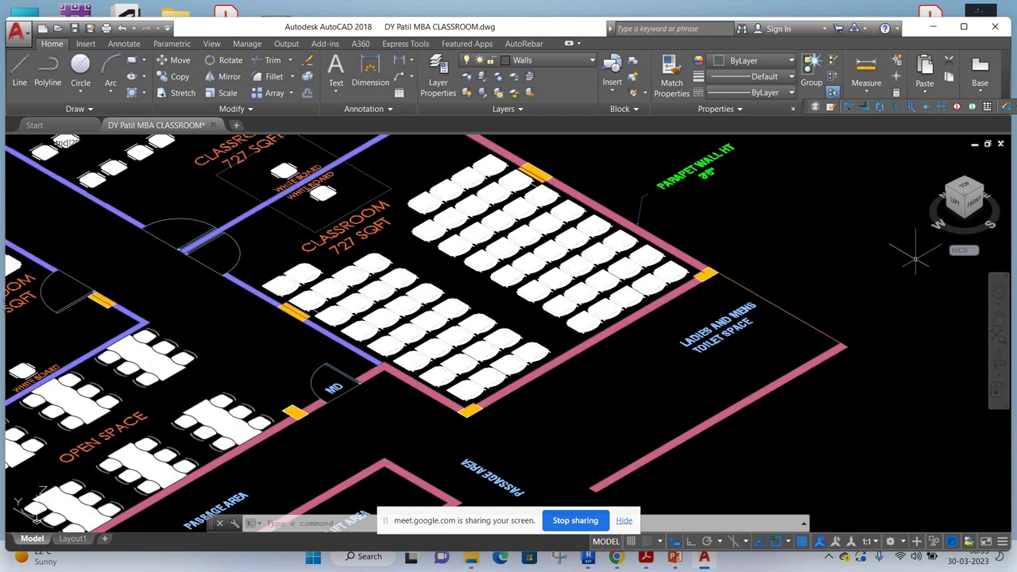
scroll(862, 239, "down", 3)
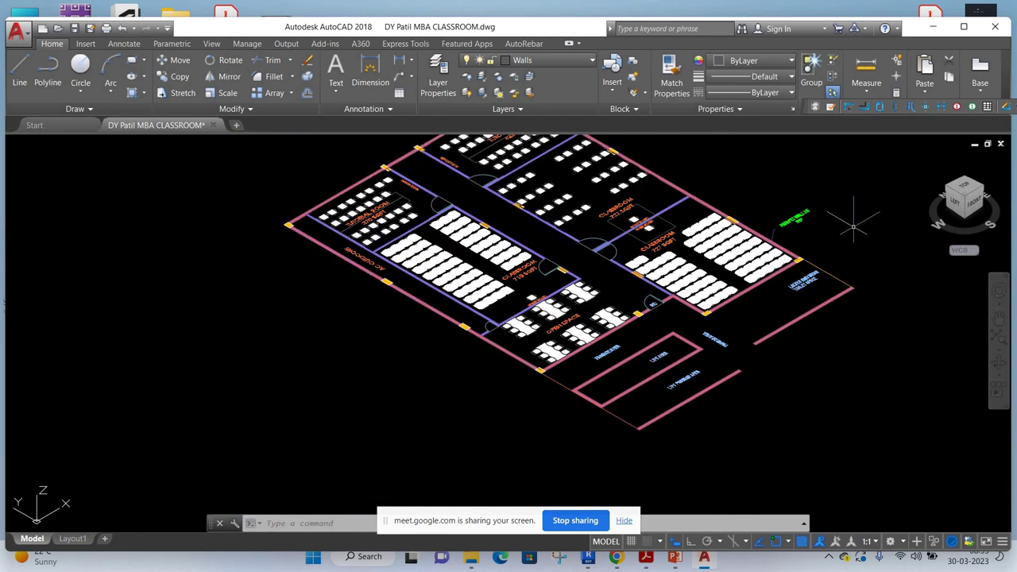
Switch the viewport to Top view and zoom in on the classrooms.
left_click(44, 143)
left_click(64, 172)
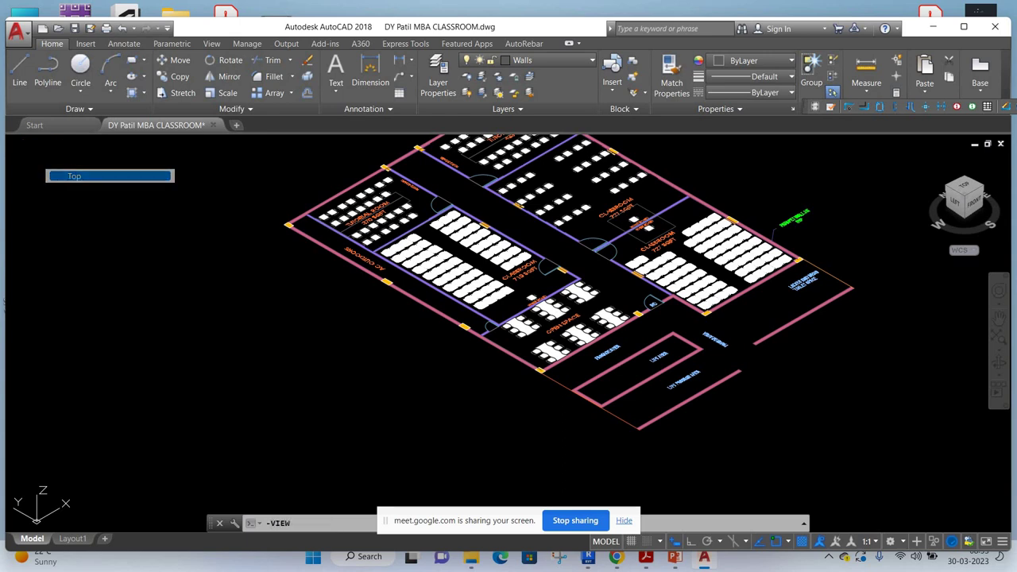
scroll(50, 363, "up", 2)
scroll(55, 370, "up", 3)
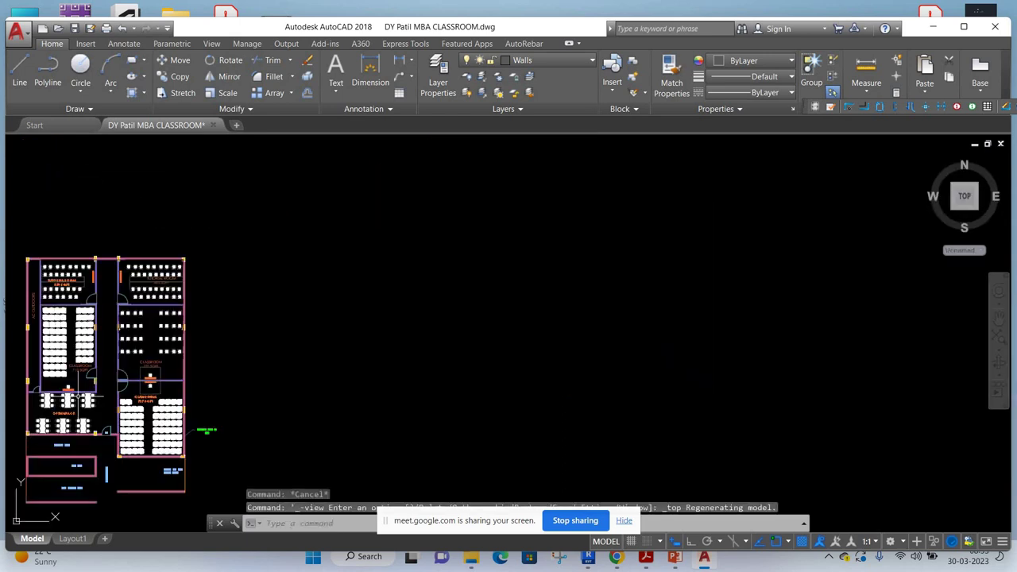
scroll(75, 382, "up", 3)
scroll(76, 372, "up", 1)
scroll(119, 342, "up", 1)
scroll(165, 314, "up", 3)
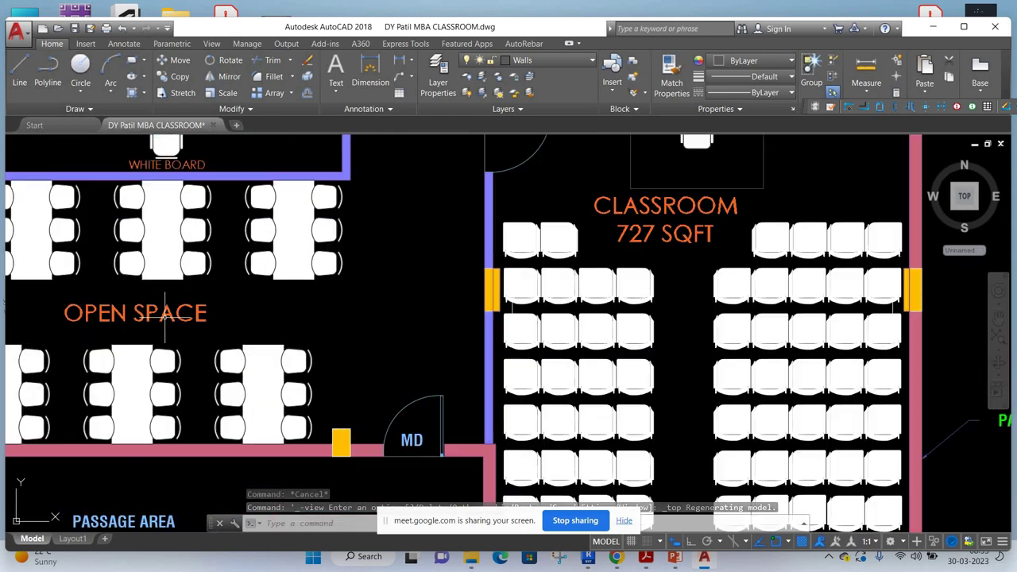
Zoom over the MD door and back-to-back white boards between the 727 SQFT classrooms.
scroll(166, 313, "down", 4)
scroll(285, 405, "up", 4)
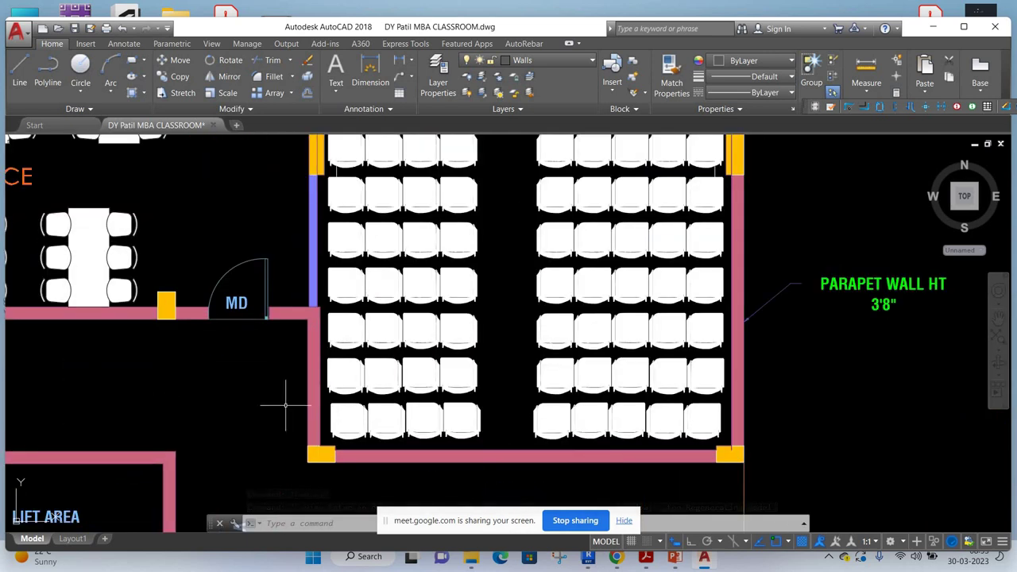
scroll(226, 306, "up", 5)
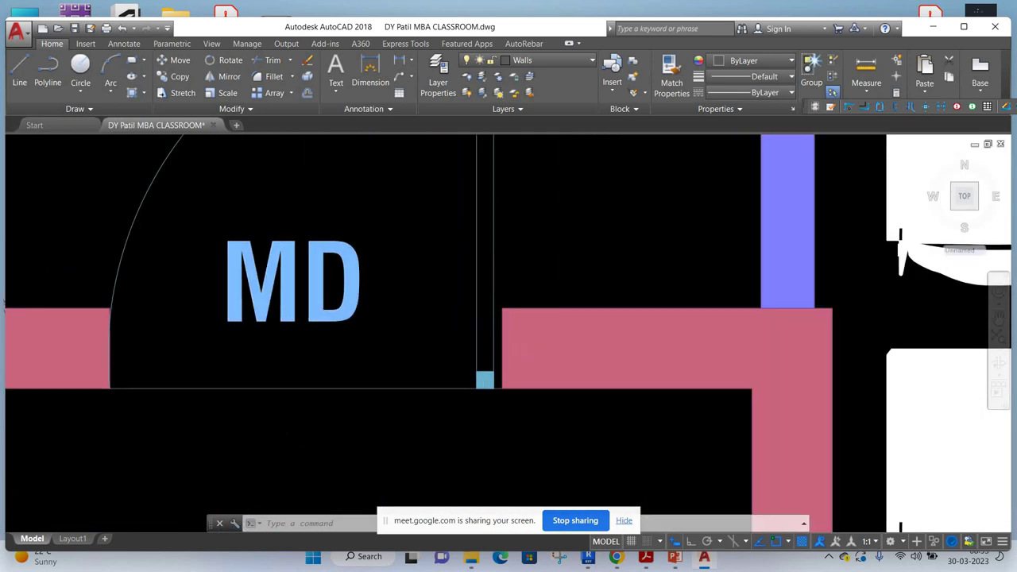
scroll(299, 318, "down", 4)
scroll(300, 318, "down", 3)
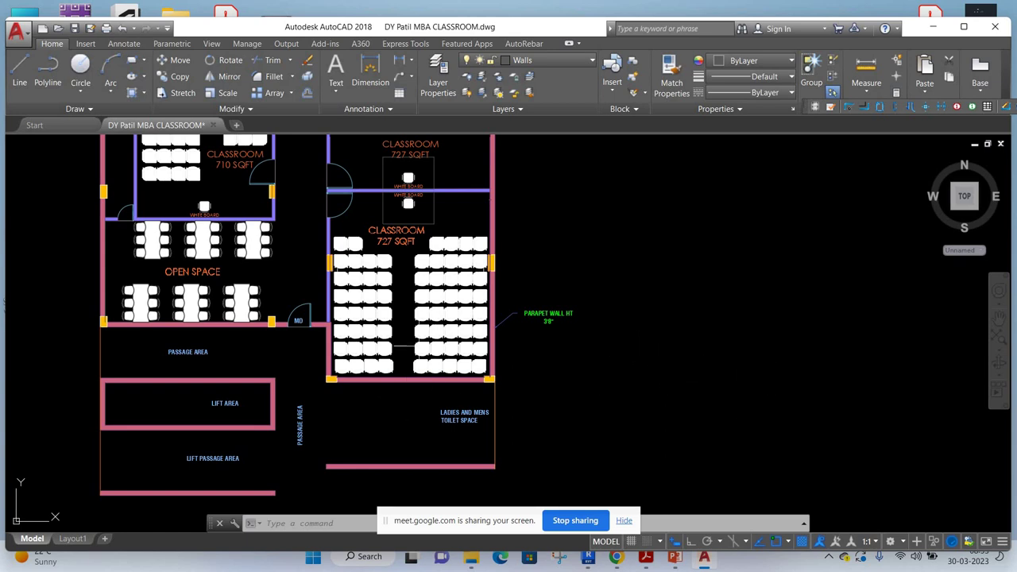
scroll(337, 173, "up", 5)
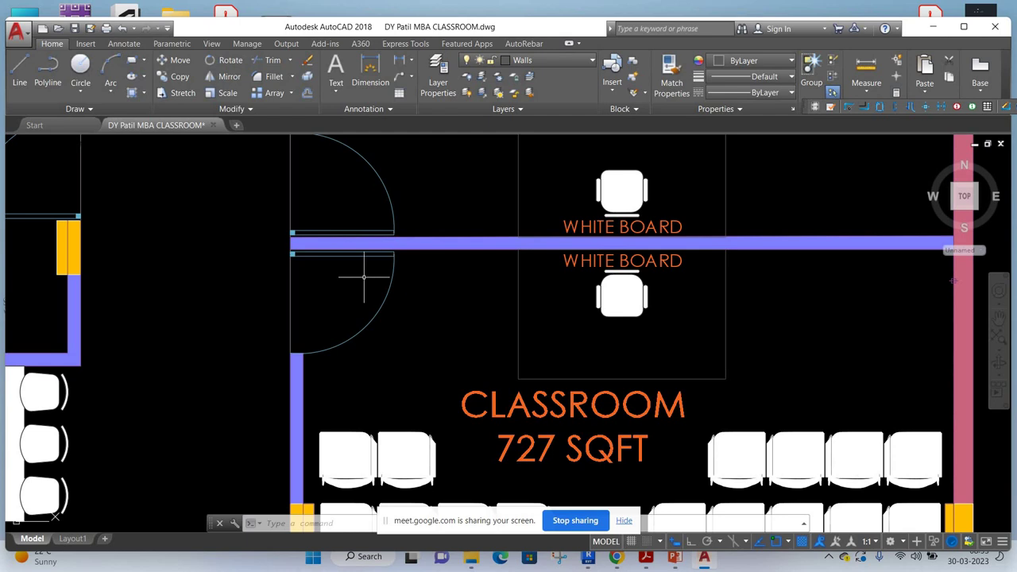
scroll(364, 277, "down", 7)
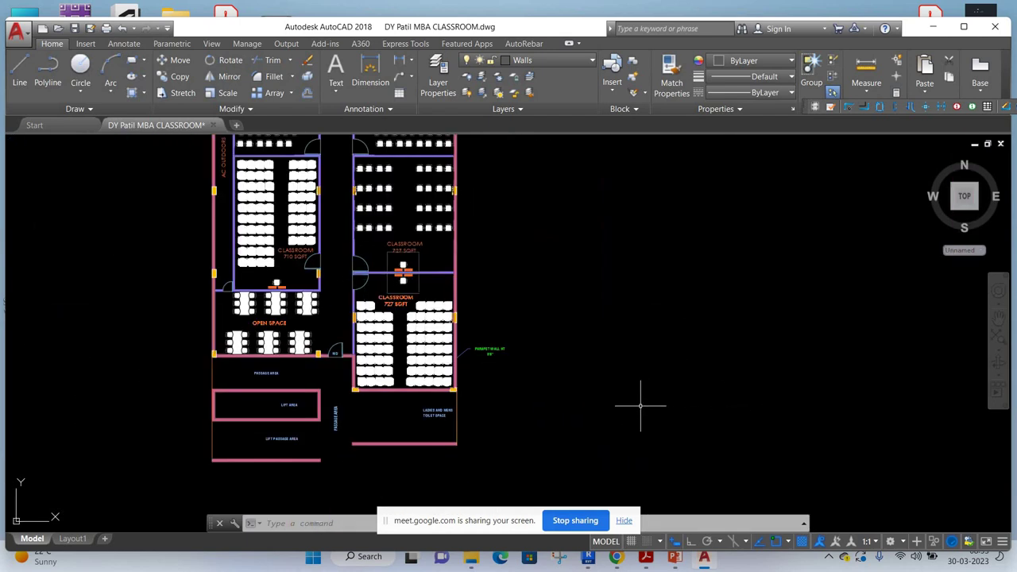
scroll(639, 405, "down", 2)
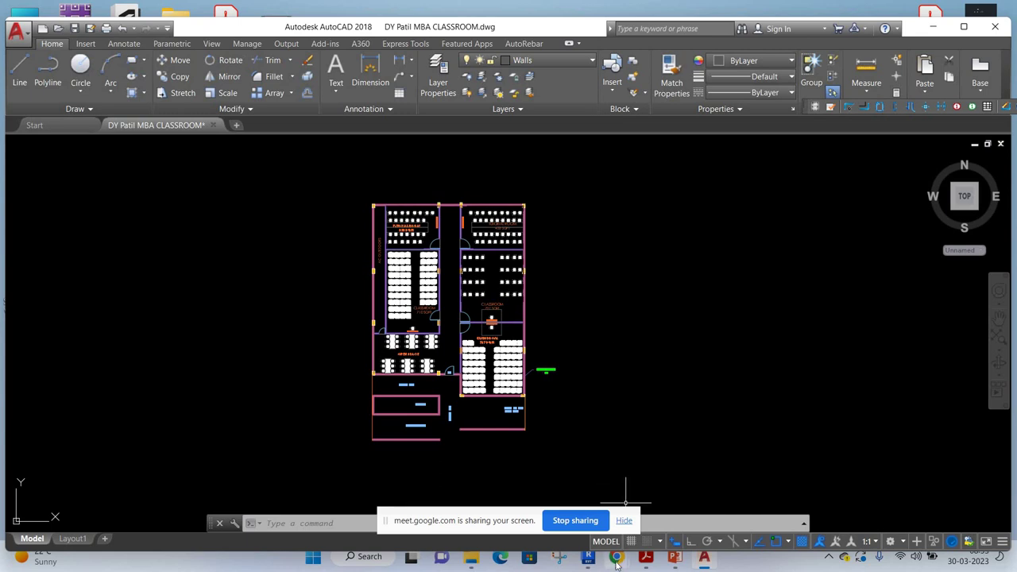
Bring the Google Meet call back up via Chrome on the taskbar.
mouse_move(616, 556)
left_click(533, 486)
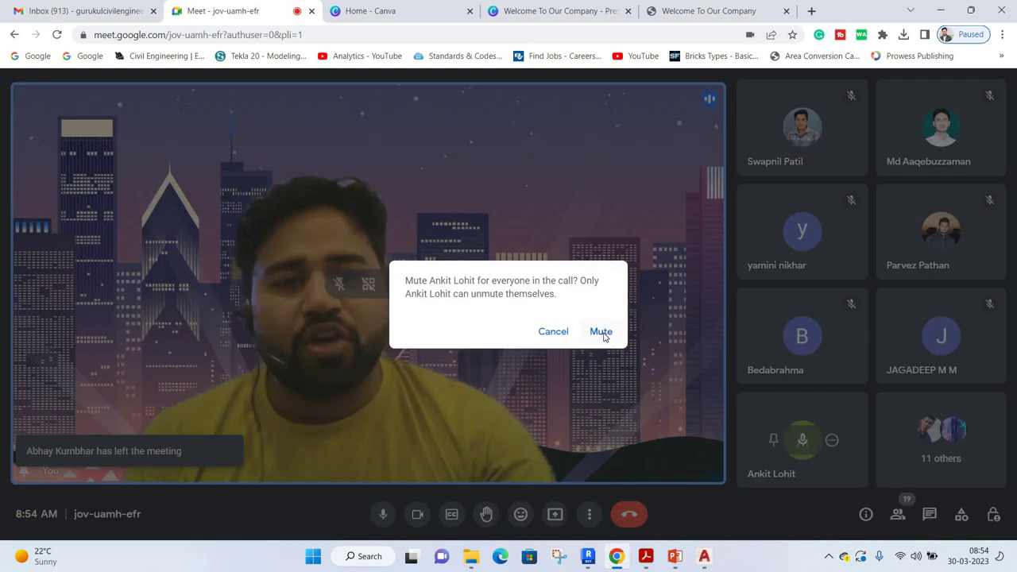
Confirm Mute so the participant is silenced for everyone in the Meet call.
left_click(601, 334)
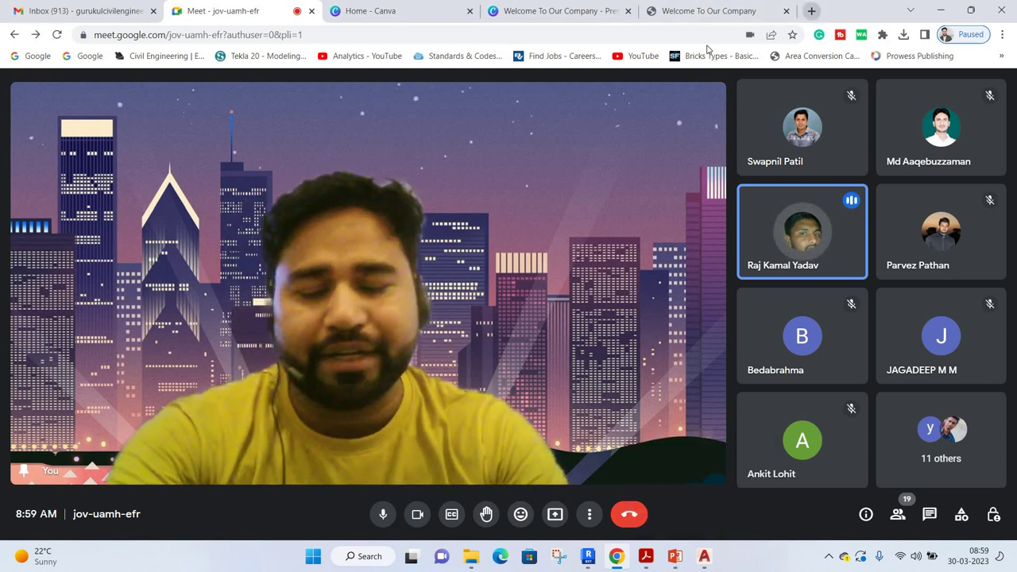
Load web.whatsapp.com in a new browser tab, then switch back to the Google Meet tab.
key("ctrl+t")
type("web.whatsapp.com")
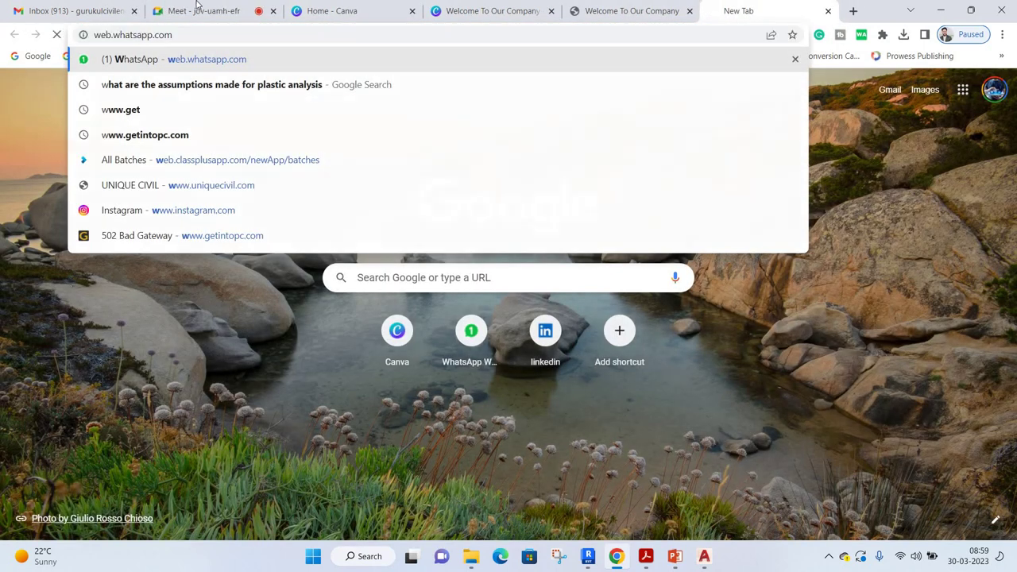
key("Return")
key("ctrl+2")
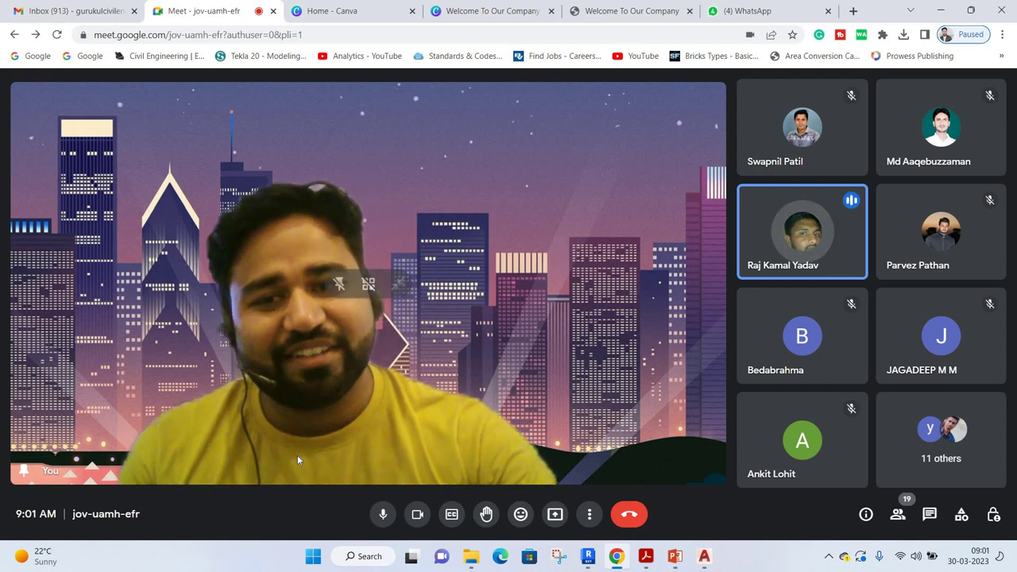
mouse_move(803, 232)
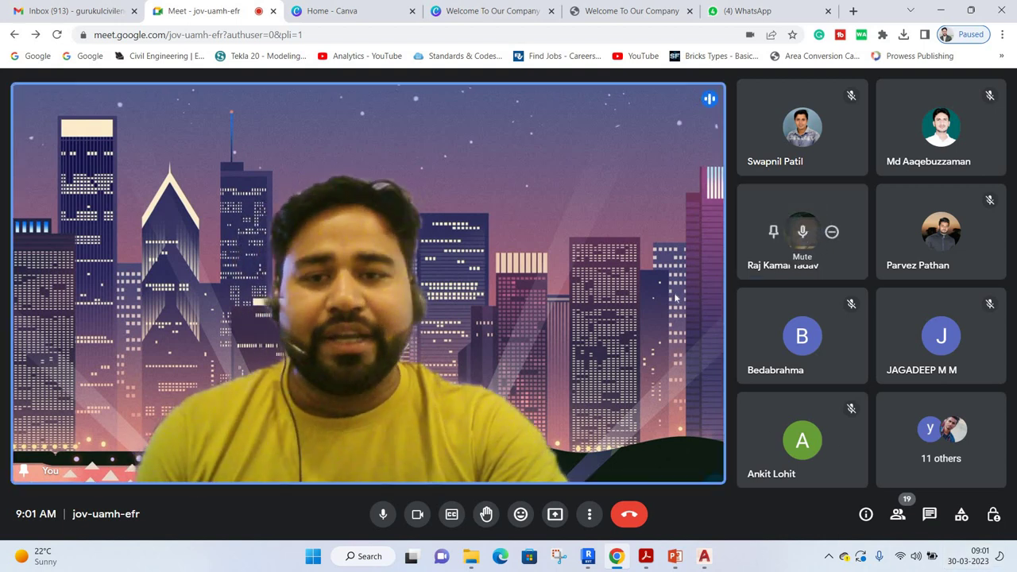
Mute the talking participant for everyone and confirm, then leave the Google Meet call.
left_click(803, 232)
left_click(759, 264)
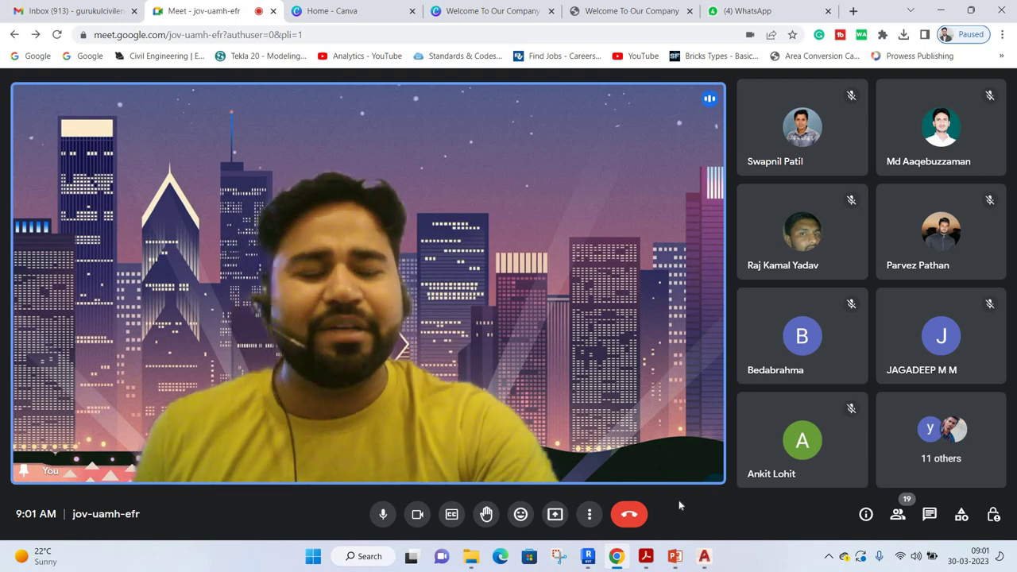
left_click(630, 517)
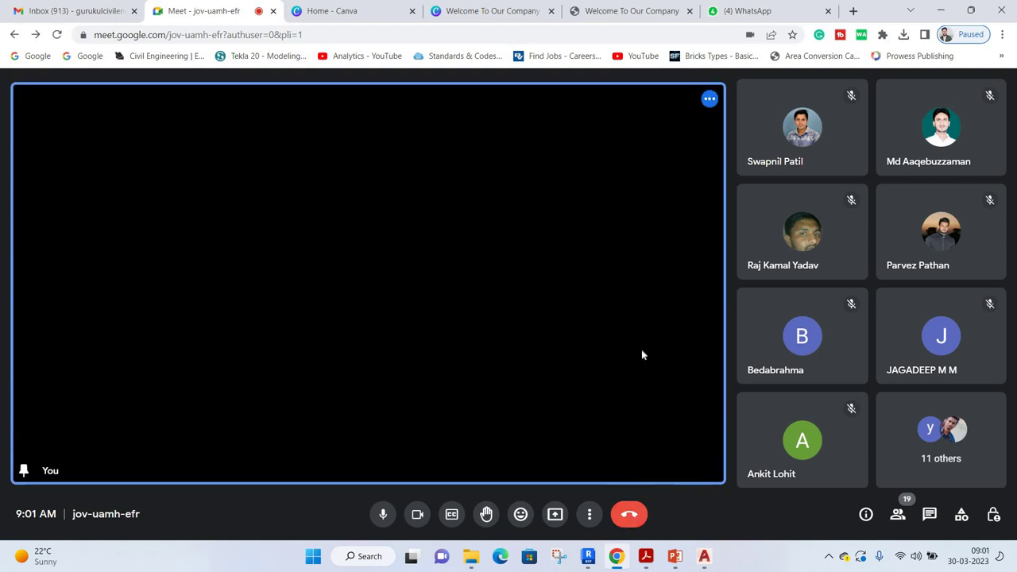